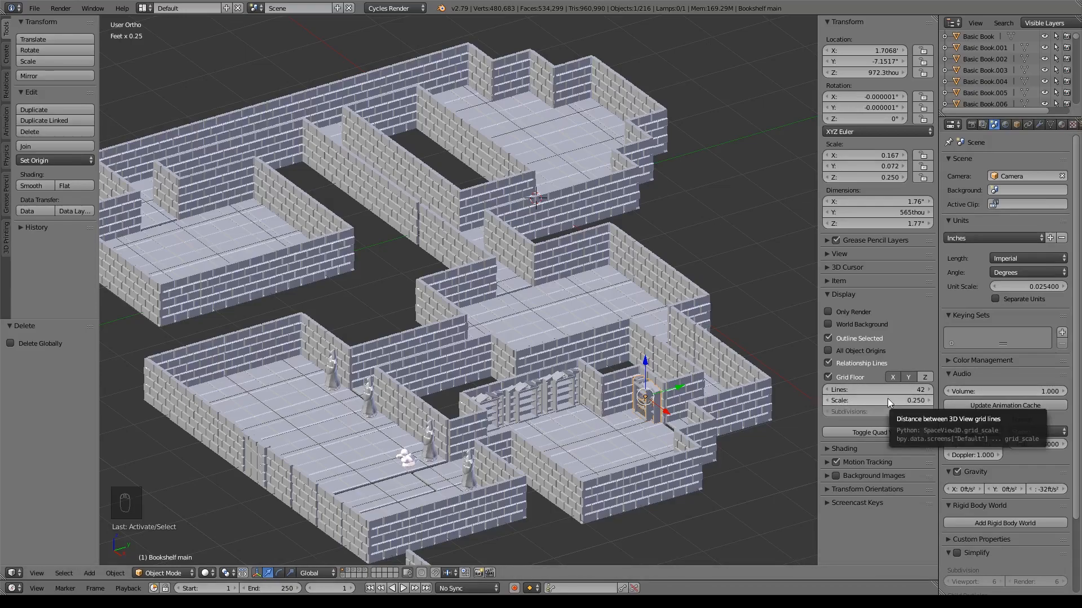
Switch to the layer containing the cage test objects and add a mesh cube at the origin in front view.
{"action": "left_click", "coordinate": [343, 576]}
{"action": "key", "text": "KP_1"}
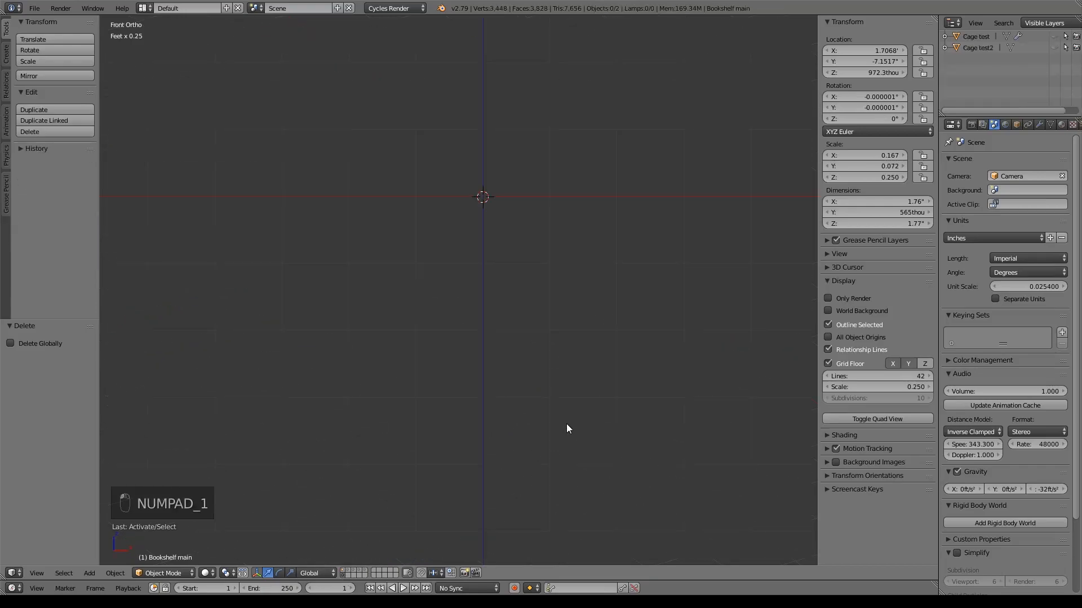
{"action": "scroll", "coordinate": [655, 365], "scroll_direction": "up", "scroll_amount": 1}
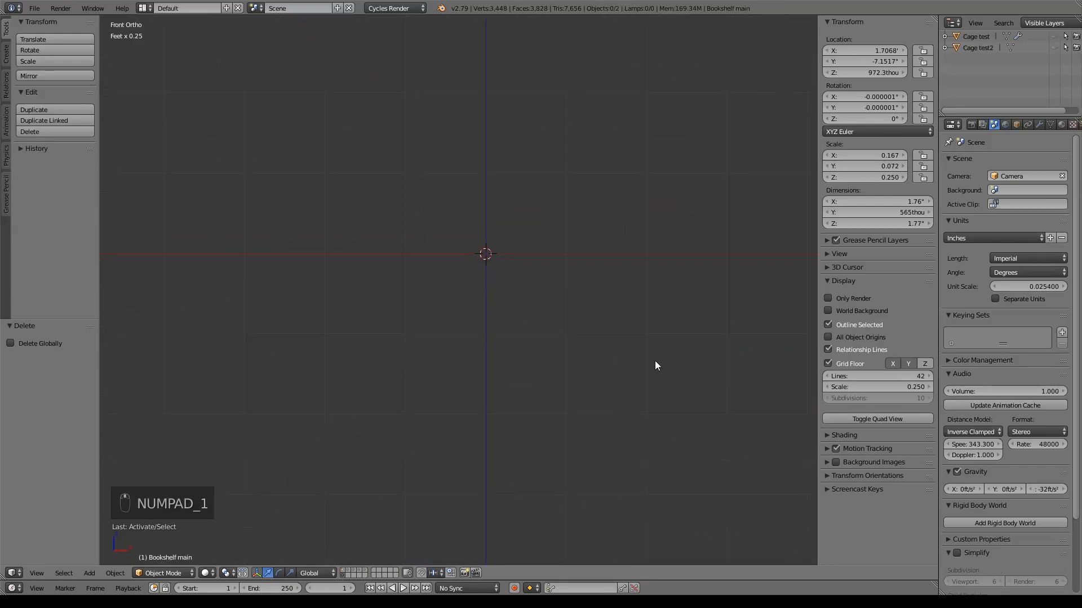
{"action": "key", "text": "shift+a"}
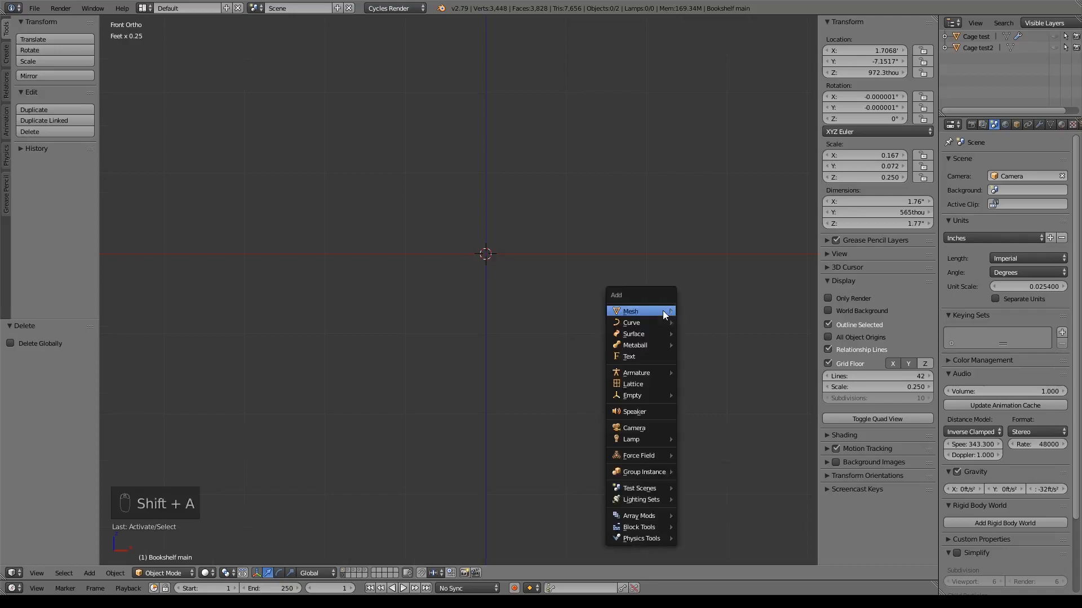
{"action": "mouse_move", "coordinate": [663, 314]}
{"action": "left_click", "coordinate": [701, 322]}
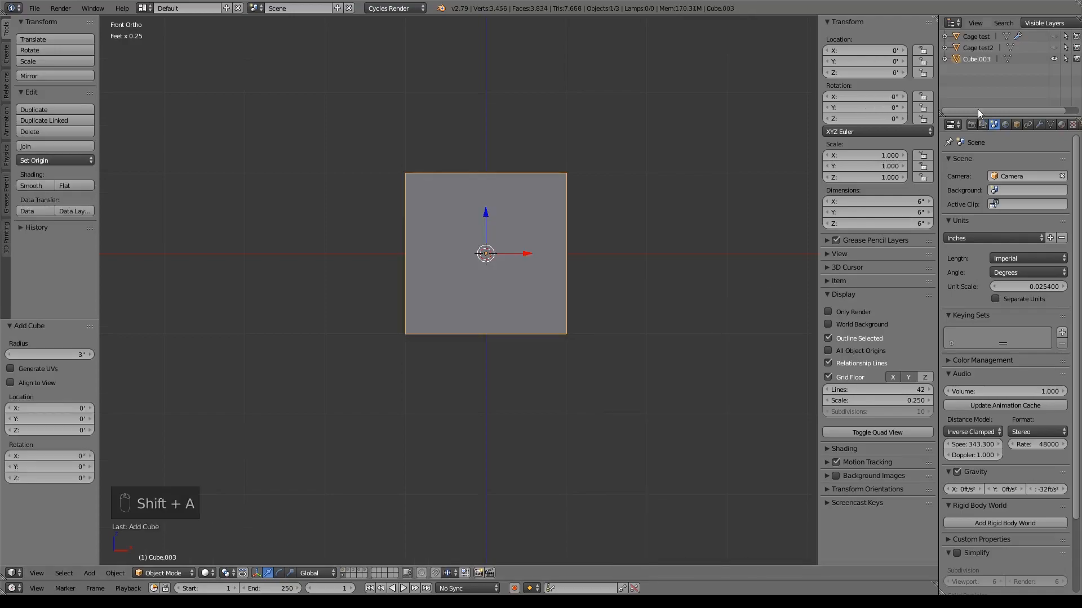
Rename the new cube as Cage and select it in the viewport.
{"action": "double_click", "coordinate": [971, 59]}
{"action": "type", "text": "Cage"}
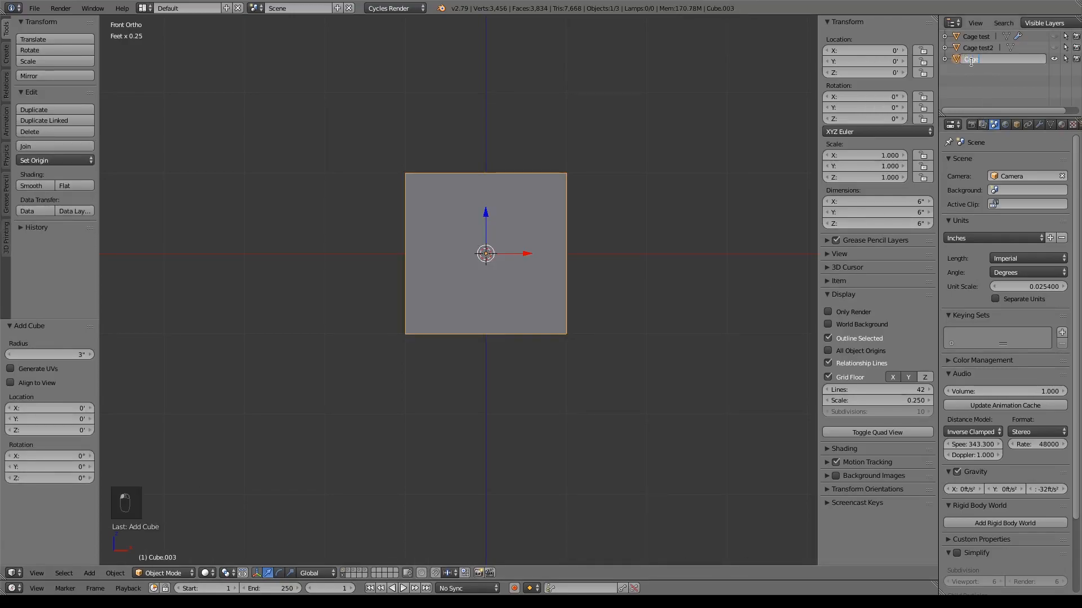
{"action": "key", "text": "Return"}
{"action": "right_click", "coordinate": [503, 240]}
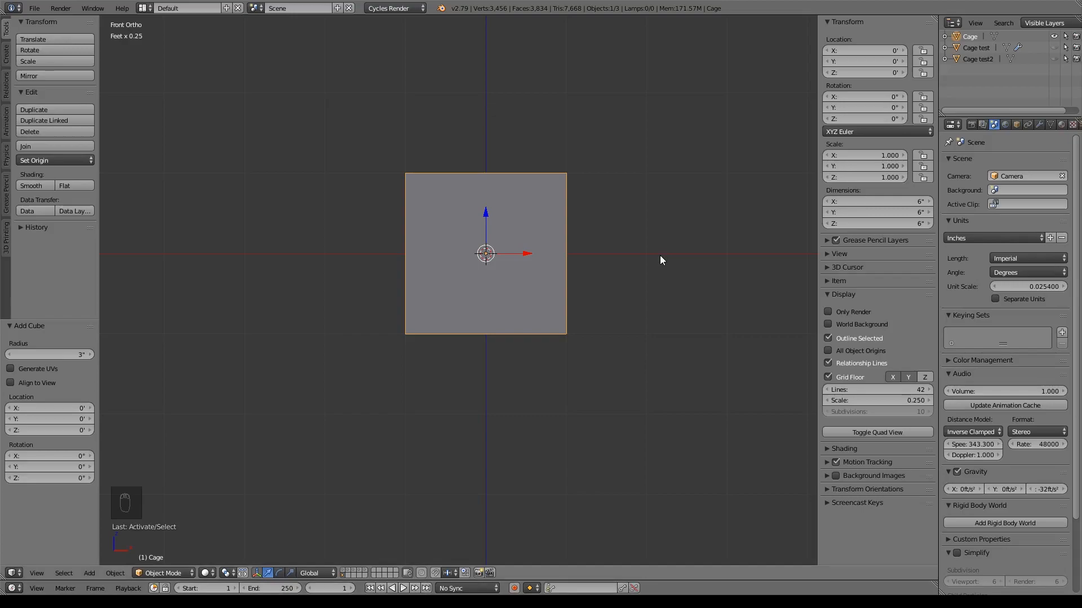
Check the dungeon layer for size reference, and scale the Cage cube uniformly down to about 1.75 inches.
{"action": "left_click", "coordinate": [345, 571]}
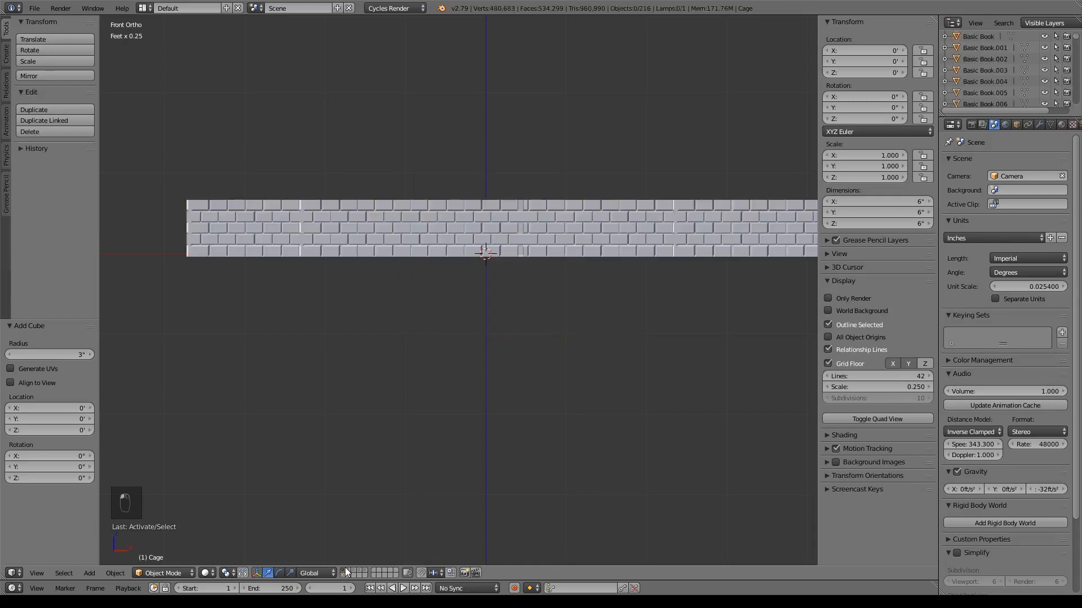
{"action": "right_click", "coordinate": [589, 224]}
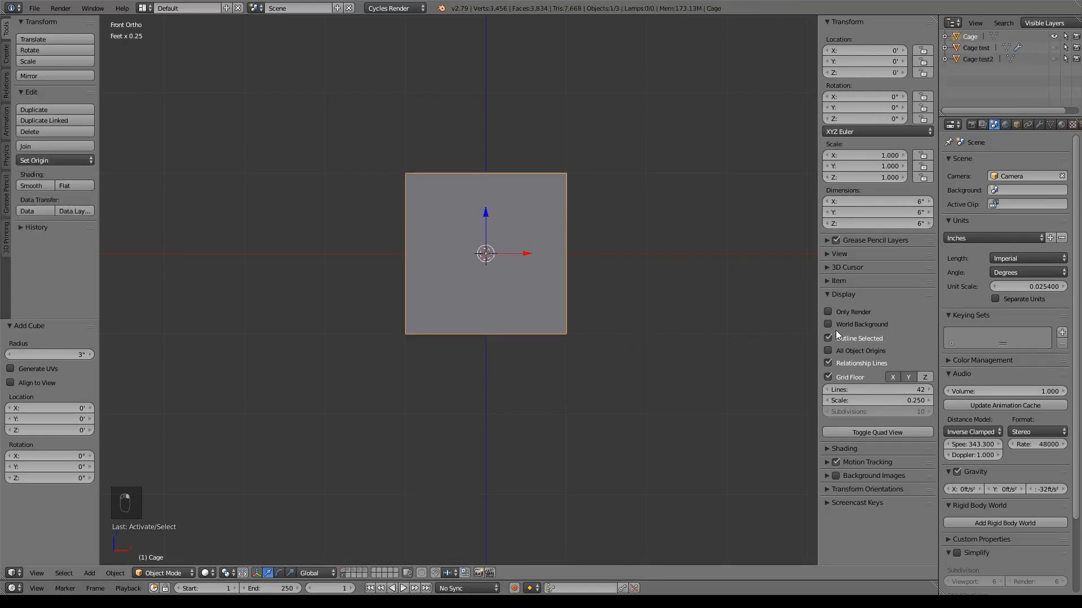
{"action": "key", "text": "s"}
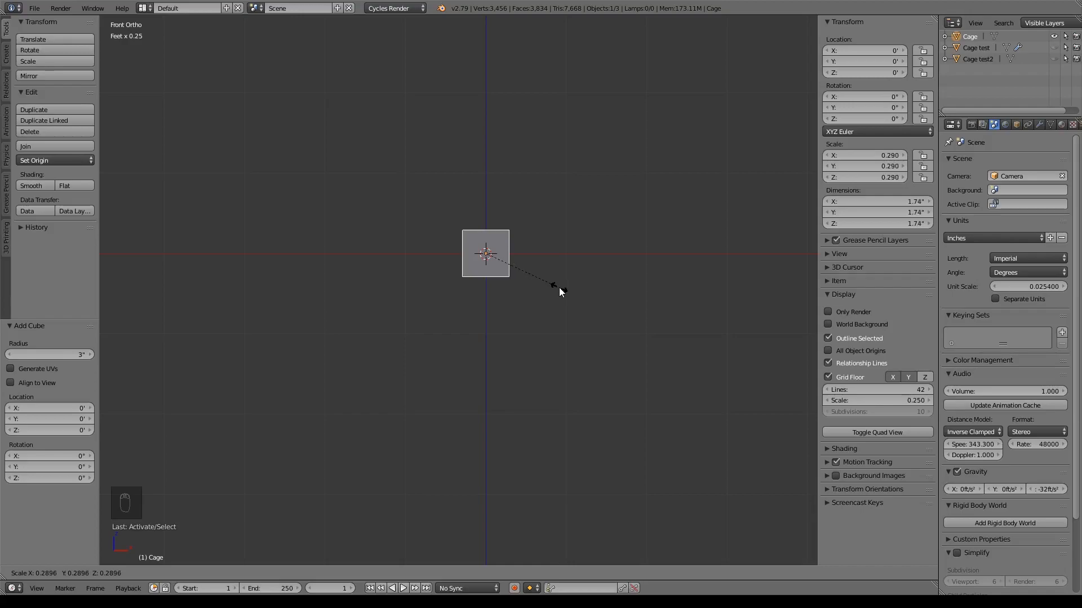
{"action": "left_click", "coordinate": [561, 291]}
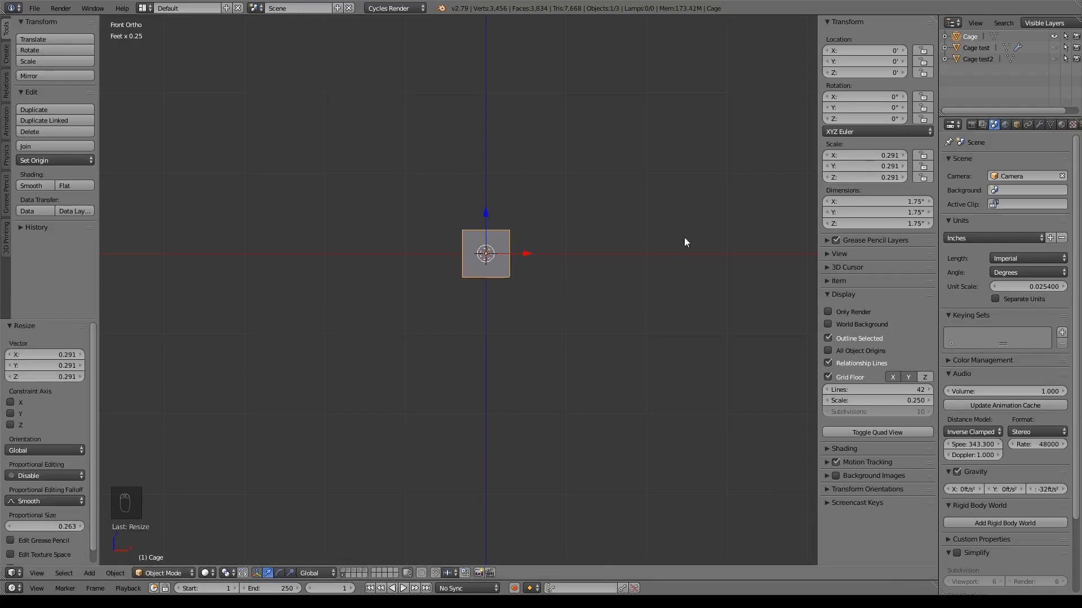
Enter Edit Mode on the Cage cube and delete its bottom face.
{"action": "middle_click_drag", "start_coordinate": [401, 207], "coordinate": [394, 232]}
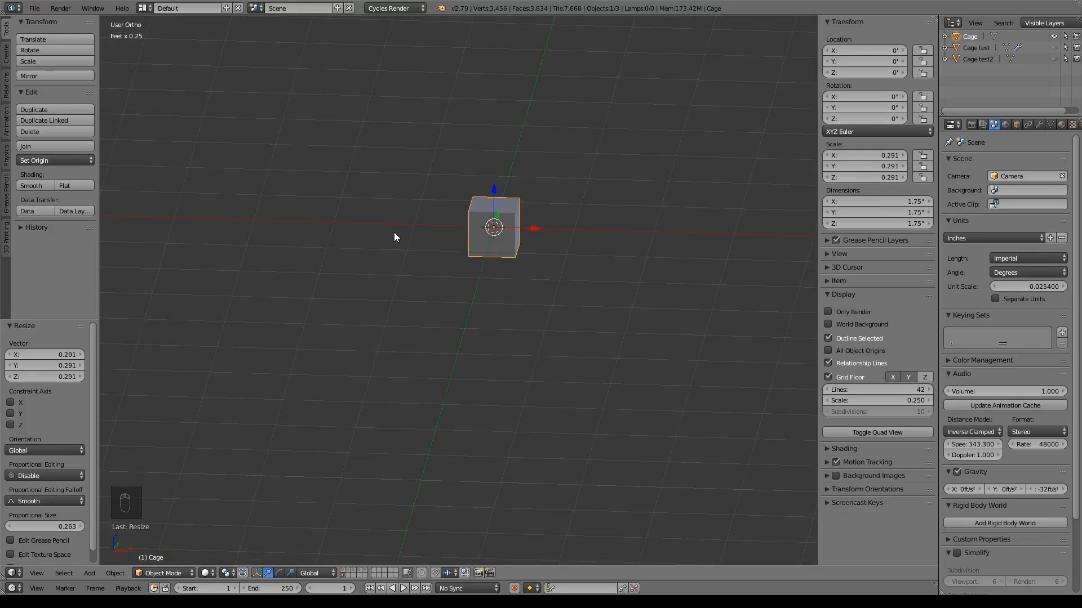
{"action": "key", "text": "KP_1"}
{"action": "key", "text": "KP_Decimal"}
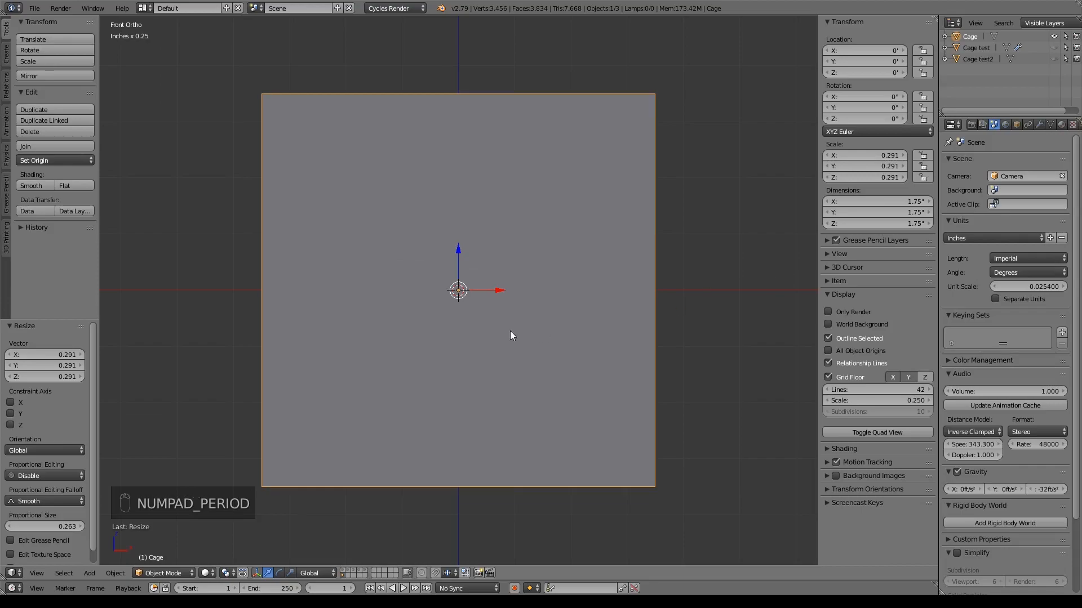
{"action": "key", "text": "Tab"}
{"action": "mouse_move", "coordinate": [512, 355]}
{"action": "middle_mouse_down"}
{"action": "mouse_move", "coordinate": [526, 362]}
{"action": "mouse_move", "coordinate": [497, 343]}
{"action": "middle_mouse_up"}
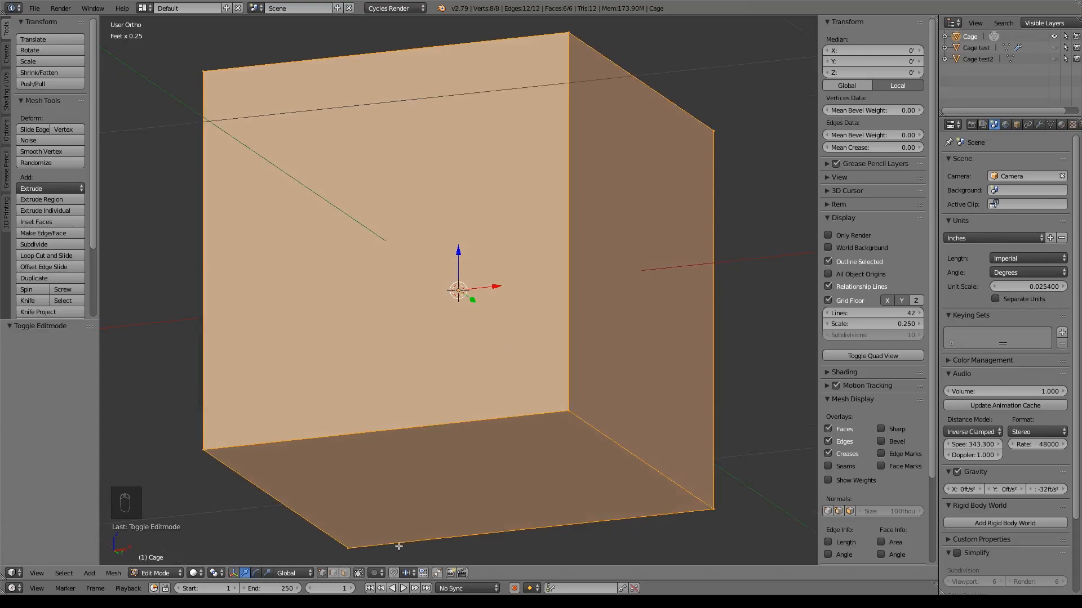
{"action": "right_click", "coordinate": [472, 485]}
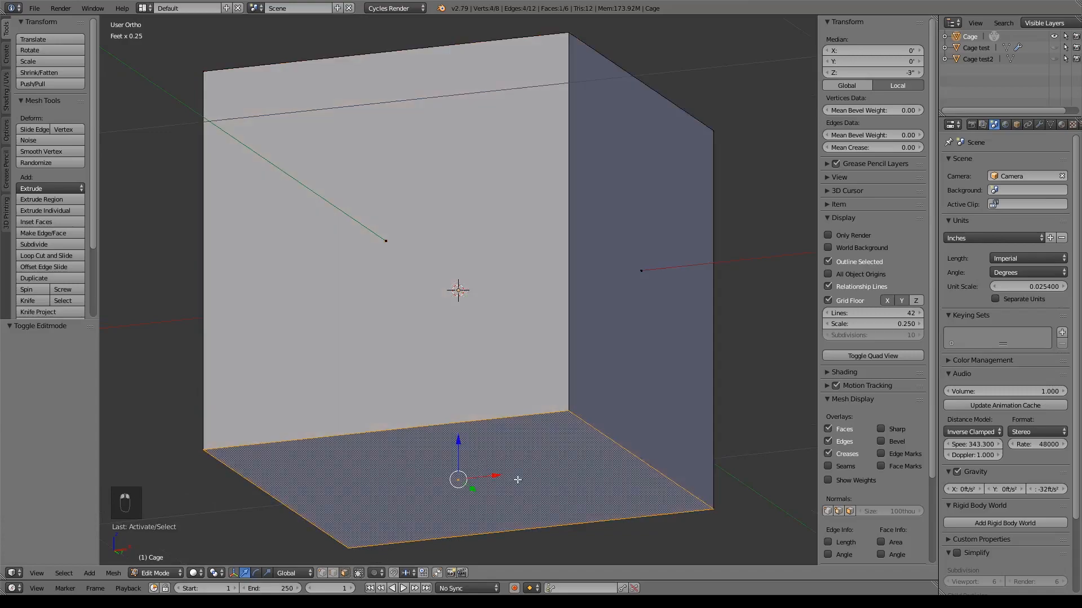
{"action": "key", "text": "x"}
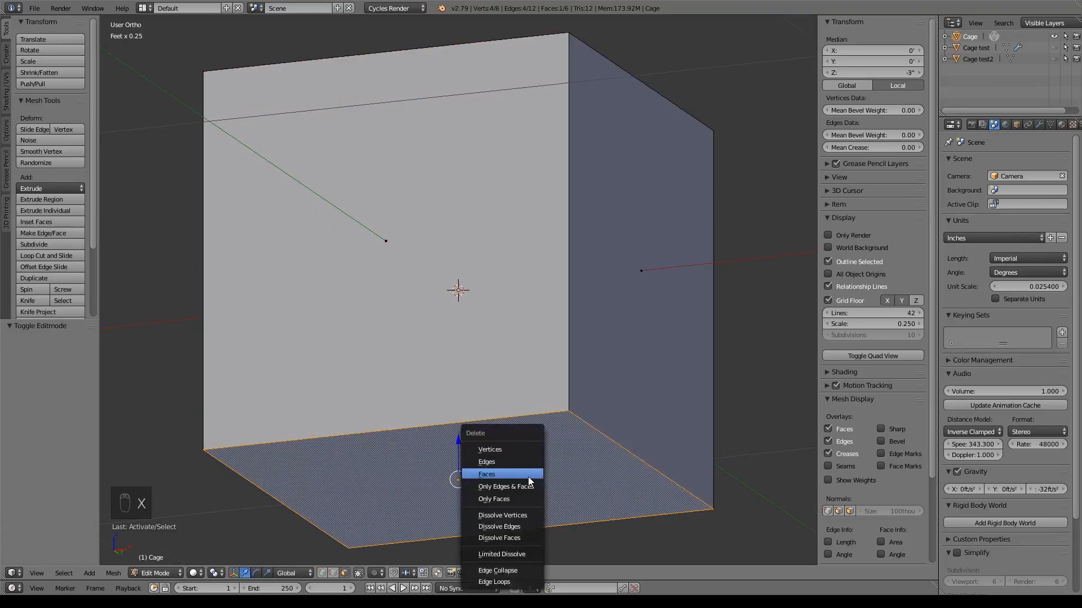
{"action": "left_click", "coordinate": [499, 475]}
Cut three evenly spaced vertical edge loops across the cube's width in front view.
{"action": "middle_click_drag", "start_coordinate": [403, 420], "coordinate": [525, 425]}
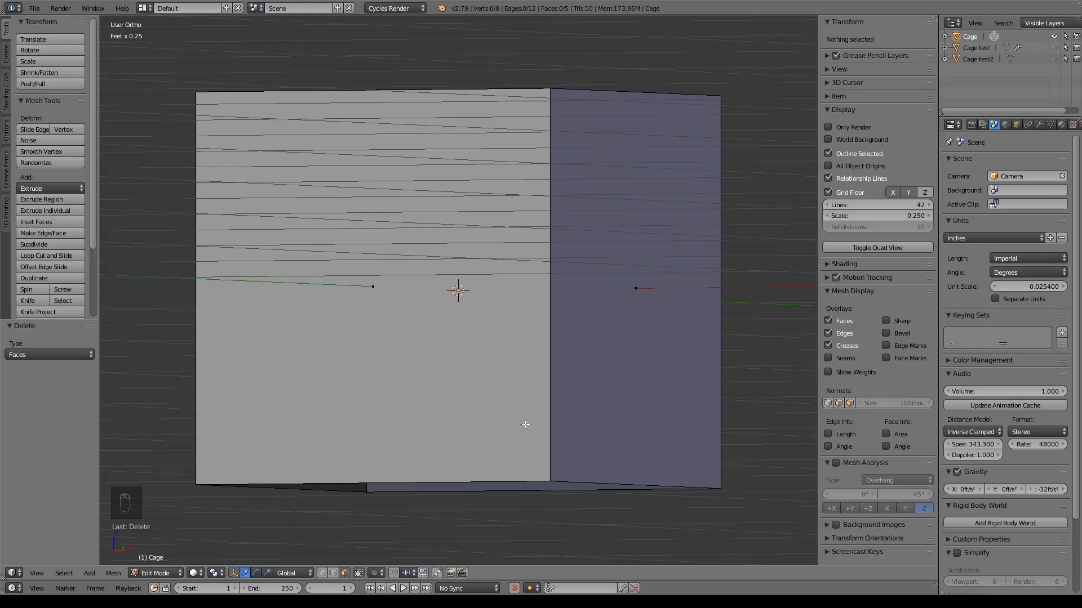
{"action": "middle_click_drag", "start_coordinate": [525, 424], "coordinate": [457, 488]}
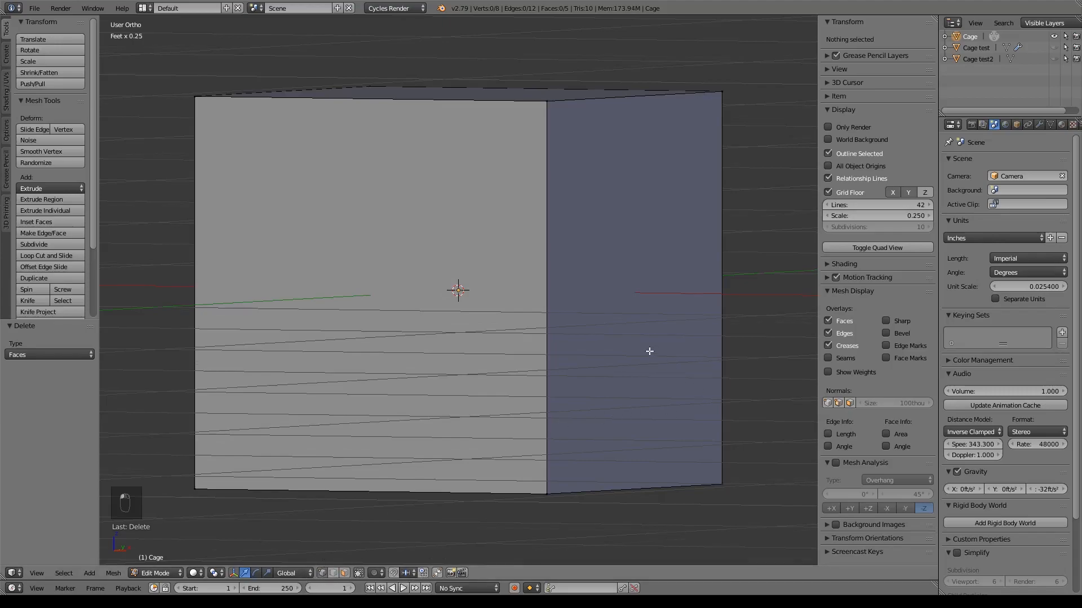
{"action": "key", "text": "KP_1"}
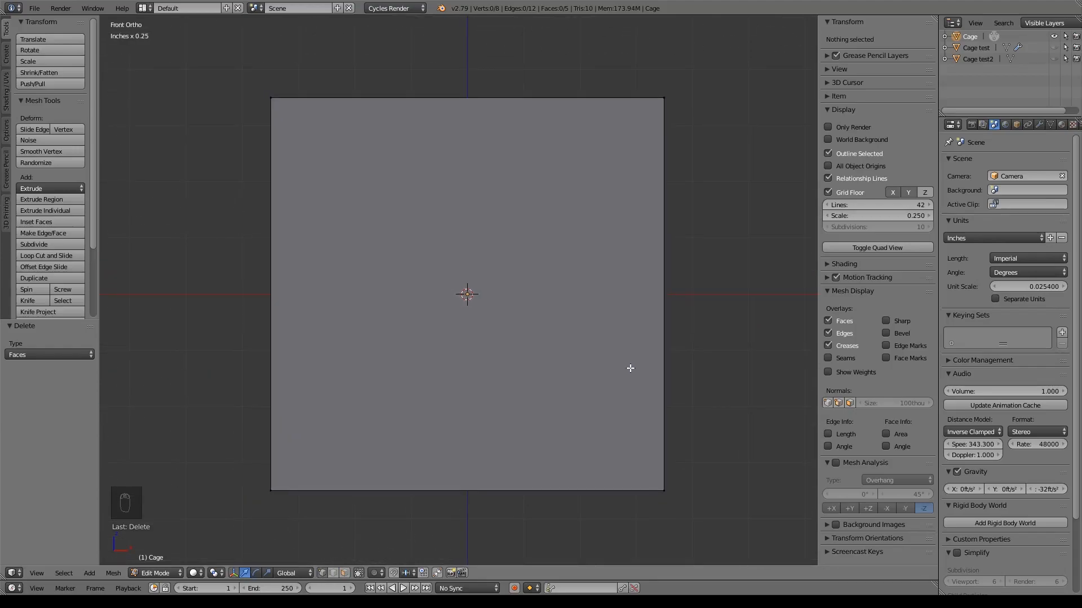
{"action": "key", "text": "ctrl+r"}
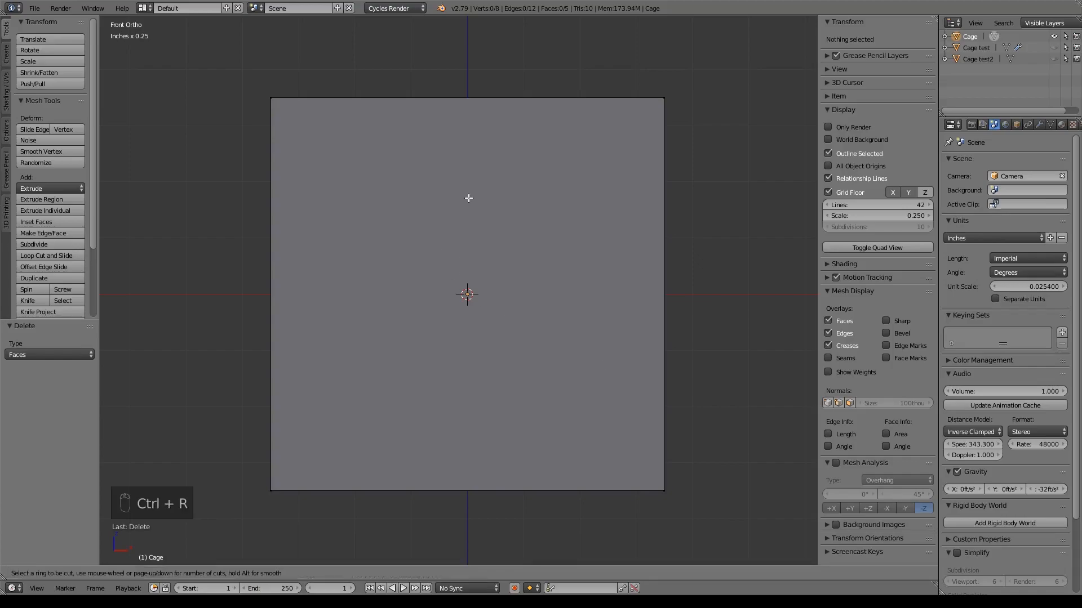
{"action": "scroll", "coordinate": [486, 101], "scroll_direction": "up", "scroll_amount": 1}
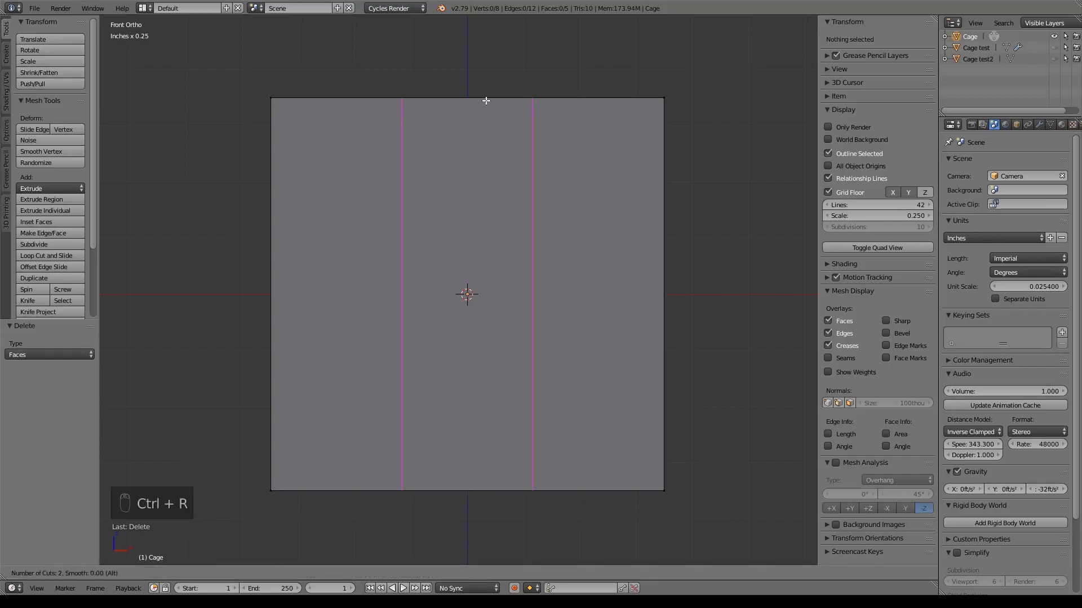
{"action": "left_click", "coordinate": [486, 101]}
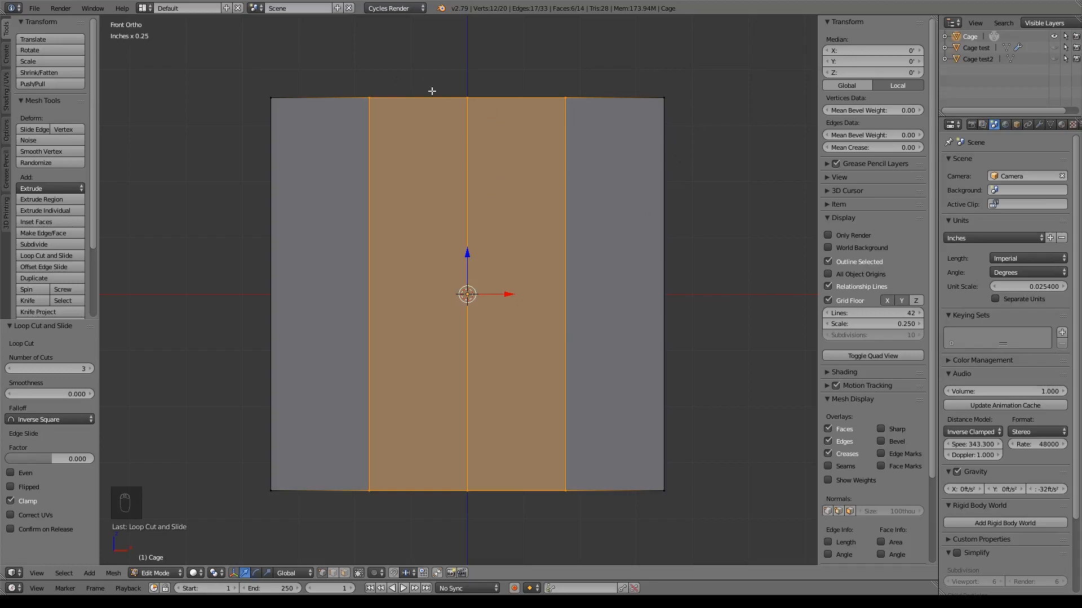
Cut three evenly spaced vertical edge loops across the cube's depth, leaving them unslid.
{"action": "middle_click_drag", "start_coordinate": [560, 233], "coordinate": [568, 254]}
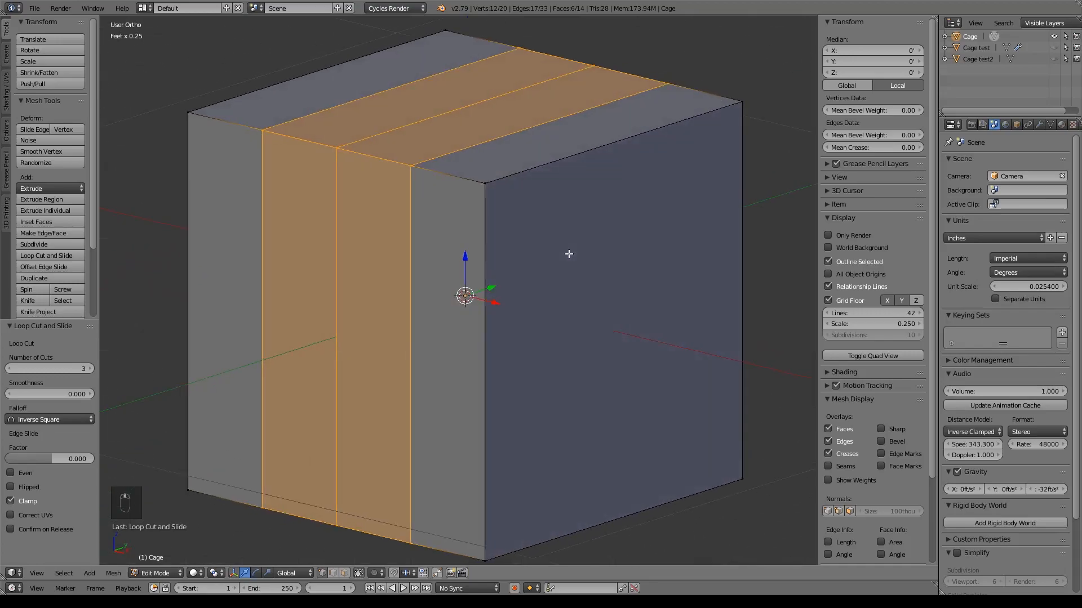
{"action": "key", "text": "ctrl+r"}
{"action": "scroll", "coordinate": [535, 151], "scroll_direction": "up", "scroll_amount": 1}
{"action": "left_click", "coordinate": [535, 151]}
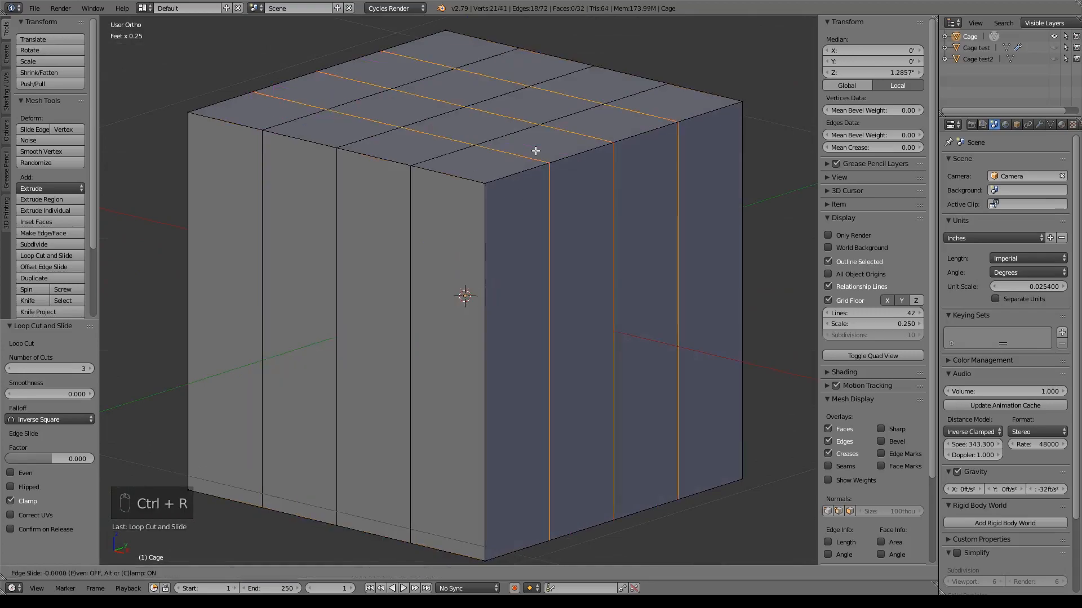
{"action": "right_click", "coordinate": [535, 151]}
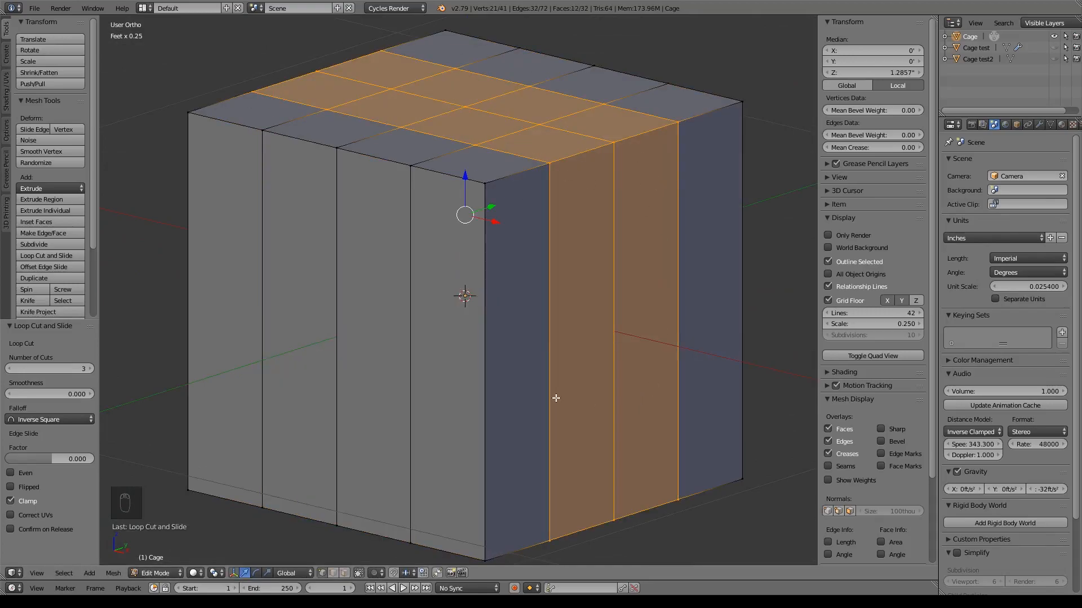
Cut three evenly spaced horizontal edge loops around the cube's height, leaving them unslid.
{"action": "key", "text": "ctrl+r"}
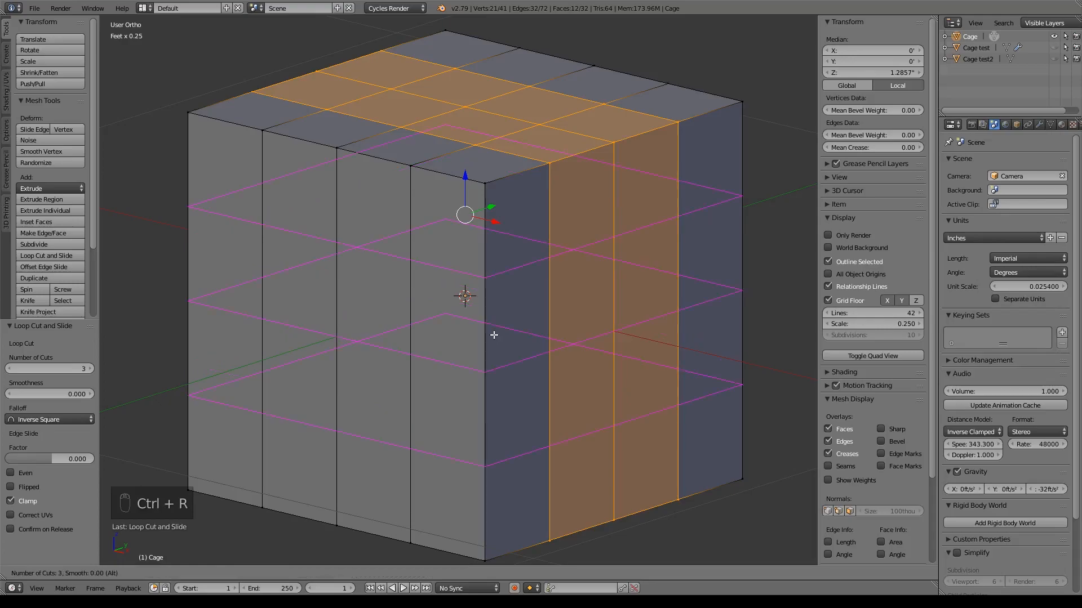
{"action": "left_click", "coordinate": [494, 334]}
{"action": "right_click", "coordinate": [494, 335]}
{"action": "middle_click_drag", "start_coordinate": [488, 301], "coordinate": [566, 303]}
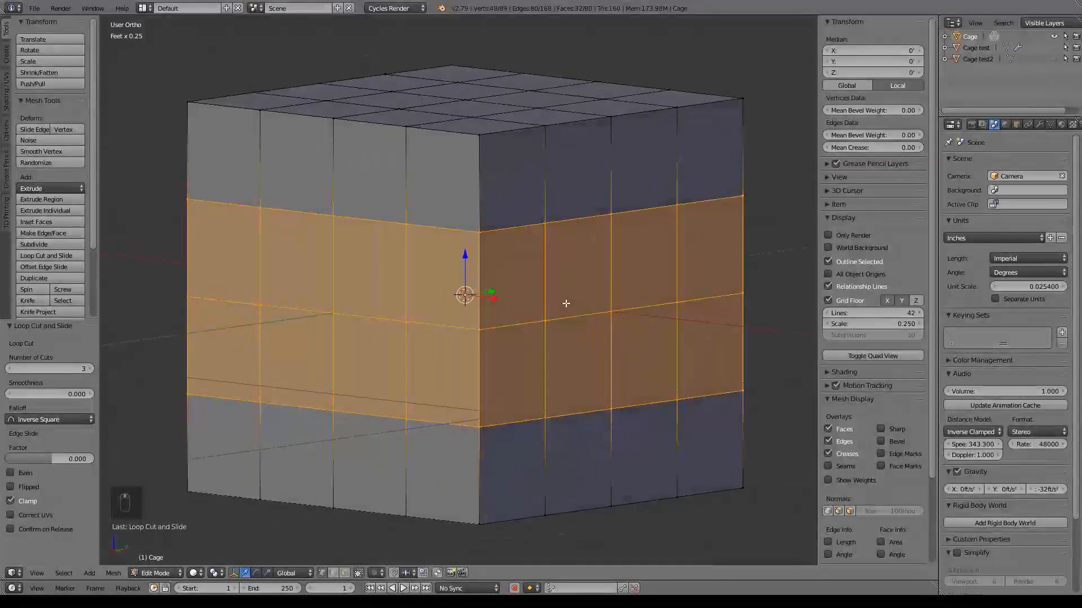
Switch to face selection in front view and extrude each of the four top-row front faces individually with zero offset.
{"action": "key", "text": "KP_1"}
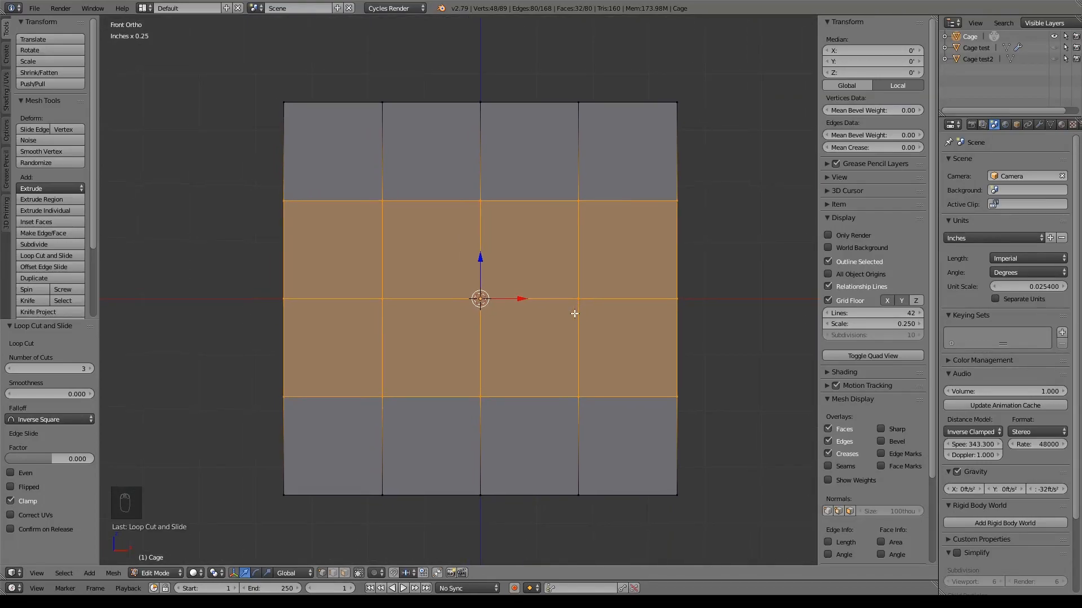
{"action": "left_click", "coordinate": [344, 574]}
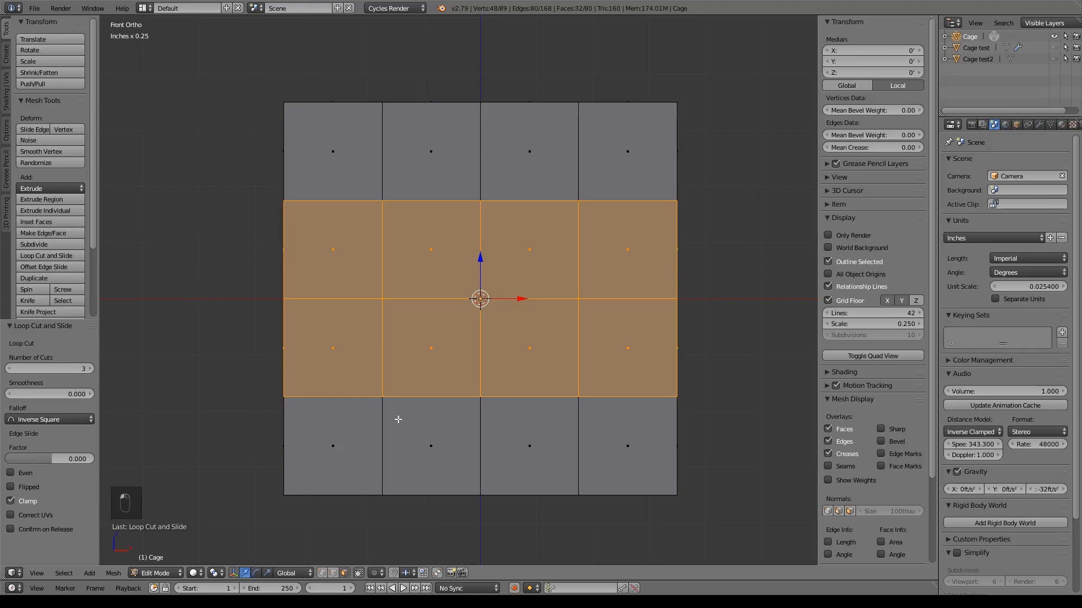
{"action": "right_click", "coordinate": [356, 158]}
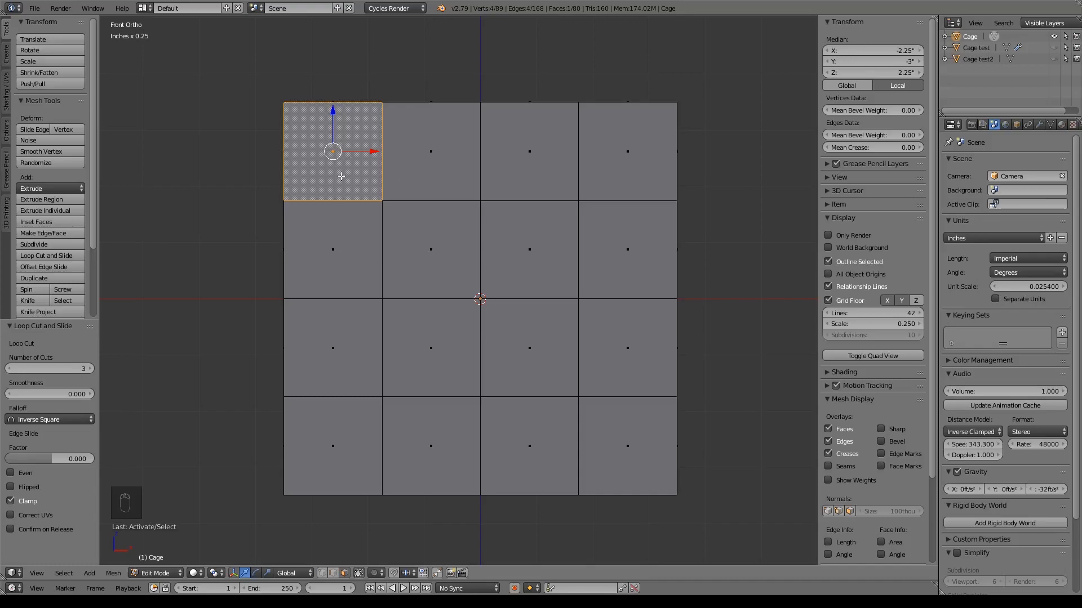
{"action": "key", "text": "e"}
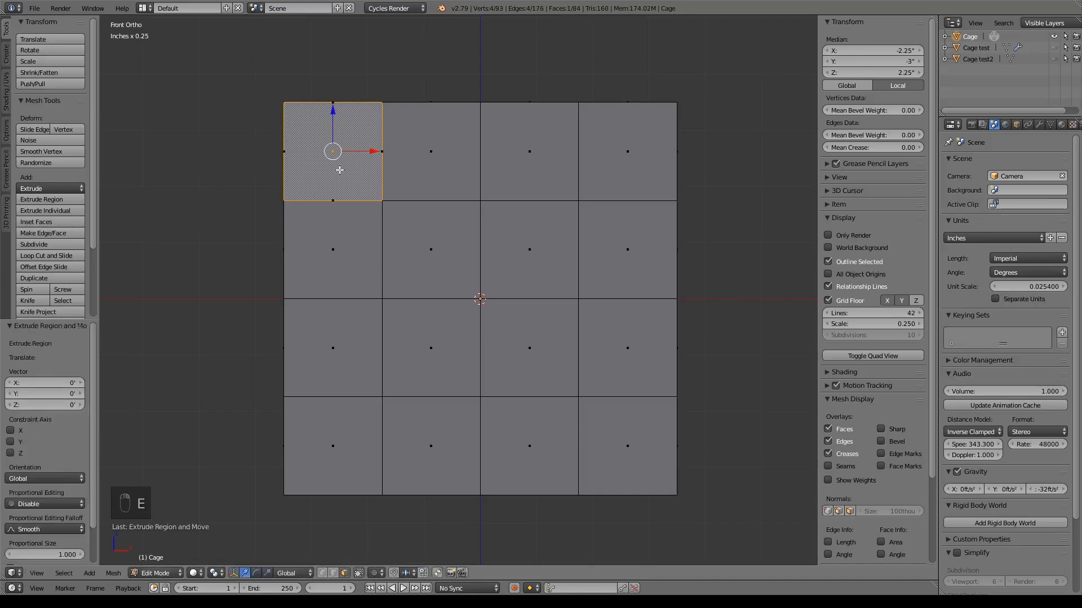
{"action": "right_click", "coordinate": [440, 174]}
{"action": "key", "text": "e"}
{"action": "right_click", "coordinate": [441, 174]}
{"action": "right_click", "coordinate": [530, 174]}
{"action": "key", "text": "e"}
{"action": "right_click", "coordinate": [532, 174]}
{"action": "right_click", "coordinate": [611, 170]}
{"action": "key", "text": "e"}
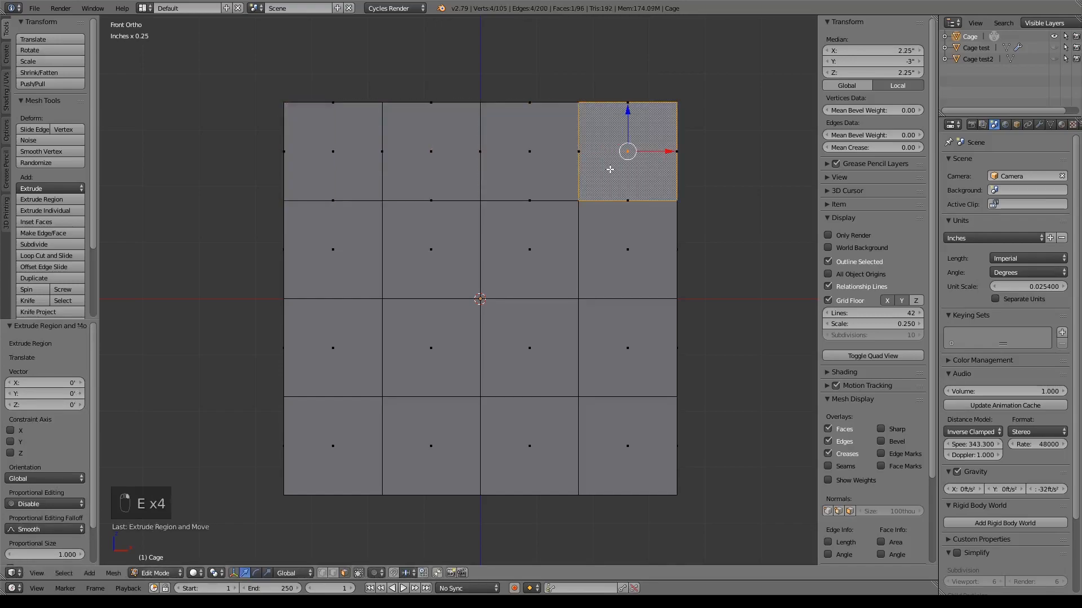
{"action": "right_click", "coordinate": [611, 170]}
Extrude each of the four faces in the front side's second row individually, leaving them in place.
{"action": "right_click", "coordinate": [613, 237]}
{"action": "key", "text": "e"}
{"action": "right_click", "coordinate": [612, 237]}
{"action": "right_click", "coordinate": [503, 246]}
{"action": "key", "text": "e"}
{"action": "right_click", "coordinate": [499, 246]}
{"action": "right_click", "coordinate": [417, 253]}
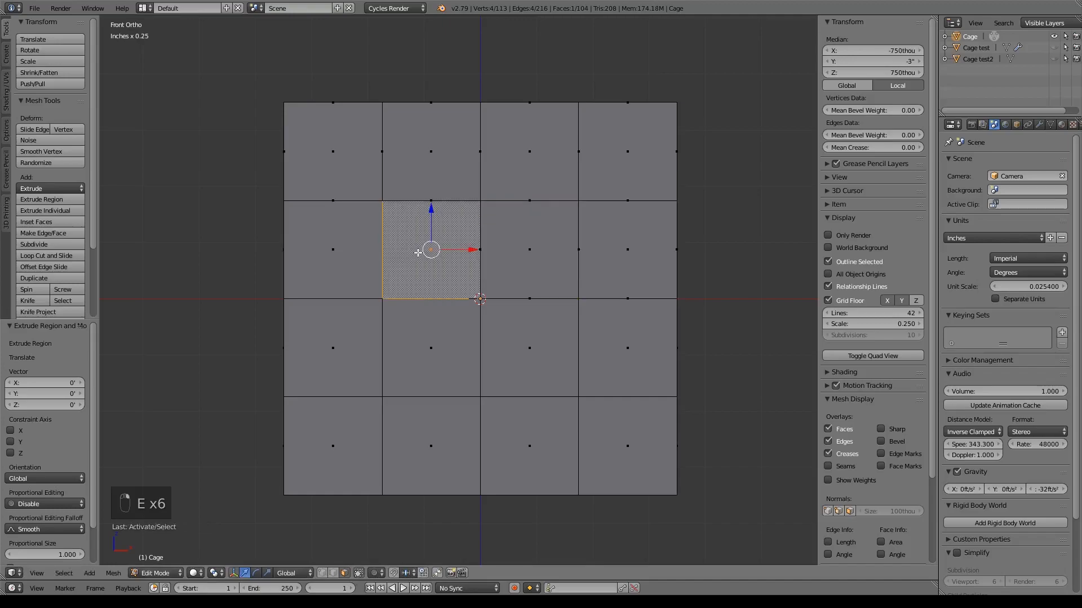
{"action": "key", "text": "e"}
{"action": "right_click", "coordinate": [420, 252]}
{"action": "right_click", "coordinate": [335, 248]}
{"action": "key", "text": "e"}
{"action": "right_click", "coordinate": [344, 254]}
Extrude each of the four faces in the front side's third row individually, leaving them in place.
{"action": "right_click", "coordinate": [340, 350]}
{"action": "key", "text": "e"}
{"action": "right_click", "coordinate": [338, 349]}
{"action": "right_click", "coordinate": [430, 345]}
{"action": "key", "text": "e"}
{"action": "right_click", "coordinate": [431, 346]}
{"action": "right_click", "coordinate": [526, 348]}
{"action": "key", "text": "e"}
{"action": "right_click", "coordinate": [607, 345]}
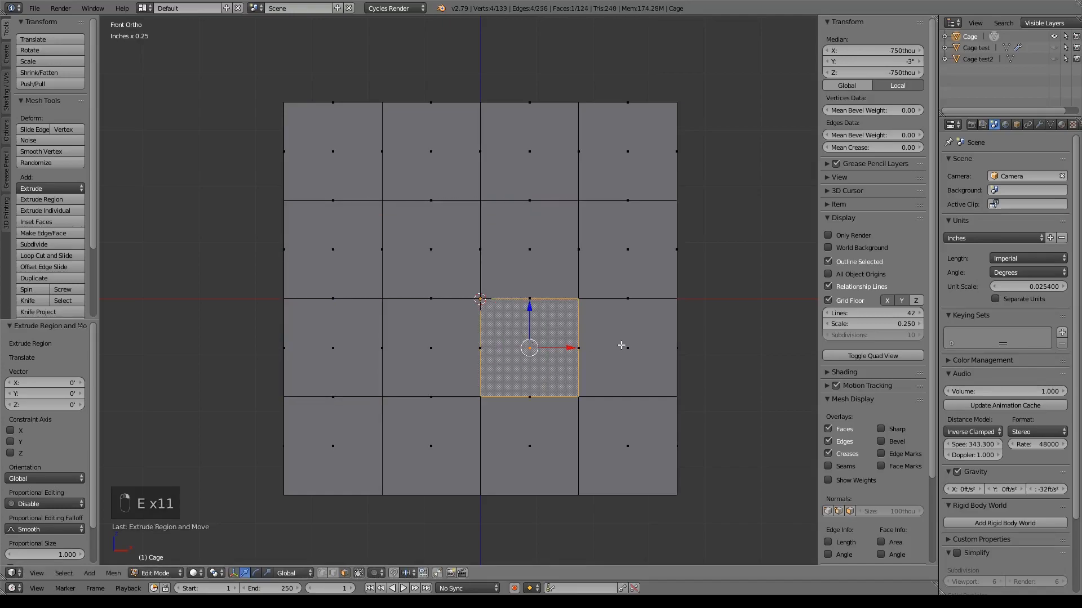
{"action": "right_click", "coordinate": [608, 345]}
{"action": "key", "text": "e"}
{"action": "right_click", "coordinate": [607, 345]}
Extrude each of the four faces in the front side's bottom row individually, leaving them in place.
{"action": "right_click", "coordinate": [608, 434]}
{"action": "key", "text": "e"}
{"action": "right_click", "coordinate": [607, 434]}
{"action": "right_click", "coordinate": [560, 442]}
{"action": "key", "text": "e"}
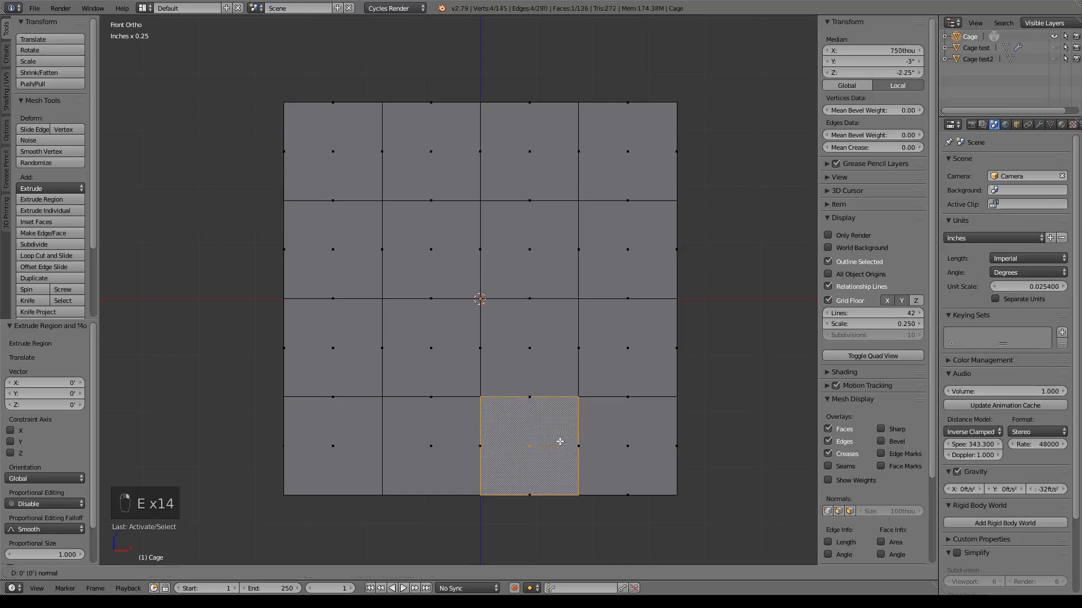
{"action": "right_click", "coordinate": [560, 442]}
{"action": "right_click", "coordinate": [431, 446]}
{"action": "key", "text": "e"}
{"action": "right_click", "coordinate": [481, 442]}
{"action": "right_click", "coordinate": [358, 431]}
{"action": "key", "text": "e"}
{"action": "right_click", "coordinate": [357, 431]}
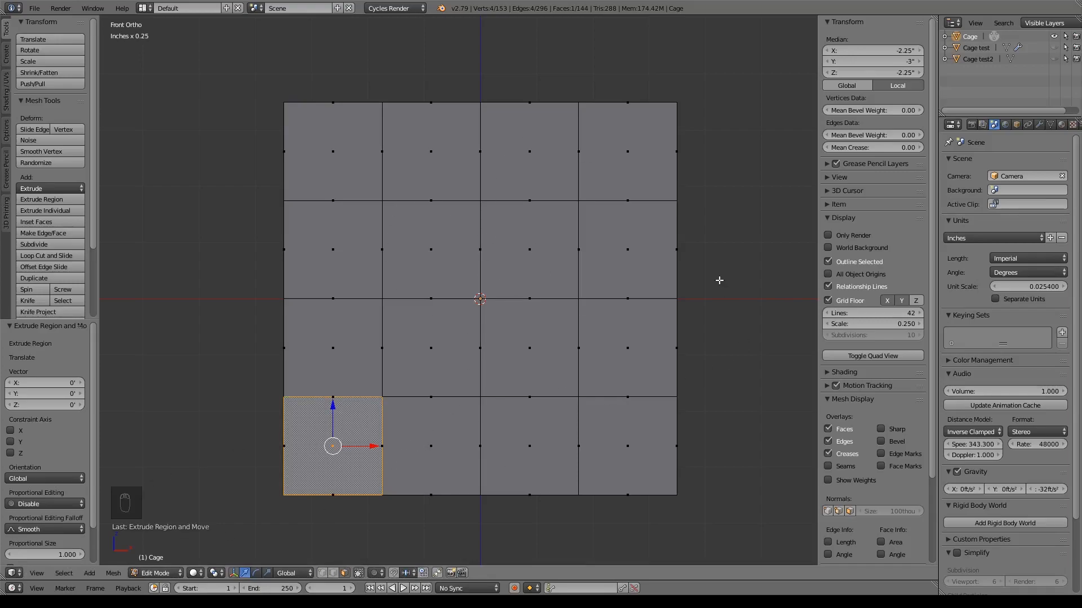
Set the pivot point to Individual Origins, select all sixteen front faces in front view, and scale them to 0.757.
{"action": "middle_click_drag", "start_coordinate": [719, 285], "coordinate": [731, 93]}
{"action": "key", "text": "KP_1"}
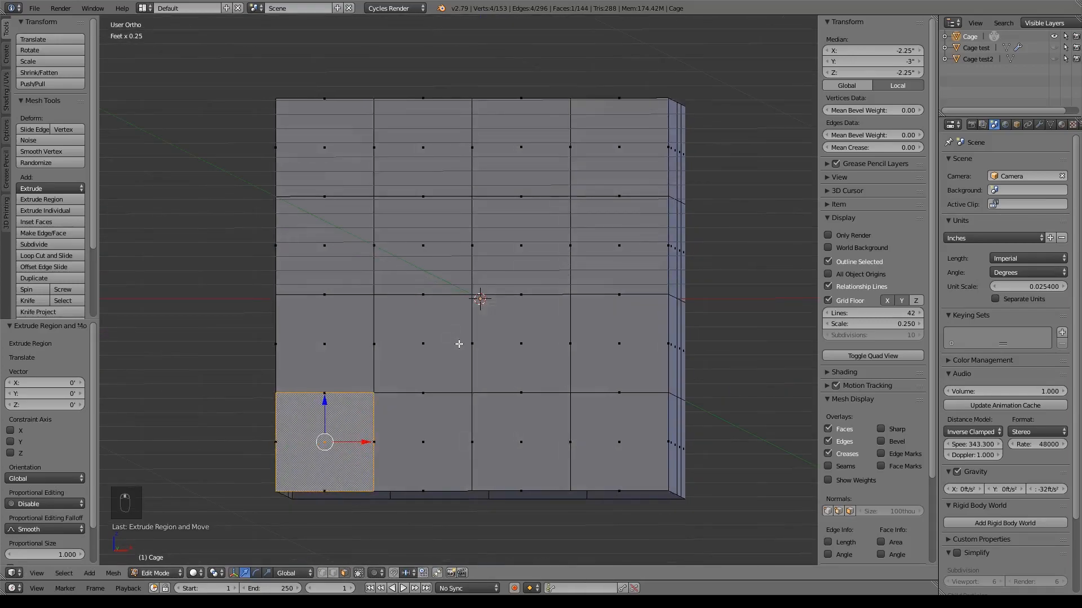
{"action": "left_click", "coordinate": [214, 573]}
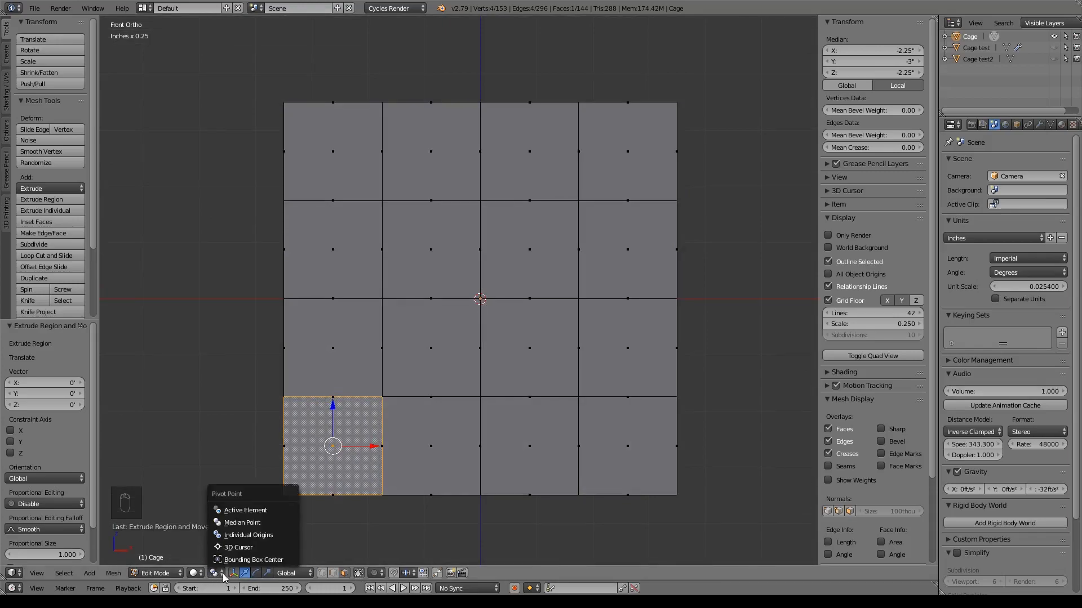
{"action": "left_click", "coordinate": [254, 535]}
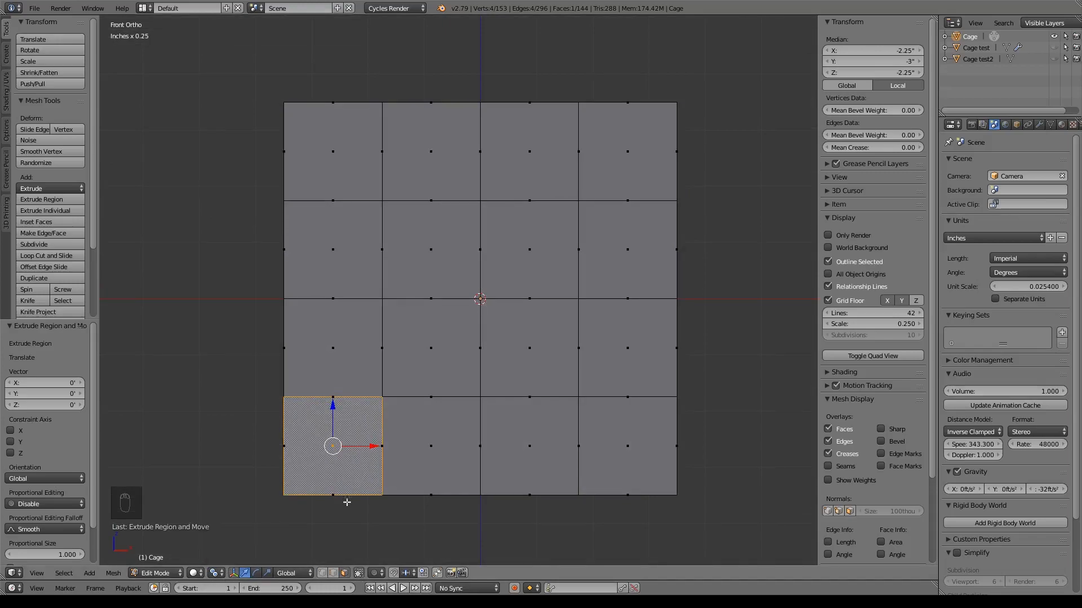
{"action": "right_click", "coordinate": [439, 435], "text": "shift"}
{"action": "right_click", "coordinate": [526, 440], "text": "shift"}
{"action": "right_click", "coordinate": [603, 445], "text": "shift"}
{"action": "right_click", "coordinate": [614, 338], "text": "shift"}
{"action": "right_click", "coordinate": [525, 349], "text": "shift"}
{"action": "right_click", "coordinate": [433, 344], "text": "shift"}
{"action": "right_click", "coordinate": [369, 338], "text": "shift"}
{"action": "right_click", "coordinate": [333, 254], "text": "shift"}
{"action": "right_click", "coordinate": [434, 246], "text": "shift"}
{"action": "right_click", "coordinate": [530, 248], "text": "shift"}
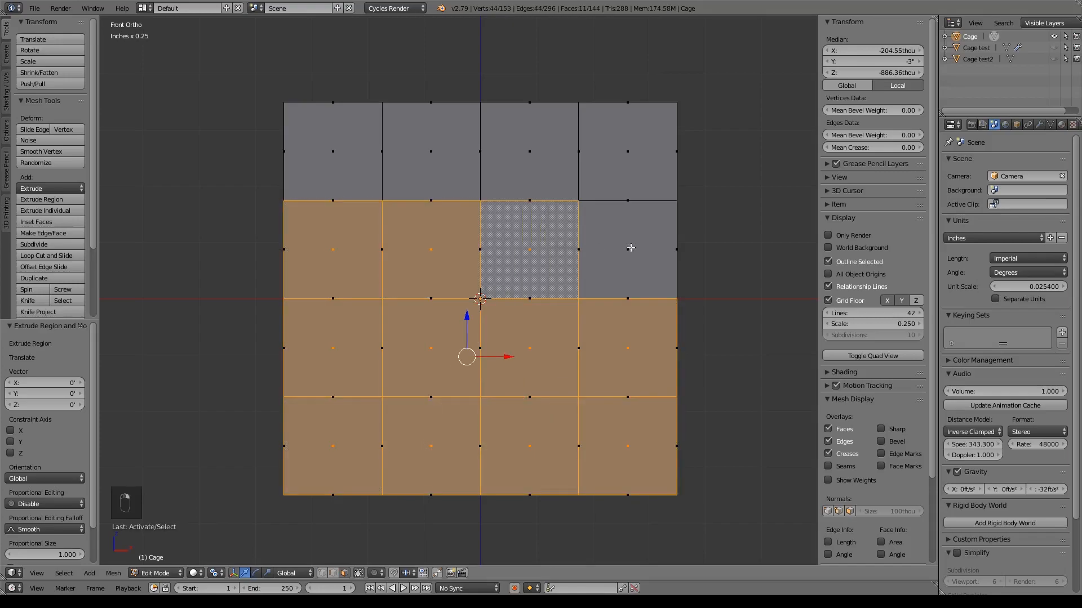
{"action": "right_click", "coordinate": [623, 246], "text": "shift"}
{"action": "right_click", "coordinate": [629, 161], "text": "shift"}
{"action": "right_click", "coordinate": [530, 160], "text": "shift"}
{"action": "right_click", "coordinate": [431, 163], "text": "shift"}
{"action": "right_click", "coordinate": [341, 165], "text": "shift"}
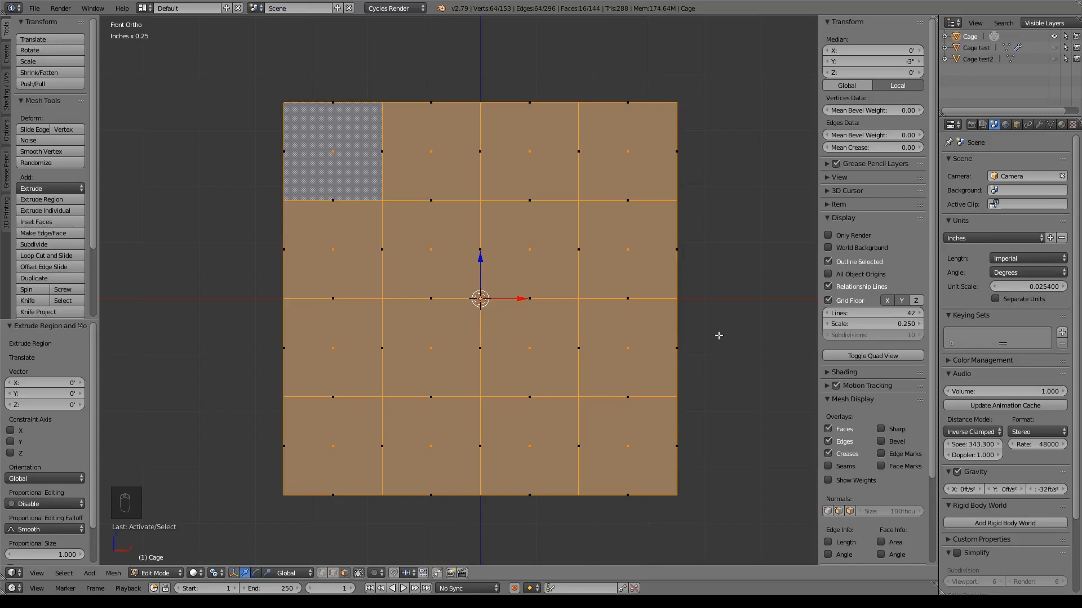
{"action": "key", "text": "s"}
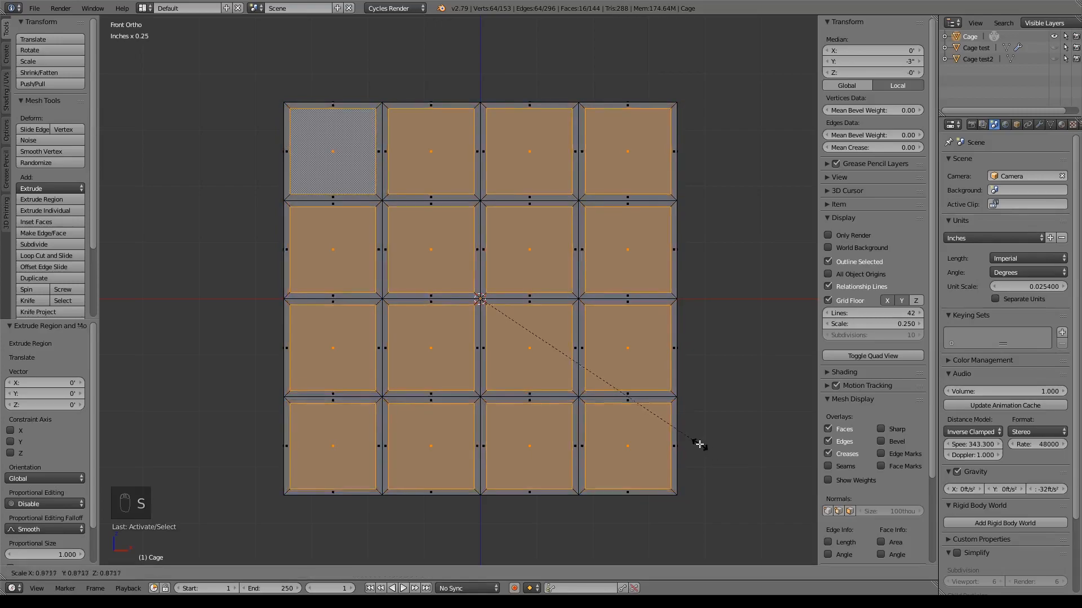
{"action": "left_click", "coordinate": [674, 422]}
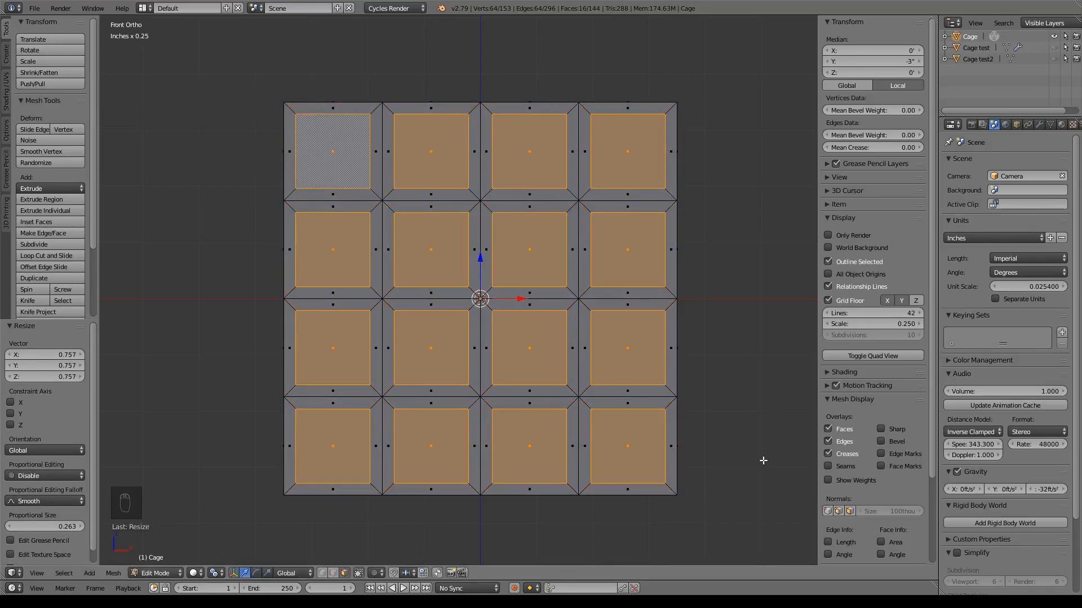
{"action": "middle_click_drag", "start_coordinate": [763, 460], "coordinate": [673, 308]}
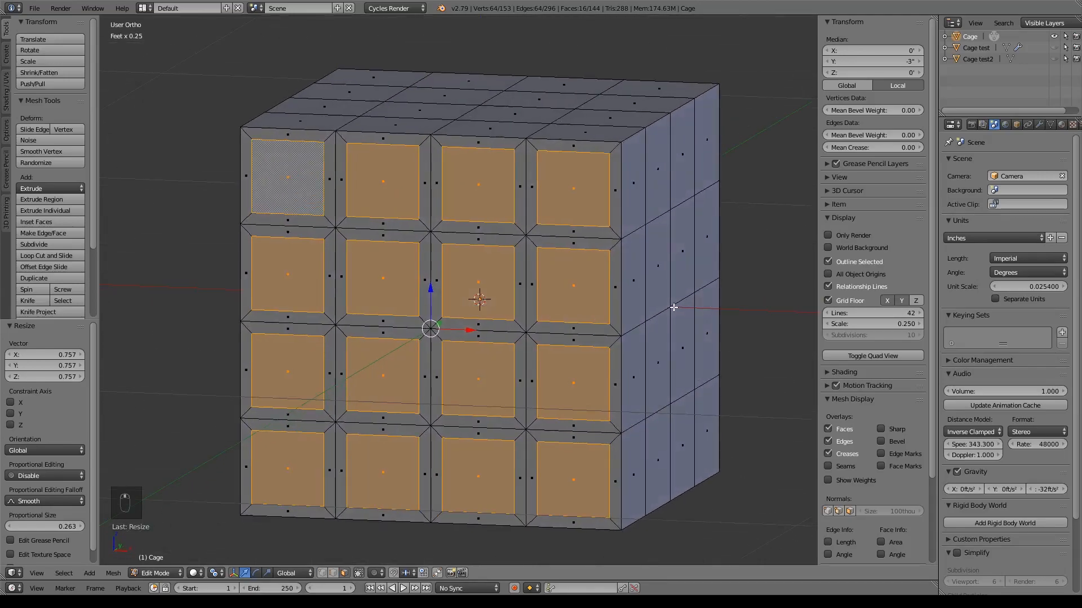
Undo the front-face scaling, the face selections and all the individual extrusions on the cage's front side.
{"action": "key", "text": "ctrl+z"}
{"action": "key", "text": "ctrl+z"}
{"action": "key", "text": "ctrl+z"}
{"action": "key", "text": "ctrl+z"}
{"action": "key", "text": "ctrl+z"}
{"action": "key", "text": "ctrl+z"}
{"action": "key", "text": "ctrl+z"}
{"action": "key", "text": "ctrl+z"}
{"action": "key", "text": "ctrl+z"}
{"action": "key", "text": "ctrl+z"}
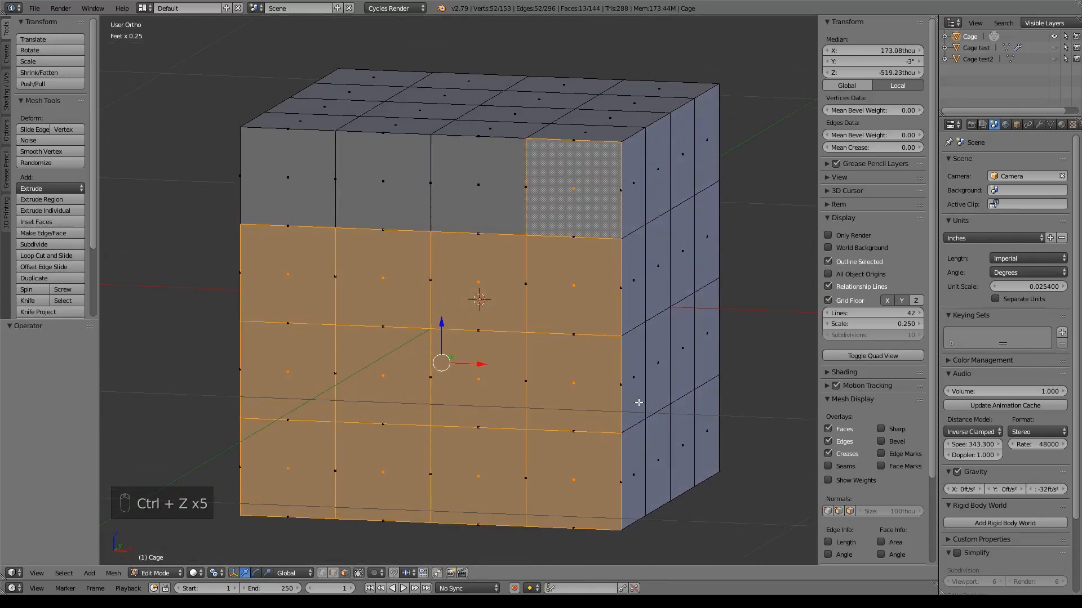
{"action": "key", "text": "ctrl+z"}
{"action": "key", "text": "ctrl+z"}
{"action": "key", "text": "ctrl+z"}
{"action": "key", "text": "ctrl+z"}
{"action": "key", "text": "ctrl+z"}
{"action": "key", "text": "ctrl+z"}
{"action": "key", "text": "ctrl+z"}
{"action": "key", "text": "ctrl+z"}
{"action": "key", "text": "ctrl+z"}
{"action": "key", "text": "ctrl+z"}
{"action": "key", "text": "ctrl+z"}
{"action": "key", "text": "ctrl+z"}
{"action": "key", "text": "ctrl+z"}
{"action": "key", "text": "ctrl+z"}
{"action": "key", "text": "ctrl+z"}
{"action": "key", "text": "ctrl+z"}
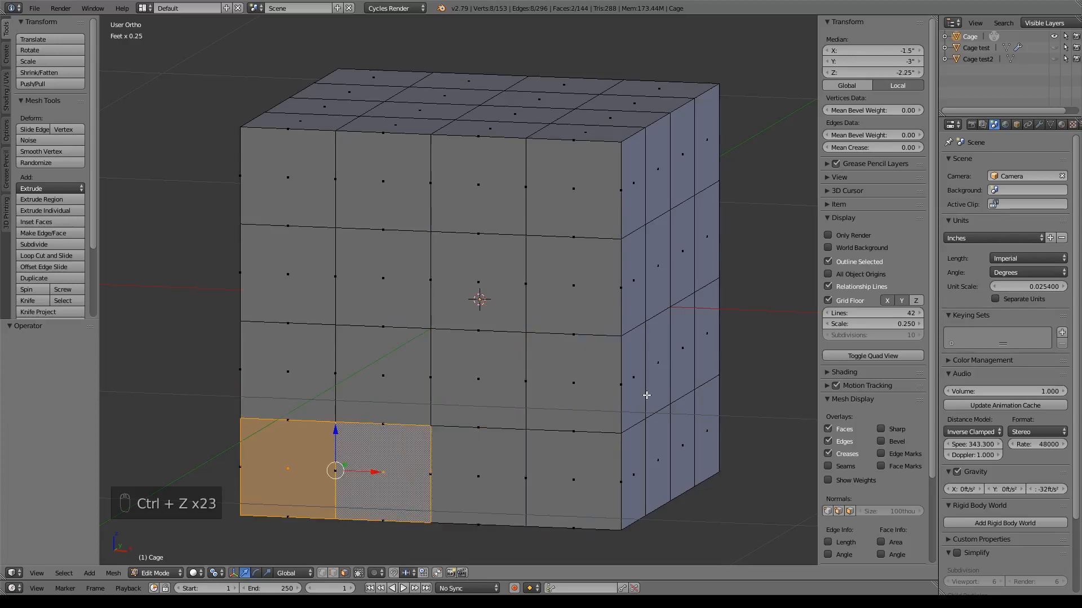
{"action": "key", "text": "ctrl+z"}
{"action": "key", "text": "ctrl+z"}
{"action": "key", "text": "ctrl+z"}
{"action": "key", "text": "ctrl+z"}
{"action": "key", "text": "ctrl+z"}
{"action": "key", "text": "ctrl+z"}
{"action": "key", "text": "ctrl+z"}
{"action": "key", "text": "ctrl+z"}
{"action": "key", "text": "ctrl+z"}
{"action": "key", "text": "ctrl+z"}
{"action": "key", "text": "ctrl+z"}
{"action": "key", "text": "ctrl+z"}
{"action": "key", "text": "ctrl+z"}
{"action": "key", "text": "ctrl+z"}
{"action": "key", "text": "ctrl+z"}
{"action": "key", "text": "ctrl+z"}
{"action": "key", "text": "ctrl+z"}
{"action": "key", "text": "ctrl+z"}
{"action": "key", "text": "ctrl+z"}
{"action": "key", "text": "ctrl+z"}
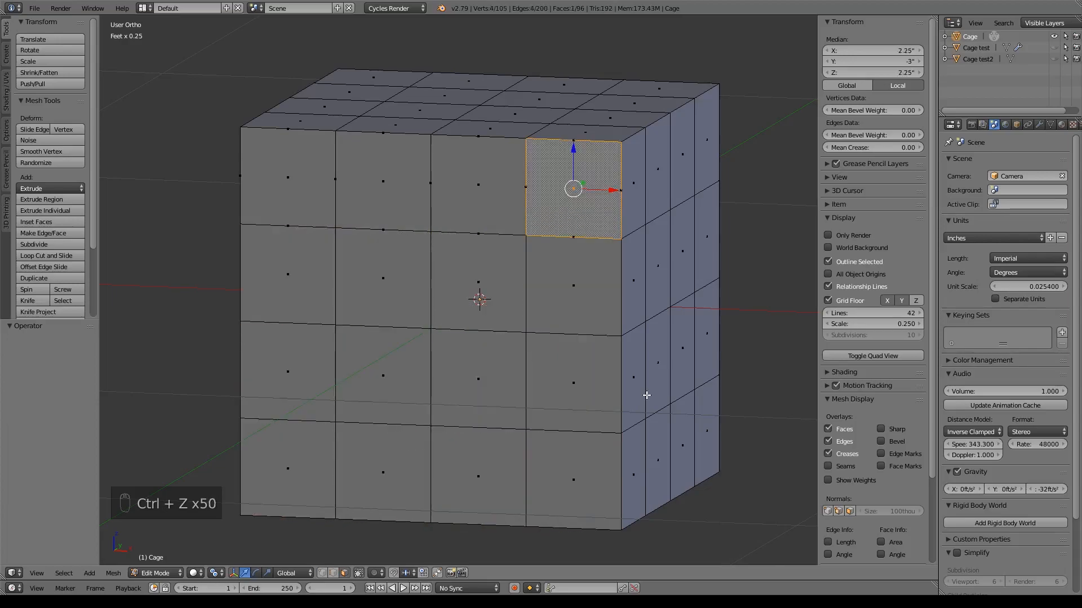
{"action": "key", "text": "ctrl+z"}
{"action": "key", "text": "ctrl+z"}
{"action": "key", "text": "ctrl+z"}
{"action": "key", "text": "ctrl+z"}
{"action": "key", "text": "ctrl+z"}
{"action": "key", "text": "ctrl+z"}
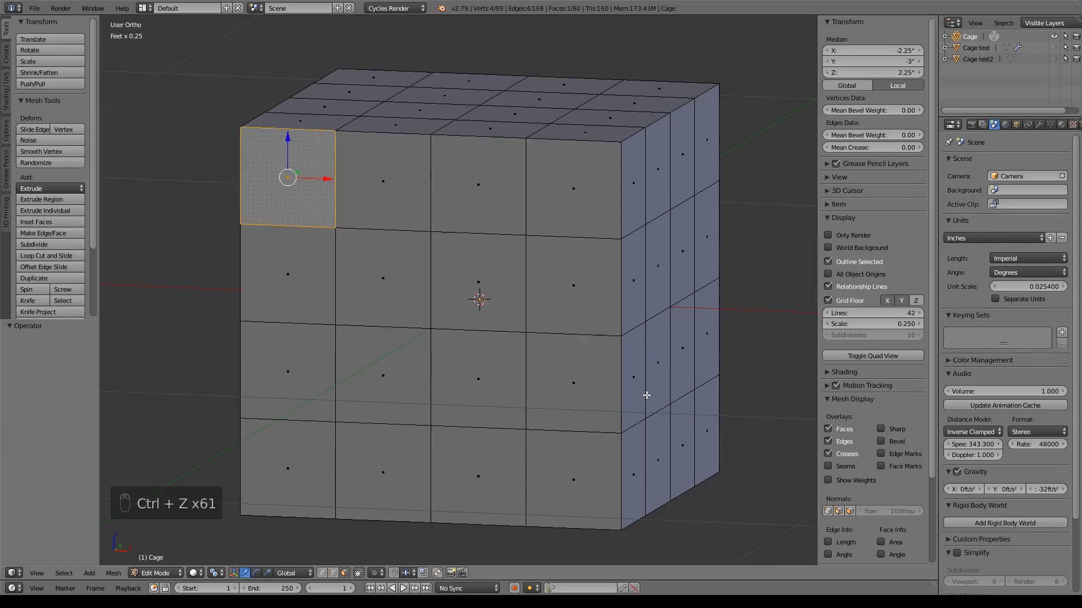
In front view, add two centred vertical loop cuts through the cage's leftmost column without sliding them.
{"action": "key", "text": "KP_1"}
{"action": "key", "text": "ctrl+r"}
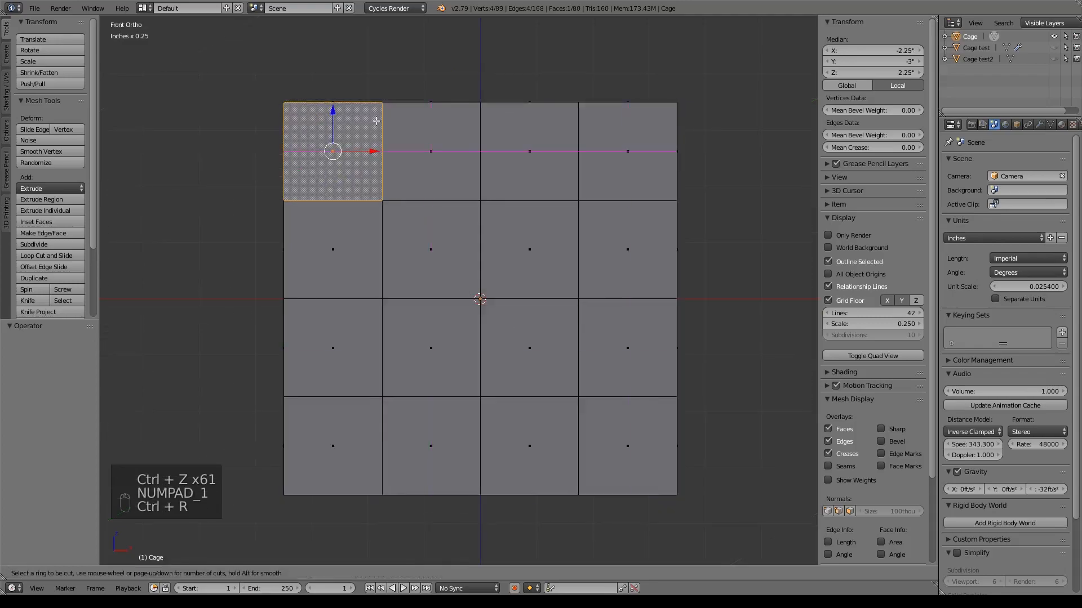
{"action": "scroll", "coordinate": [349, 108], "scroll_direction": "up", "scroll_amount": 1}
{"action": "left_click", "coordinate": [349, 109]}
{"action": "right_click", "coordinate": [349, 109]}
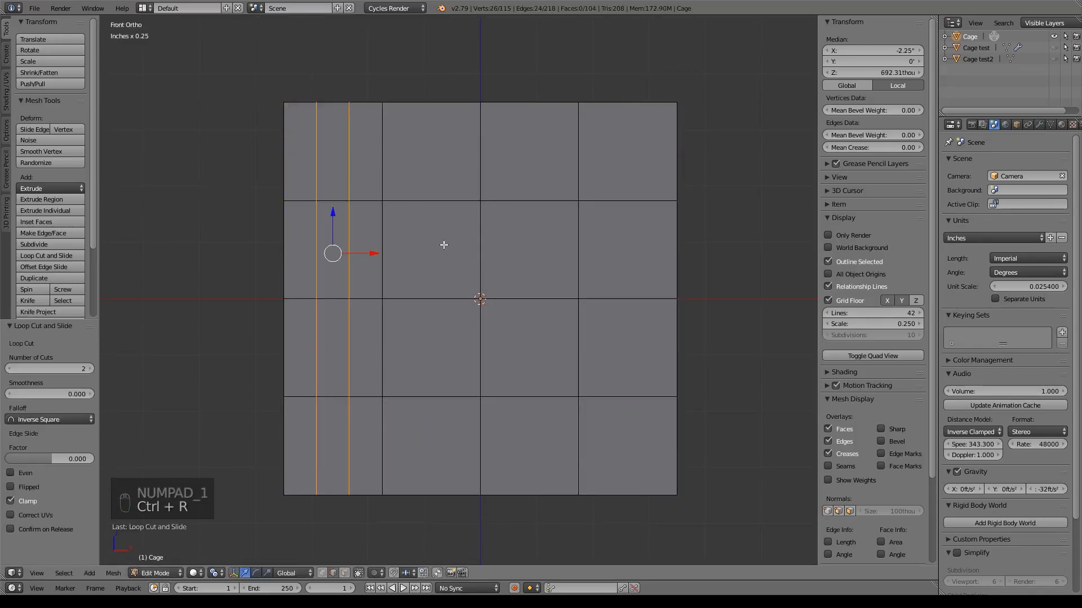
Set the pivot point to Median Point and spread the two loop cuts apart by scaling them to about 2.405 along X.
{"action": "key", "text": "s"}
{"action": "right_click", "coordinate": [415, 400]}
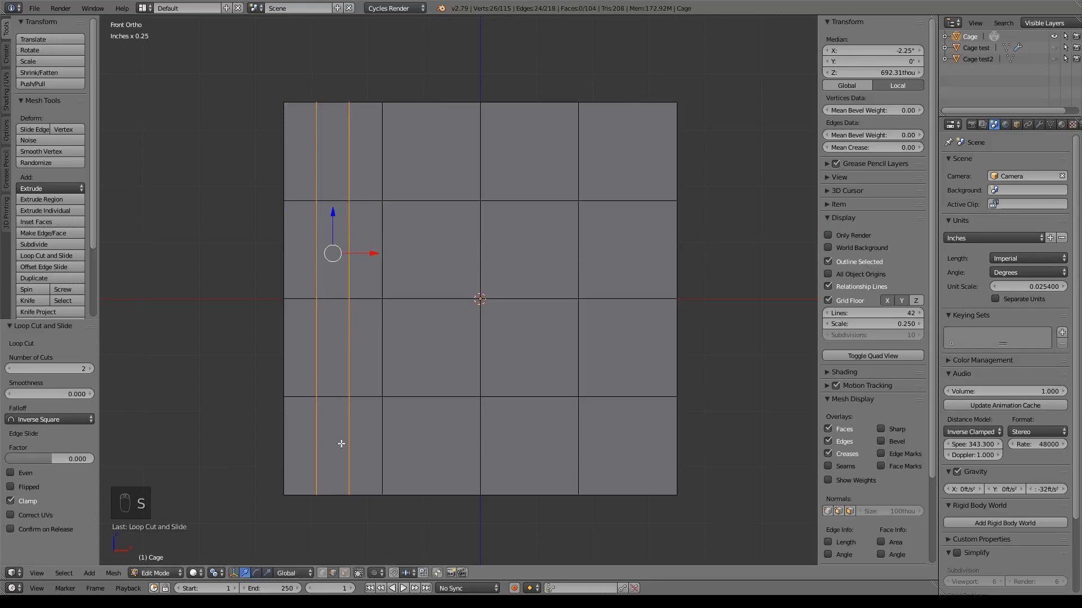
{"action": "left_click", "coordinate": [217, 573]}
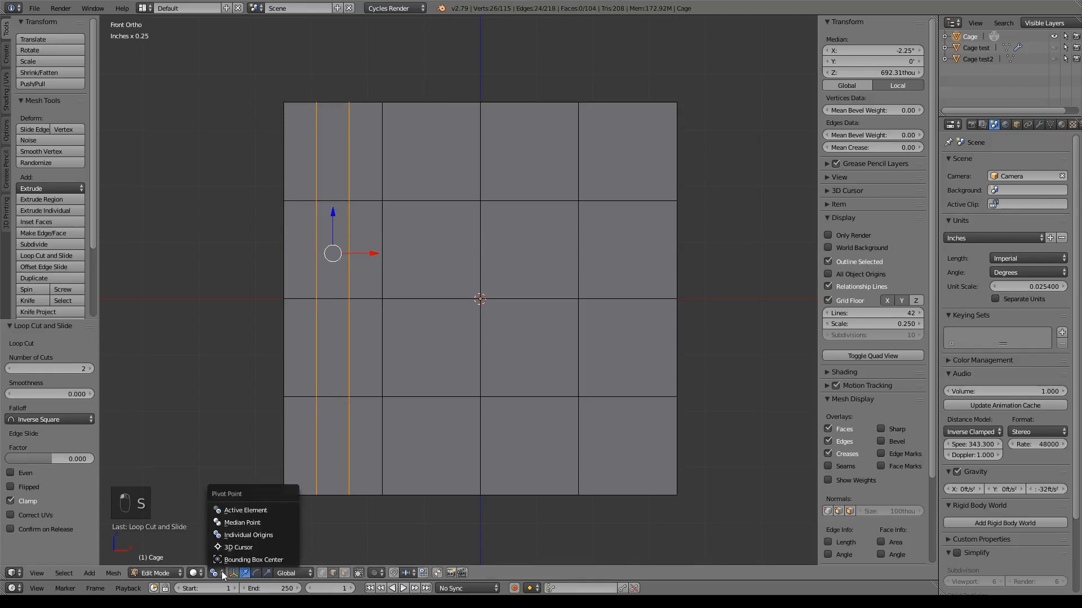
{"action": "left_click", "coordinate": [231, 521]}
{"action": "key", "text": "s"}
{"action": "key", "text": "x"}
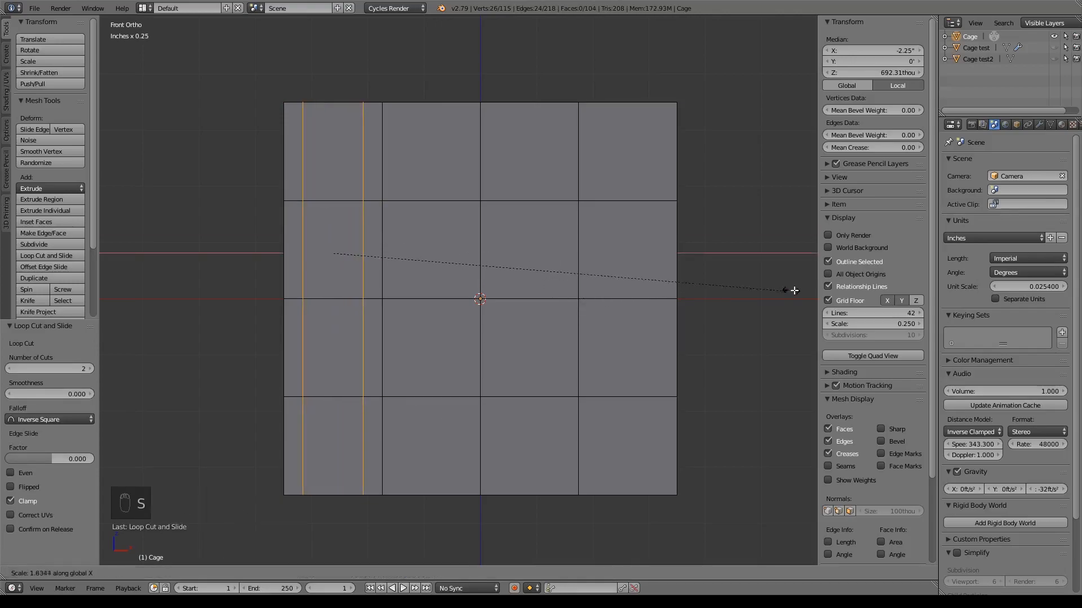
{"action": "left_click", "coordinate": [208, 283]}
Add two vertical loop cuts through the second column and scale them to about 2.408 along X, towards the column's edges.
{"action": "key", "text": "ctrl+r"}
{"action": "scroll", "coordinate": [451, 195], "scroll_direction": "up", "scroll_amount": 1}
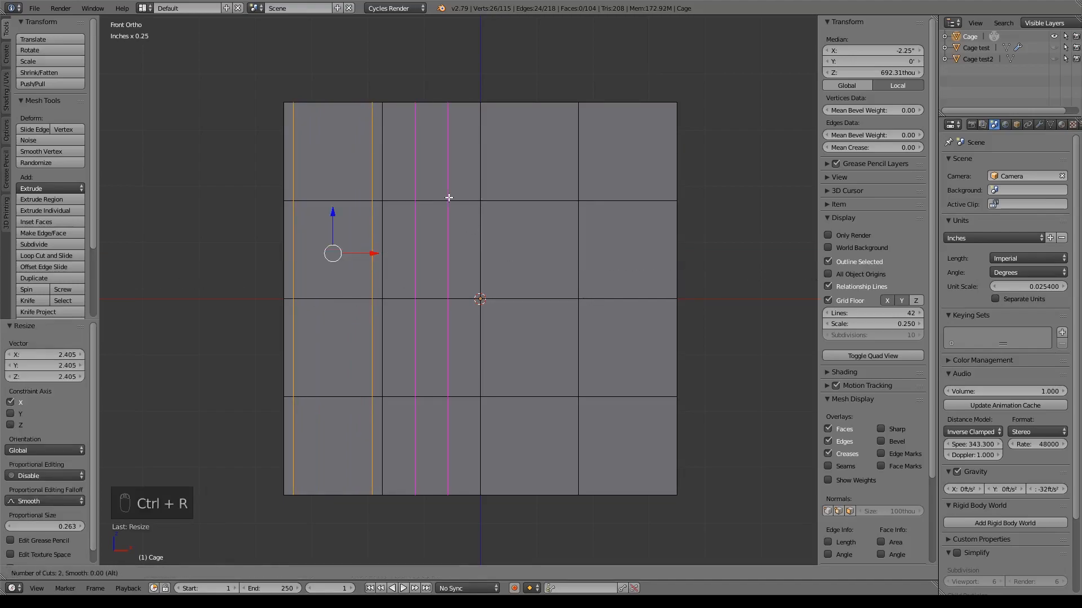
{"action": "left_click", "coordinate": [449, 197]}
{"action": "right_click", "coordinate": [449, 198]}
{"action": "key", "text": "s"}
{"action": "key", "text": "x"}
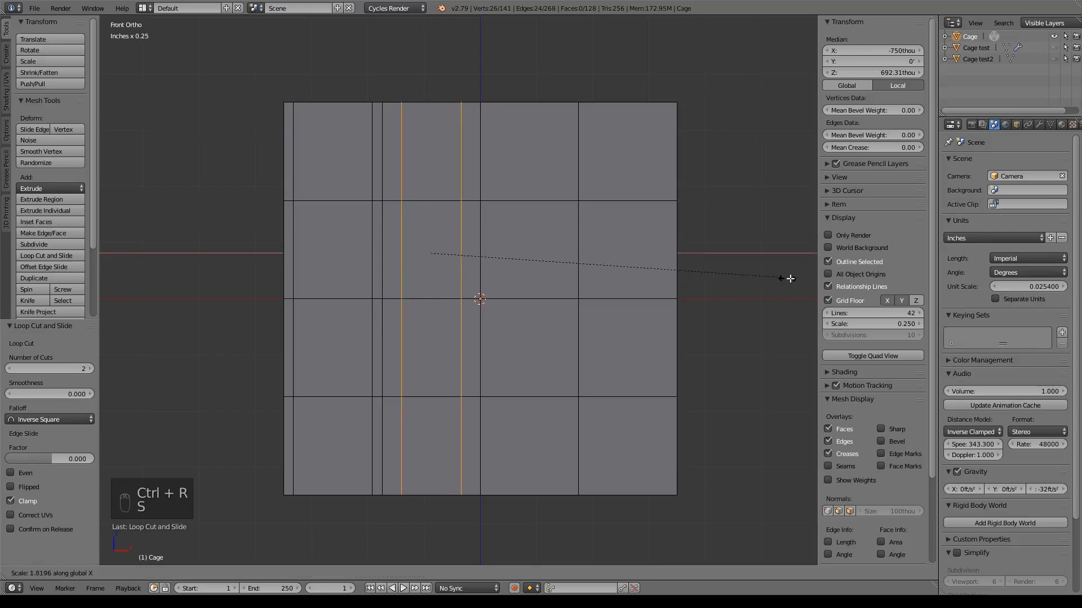
{"action": "left_click", "coordinate": [178, 299]}
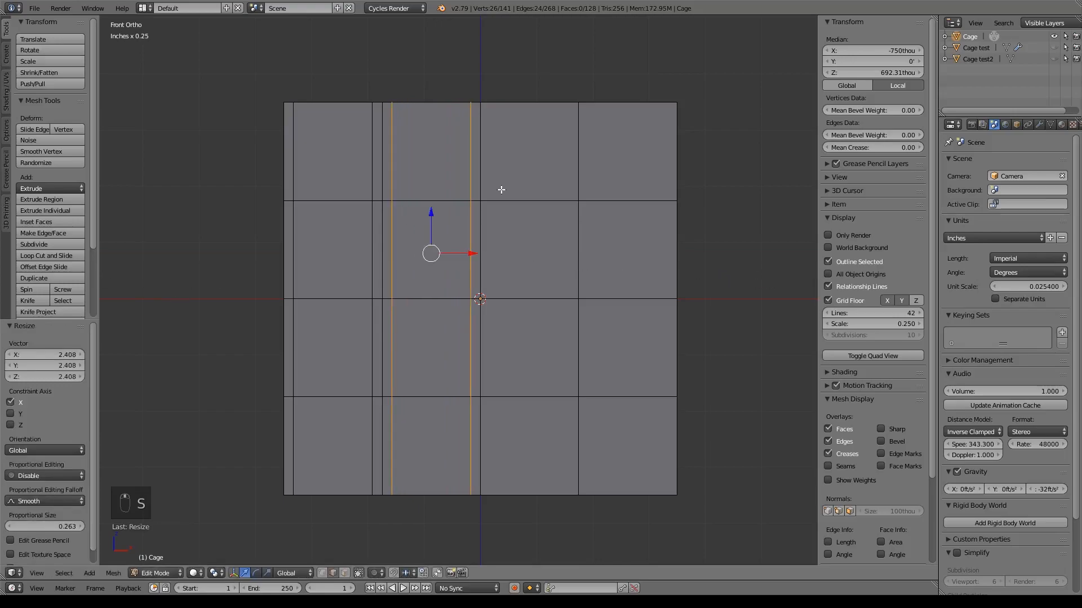
Add two vertical loop cuts through the third column and scale them to about 2.41 along X.
{"action": "middle_click_drag", "start_coordinate": [498, 185], "coordinate": [235, 208]}
{"action": "middle_click_drag", "start_coordinate": [488, 97], "coordinate": [579, 125]}
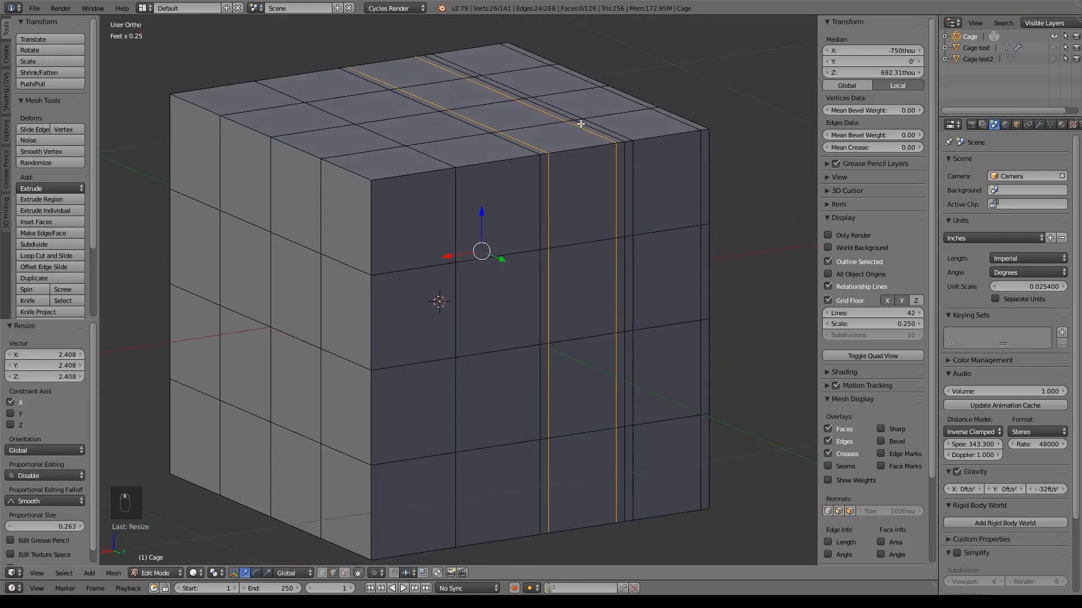
{"action": "key", "text": "KP_1"}
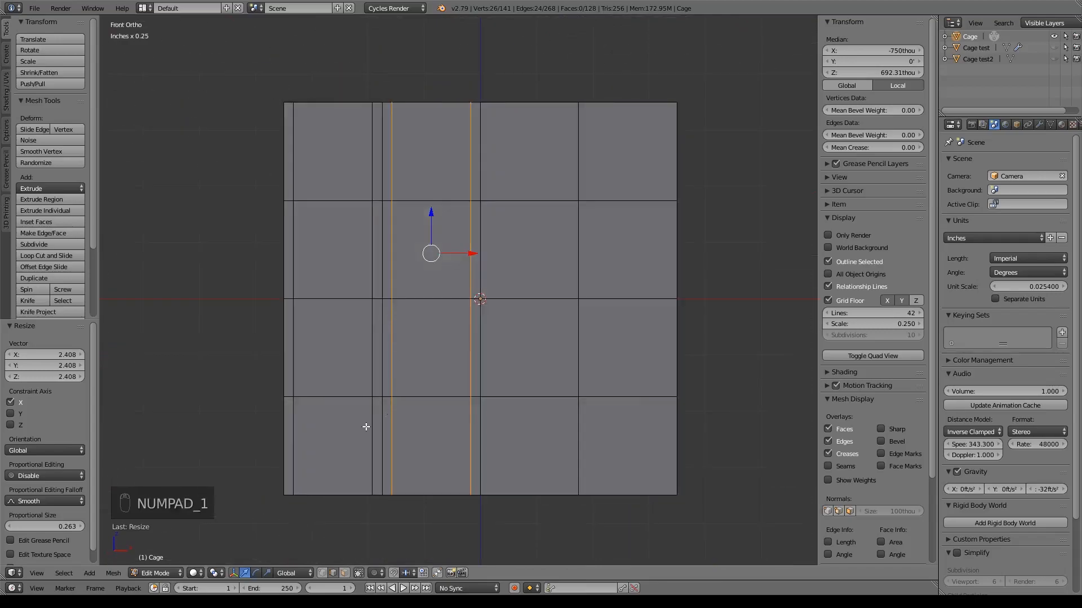
{"action": "key", "text": "ctrl+r"}
{"action": "scroll", "coordinate": [550, 204], "scroll_direction": "up", "scroll_amount": 1}
{"action": "left_click", "coordinate": [550, 204]}
{"action": "right_click", "coordinate": [550, 204]}
{"action": "key", "text": "s"}
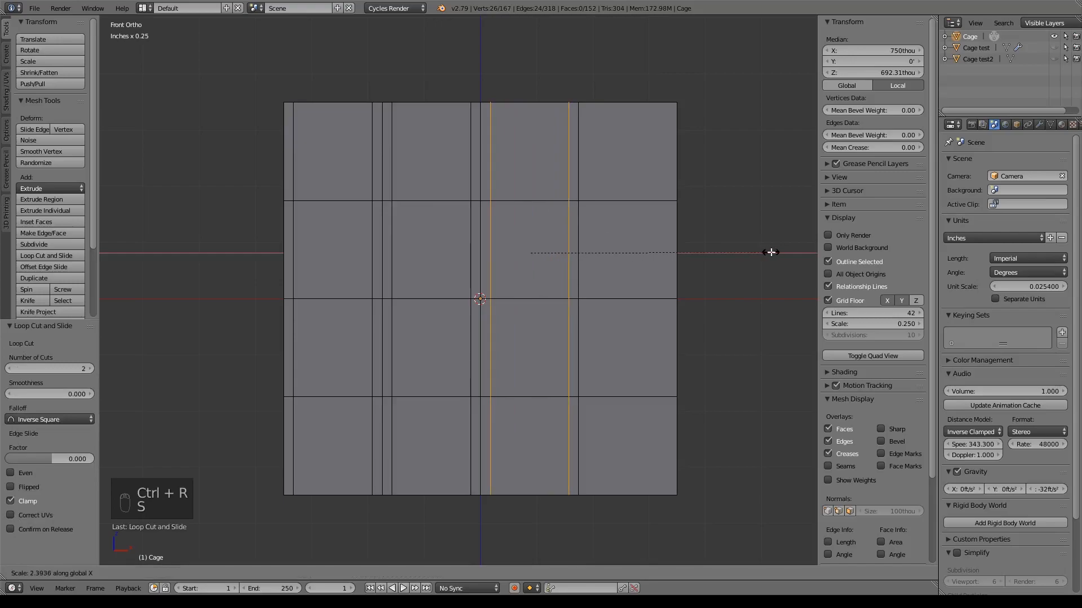
{"action": "left_click", "coordinate": [772, 254]}
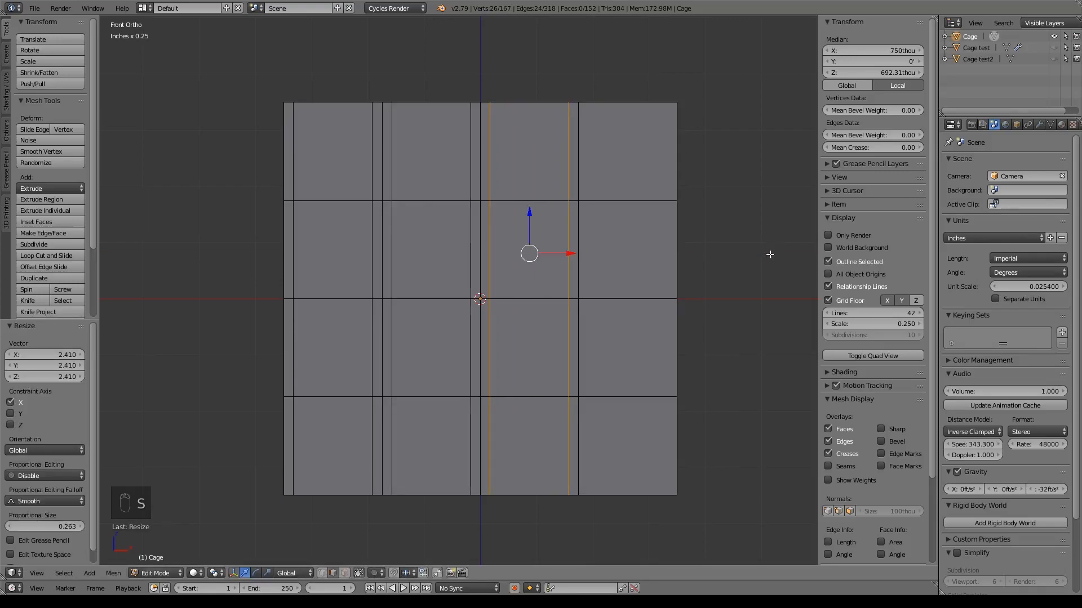
Add two vertical loop cuts through the fourth column and scale them to about 2.466 along X.
{"action": "key", "text": "ctrl+r"}
{"action": "left_click", "coordinate": [633, 192]}
{"action": "right_click", "coordinate": [632, 192]}
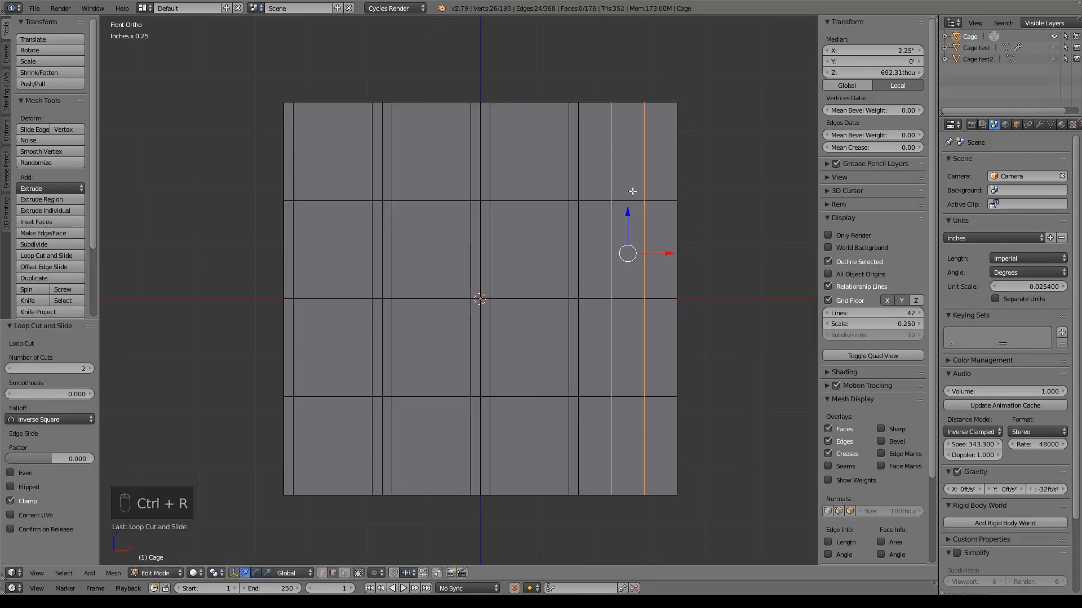
{"action": "key", "text": "s"}
{"action": "key", "text": "x"}
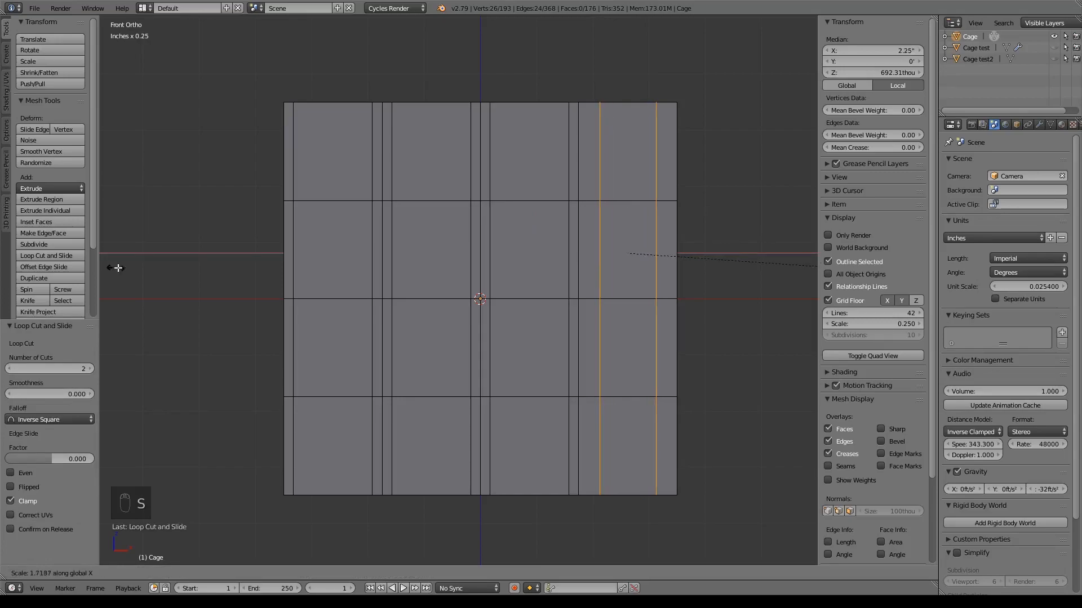
{"action": "left_click", "coordinate": [200, 289]}
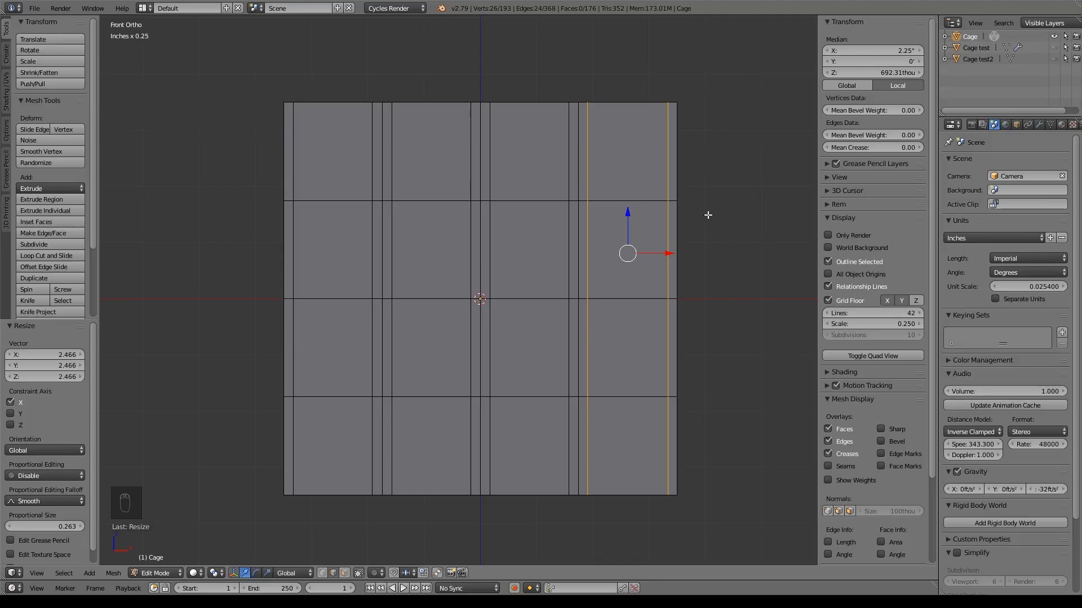
Select the two outermost vertical edge loops and scale them inwards to about 0.959 along X to widen the corner bars.
{"action": "right_click", "coordinate": [667, 171], "text": "alt"}
{"action": "right_click", "coordinate": [293, 164], "text": "alt+shift"}
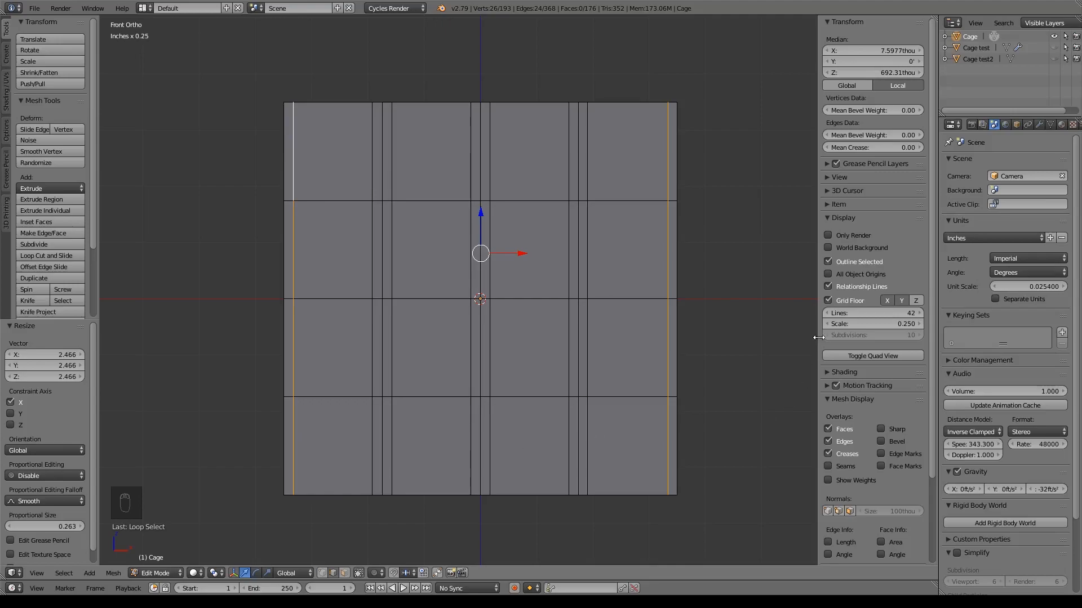
{"action": "key", "text": "s"}
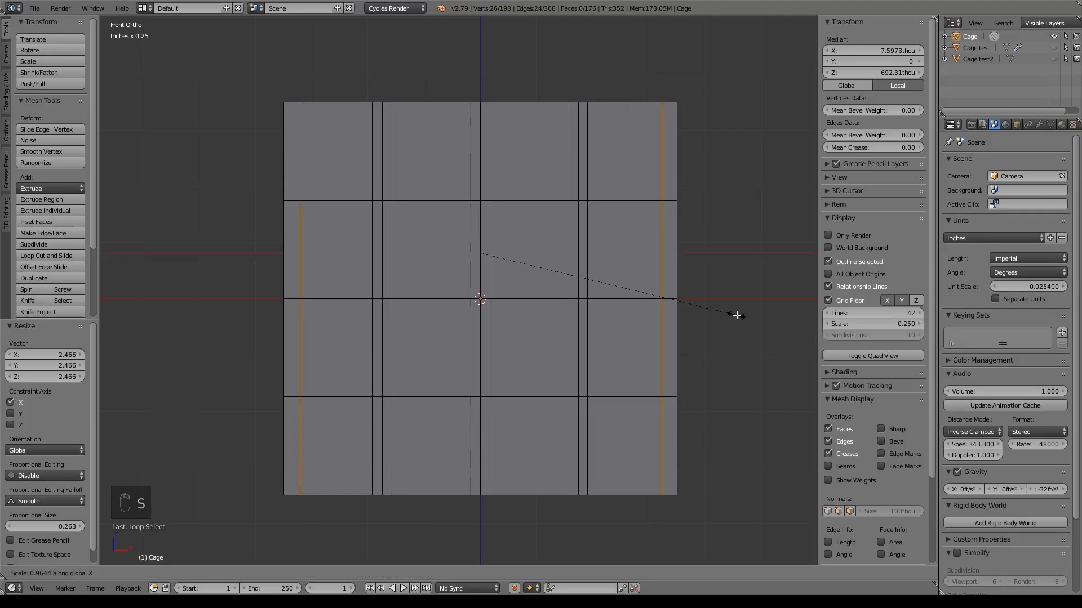
{"action": "left_click", "coordinate": [735, 317]}
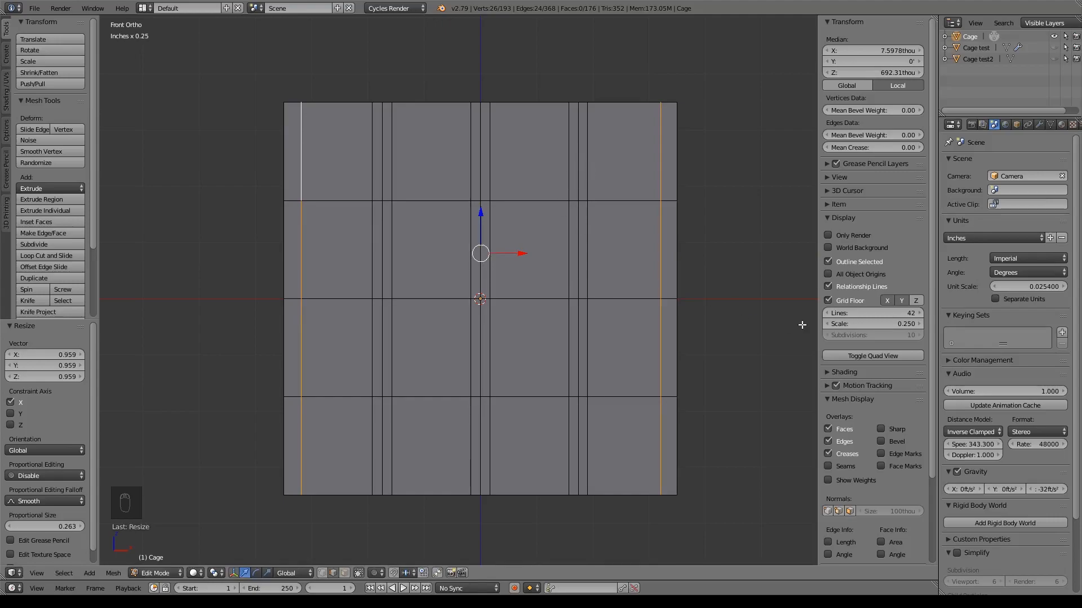
Add two horizontal loop cuts through the top row and scale them apart along Z, close to the row's edges.
{"action": "key", "text": "ctrl+r"}
{"action": "scroll", "coordinate": [593, 178], "scroll_direction": "up", "scroll_amount": 1}
{"action": "left_click", "coordinate": [592, 178]}
{"action": "right_click", "coordinate": [593, 178]}
{"action": "key", "text": "s"}
{"action": "key", "text": "z"}
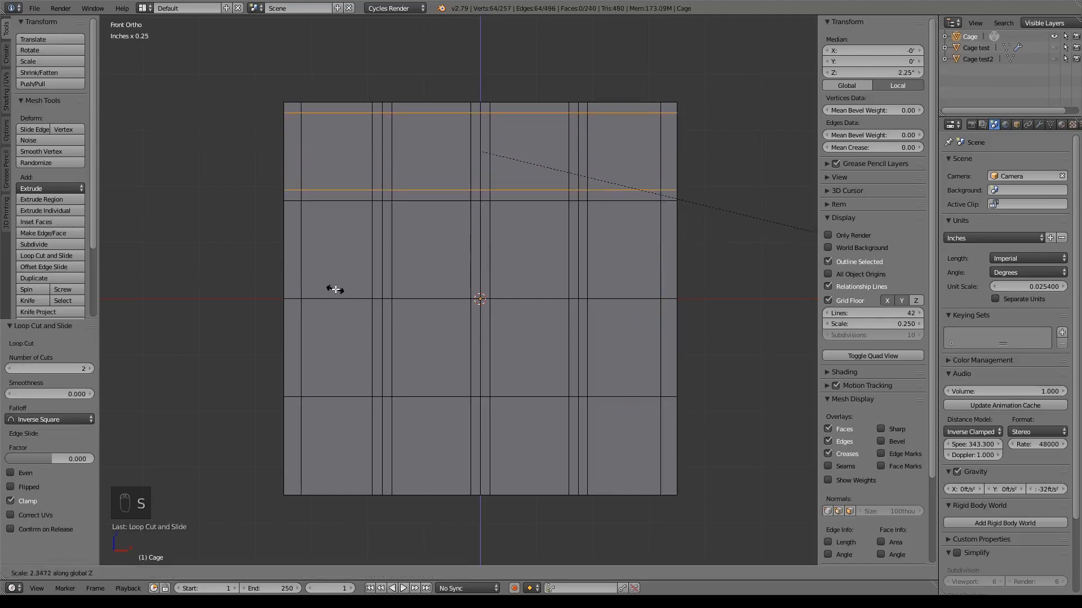
{"action": "left_click", "coordinate": [375, 292]}
Add two horizontal loop cuts through the second row and scale them to about 2.509 along Z.
{"action": "key", "text": "ctrl+r"}
{"action": "scroll", "coordinate": [570, 259], "scroll_direction": "up", "scroll_amount": 1}
{"action": "left_click", "coordinate": [569, 259]}
{"action": "right_click", "coordinate": [569, 259]}
{"action": "key", "text": "s"}
{"action": "key", "text": "z"}
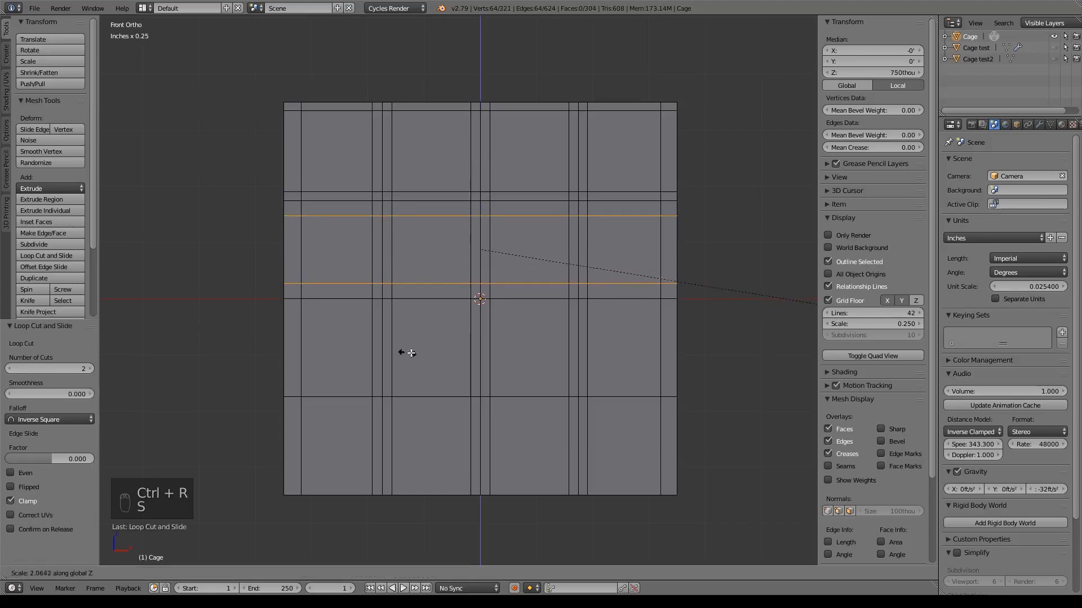
{"action": "left_click", "coordinate": [541, 359]}
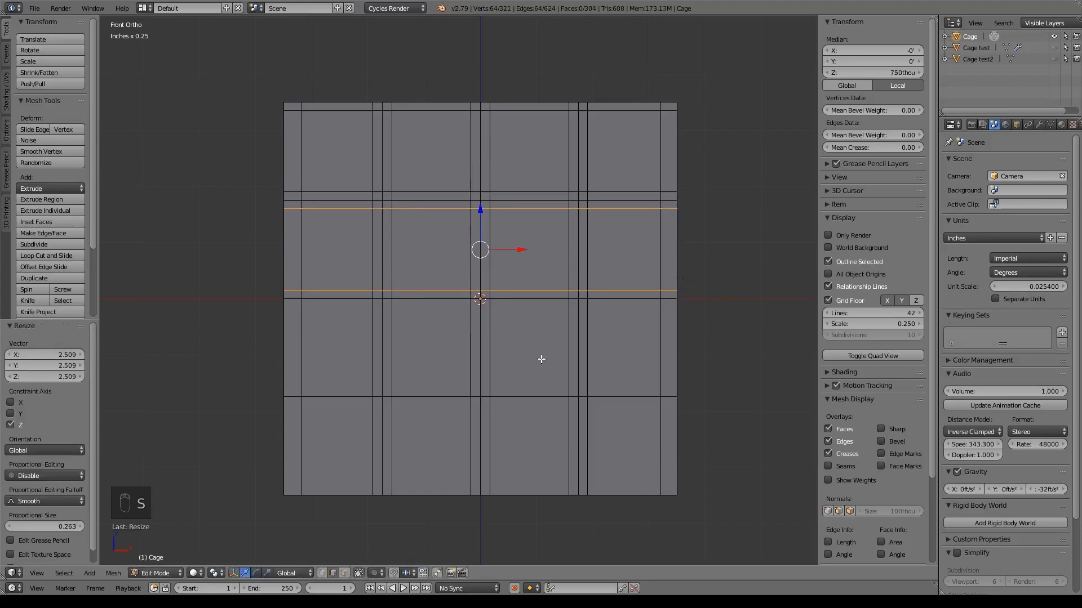
Add two horizontal loop cuts through the third row and scale them to about 2.563 along Z.
{"action": "key", "text": "ctrl+r"}
{"action": "left_click", "coordinate": [580, 357]}
{"action": "right_click", "coordinate": [719, 393]}
{"action": "key", "text": "s"}
{"action": "key", "text": "z"}
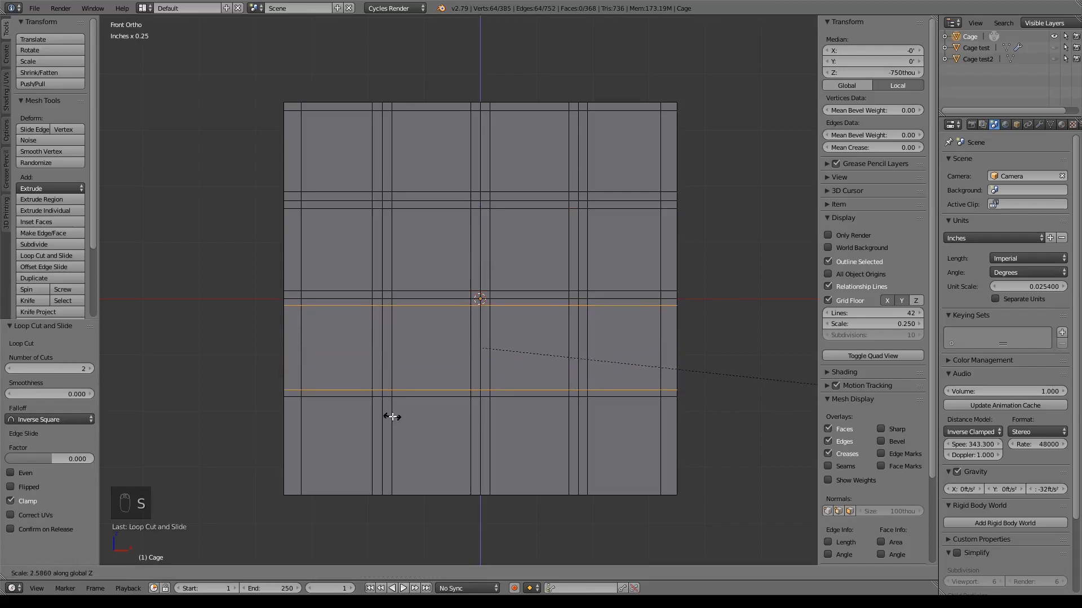
{"action": "left_click", "coordinate": [388, 416]}
Add two horizontal loop cuts through the bottom row and scale them to about 2.549 along Z.
{"action": "key", "text": "ctrl+r"}
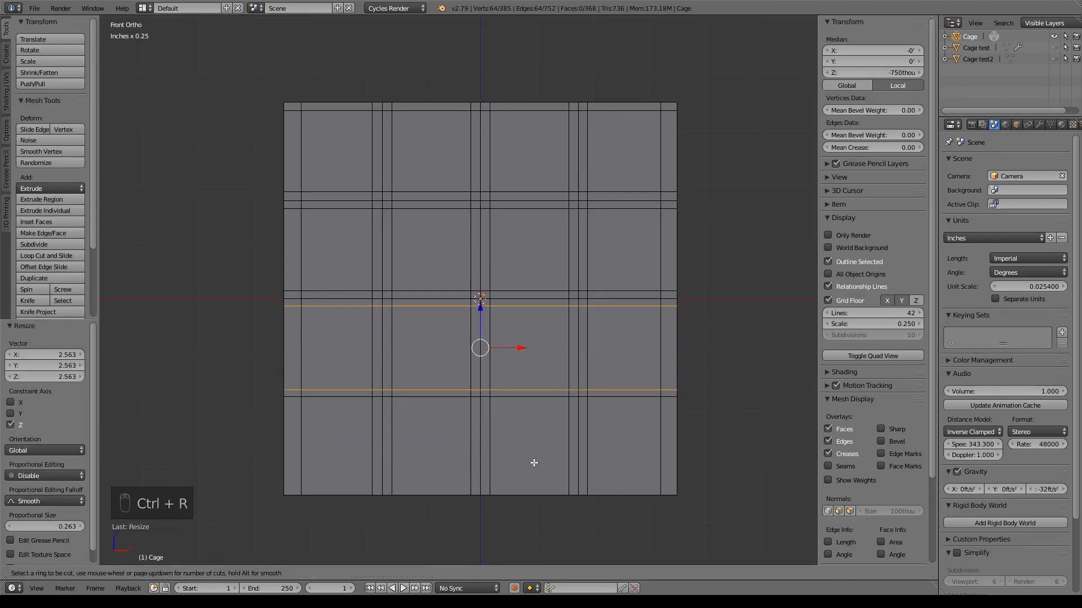
{"action": "left_click", "coordinate": [502, 450]}
{"action": "right_click", "coordinate": [502, 450]}
{"action": "key", "text": "s"}
{"action": "key", "text": "z"}
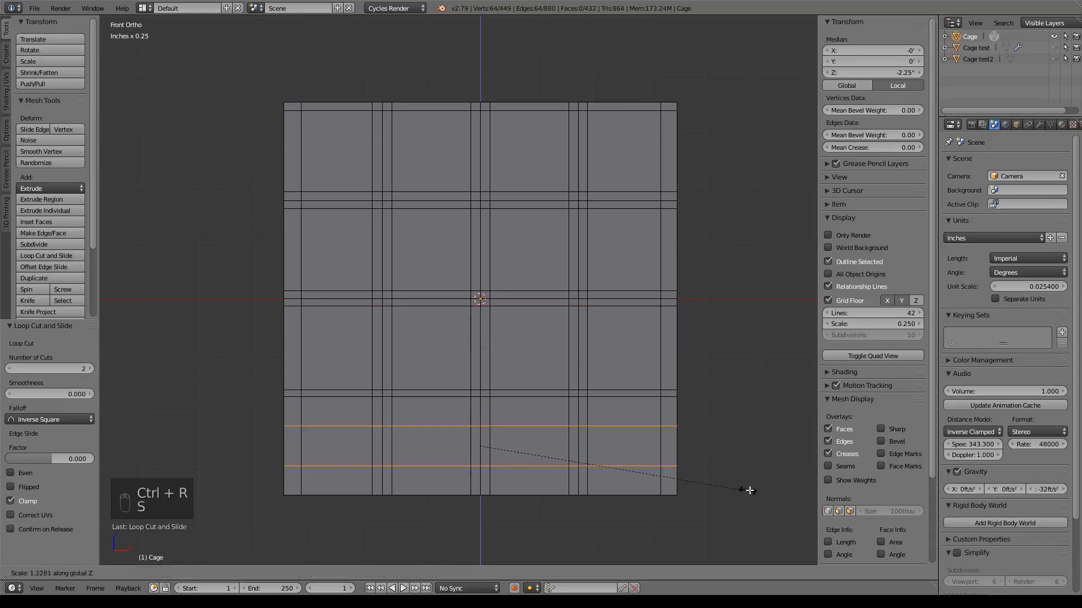
{"action": "left_click", "coordinate": [317, 503]}
Add two vertical loop cuts through the right side's column nearest the front and scale them apart along Y, close to the column's edges.
{"action": "mouse_move", "coordinate": [334, 414]}
{"action": "middle_mouse_down"}
{"action": "mouse_move", "coordinate": [355, 416]}
{"action": "mouse_move", "coordinate": [318, 427]}
{"action": "middle_mouse_up"}
{"action": "key", "text": "ctrl+r"}
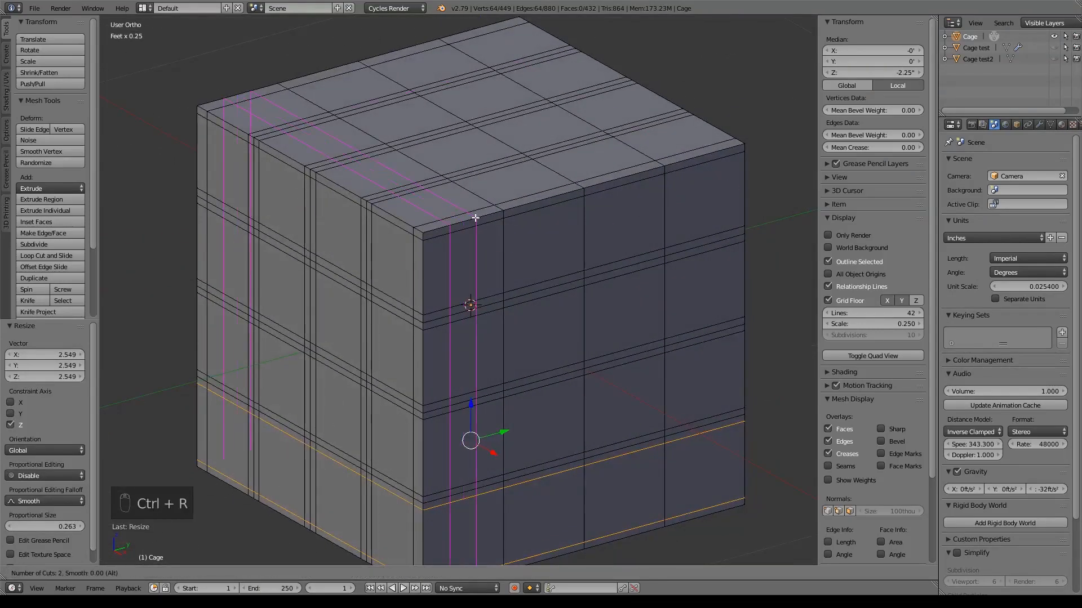
{"action": "left_click", "coordinate": [475, 218]}
{"action": "right_click", "coordinate": [475, 218]}
{"action": "key", "text": "KP_3"}
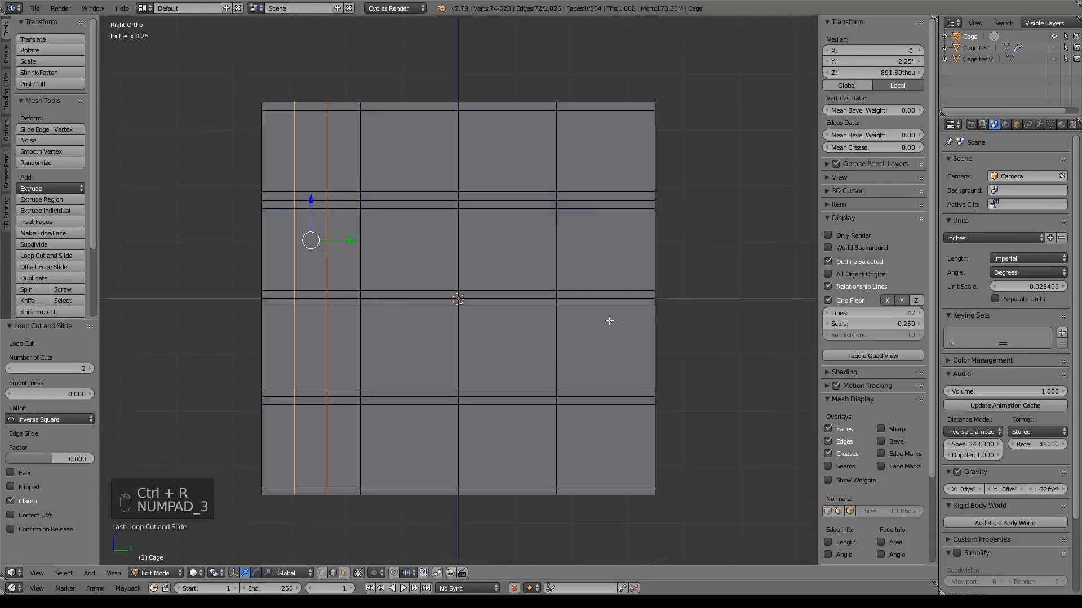
{"action": "key", "text": "s"}
{"action": "key", "text": "y"}
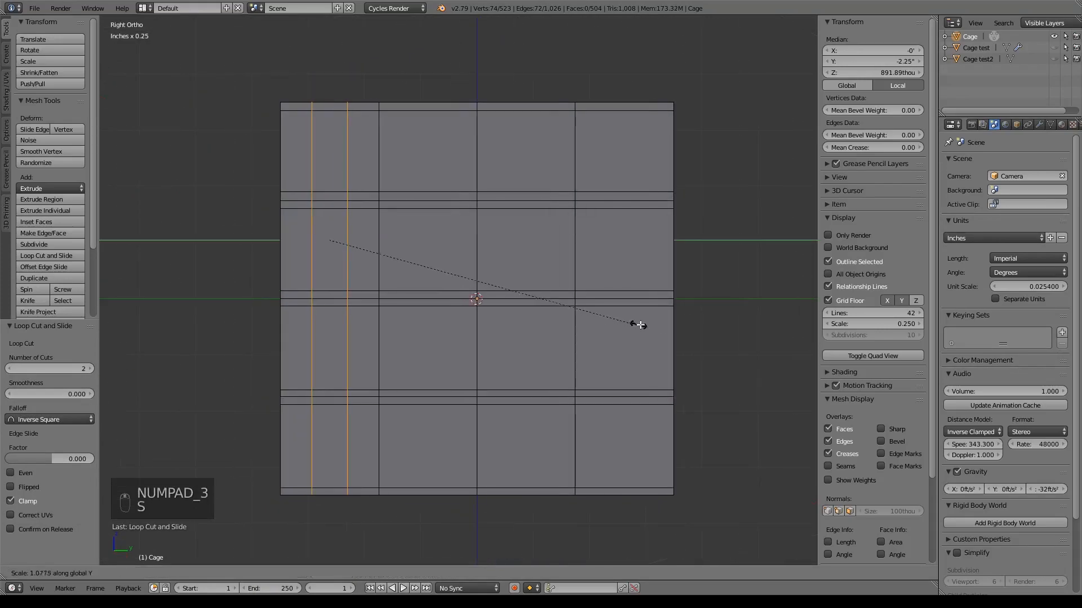
{"action": "left_click", "coordinate": [345, 304]}
Add two vertical loop cuts through the right side's second column from the front and scale them to about 2.577 along Y.
{"action": "key", "text": "ctrl+r"}
{"action": "left_click", "coordinate": [458, 200]}
{"action": "right_click", "coordinate": [460, 201]}
{"action": "key", "text": "s"}
{"action": "key", "text": "y"}
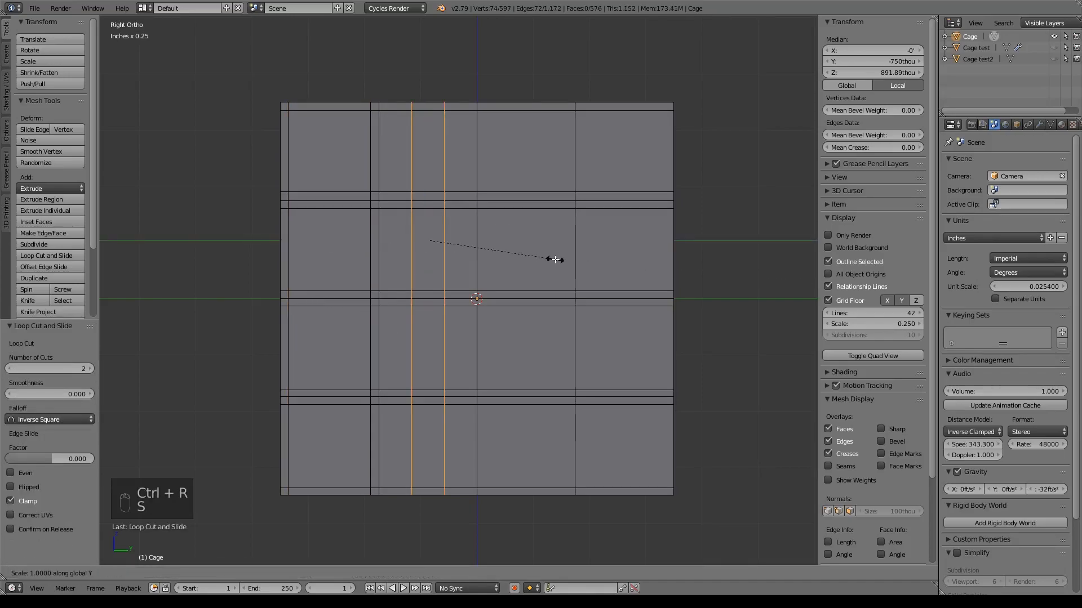
{"action": "left_click", "coordinate": [758, 276]}
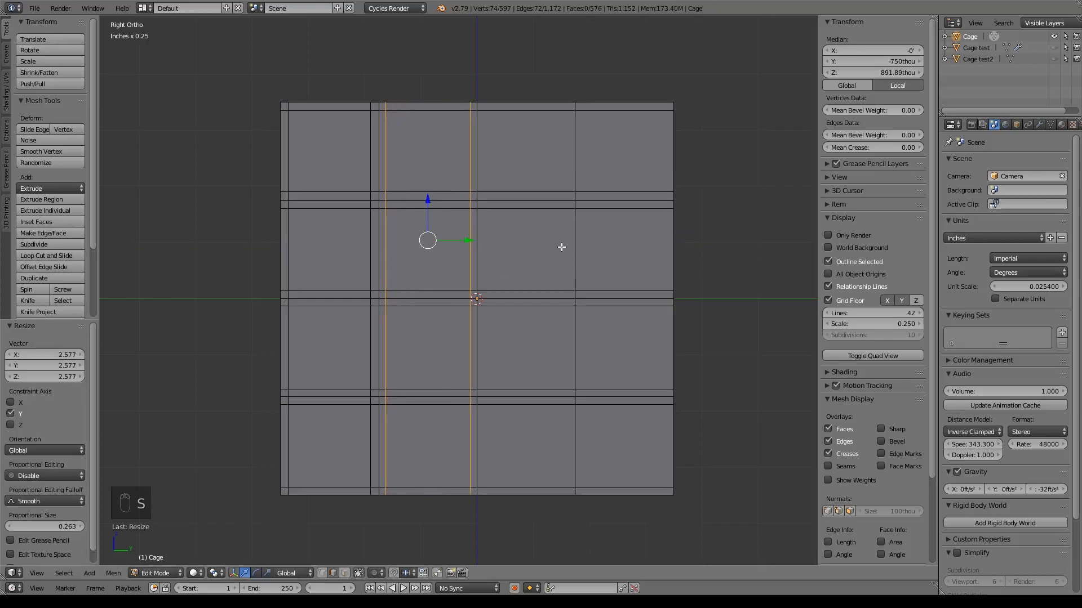
Add two vertical loop cuts through the right side's third column from the front and scale them to about 2.588 along Y.
{"action": "key", "text": "ctrl+r"}
{"action": "left_click", "coordinate": [540, 202]}
{"action": "right_click", "coordinate": [539, 202]}
{"action": "key", "text": "s"}
{"action": "key", "text": "y"}
{"action": "left_click", "coordinate": [170, 283]}
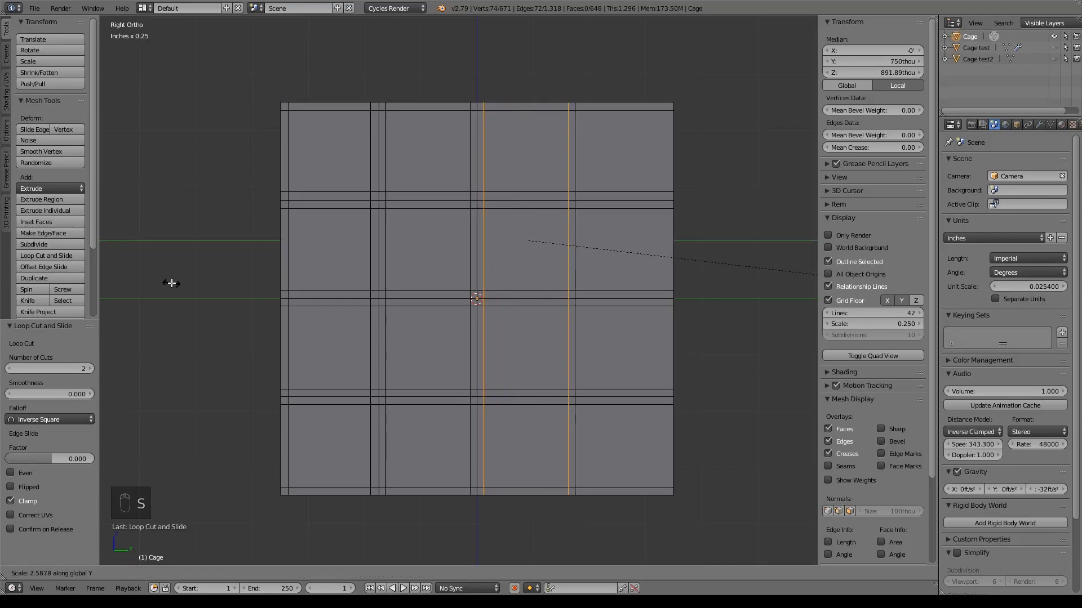
Add two vertical loop cuts through the right side's rearmost column and scale them to about 2.583 along Y.
{"action": "key", "text": "ctrl+r"}
{"action": "left_click", "coordinate": [584, 205]}
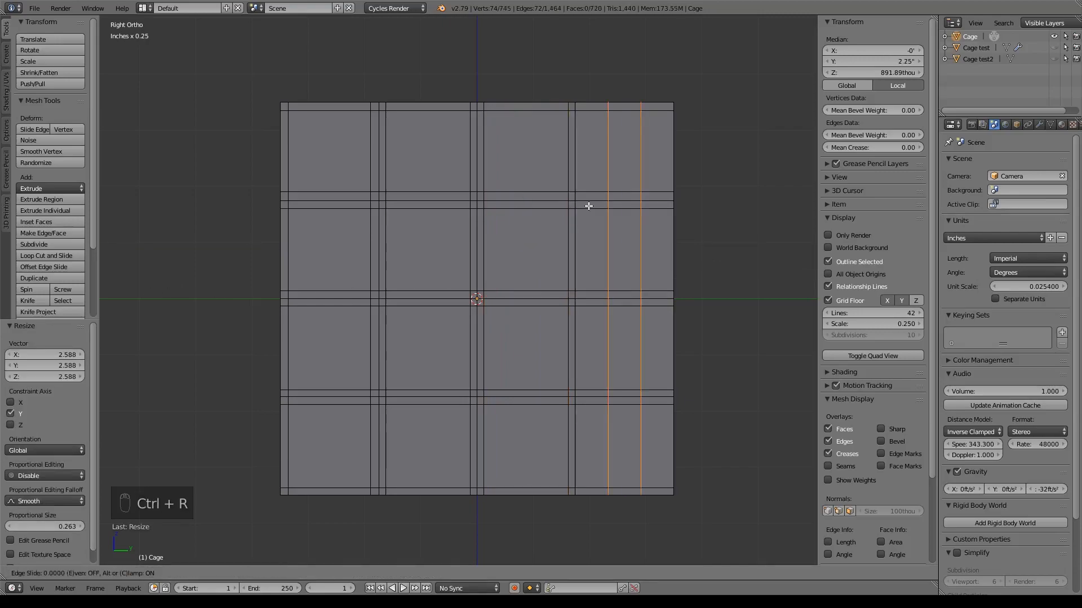
{"action": "right_click", "coordinate": [584, 205]}
{"action": "key", "text": "s"}
{"action": "key", "text": "y"}
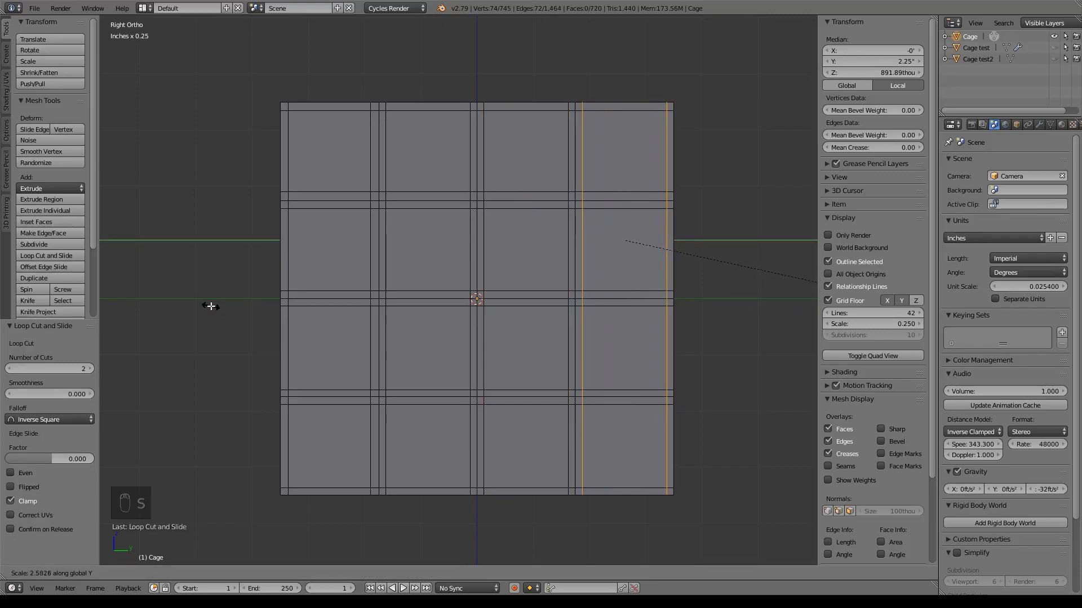
{"action": "left_click", "coordinate": [211, 306]}
Select the right side's two outermost inner vertical edge loops and scale them inwards along Y to about 0.971, then 0.991.
{"action": "right_click", "coordinate": [670, 177], "text": "alt"}
{"action": "right_click", "coordinate": [289, 169], "text": "alt+shift"}
{"action": "key", "text": "s"}
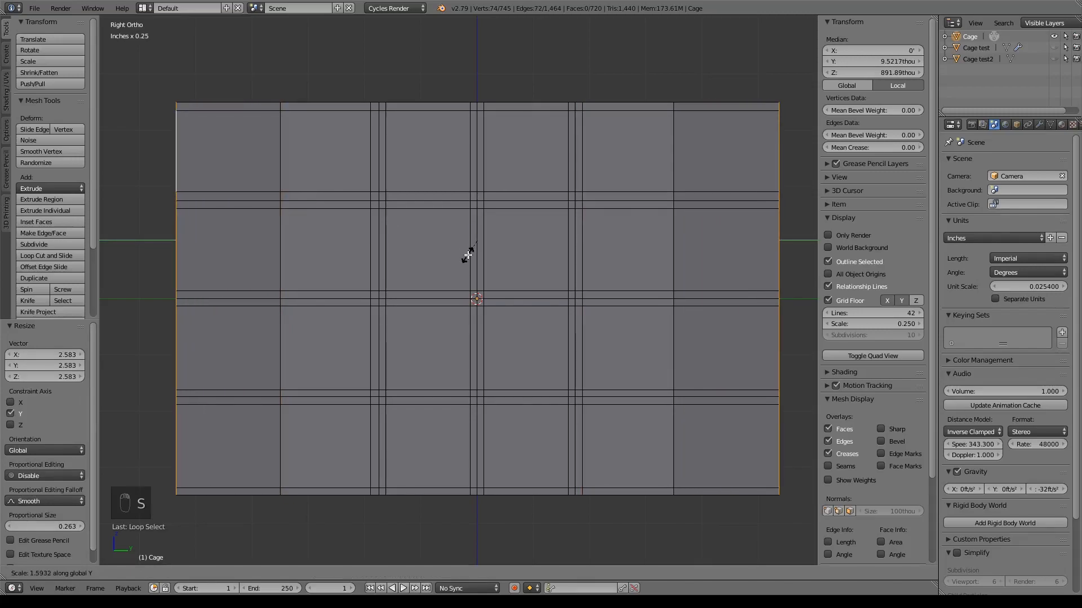
{"action": "right_click", "coordinate": [495, 257]}
{"action": "key", "text": "s"}
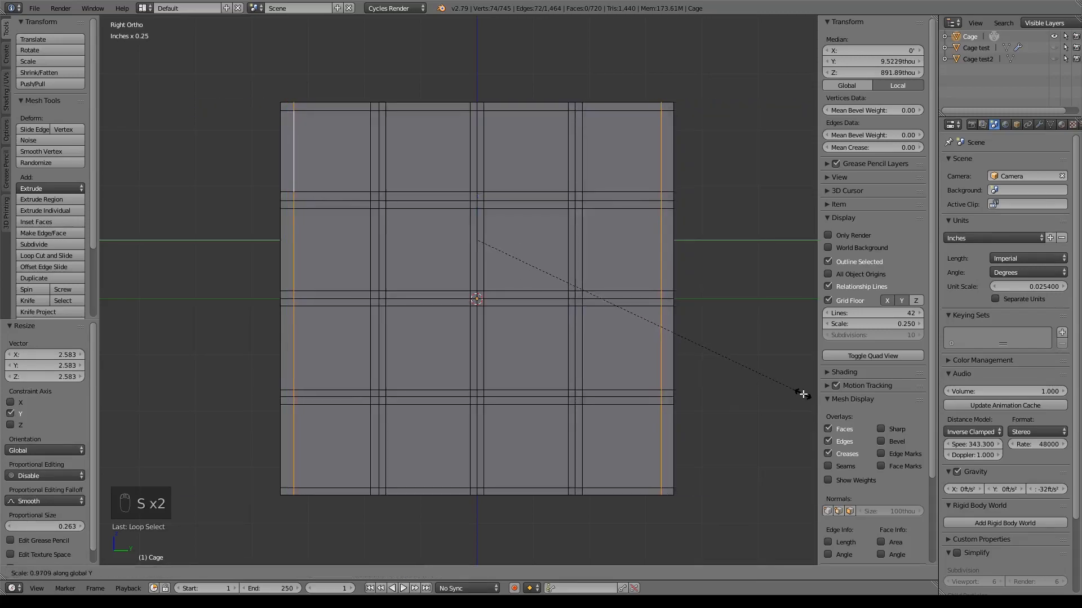
{"action": "left_click", "coordinate": [804, 391]}
{"action": "key", "text": "s"}
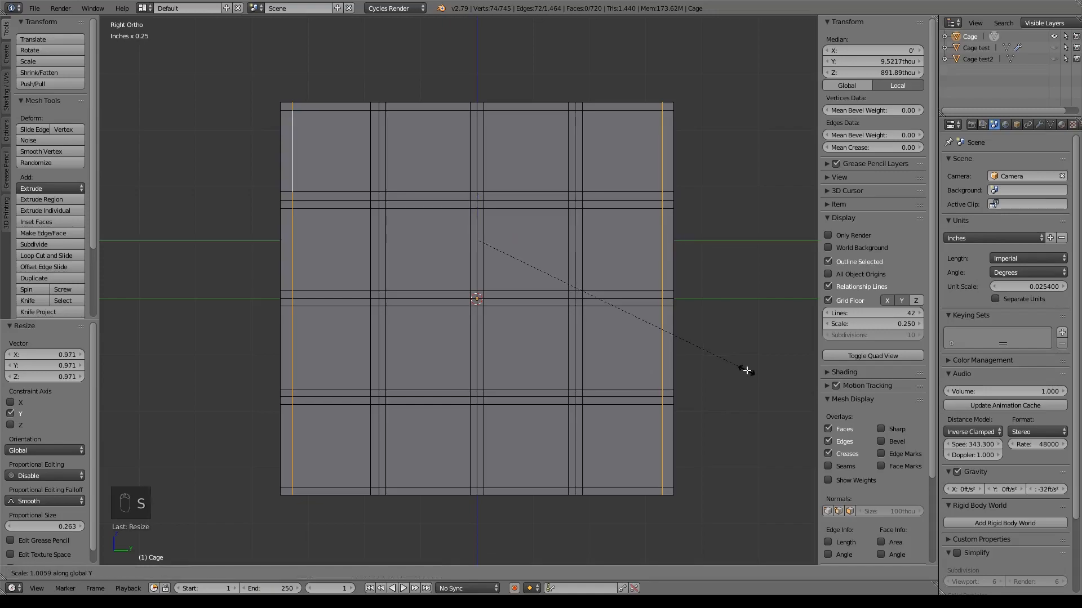
{"action": "left_click", "coordinate": [669, 381]}
In front view, select the uppermost and lowermost inner horizontal edge loops and scale them inwards to about 0.955 along Z.
{"action": "middle_click_drag", "start_coordinate": [669, 382], "coordinate": [638, 364]}
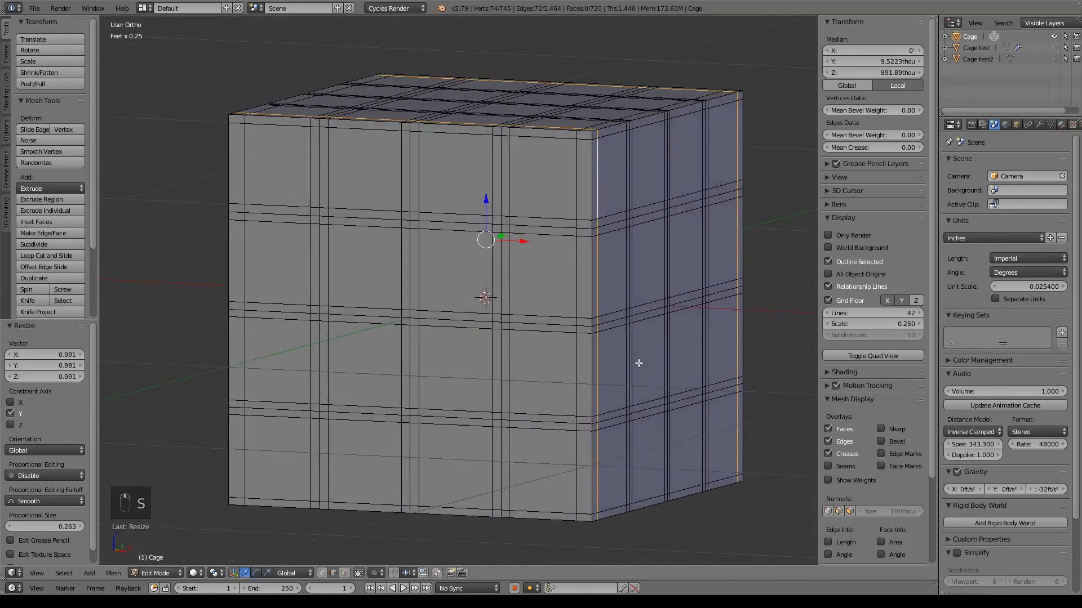
{"action": "key", "text": "KP_2"}
{"action": "key", "text": "KP_1"}
{"action": "key", "text": "KP_1"}
{"action": "right_click", "coordinate": [627, 110], "text": "alt"}
{"action": "right_click", "coordinate": [606, 485], "text": "alt+shift"}
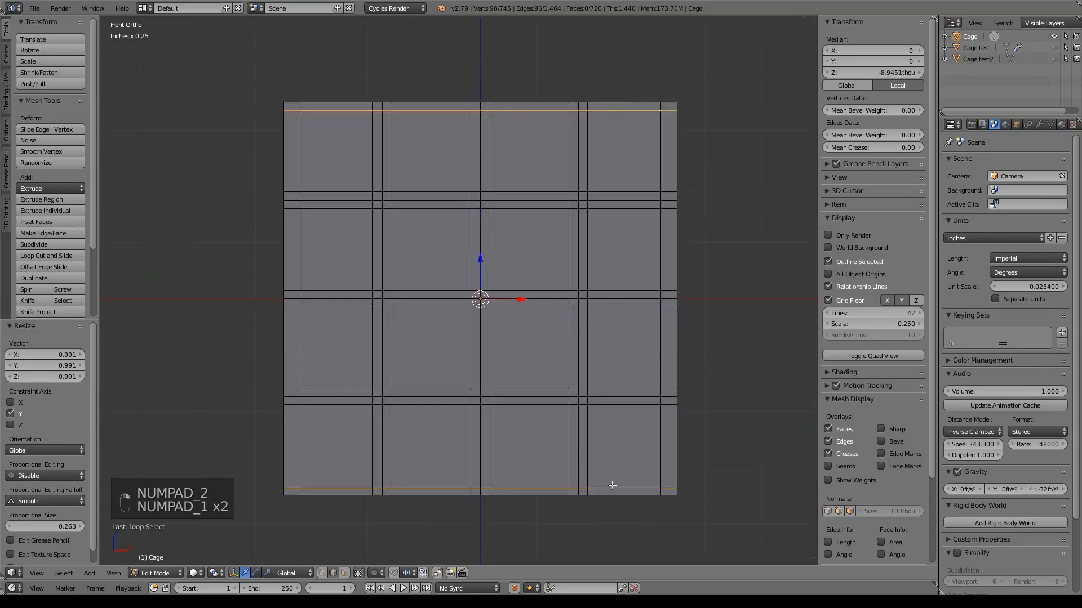
{"action": "key", "text": "s"}
{"action": "right_click", "coordinate": [787, 458]}
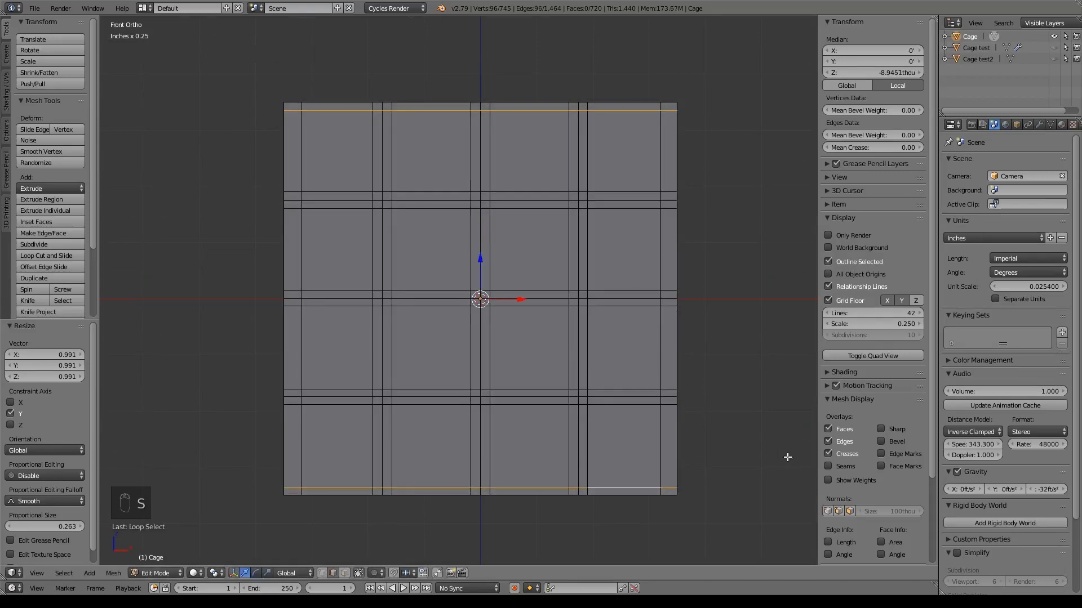
{"action": "key", "text": "s"}
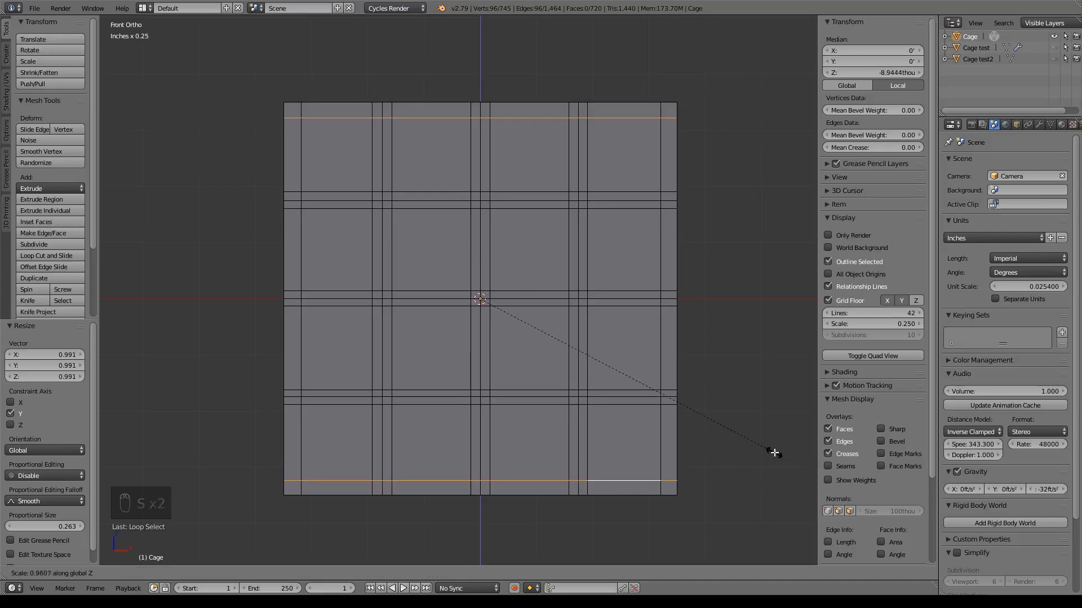
{"action": "left_click", "coordinate": [772, 452]}
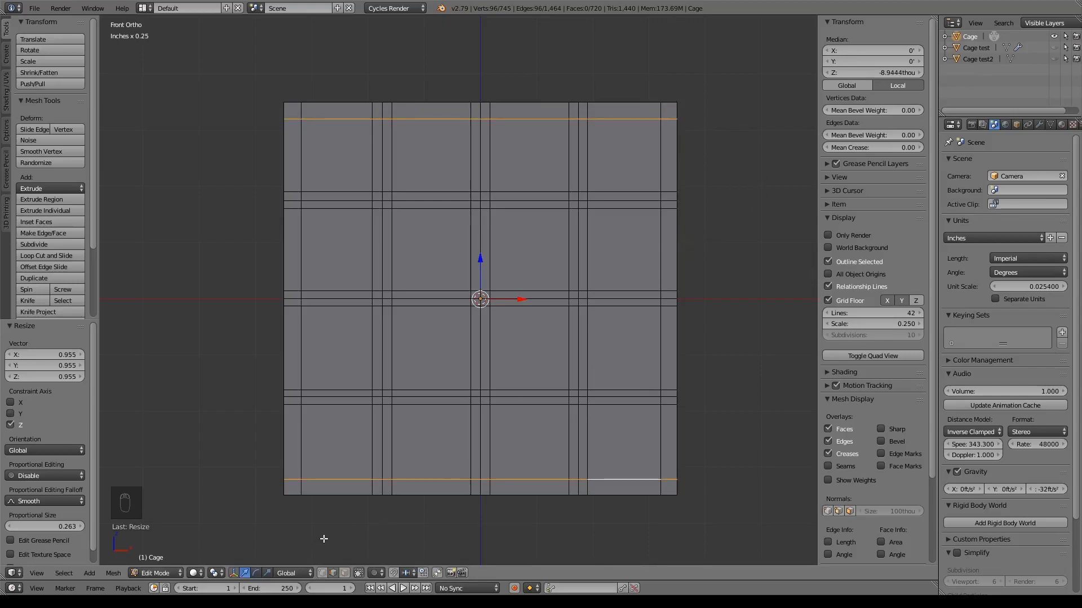
Switch to face selection and select all 16 large panel faces between the bars on the cage's front side.
{"action": "left_click", "coordinate": [344, 573]}
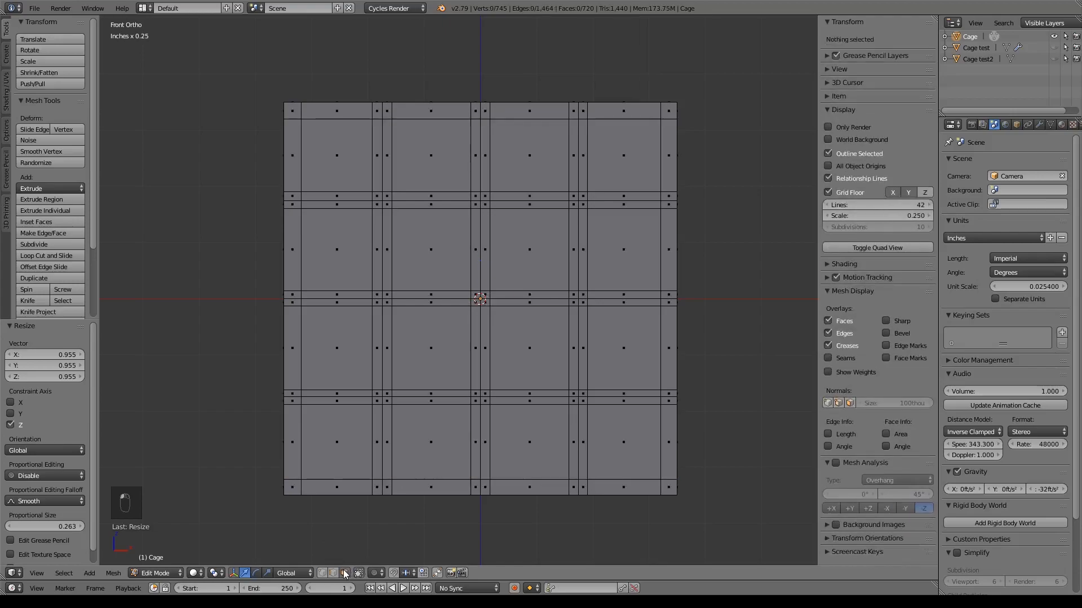
{"action": "right_click", "coordinate": [332, 160]}
{"action": "right_click", "coordinate": [431, 158], "text": "shift"}
{"action": "right_click", "coordinate": [530, 158], "text": "shift"}
{"action": "right_click", "coordinate": [624, 158], "text": "shift"}
{"action": "right_click", "coordinate": [623, 251], "text": "shift"}
{"action": "right_click", "coordinate": [529, 256], "text": "shift"}
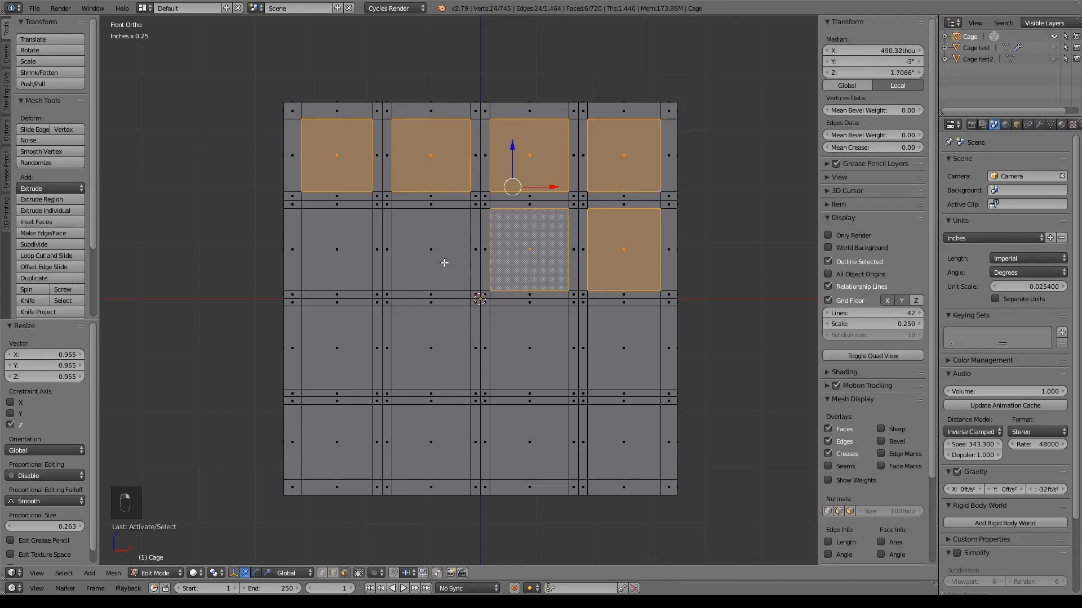
{"action": "right_click", "coordinate": [437, 257], "text": "shift"}
{"action": "right_click", "coordinate": [333, 254], "text": "shift"}
{"action": "right_click", "coordinate": [338, 347], "text": "shift"}
{"action": "right_click", "coordinate": [431, 346], "text": "shift"}
{"action": "right_click", "coordinate": [529, 346], "text": "shift"}
{"action": "right_click", "coordinate": [624, 361], "text": "shift"}
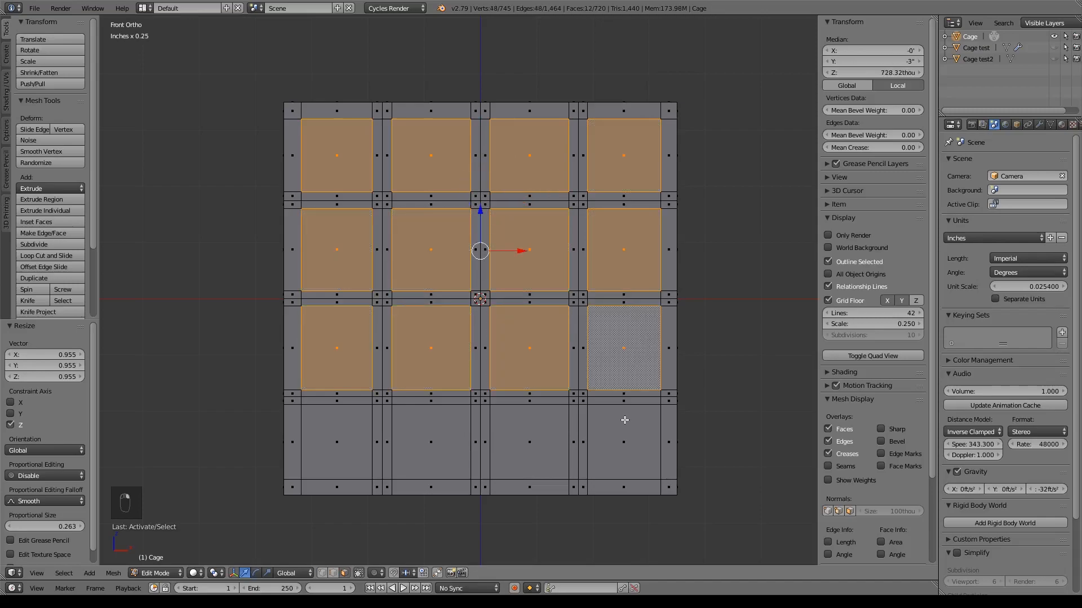
{"action": "right_click", "coordinate": [624, 434], "text": "shift"}
{"action": "right_click", "coordinate": [530, 442], "text": "shift"}
{"action": "right_click", "coordinate": [431, 442], "text": "shift"}
{"action": "right_click", "coordinate": [338, 445], "text": "shift"}
Add all 16 large panel faces on the cage's top side to the selection.
{"action": "middle_click_drag", "start_coordinate": [338, 445], "coordinate": [272, 134]}
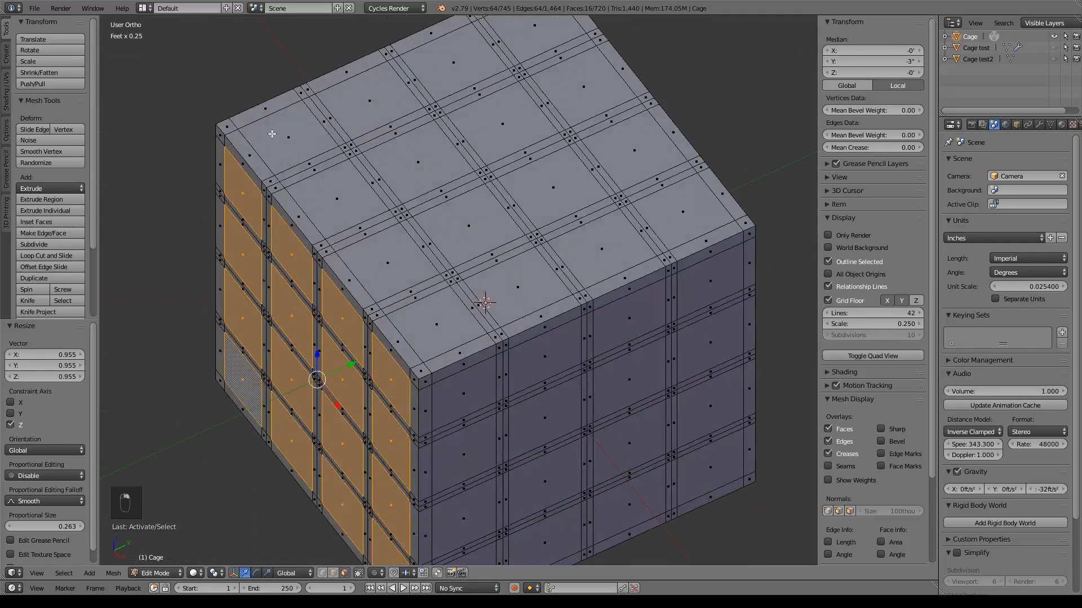
{"action": "right_click", "coordinate": [288, 138], "text": "shift"}
{"action": "right_click", "coordinate": [337, 198], "text": "shift"}
{"action": "right_click", "coordinate": [370, 102], "text": "shift"}
{"action": "right_click", "coordinate": [418, 163], "text": "shift"}
{"action": "right_click", "coordinate": [454, 63], "text": "shift"}
{"action": "right_click", "coordinate": [502, 123], "text": "shift"}
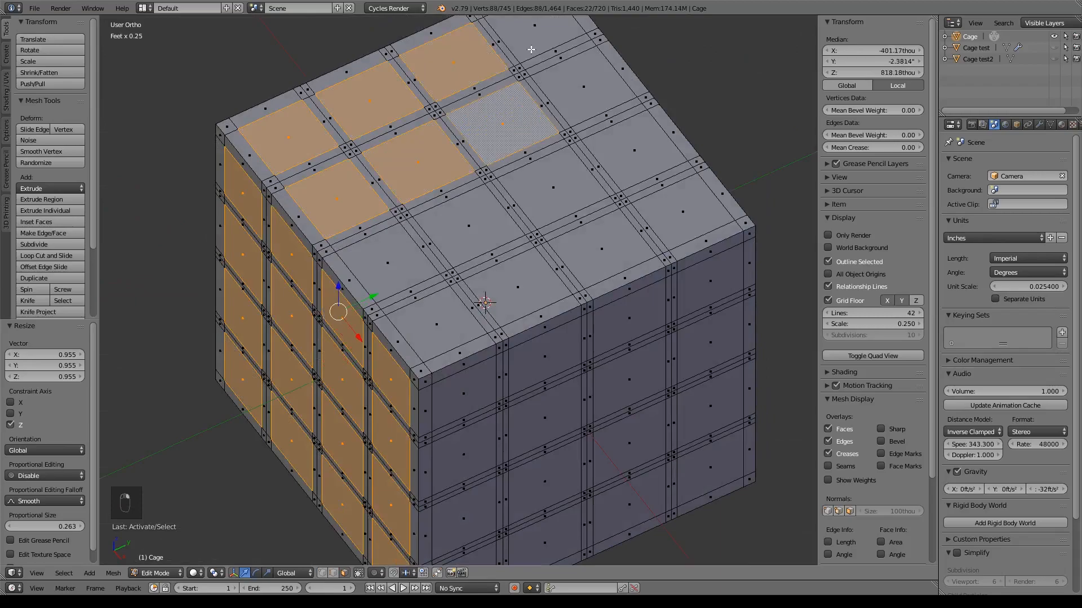
{"action": "right_click", "coordinate": [533, 34], "text": "shift"}
{"action": "right_click", "coordinate": [584, 86], "text": "shift"}
{"action": "right_click", "coordinate": [634, 151], "text": "shift"}
{"action": "right_click", "coordinate": [553, 188], "text": "shift"}
{"action": "right_click", "coordinate": [469, 227], "text": "shift"}
{"action": "right_click", "coordinate": [389, 265], "text": "shift"}
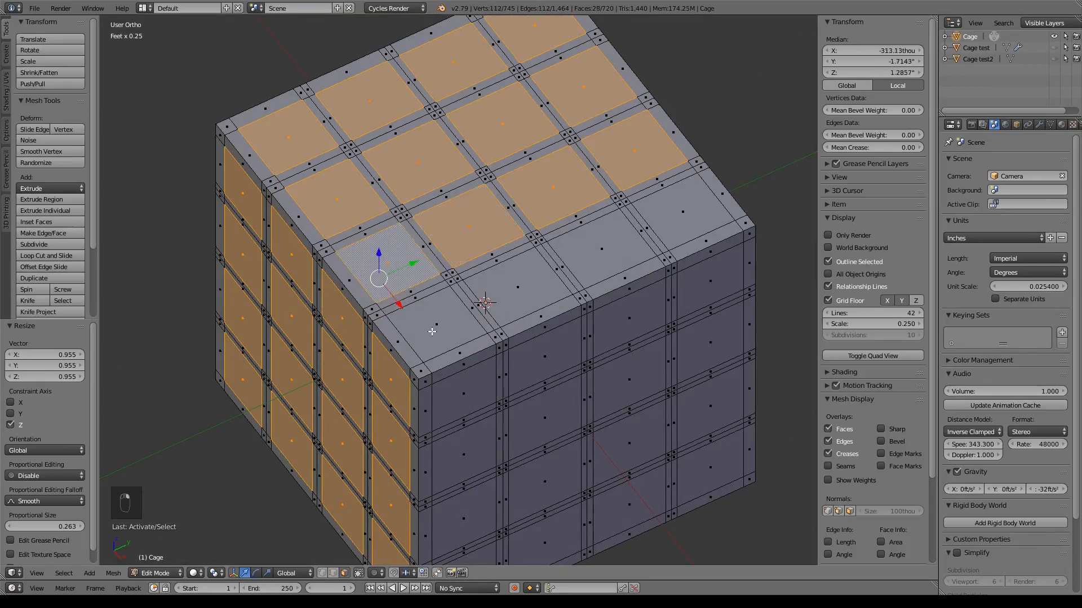
{"action": "right_click", "coordinate": [432, 334], "text": "shift"}
{"action": "right_click", "coordinate": [517, 288], "text": "shift"}
{"action": "right_click", "coordinate": [602, 249], "text": "shift"}
{"action": "right_click", "coordinate": [683, 212], "text": "shift"}
Add all 16 large panel faces on the cage's right side to the selection.
{"action": "right_click", "coordinate": [710, 280], "text": "shift"}
{"action": "right_click", "coordinate": [629, 318], "text": "shift"}
{"action": "right_click", "coordinate": [514, 379], "text": "shift"}
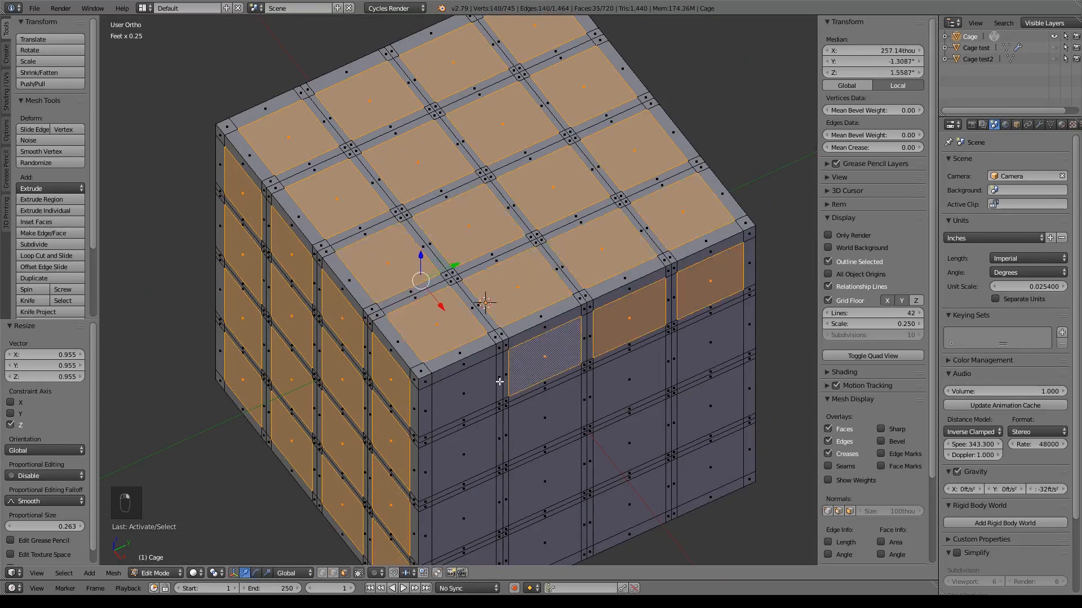
{"action": "right_click", "coordinate": [463, 394], "text": "shift"}
{"action": "right_click", "coordinate": [468, 451], "text": "shift"}
{"action": "right_click", "coordinate": [545, 418], "text": "shift"}
{"action": "right_click", "coordinate": [631, 383], "text": "shift"}
{"action": "right_click", "coordinate": [709, 344], "text": "shift"}
{"action": "right_click", "coordinate": [710, 406], "text": "shift"}
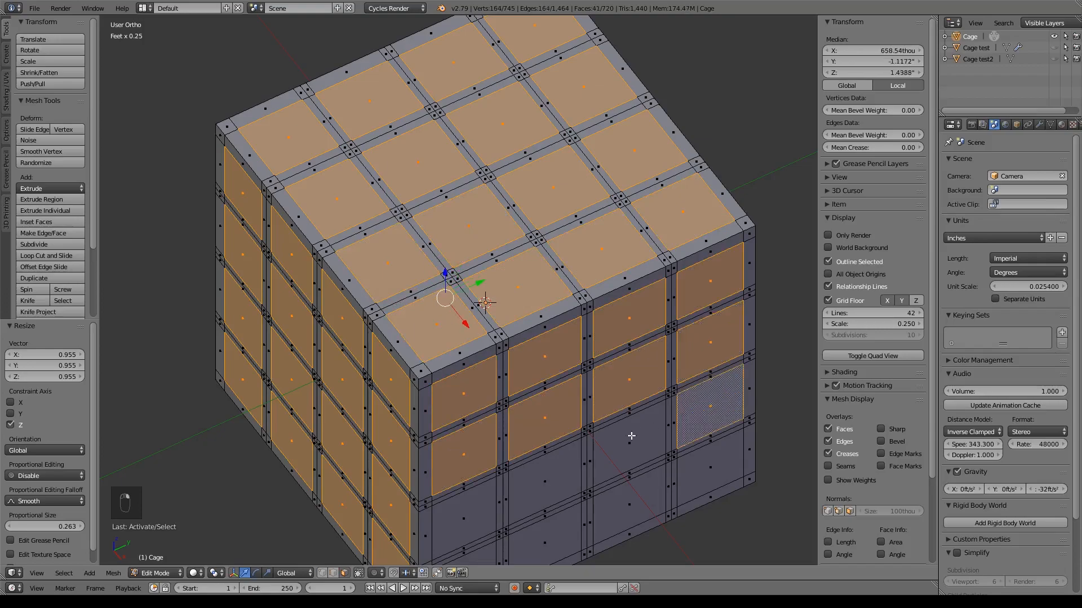
{"action": "right_click", "coordinate": [632, 437], "text": "shift"}
{"action": "right_click", "coordinate": [542, 482], "text": "shift"}
{"action": "right_click", "coordinate": [464, 519], "text": "shift"}
{"action": "middle_click_drag", "start_coordinate": [608, 465], "coordinate": [595, 309], "text": "shift"}
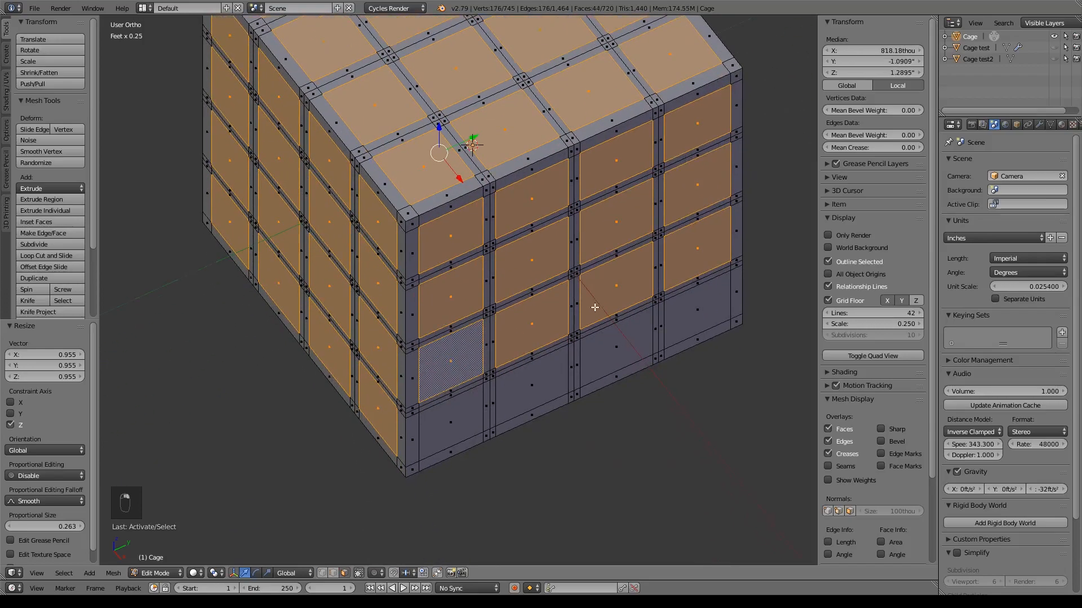
{"action": "right_click", "coordinate": [458, 415], "text": "shift"}
{"action": "right_click", "coordinate": [533, 385], "text": "shift"}
{"action": "right_click", "coordinate": [617, 347], "text": "shift"}
{"action": "right_click", "coordinate": [697, 309], "text": "shift"}
Add all 16 large panel faces on the cage's back side to the selection.
{"action": "middle_click_drag", "start_coordinate": [780, 224], "coordinate": [476, 249]}
{"action": "right_click", "coordinate": [417, 242], "text": "shift"}
{"action": "right_click", "coordinate": [505, 242], "text": "shift"}
{"action": "right_click", "coordinate": [586, 241], "text": "shift"}
{"action": "right_click", "coordinate": [673, 242], "text": "shift"}
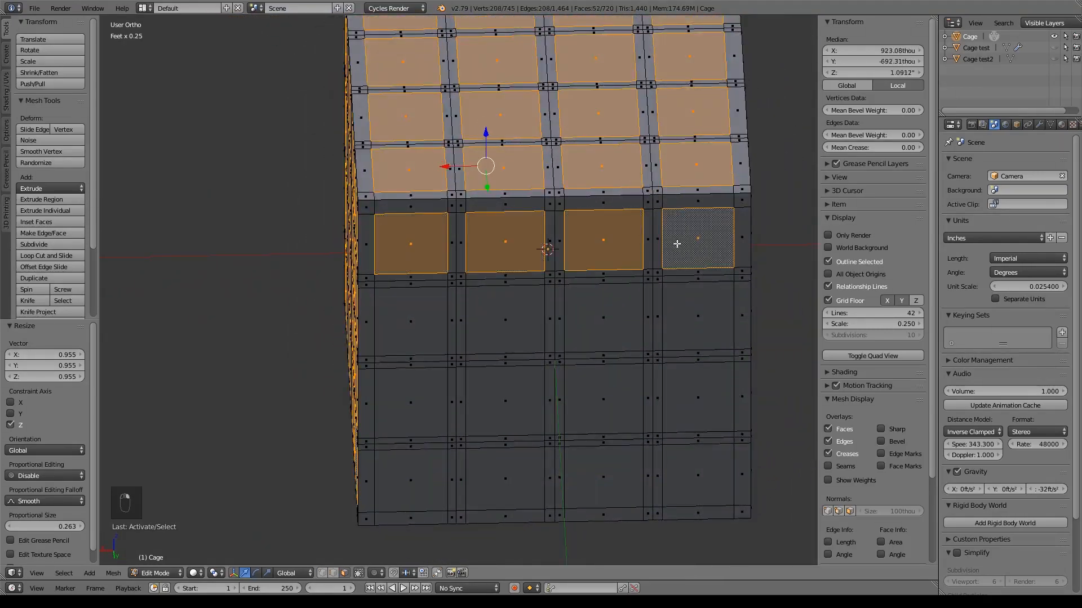
{"action": "right_click", "coordinate": [697, 315], "text": "shift"}
{"action": "right_click", "coordinate": [604, 318], "text": "shift"}
{"action": "right_click", "coordinate": [506, 319], "text": "shift"}
{"action": "right_click", "coordinate": [411, 323], "text": "shift"}
{"action": "right_click", "coordinate": [410, 394], "text": "shift"}
{"action": "right_click", "coordinate": [526, 384], "text": "shift"}
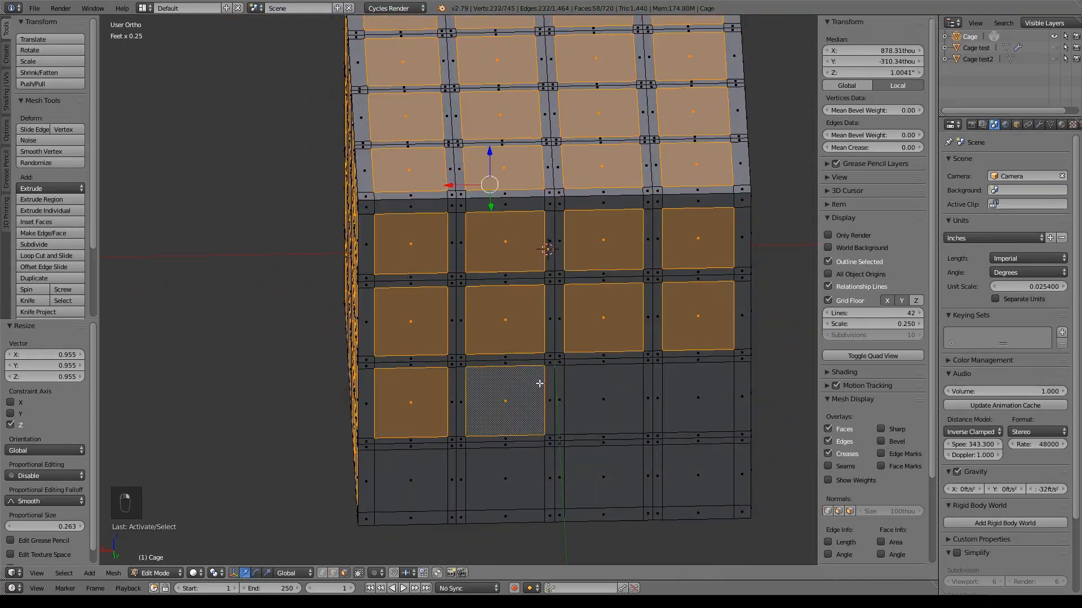
{"action": "right_click", "coordinate": [603, 399], "text": "shift"}
{"action": "right_click", "coordinate": [698, 397], "text": "shift"}
{"action": "right_click", "coordinate": [698, 476], "text": "shift"}
{"action": "right_click", "coordinate": [604, 477], "text": "shift"}
{"action": "right_click", "coordinate": [506, 479], "text": "shift"}
{"action": "right_click", "coordinate": [411, 480], "text": "shift"}
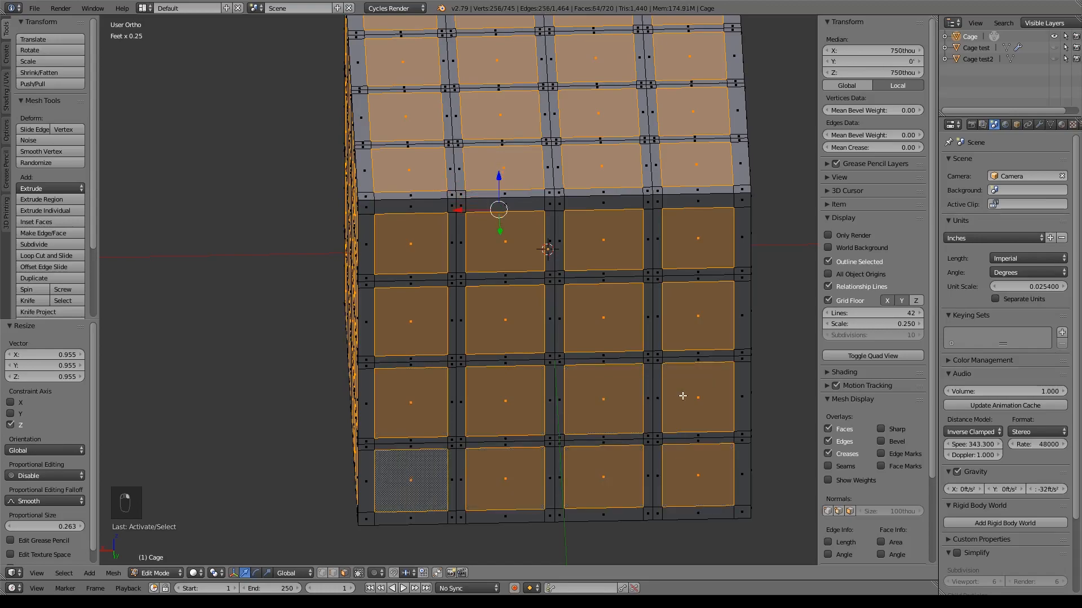
Add all 16 large panel faces on the cage's left side to the selection.
{"action": "middle_click_drag", "start_coordinate": [681, 397], "coordinate": [553, 377]}
{"action": "right_click", "coordinate": [275, 175], "text": "shift"}
{"action": "right_click", "coordinate": [349, 169], "text": "shift"}
{"action": "right_click", "coordinate": [445, 170], "text": "shift"}
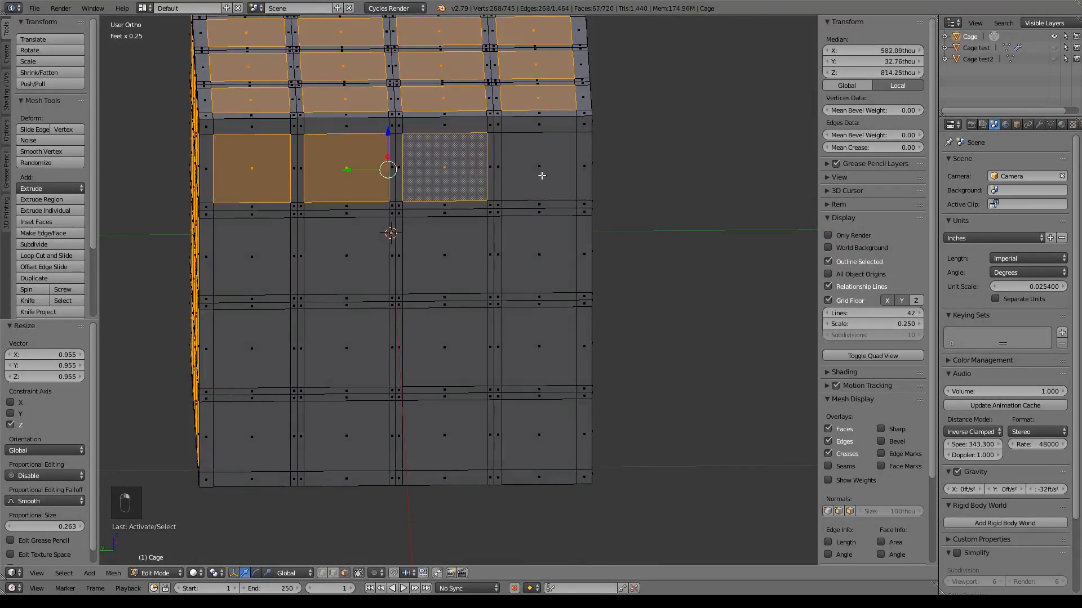
{"action": "right_click", "coordinate": [539, 169], "text": "shift"}
{"action": "right_click", "coordinate": [539, 257], "text": "shift"}
{"action": "right_click", "coordinate": [445, 265], "text": "shift"}
{"action": "right_click", "coordinate": [338, 271], "text": "shift"}
{"action": "right_click", "coordinate": [254, 256], "text": "shift"}
{"action": "right_click", "coordinate": [265, 341], "text": "shift"}
{"action": "right_click", "coordinate": [355, 355], "text": "shift"}
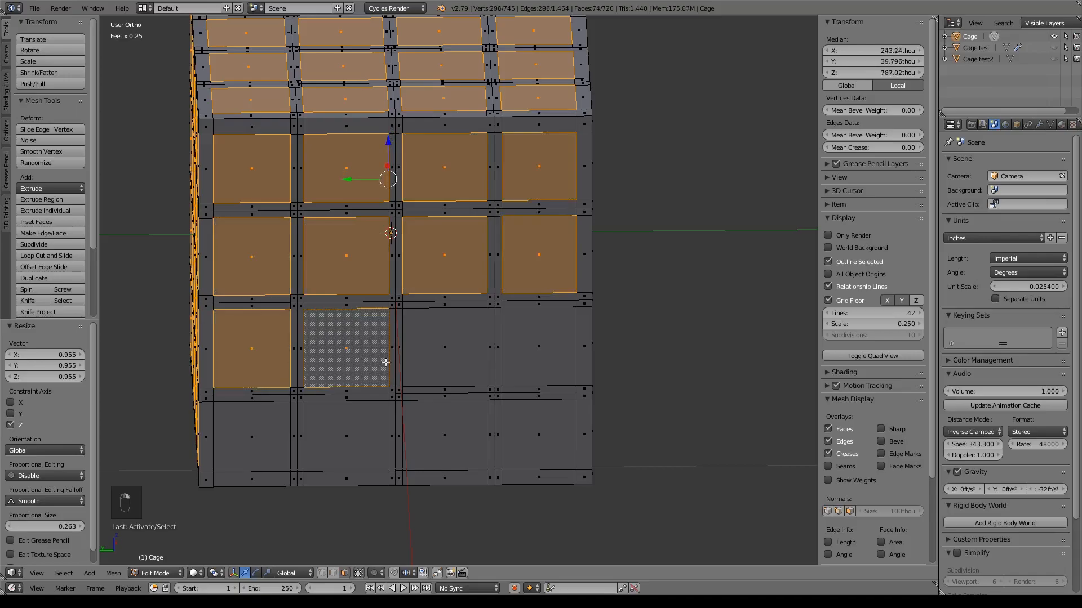
{"action": "right_click", "coordinate": [445, 349], "text": "shift"}
{"action": "right_click", "coordinate": [541, 346], "text": "shift"}
{"action": "right_click", "coordinate": [539, 435], "text": "shift"}
{"action": "right_click", "coordinate": [439, 445], "text": "shift"}
{"action": "right_click", "coordinate": [338, 442], "text": "shift"}
{"action": "right_click", "coordinate": [248, 437], "text": "shift"}
Delete the selected panel faces, leaving open gaps between the bars on the five sides.
{"action": "middle_click_drag", "start_coordinate": [237, 435], "coordinate": [637, 338]}
{"action": "key", "text": "x"}
{"action": "left_click", "coordinate": [681, 310]}
{"action": "scroll", "coordinate": [685, 316], "scroll_direction": "down", "scroll_amount": 5}
{"action": "scroll", "coordinate": [664, 278], "scroll_direction": "up", "scroll_amount": 2}
{"action": "mouse_move", "coordinate": [617, 247]}
{"action": "middle_mouse_down", "text": "shift"}
{"action": "mouse_move", "coordinate": [606, 272]}
{"action": "mouse_move", "coordinate": [603, 257]}
{"action": "mouse_move", "coordinate": [617, 253]}
{"action": "middle_mouse_up", "text": "shift"}
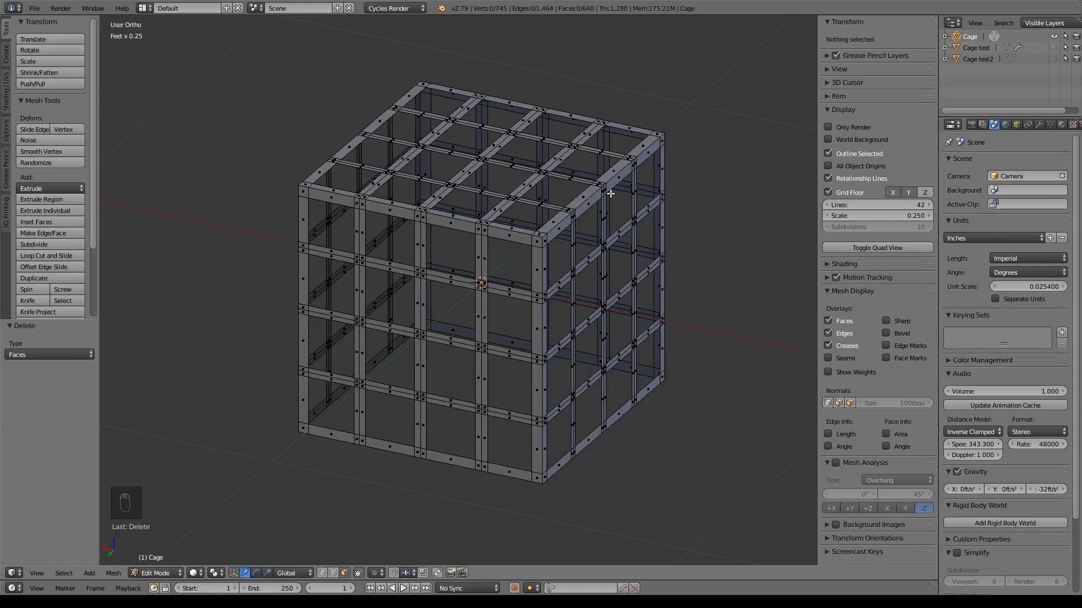
Add a Solidify modifier to the cage.
{"action": "left_click", "coordinate": [1039, 125]}
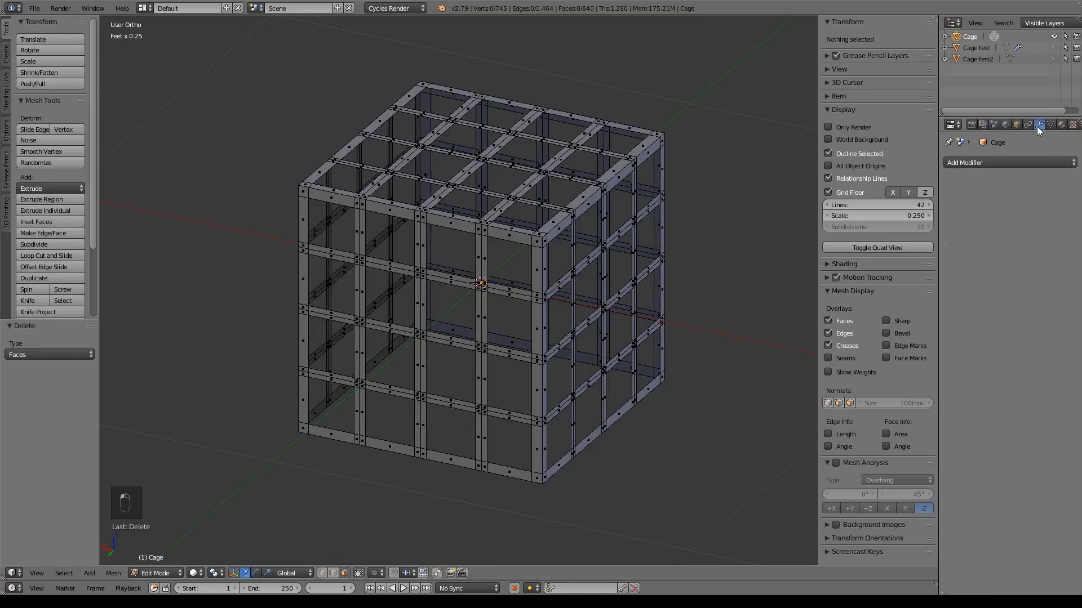
{"action": "left_click", "coordinate": [1007, 163]}
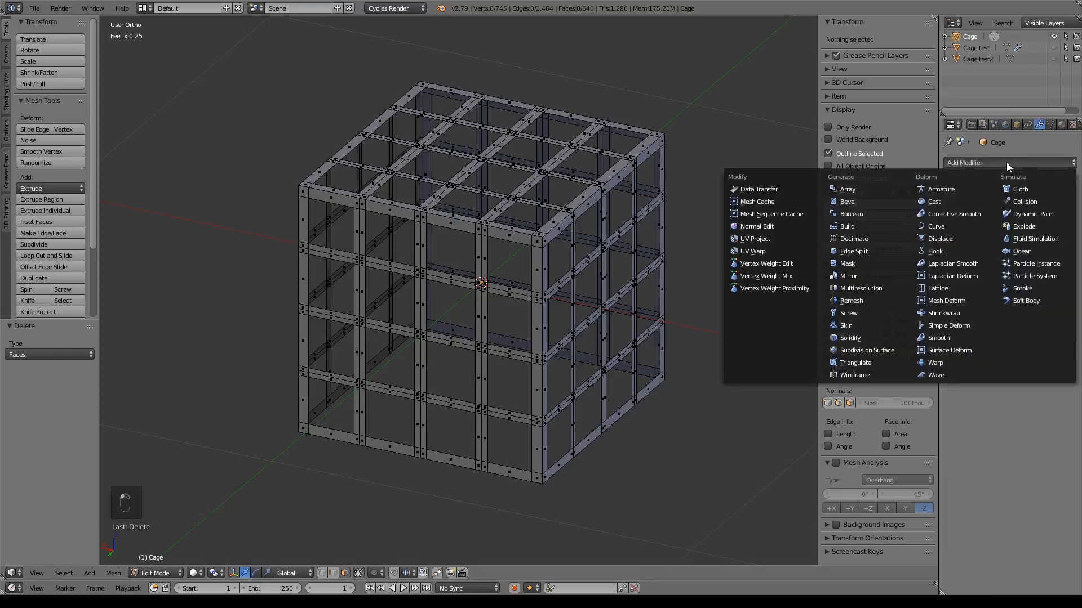
{"action": "left_click", "coordinate": [865, 336]}
Set the cage's Solidify thickness to 500 thou.
{"action": "scroll", "coordinate": [587, 228], "scroll_direction": "up", "scroll_amount": 4}
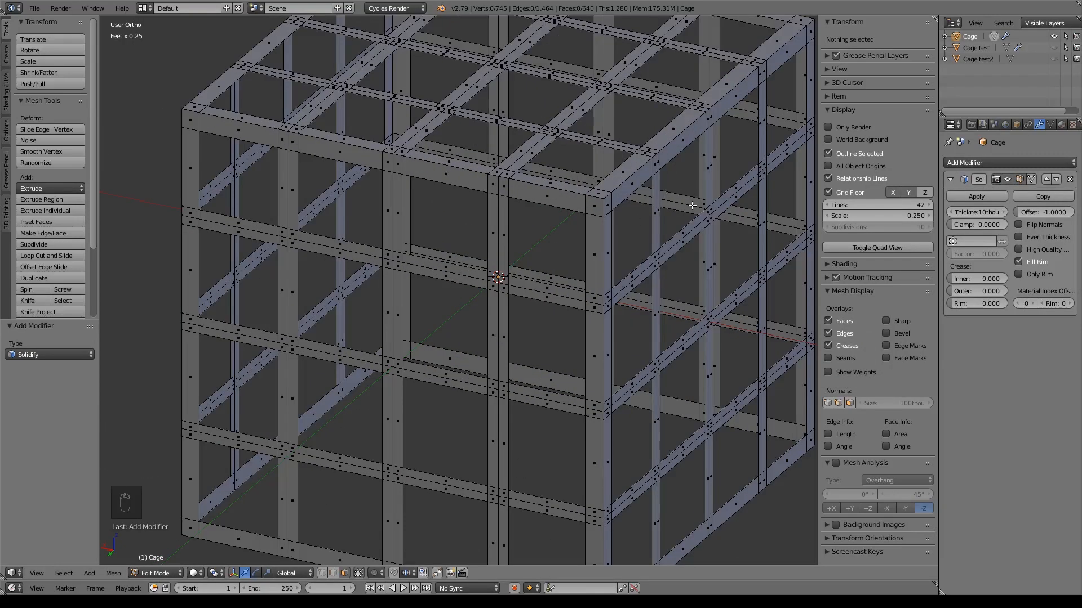
{"action": "middle_click_drag", "start_coordinate": [692, 206], "coordinate": [759, 127]}
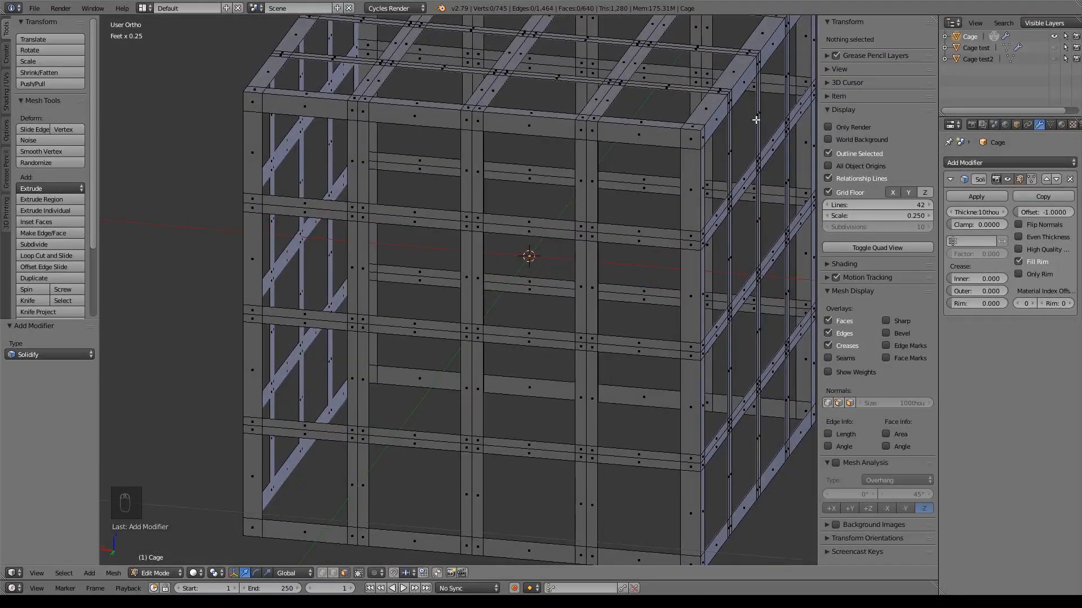
{"action": "middle_click_drag", "start_coordinate": [770, 164], "coordinate": [764, 168]}
{"action": "left_click", "coordinate": [992, 215]}
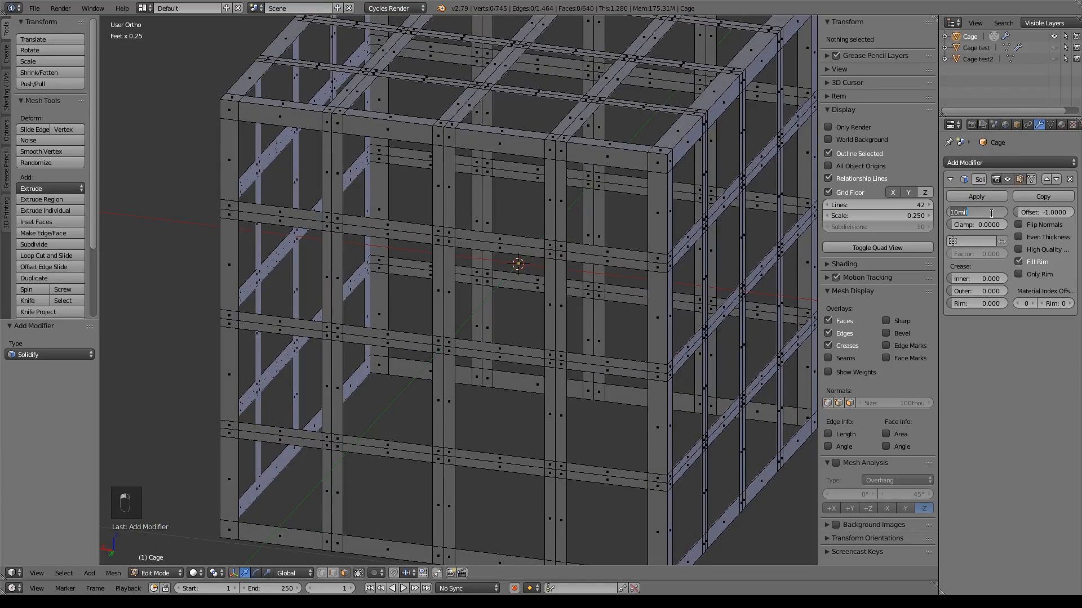
{"action": "key", "text": "BackSpace"}
{"action": "key", "text": "Return"}
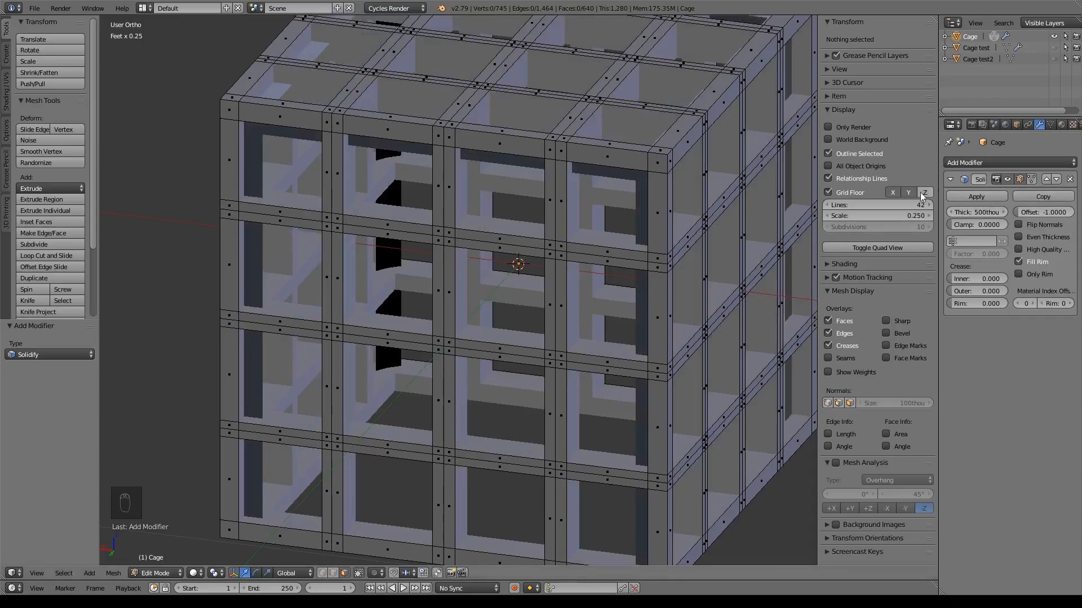
Reduce the cage bars' Solidify thickness to 0.15 inches.
{"action": "middle_click_drag", "start_coordinate": [624, 351], "coordinate": [671, 345]}
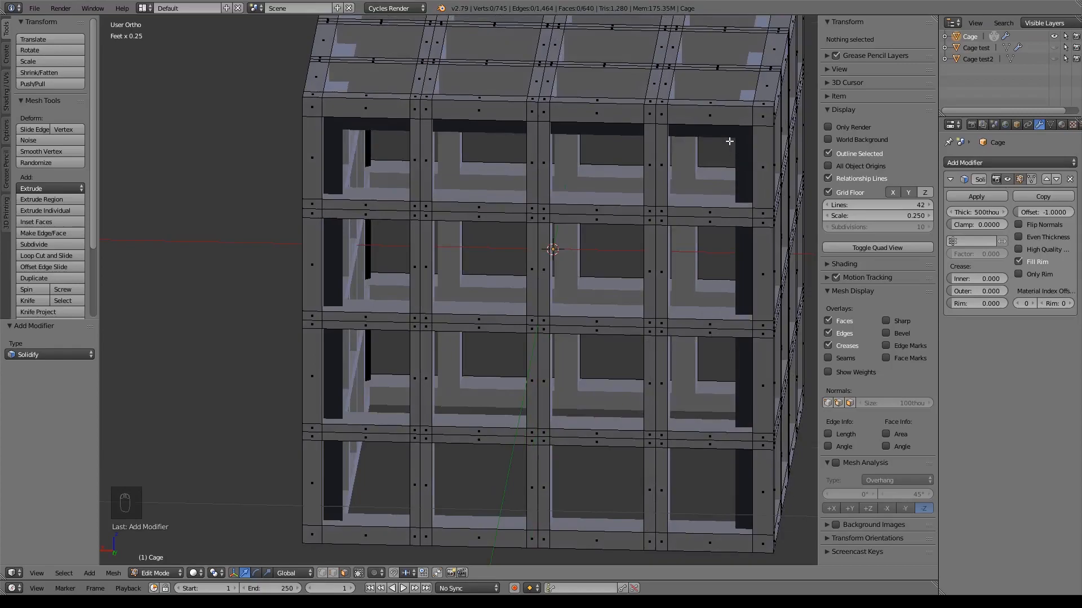
{"action": "middle_click_drag", "start_coordinate": [755, 305], "coordinate": [718, 276]}
{"action": "middle_click_drag", "start_coordinate": [688, 97], "coordinate": [707, 122]}
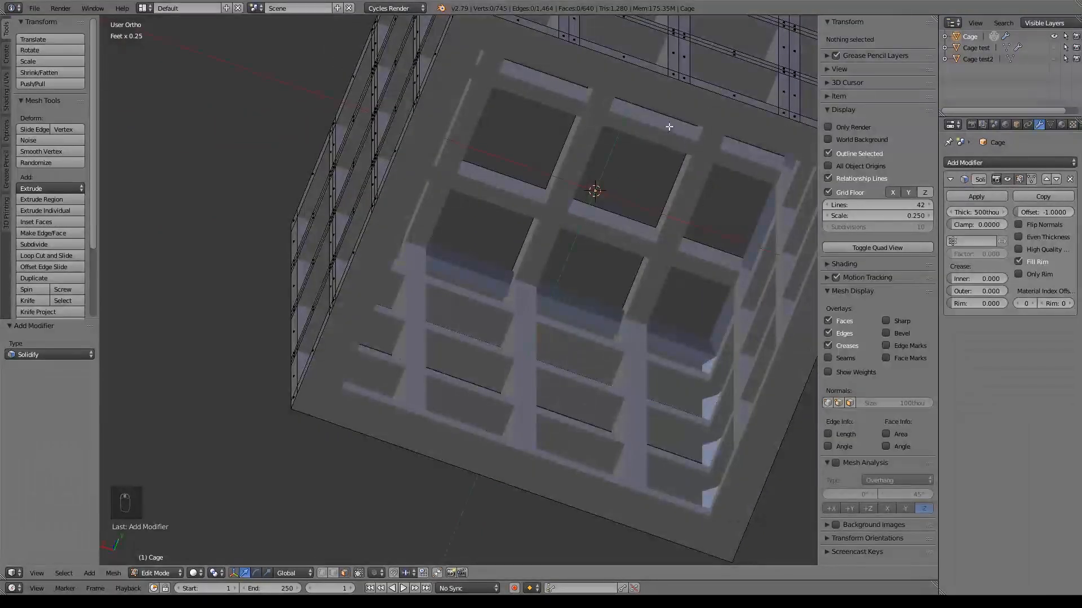
{"action": "middle_click_drag", "start_coordinate": [768, 173], "coordinate": [815, 265]}
{"action": "left_click", "coordinate": [975, 212]}
{"action": "key", "text": "BackSpace"}
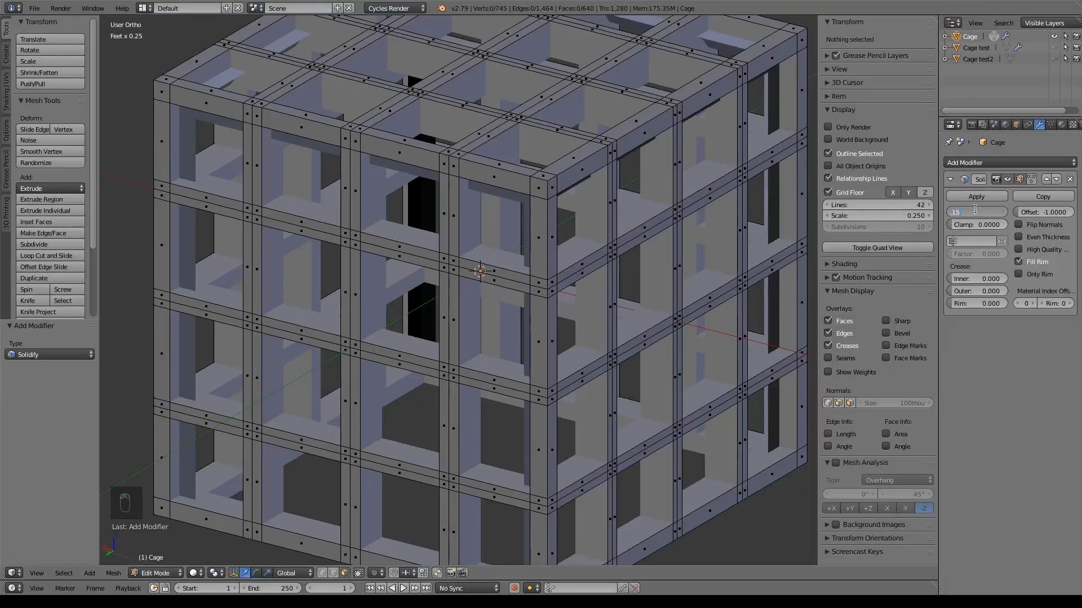
{"action": "type", "text": ".15\""}
{"action": "key", "text": "Return"}
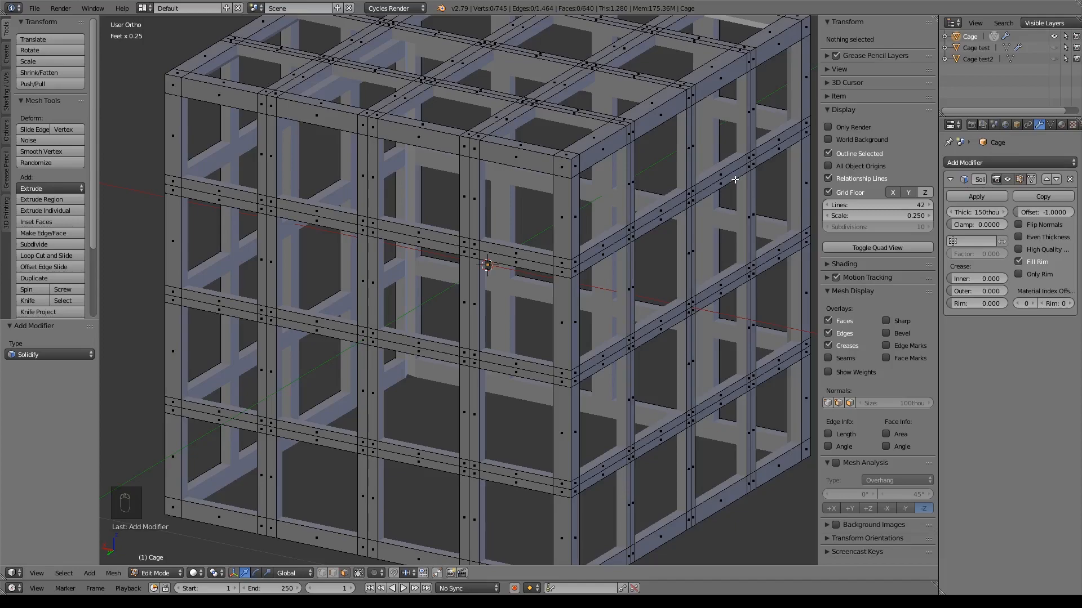
Leave mesh editing, duplicate the cage in place and apply the Solidify modifier on the copy.
{"action": "scroll", "coordinate": [608, 277], "scroll_direction": "down", "scroll_amount": 4}
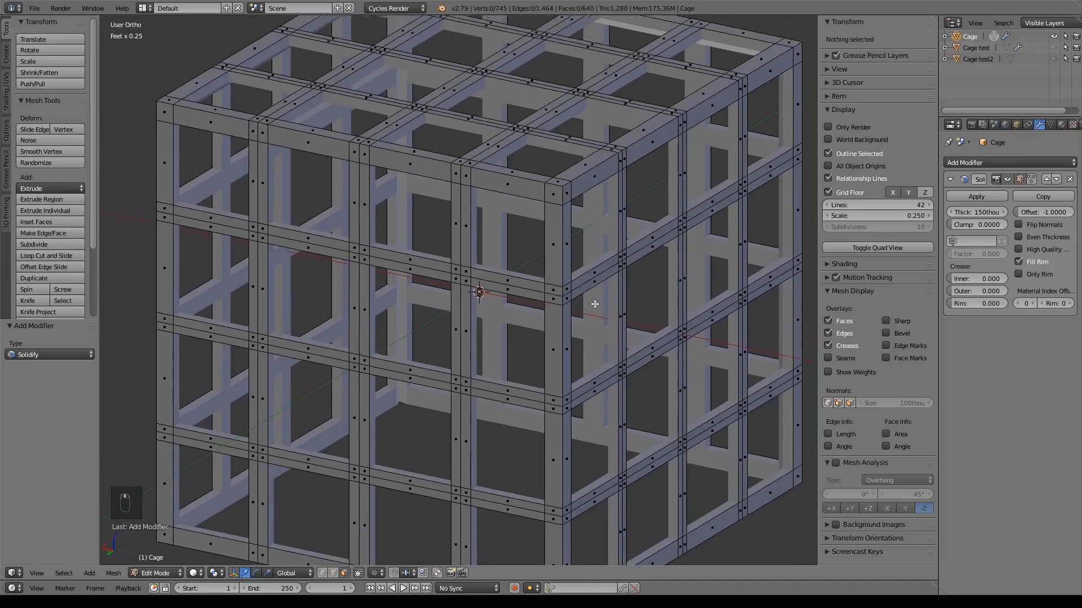
{"action": "middle_click_drag", "start_coordinate": [591, 340], "coordinate": [631, 345]}
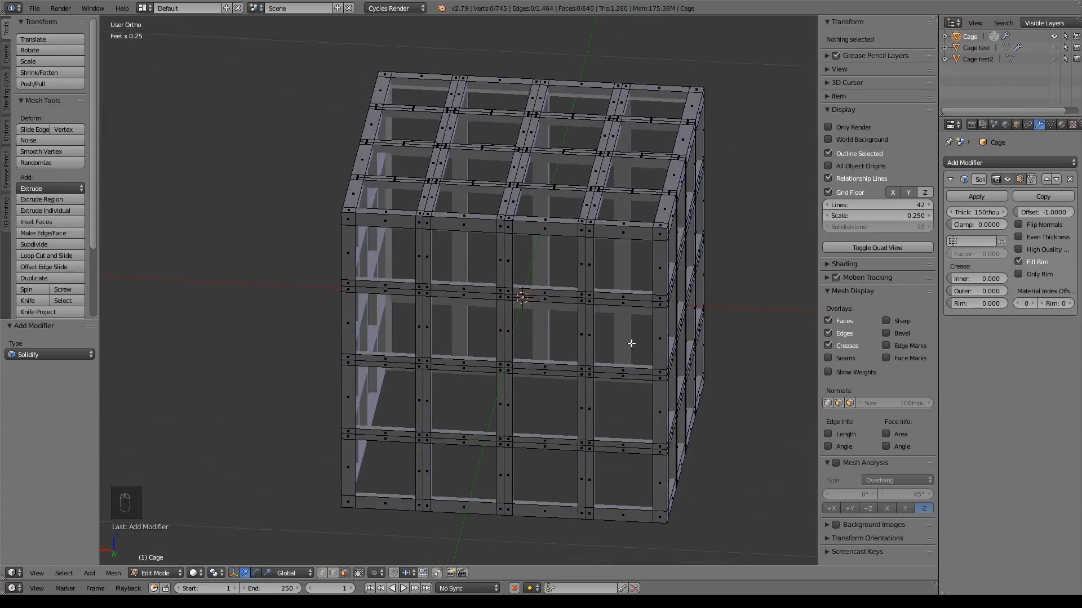
{"action": "key", "text": "Tab"}
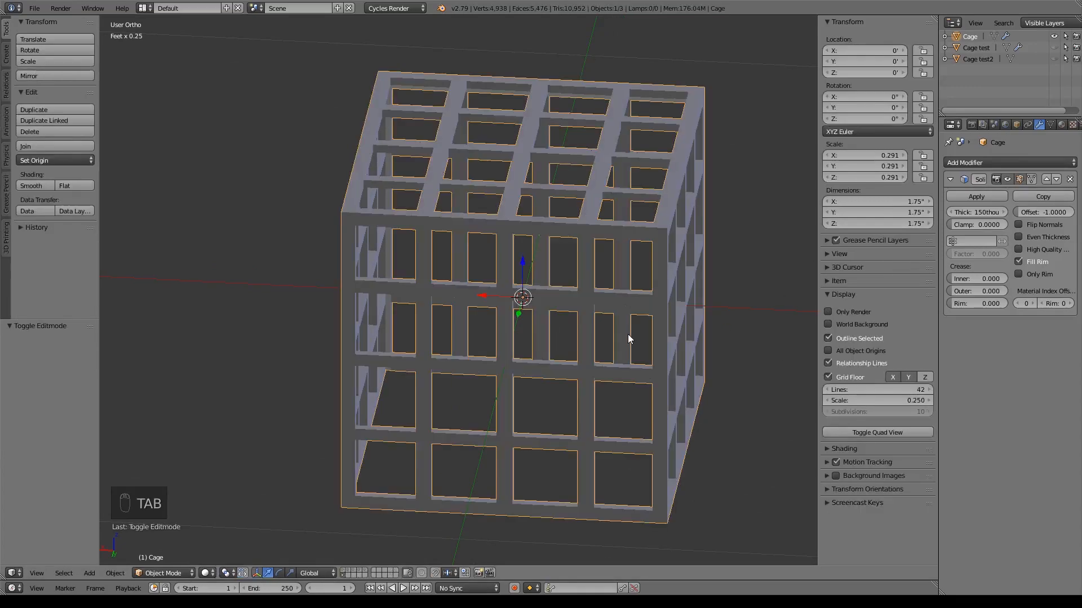
{"action": "key", "text": "shift+d"}
{"action": "right_click", "coordinate": [630, 317]}
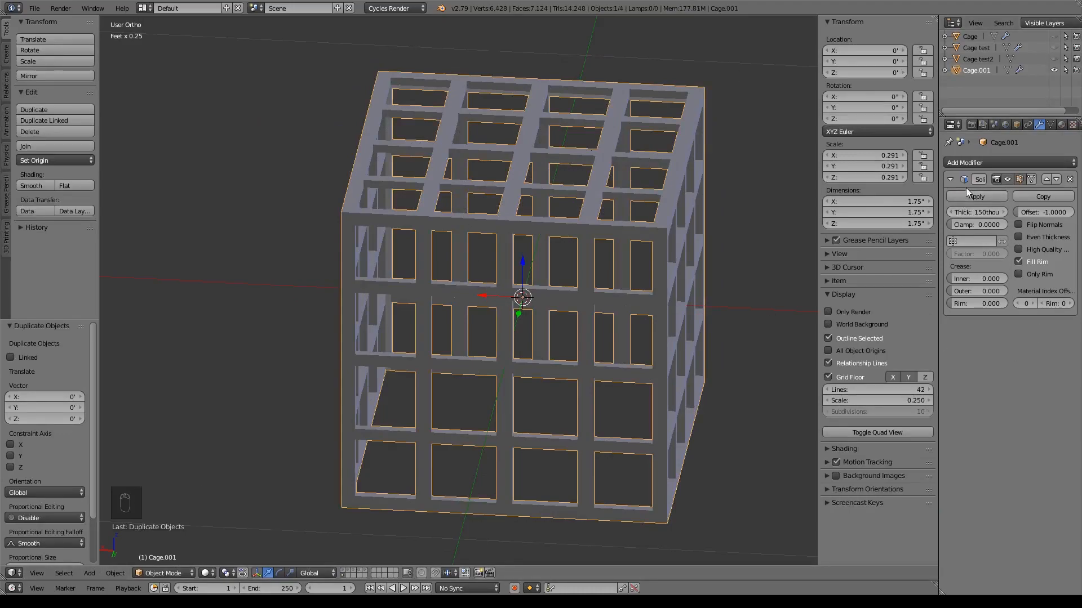
{"action": "left_click", "coordinate": [990, 196]}
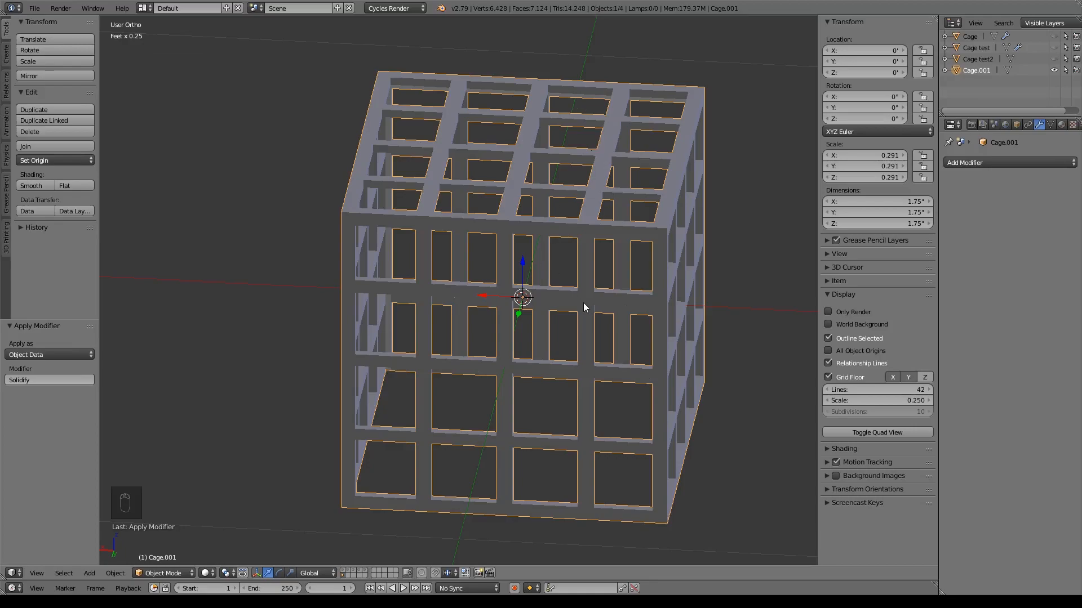
Examine the copied cage's thickened bars and inner corners from several sides, from below and close up.
{"action": "middle_click_drag", "start_coordinate": [623, 167], "coordinate": [623, 224]}
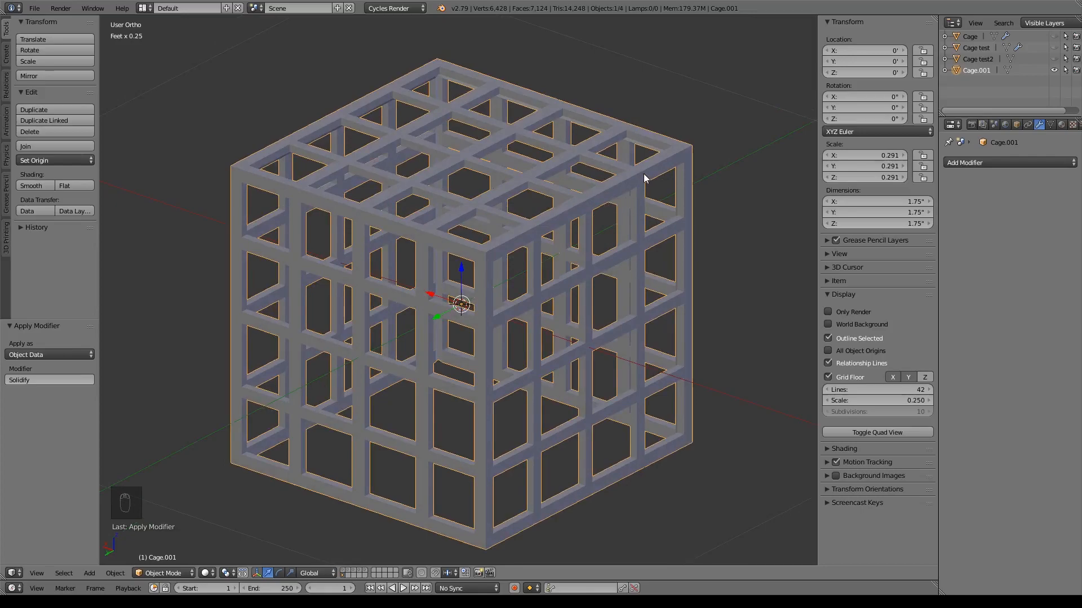
{"action": "middle_click_drag", "start_coordinate": [633, 208], "coordinate": [509, 222]}
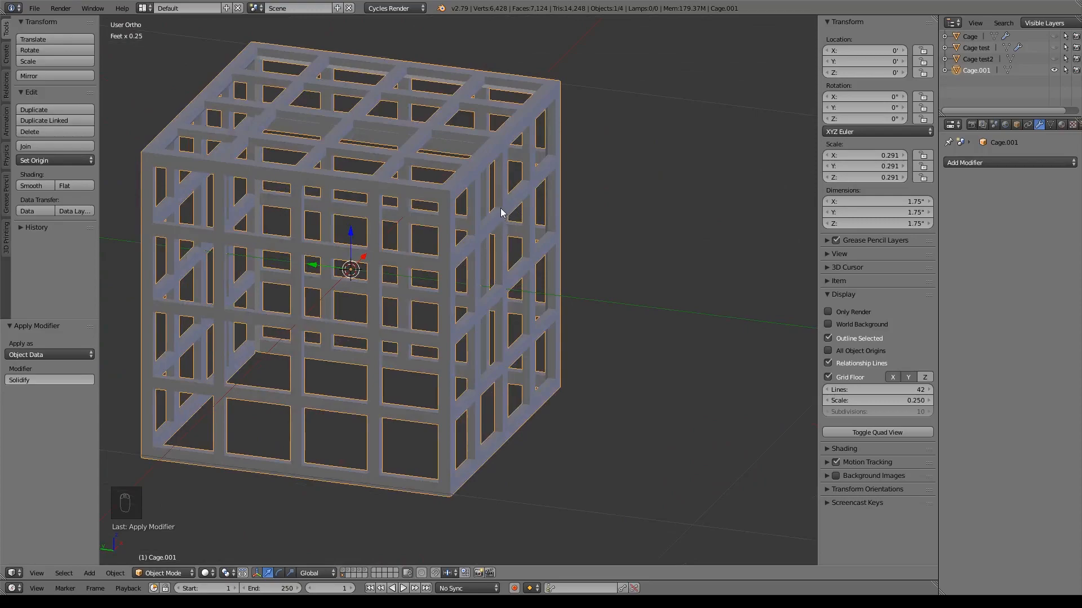
{"action": "middle_click_drag", "start_coordinate": [506, 221], "coordinate": [581, 260]}
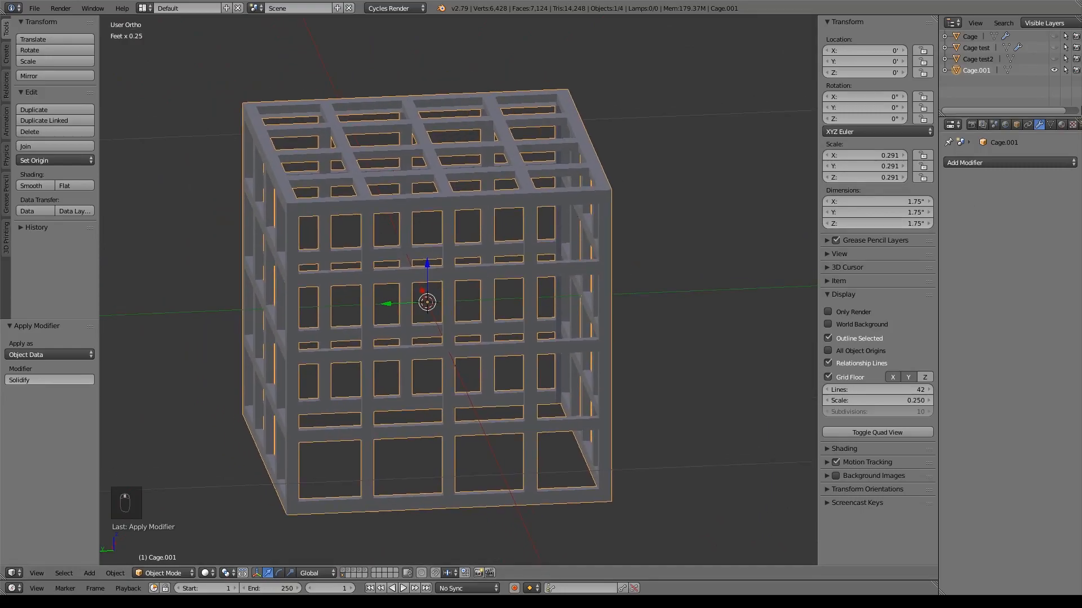
{"action": "middle_click_drag", "start_coordinate": [585, 203], "coordinate": [507, 169]}
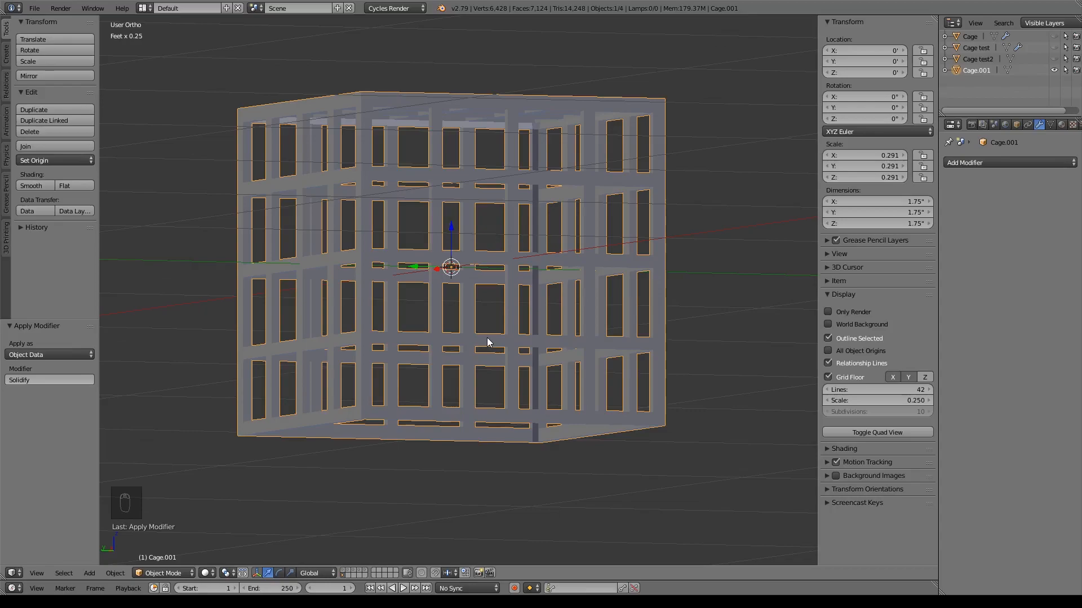
{"action": "key", "text": "KP_1"}
{"action": "scroll", "coordinate": [600, 323], "scroll_direction": "down", "scroll_amount": 3}
{"action": "middle_click_drag", "start_coordinate": [599, 323], "coordinate": [643, 313]}
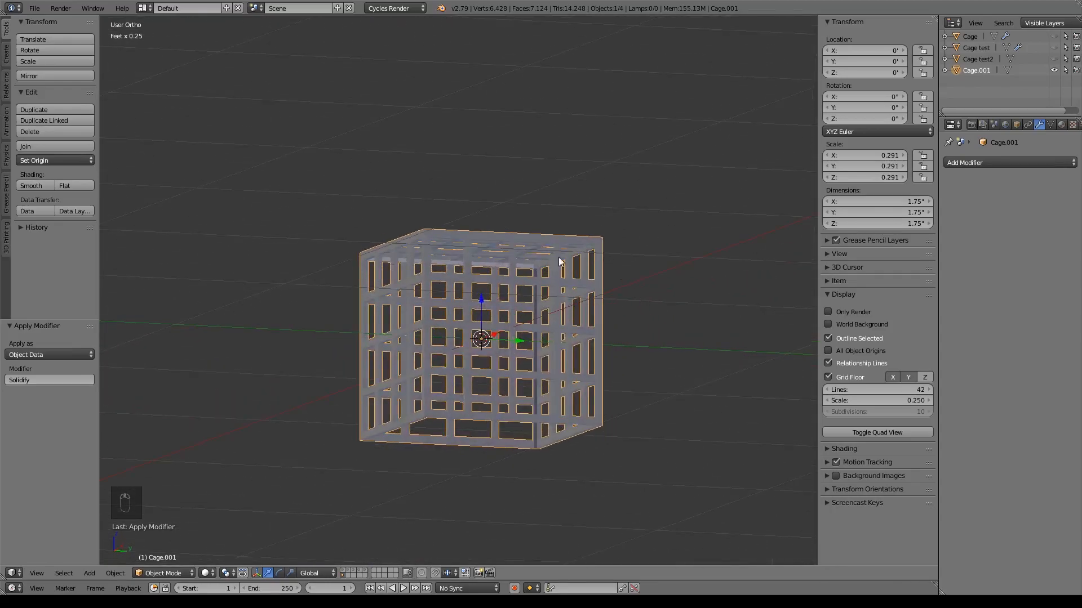
{"action": "scroll", "coordinate": [551, 262], "scroll_direction": "up", "scroll_amount": 5}
{"action": "middle_click_drag", "start_coordinate": [736, 302], "coordinate": [447, 265], "text": "shift"}
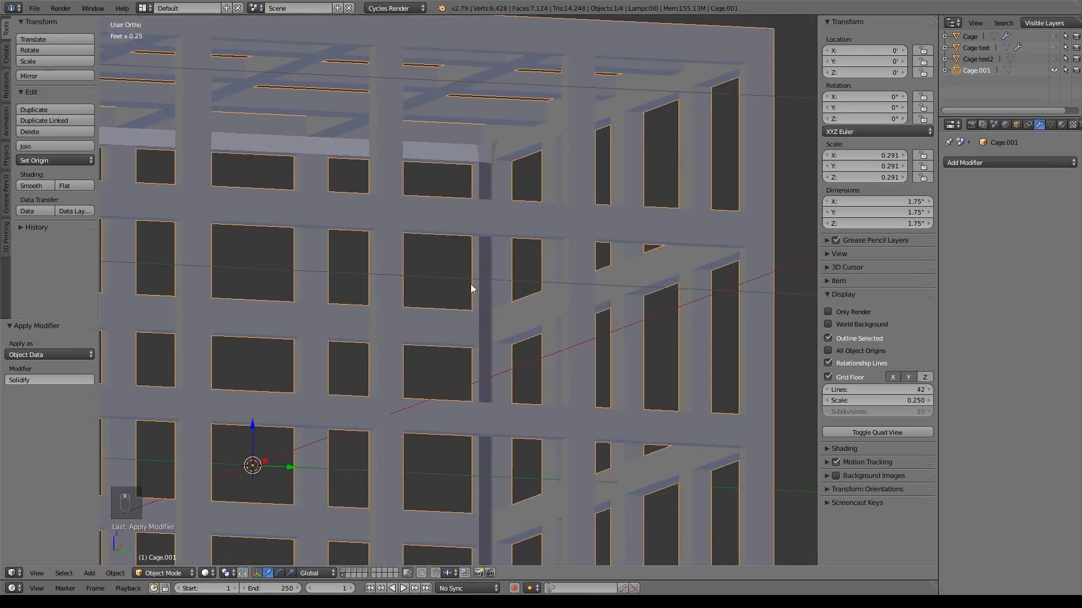
{"action": "scroll", "coordinate": [601, 280], "scroll_direction": "down", "scroll_amount": 5}
{"action": "middle_click_drag", "start_coordinate": [601, 280], "coordinate": [674, 271]}
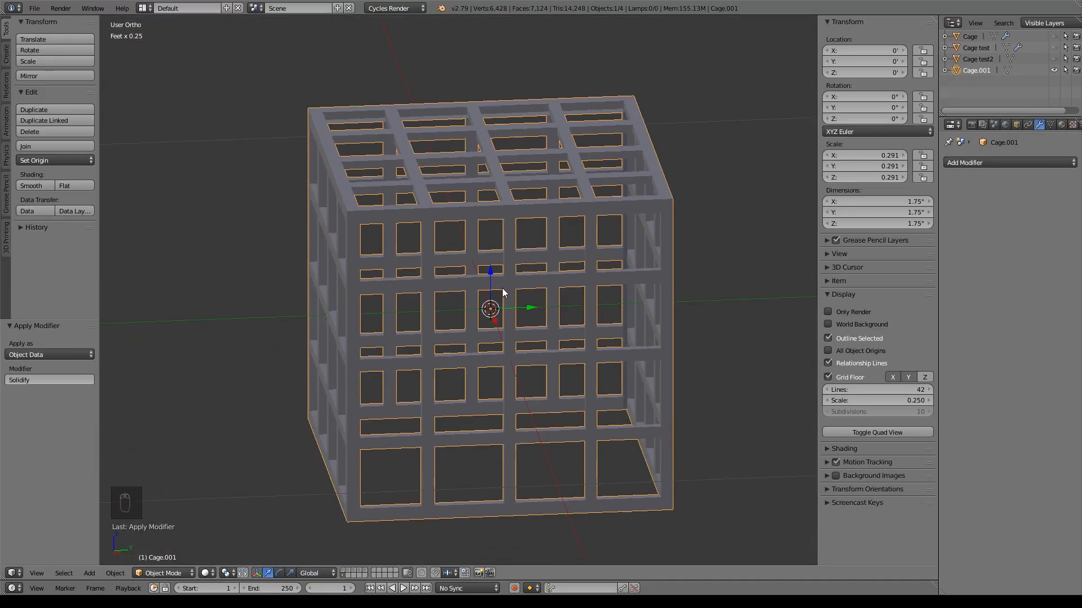
Edit the copied cage's mesh in front view and delete all vertices of its negative-X half, including those behind.
{"action": "key", "text": "KP_1"}
{"action": "middle_click_drag", "start_coordinate": [503, 289], "coordinate": [542, 279], "text": "shift"}
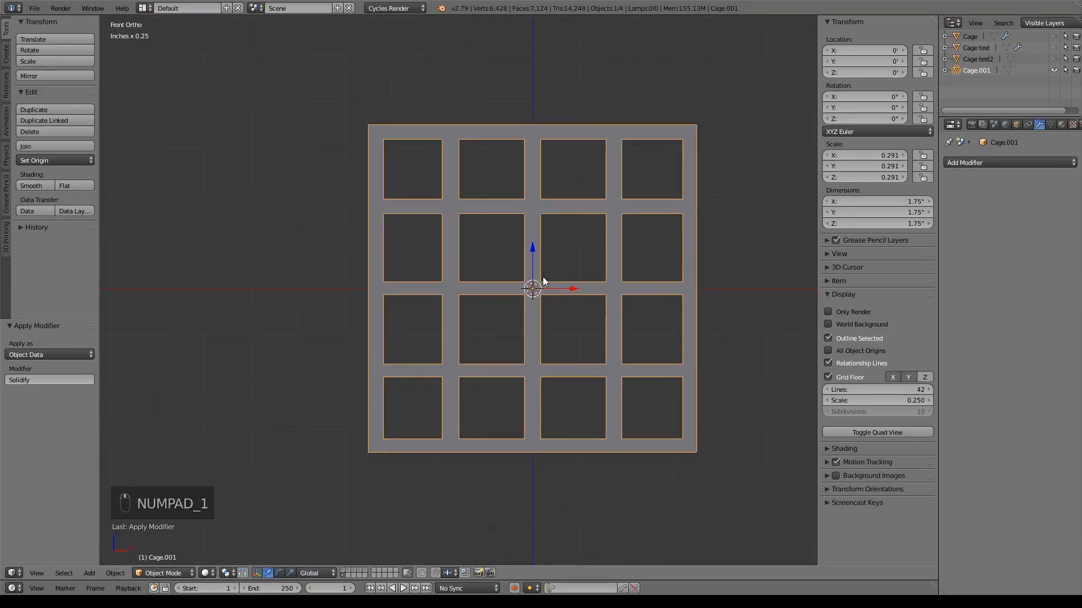
{"action": "key", "text": "Tab"}
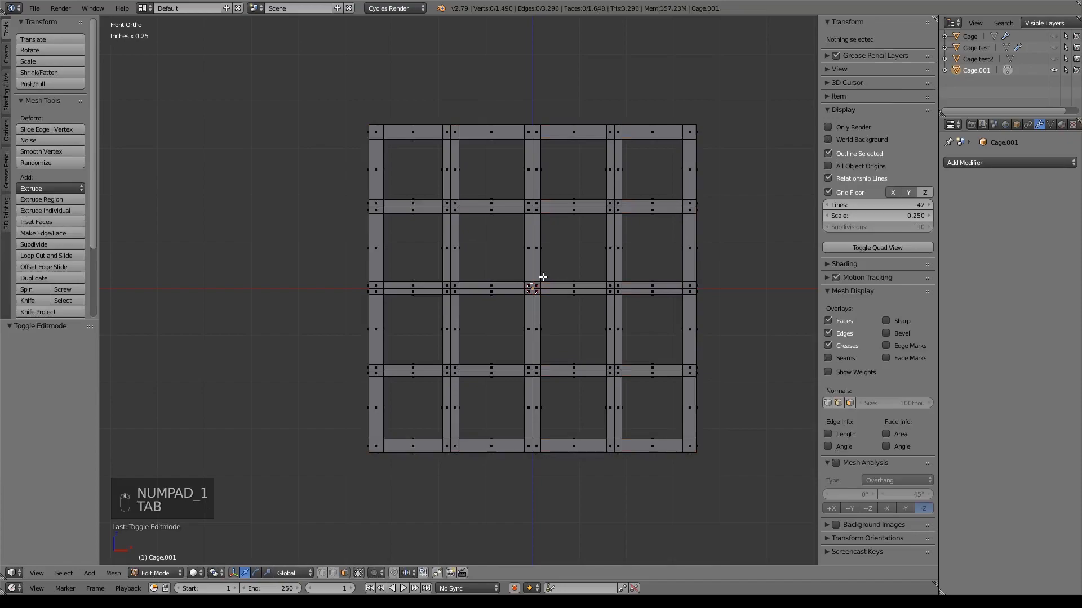
{"action": "left_click", "coordinate": [321, 573]}
{"action": "key", "text": "a"}
{"action": "key", "text": "a"}
{"action": "key", "text": "b"}
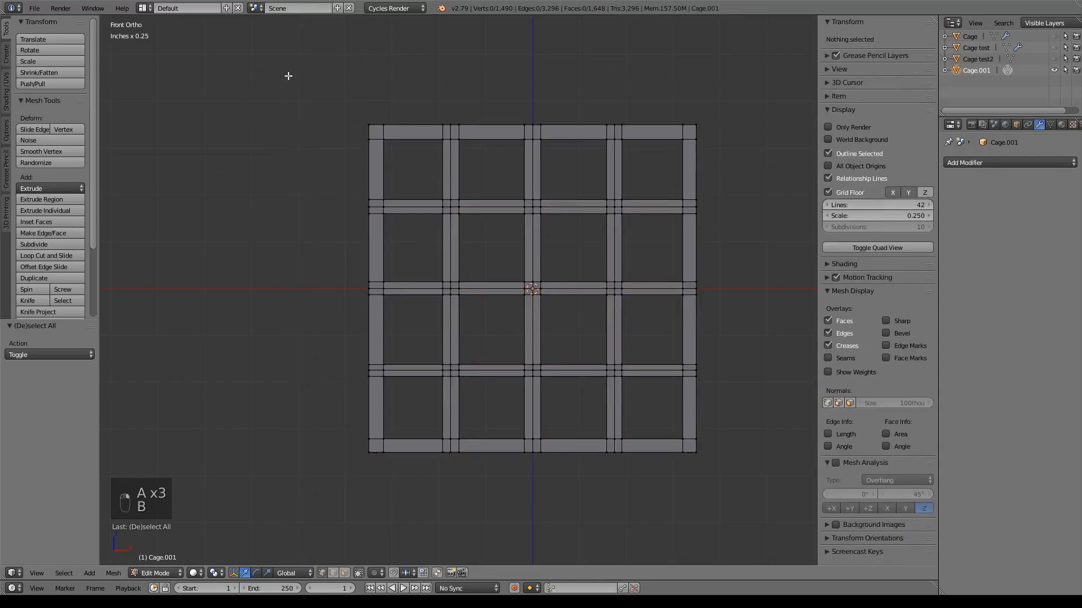
{"action": "key", "text": "z"}
{"action": "left_click_drag", "start_coordinate": [282, 41], "coordinate": [528, 515]}
{"action": "key", "text": "x"}
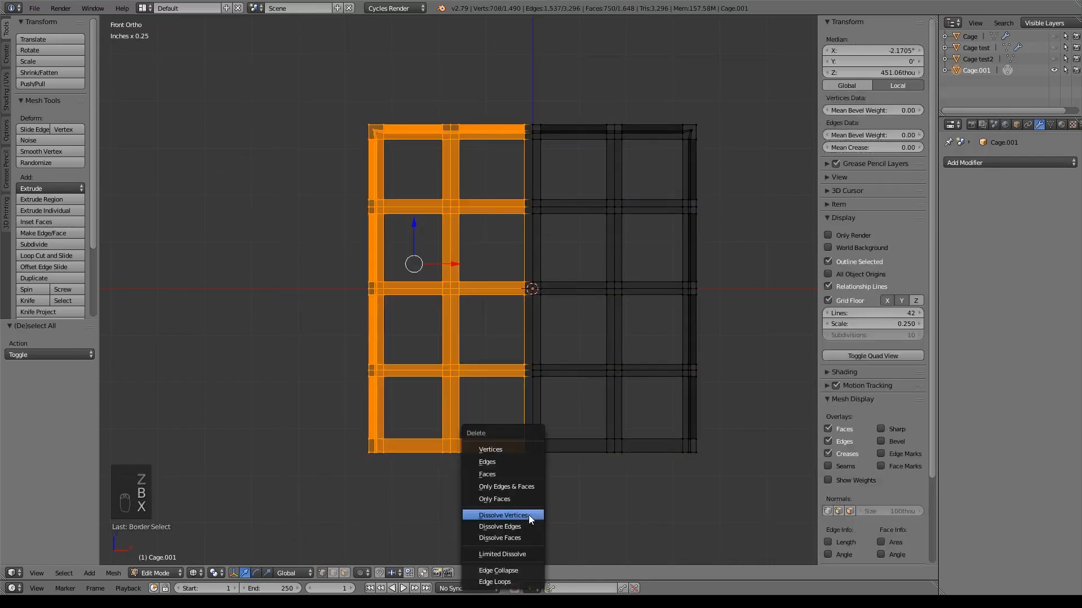
{"action": "left_click", "coordinate": [530, 450]}
Delete all vertices of the remaining mesh's negative-Y half in right side view, leaving one quarter of the cage.
{"action": "key", "text": "KP_3"}
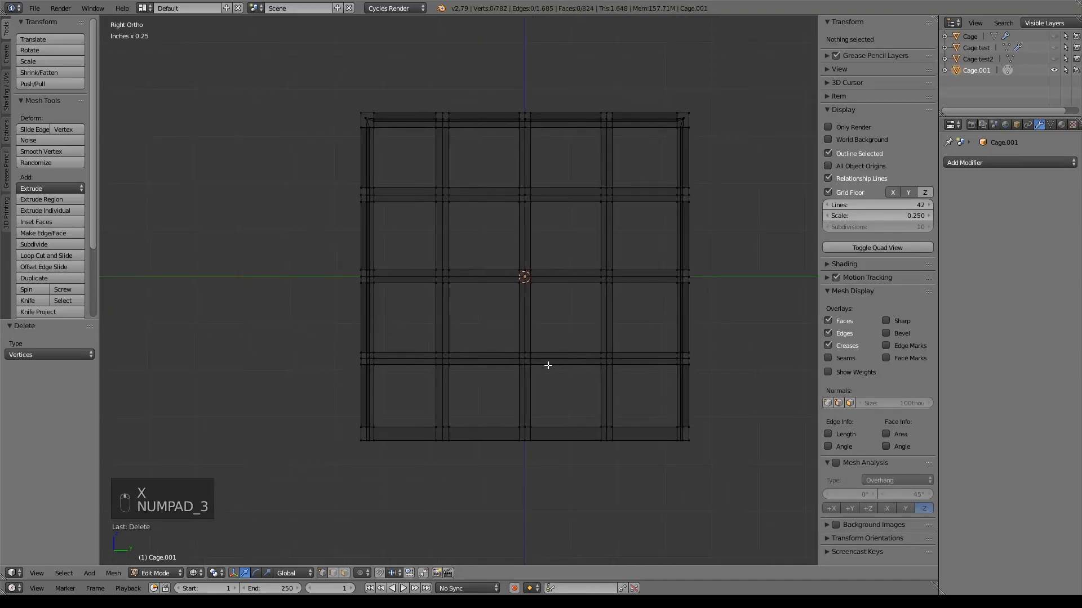
{"action": "key", "text": "b"}
{"action": "left_click_drag", "start_coordinate": [323, 55], "coordinate": [524, 508]}
{"action": "key", "text": "b"}
{"action": "key", "text": "x"}
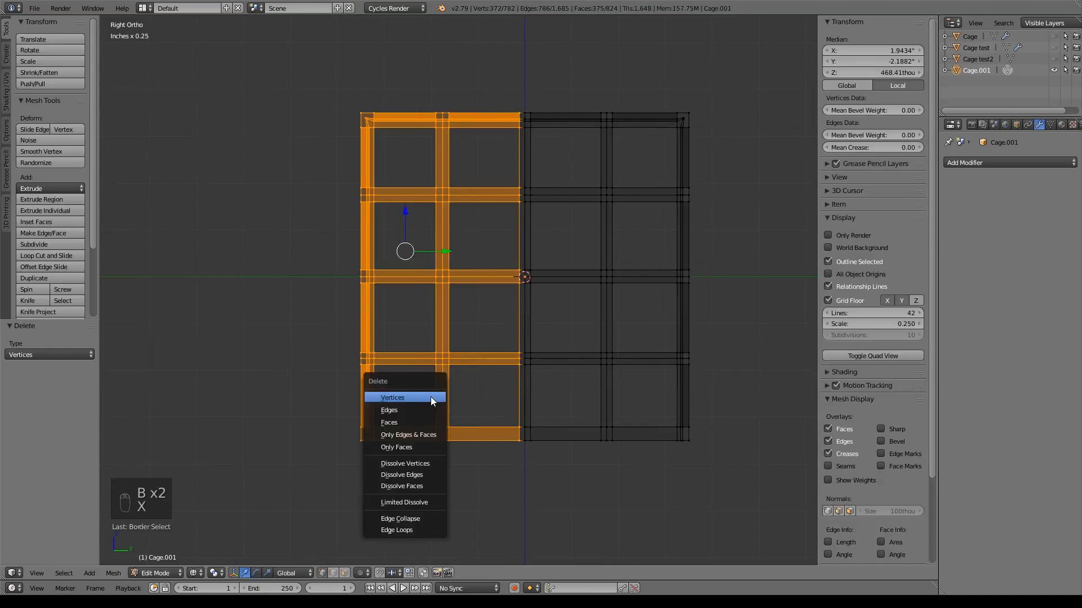
{"action": "left_click", "coordinate": [431, 396]}
Add a Mirror modifier to the quarter cage on the X and Y axes with Clipping enabled.
{"action": "scroll", "coordinate": [873, 338], "scroll_direction": "down", "scroll_amount": 3}
{"action": "left_click", "coordinate": [962, 163]}
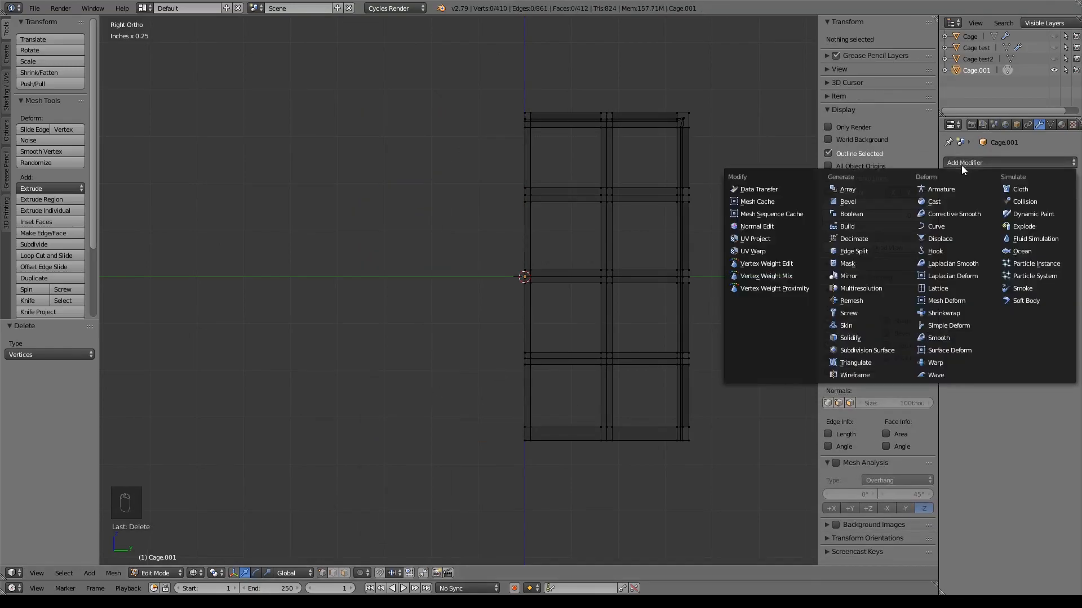
{"action": "left_click", "coordinate": [860, 276]}
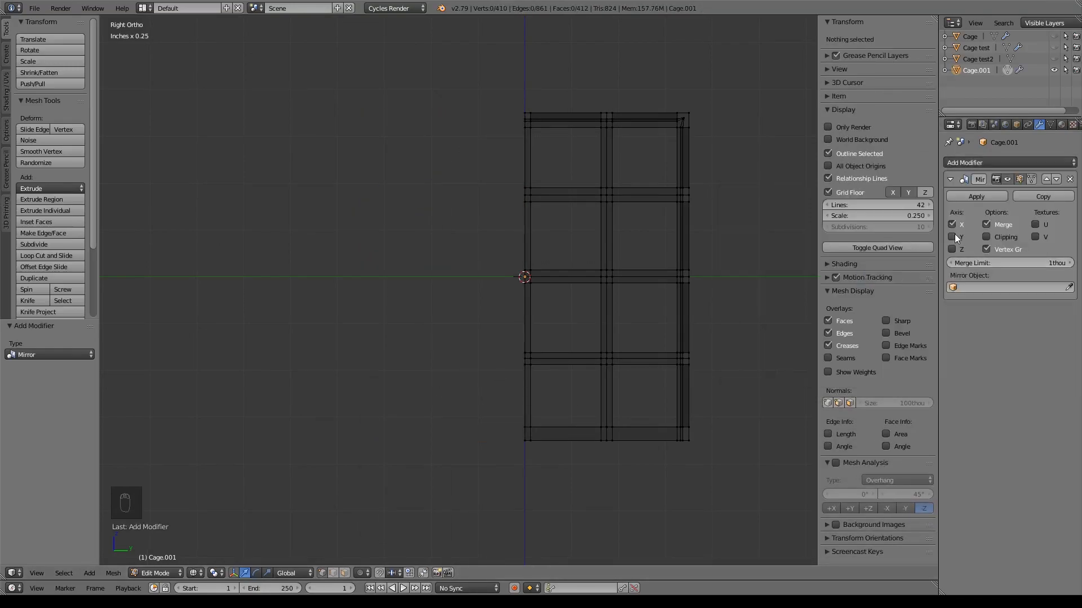
{"action": "middle_click_drag", "start_coordinate": [732, 270], "coordinate": [510, 355]}
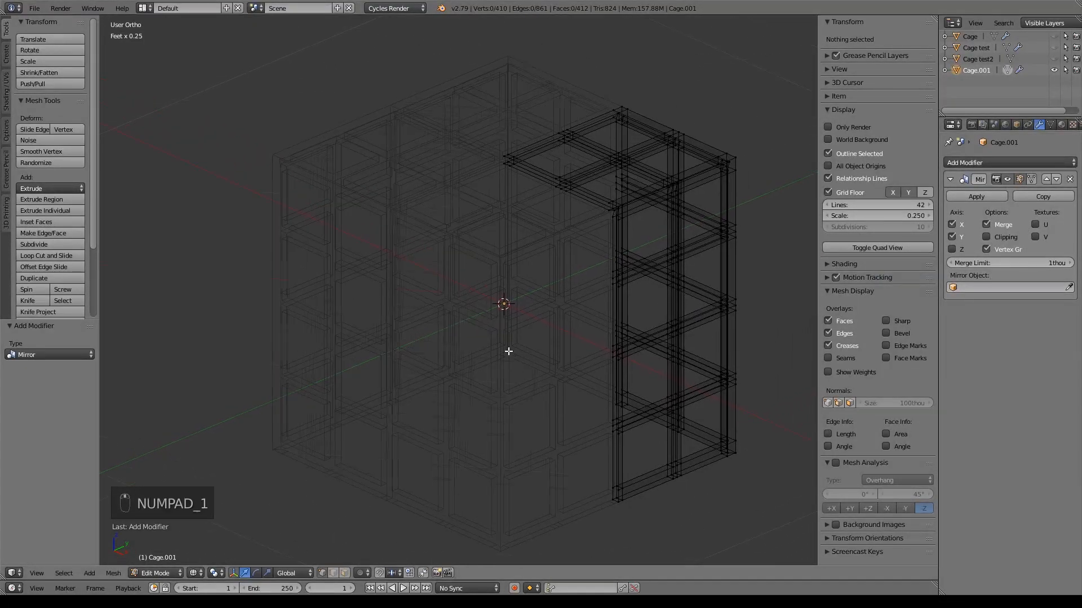
{"action": "key", "text": "KP_1"}
{"action": "scroll", "coordinate": [648, 273], "scroll_direction": "up", "scroll_amount": 7}
{"action": "middle_click_drag", "start_coordinate": [699, 70], "coordinate": [445, 344], "text": "shift"}
{"action": "scroll", "coordinate": [507, 334], "scroll_direction": "up", "scroll_amount": 3}
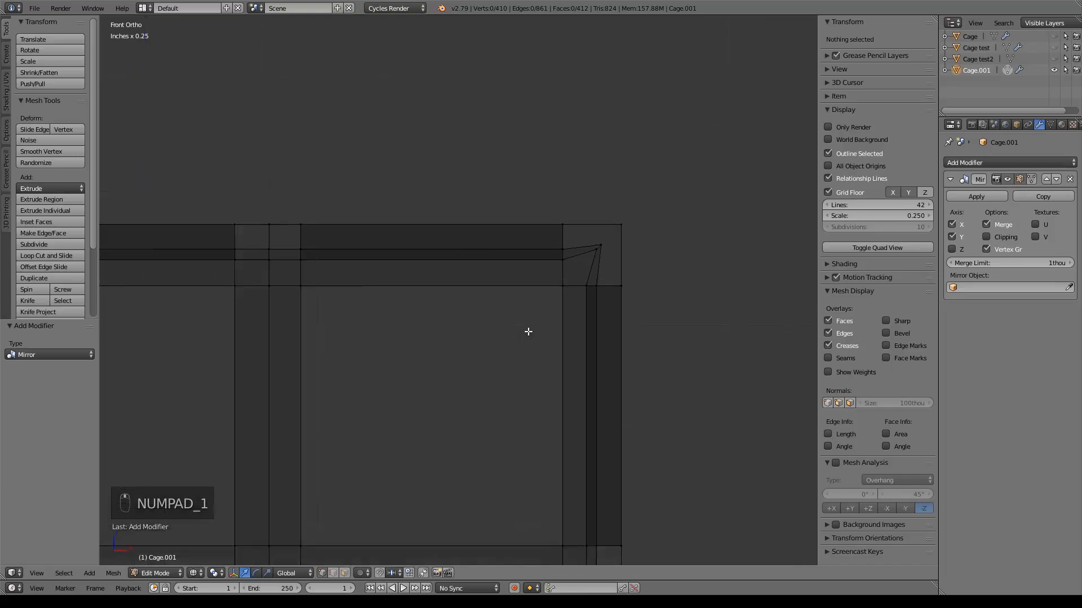
{"action": "scroll", "coordinate": [580, 338], "scroll_direction": "up", "scroll_amount": 1}
{"action": "middle_click_drag", "start_coordinate": [598, 340], "coordinate": [567, 327], "text": "shift"}
{"action": "left_click", "coordinate": [986, 237]}
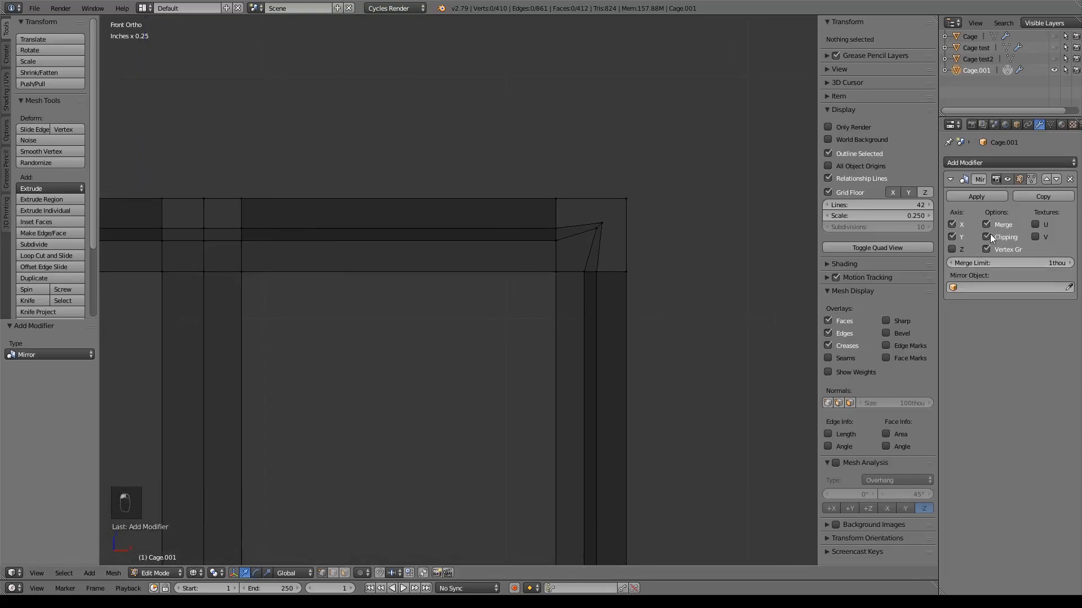
Select the skewed inner vertices at the cage's upper corner in front view and move them about -5.83 thou along X.
{"action": "middle_click_drag", "start_coordinate": [619, 262], "coordinate": [615, 261], "text": "shift"}
{"action": "key", "text": "b"}
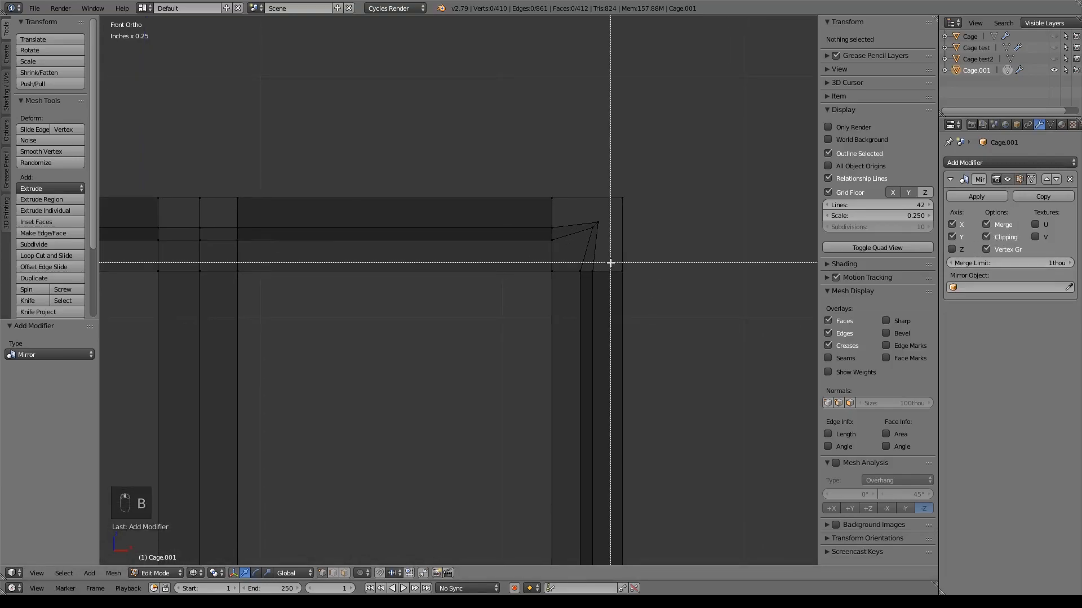
{"action": "left_click_drag", "start_coordinate": [573, 220], "coordinate": [597, 199]}
{"action": "left_click_drag", "start_coordinate": [641, 235], "coordinate": [633, 234]}
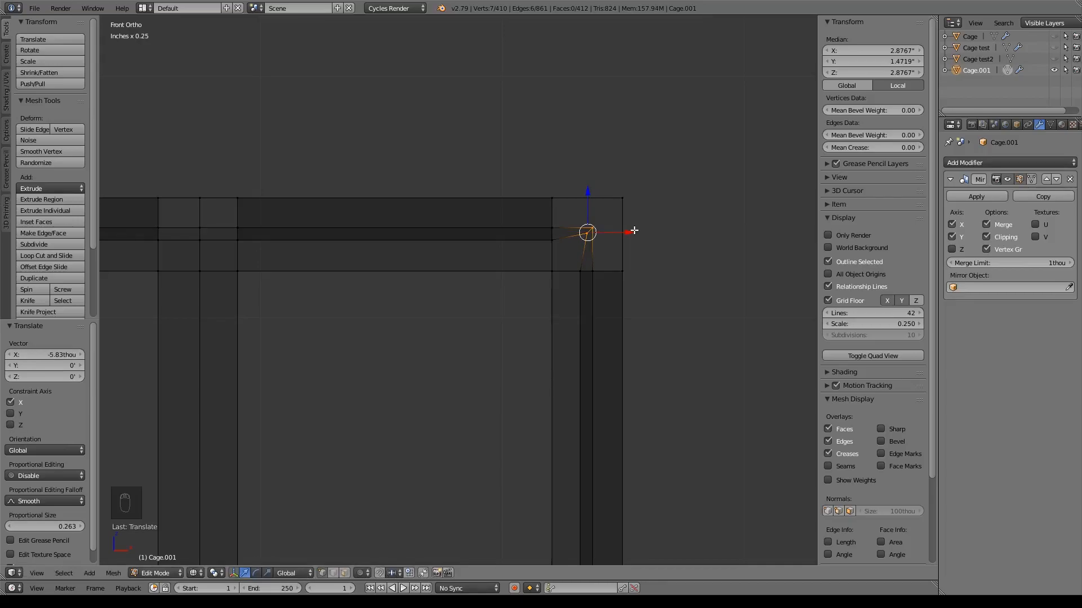
Select the skewed inner edge loop of the cage's upper positive-Y bar and straighten its corner along Y in right side view.
{"action": "key", "text": "KP_3"}
{"action": "middle_click_drag", "start_coordinate": [757, 242], "coordinate": [489, 241], "text": "shift"}
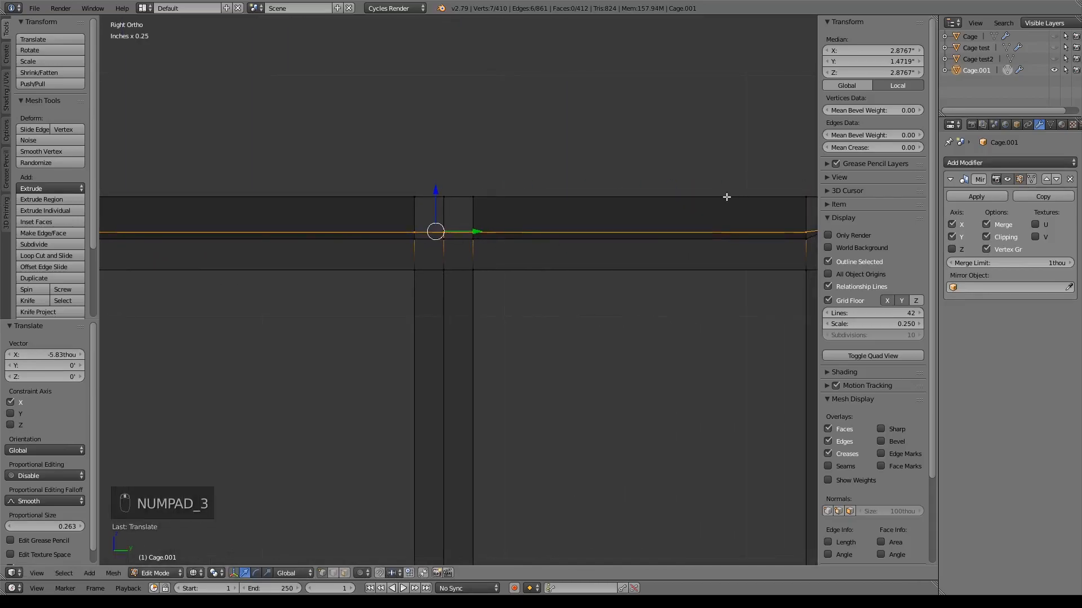
{"action": "middle_click_drag", "start_coordinate": [738, 200], "coordinate": [561, 243]}
{"action": "right_click", "coordinate": [602, 319], "text": "alt"}
{"action": "key", "text": "KP_1"}
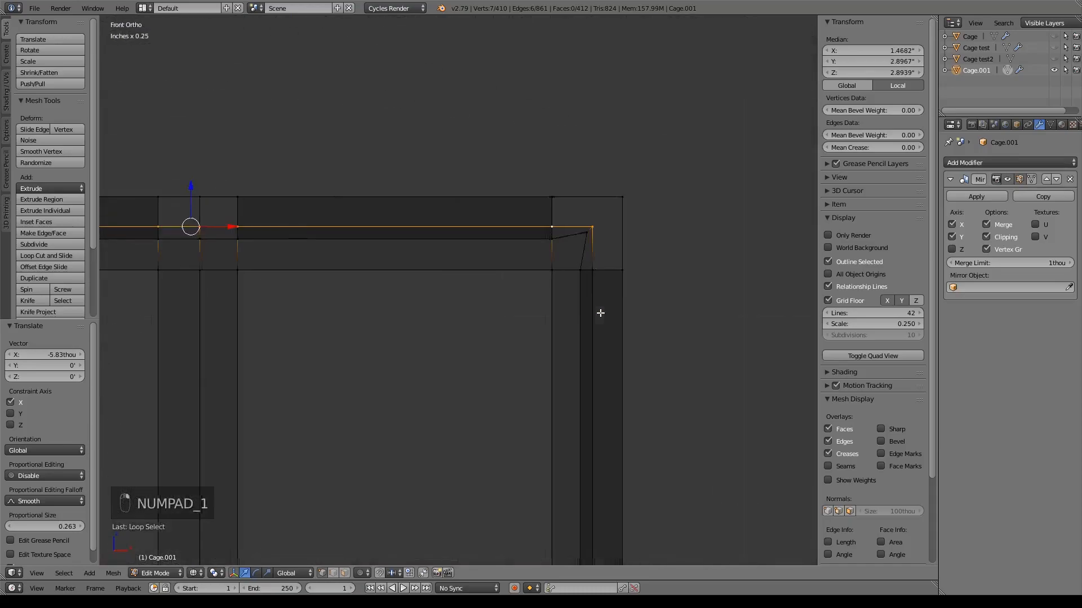
{"action": "scroll", "coordinate": [605, 243], "scroll_direction": "up", "scroll_amount": 1}
{"action": "middle_click_drag", "start_coordinate": [604, 243], "coordinate": [611, 218]}
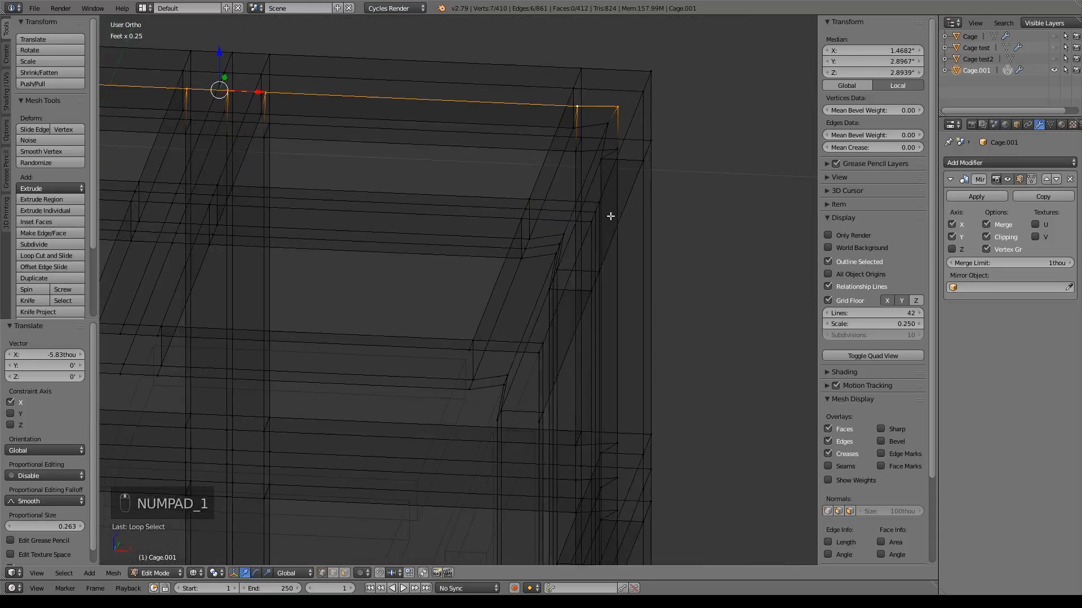
{"action": "key", "text": "KP_3"}
{"action": "key", "text": "KP_Decimal"}
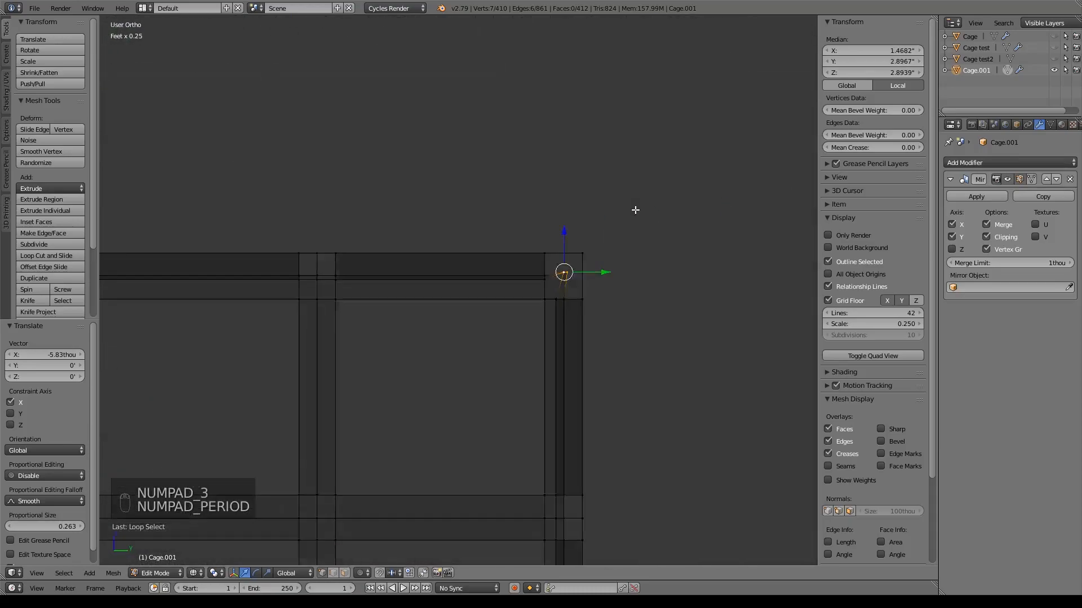
{"action": "left_click_drag", "start_coordinate": [505, 222], "coordinate": [516, 234]}
{"action": "left_click_drag", "start_coordinate": [538, 280], "coordinate": [528, 278]}
Return to solid shading and Object Mode, and apply the Mirror modifier to the cage.
{"action": "key", "text": "z"}
{"action": "mouse_move", "coordinate": [454, 321]}
{"action": "middle_mouse_down"}
{"action": "mouse_move", "coordinate": [527, 346]}
{"action": "mouse_move", "coordinate": [587, 404]}
{"action": "middle_mouse_up"}
{"action": "middle_click_drag", "start_coordinate": [703, 368], "coordinate": [695, 234], "text": "shift"}
{"action": "middle_click_drag", "start_coordinate": [434, 330], "coordinate": [589, 330]}
{"action": "scroll", "coordinate": [466, 279], "scroll_direction": "down", "scroll_amount": 7}
{"action": "key", "text": "Tab"}
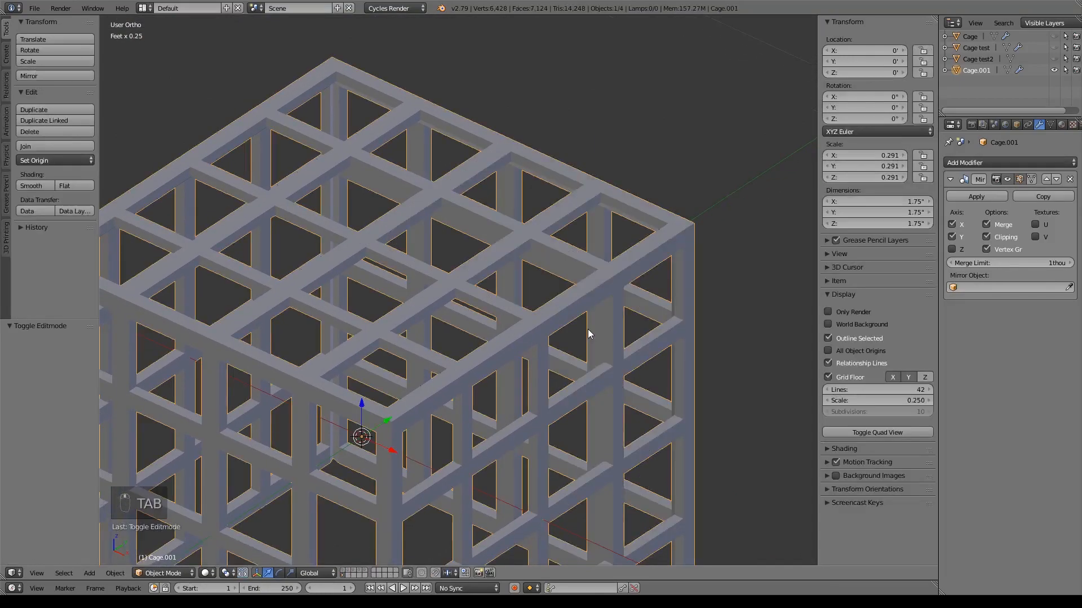
{"action": "left_click", "coordinate": [976, 196]}
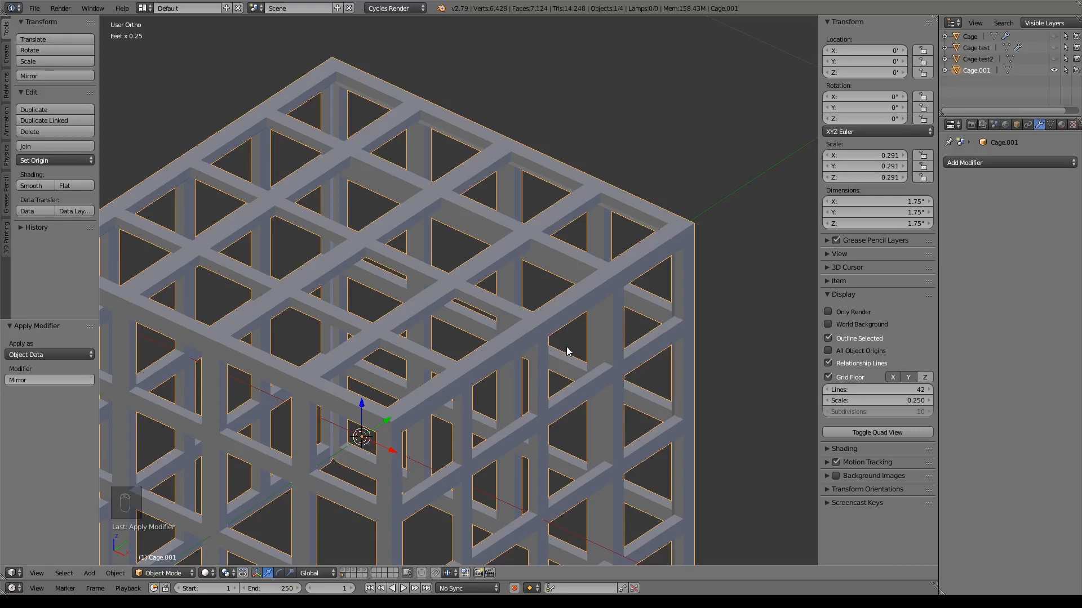
{"action": "middle_click_drag", "start_coordinate": [556, 362], "coordinate": [671, 275], "text": "shift"}
{"action": "scroll", "coordinate": [678, 255], "scroll_direction": "down", "scroll_amount": 3}
{"action": "middle_click_drag", "start_coordinate": [664, 257], "coordinate": [647, 275]}
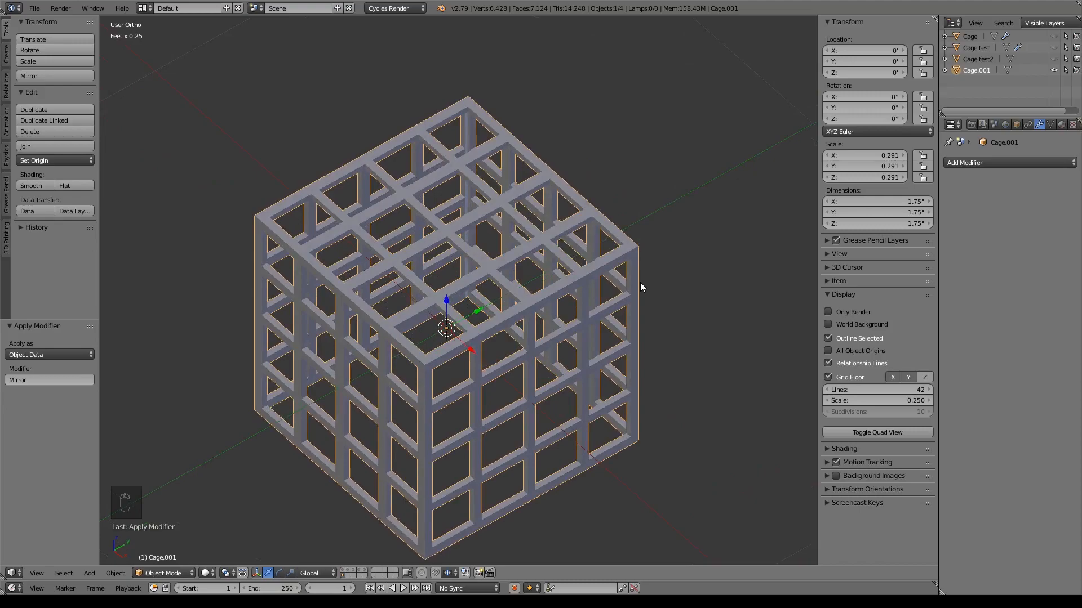
Edit the cage's mesh as wireframe in right side view and hide everything except its front (negative-Y) wall.
{"action": "key", "text": "KP_1"}
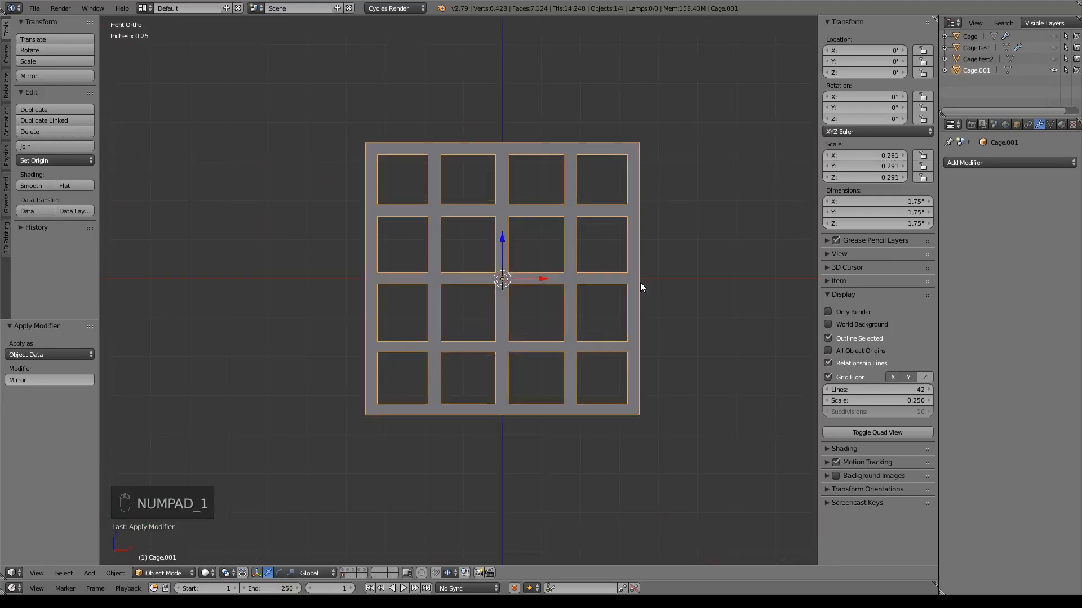
{"action": "key", "text": "Tab"}
{"action": "key", "text": "KP_3"}
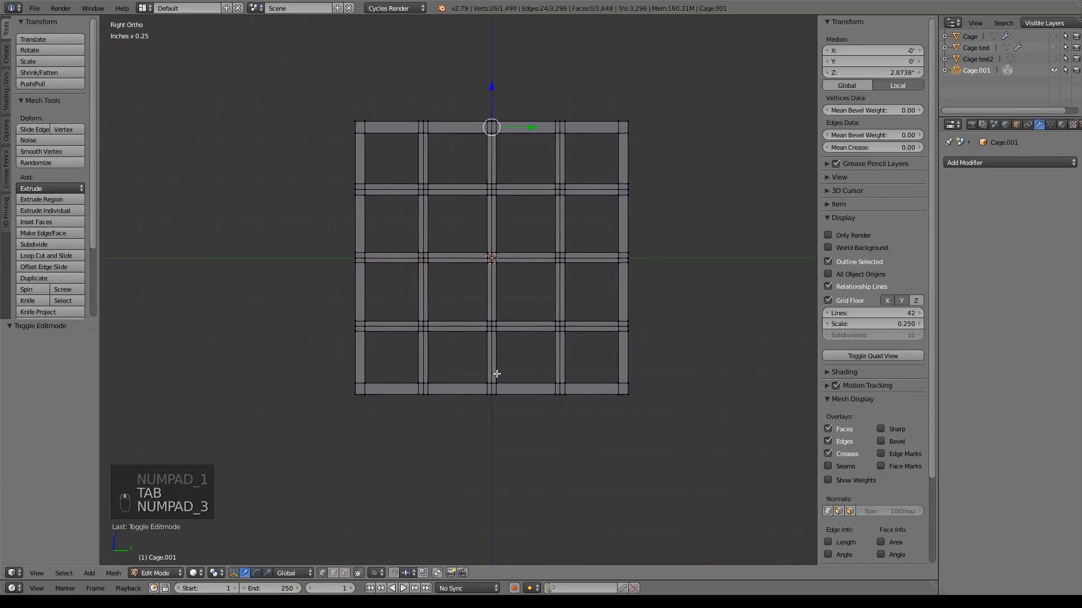
{"action": "key", "text": "z"}
{"action": "key", "text": "b"}
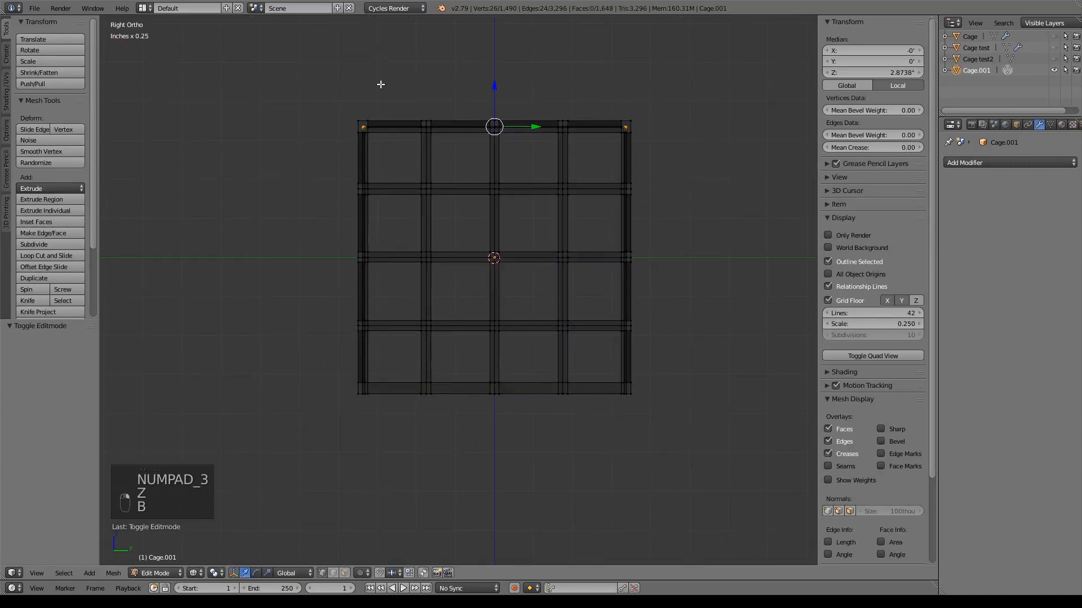
{"action": "key", "text": "a"}
{"action": "key", "text": "b"}
{"action": "left_click_drag", "start_coordinate": [381, 87], "coordinate": [706, 458]}
{"action": "key", "text": "h"}
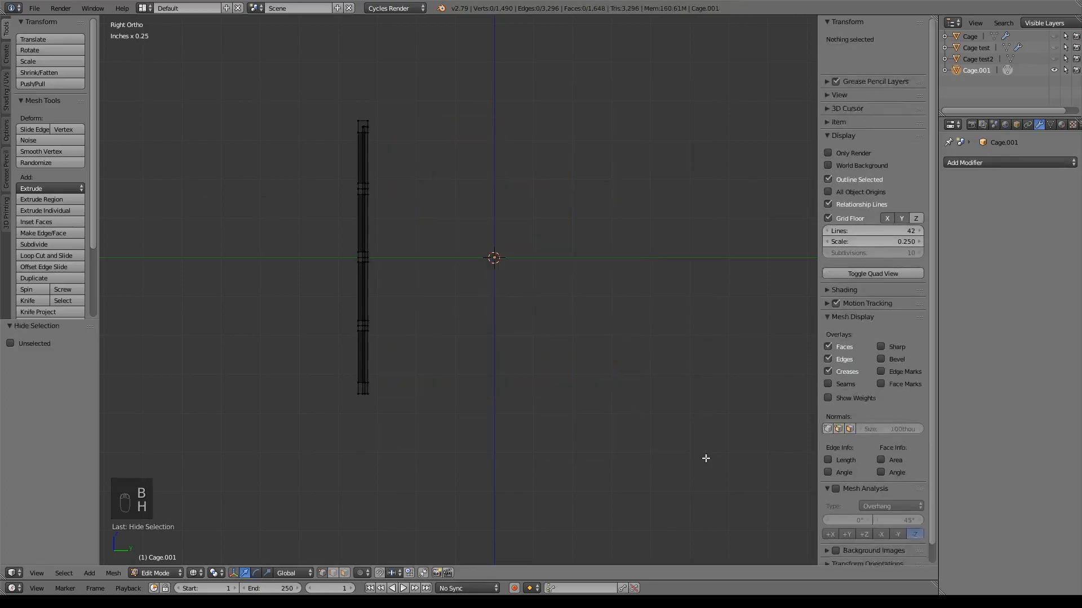
Delete the vertices of the front wall's middle vertical bar from the central crossbar down to the base.
{"action": "key", "text": "KP_1"}
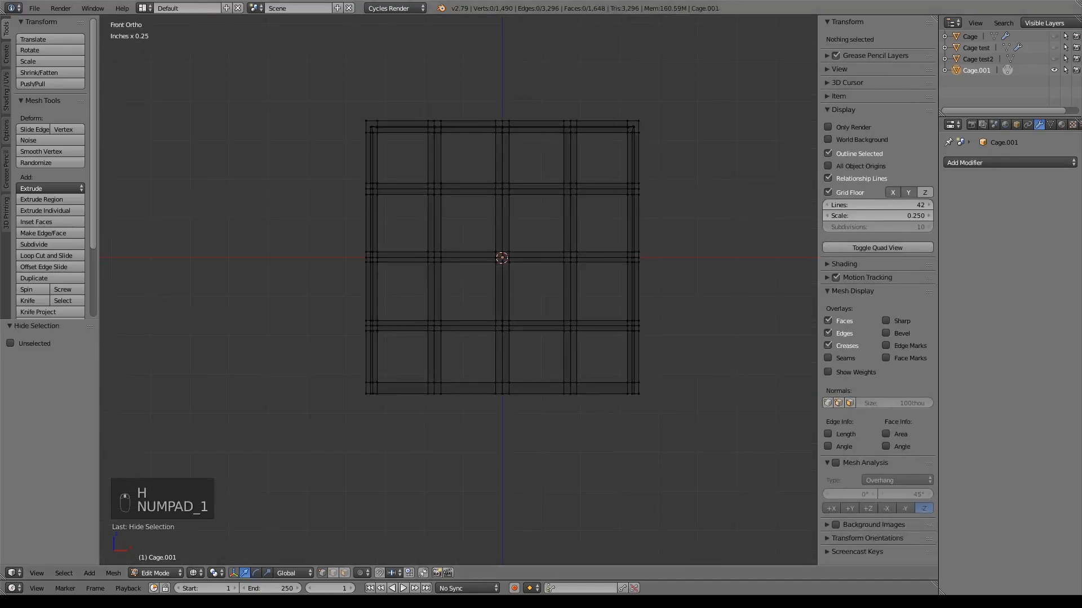
{"action": "scroll", "coordinate": [599, 380], "scroll_direction": "up", "scroll_amount": 4}
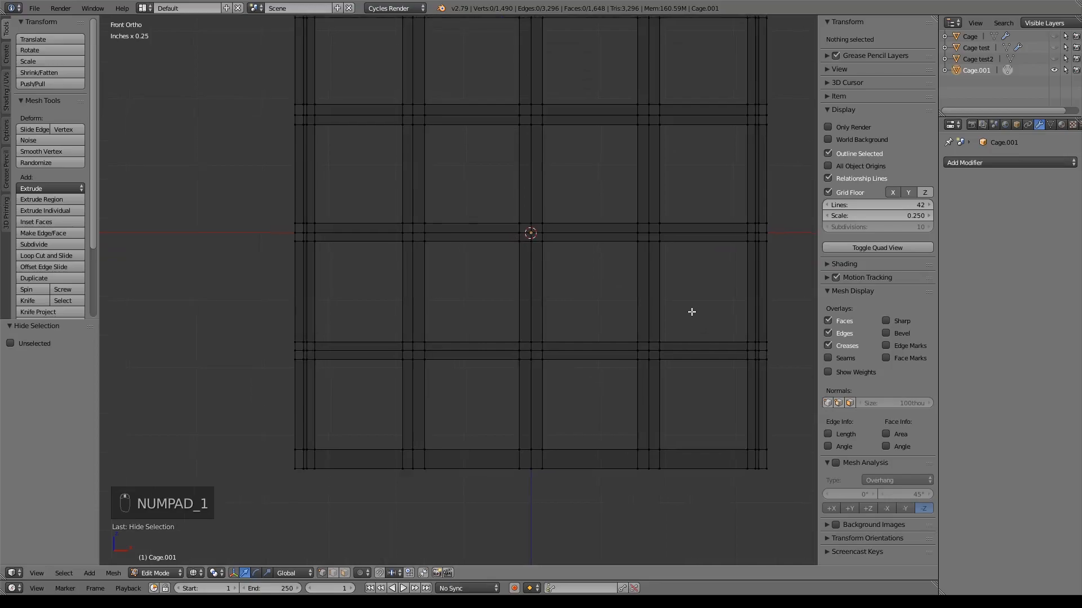
{"action": "key", "text": "b"}
{"action": "left_click_drag", "start_coordinate": [487, 180], "coordinate": [601, 502]}
{"action": "middle_click_drag", "start_coordinate": [653, 420], "coordinate": [615, 426], "text": "shift"}
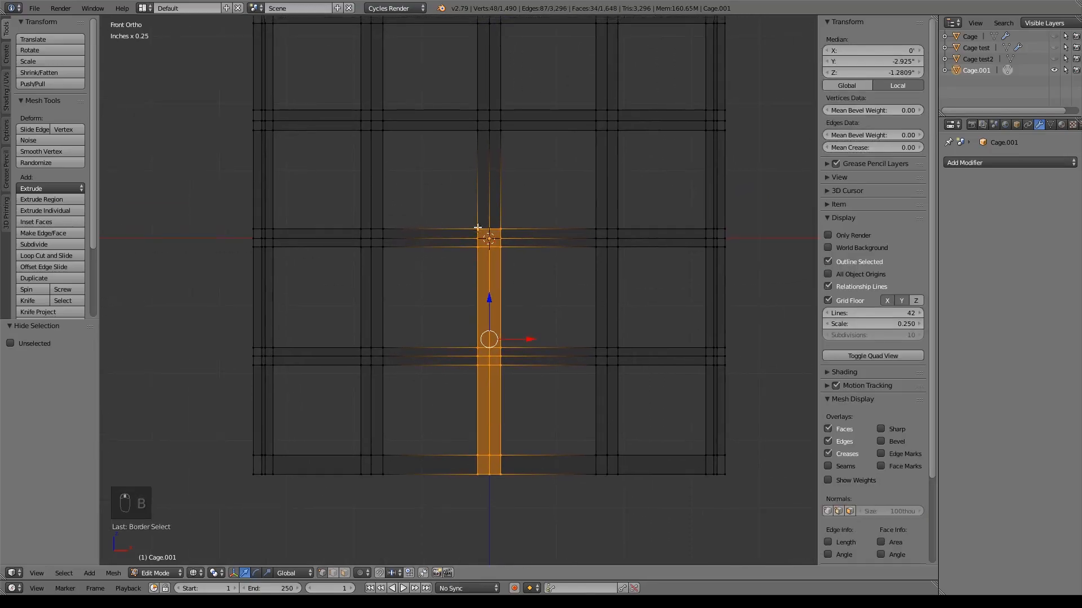
{"action": "key", "text": "x"}
{"action": "left_click", "coordinate": [492, 258]}
{"action": "middle_click_drag", "start_coordinate": [578, 237], "coordinate": [574, 246], "text": "shift"}
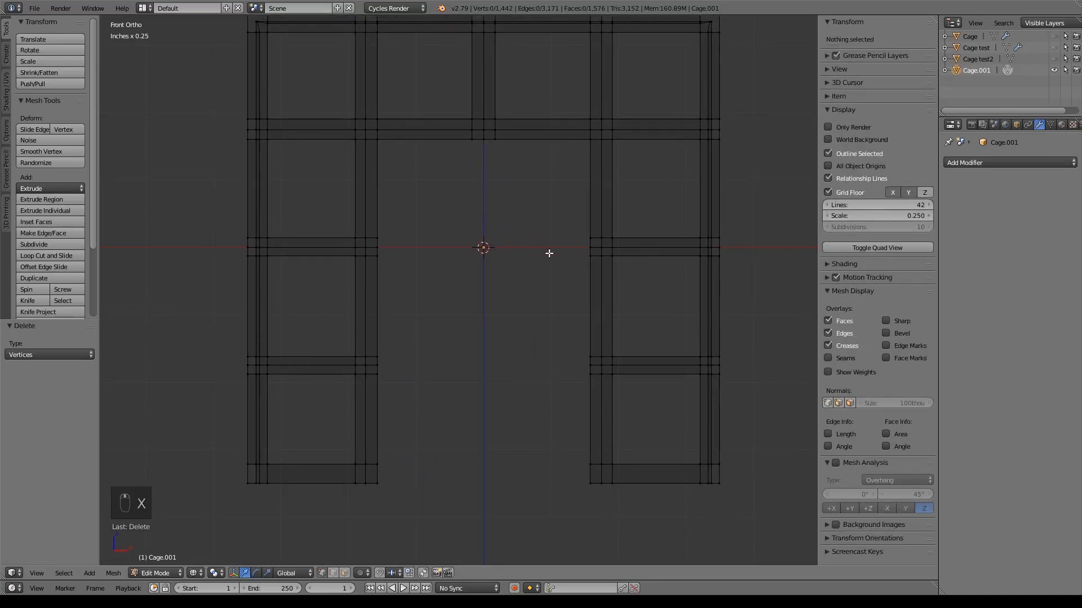
Extrude the border edges around the front wall's opening in place and scale the extrusion to 0.894 along X.
{"action": "key", "text": "b"}
{"action": "left_click_drag", "start_coordinate": [371, 135], "coordinate": [596, 495]}
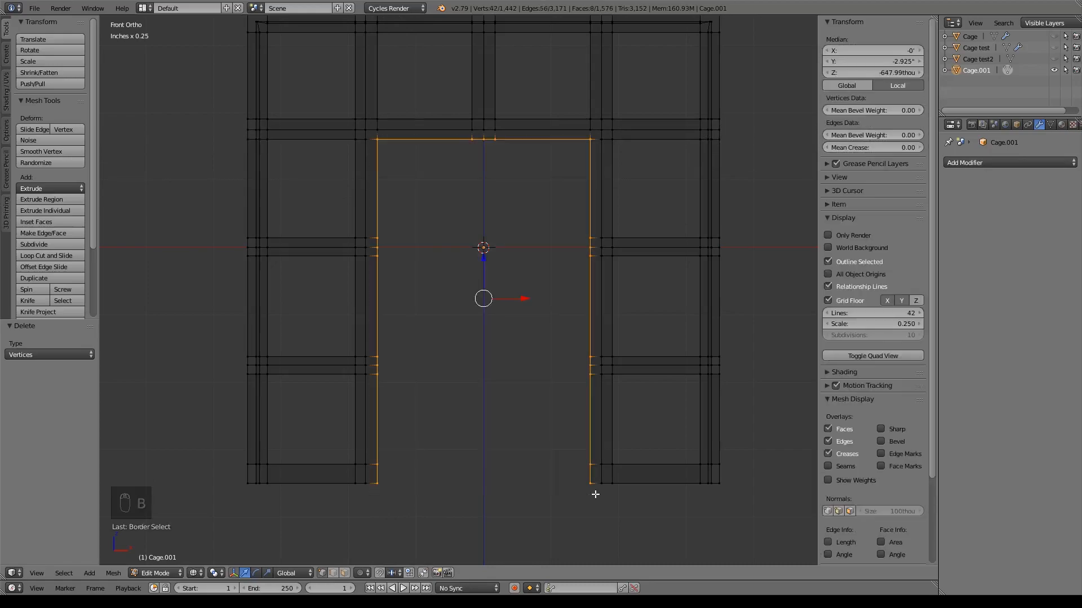
{"action": "key", "text": "e"}
{"action": "right_click", "coordinate": [594, 493]}
{"action": "key", "text": "s"}
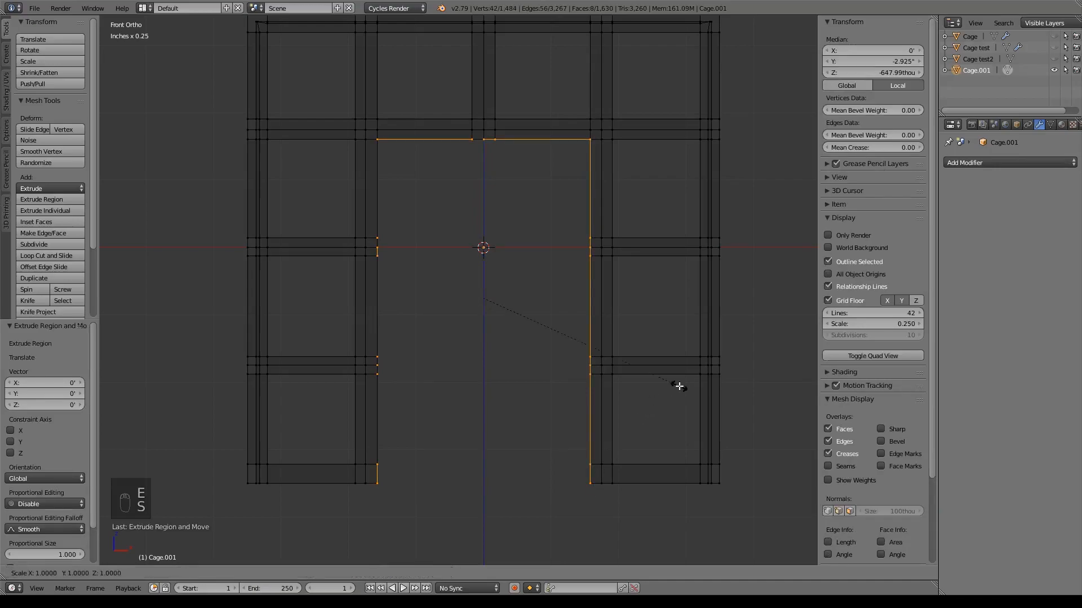
{"action": "key", "text": "x"}
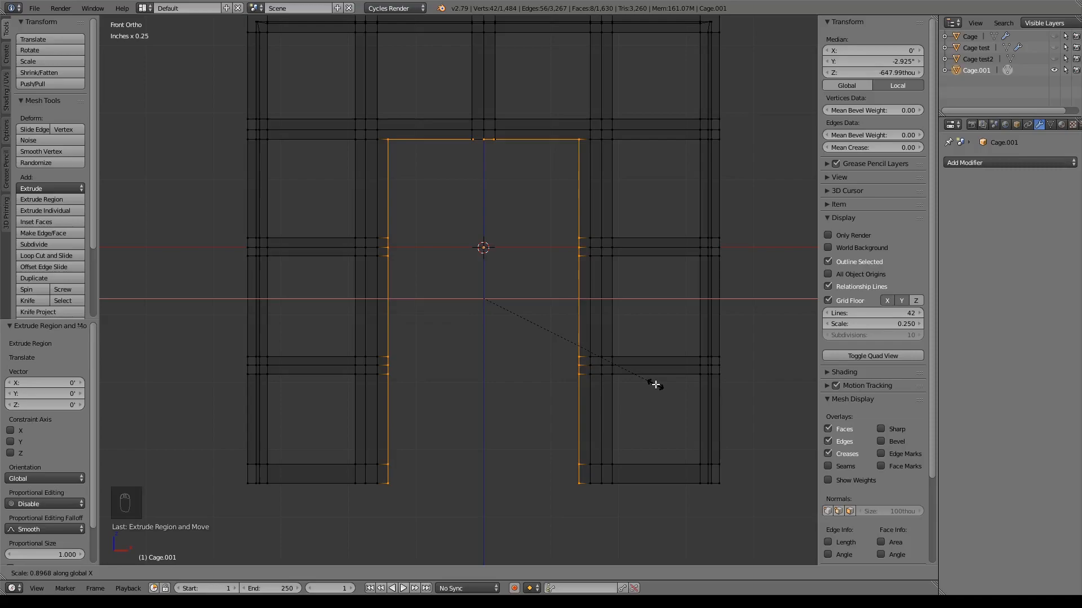
{"action": "left_click", "coordinate": [654, 385]}
Keep only the opening's extruded top edge selected and move it -45.9 thou along Z.
{"action": "key", "text": "b"}
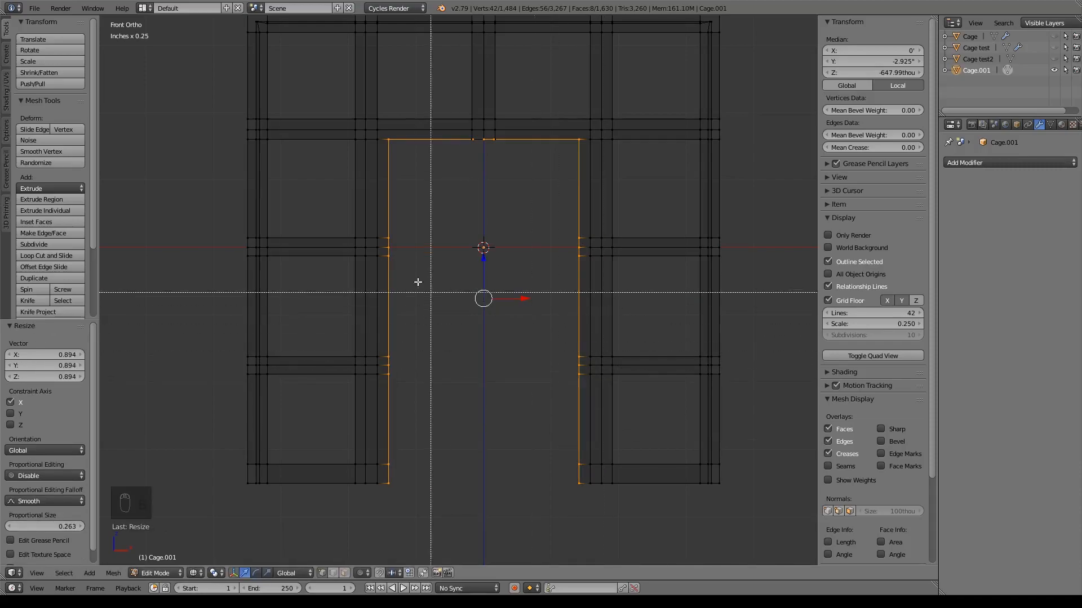
{"action": "middle_click_drag", "start_coordinate": [340, 209], "coordinate": [631, 537]}
{"action": "left_click_drag", "start_coordinate": [484, 100], "coordinate": [484, 112]}
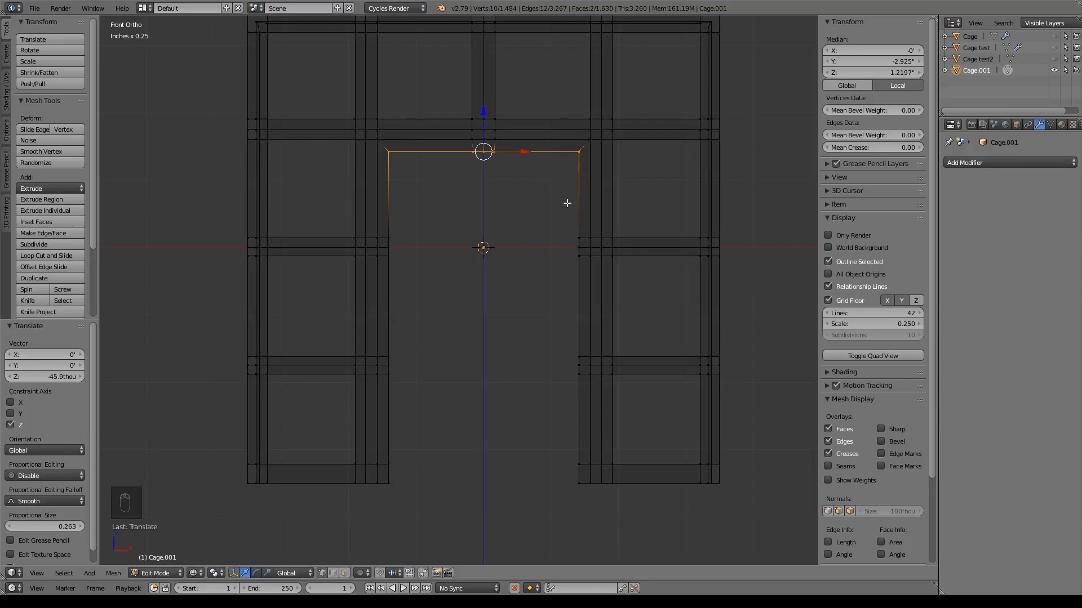
Select the facing ends of the bottom bar across the opening and join them with Bridge Edge Loops.
{"action": "key", "text": "a"}
{"action": "key", "text": "b"}
{"action": "left_click_drag", "start_coordinate": [384, 456], "coordinate": [587, 494]}
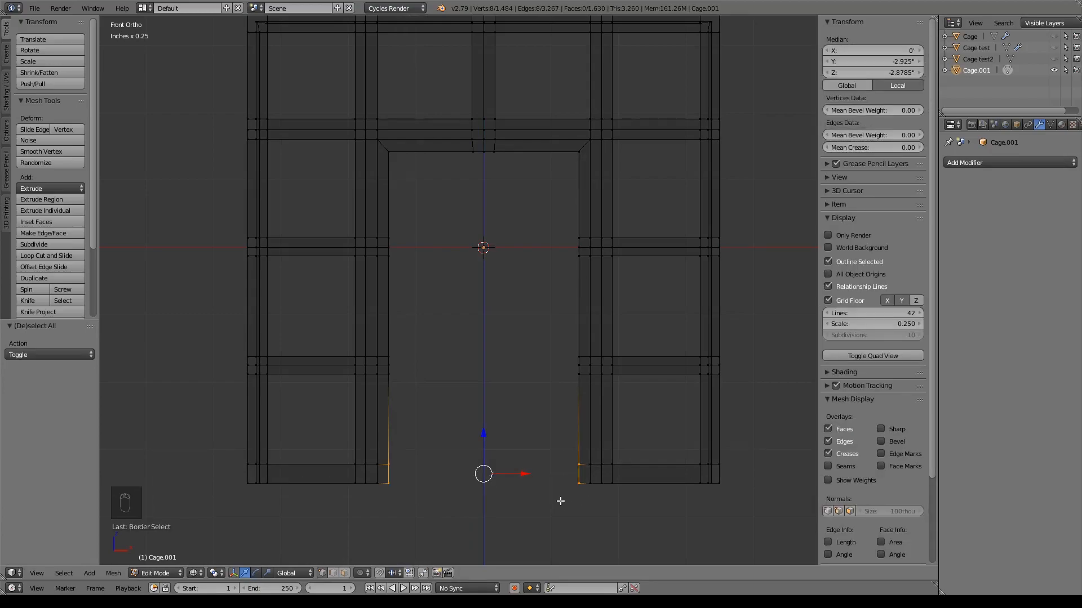
{"action": "key", "text": "space"}
{"action": "type", "text": "bri"}
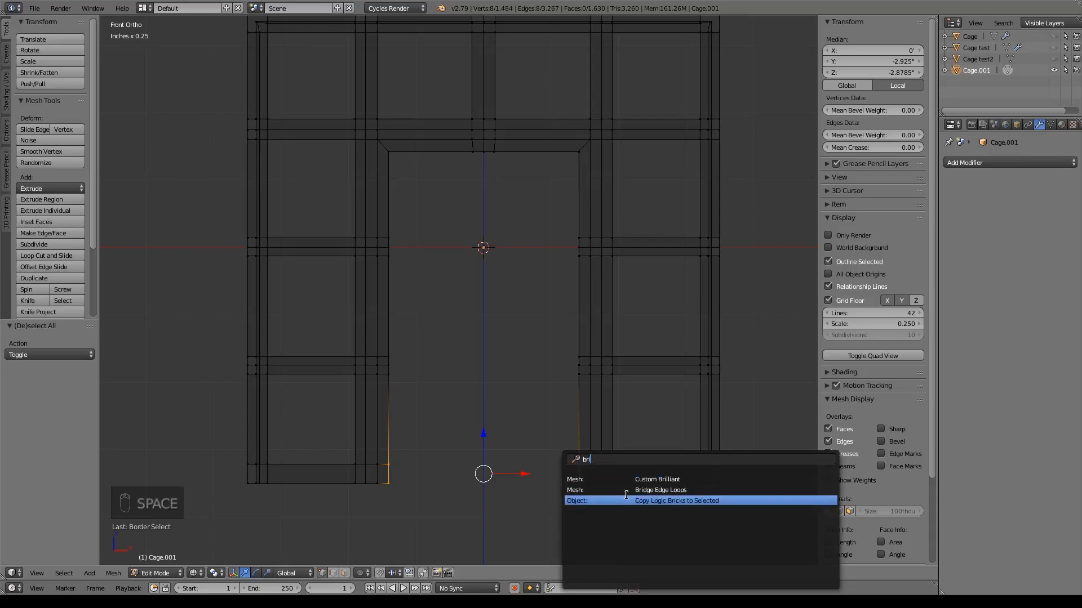
{"action": "left_click", "coordinate": [649, 489]}
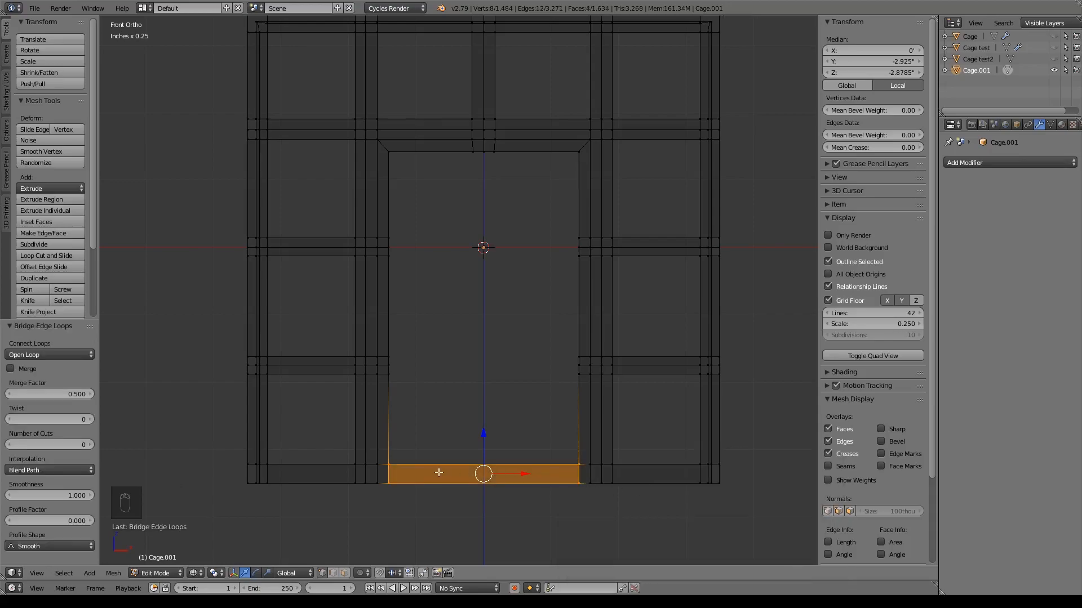
Bridge the facing ends of the lower crossbar across the opening with Bridge Edge Loops.
{"action": "key", "text": "a"}
{"action": "key", "text": "b"}
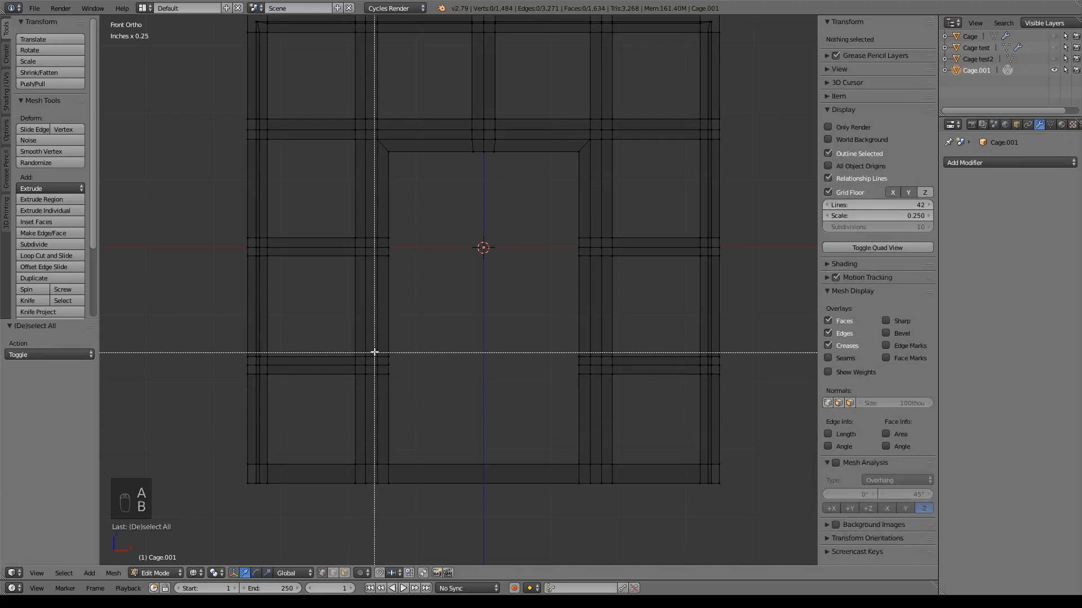
{"action": "left_click_drag", "start_coordinate": [382, 344], "coordinate": [583, 396]}
{"action": "key", "text": "space"}
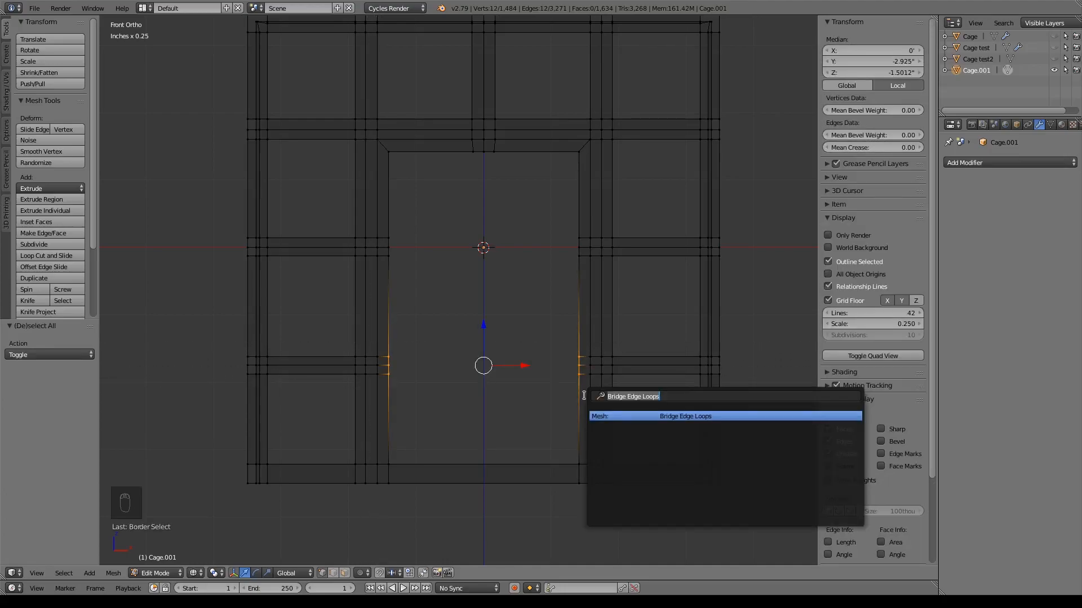
{"action": "key", "text": "Return"}
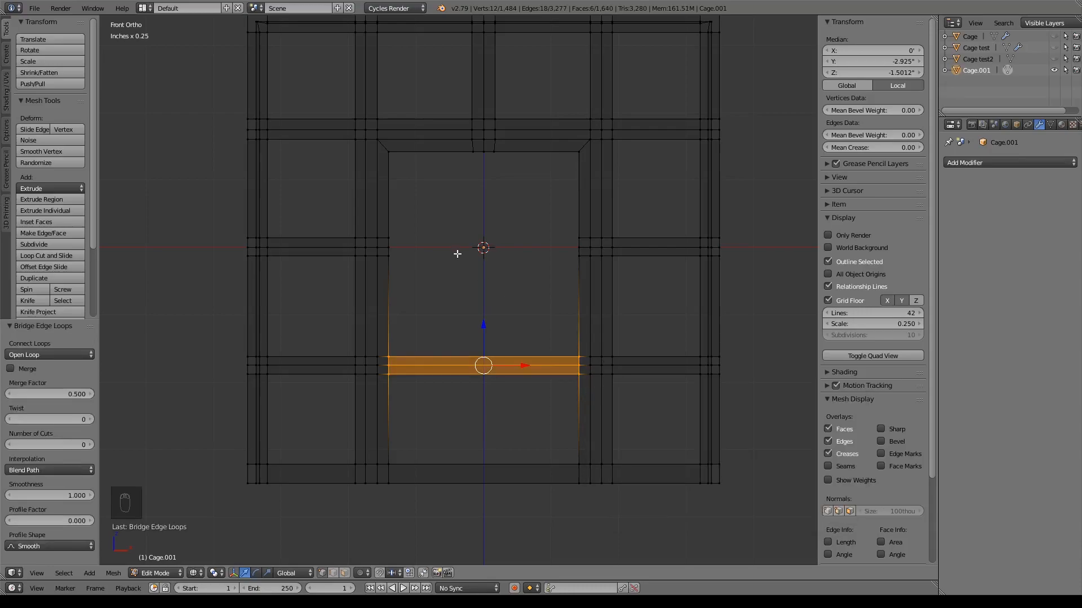
{"action": "key", "text": "b"}
{"action": "left_click_drag", "start_coordinate": [387, 229], "coordinate": [582, 276]}
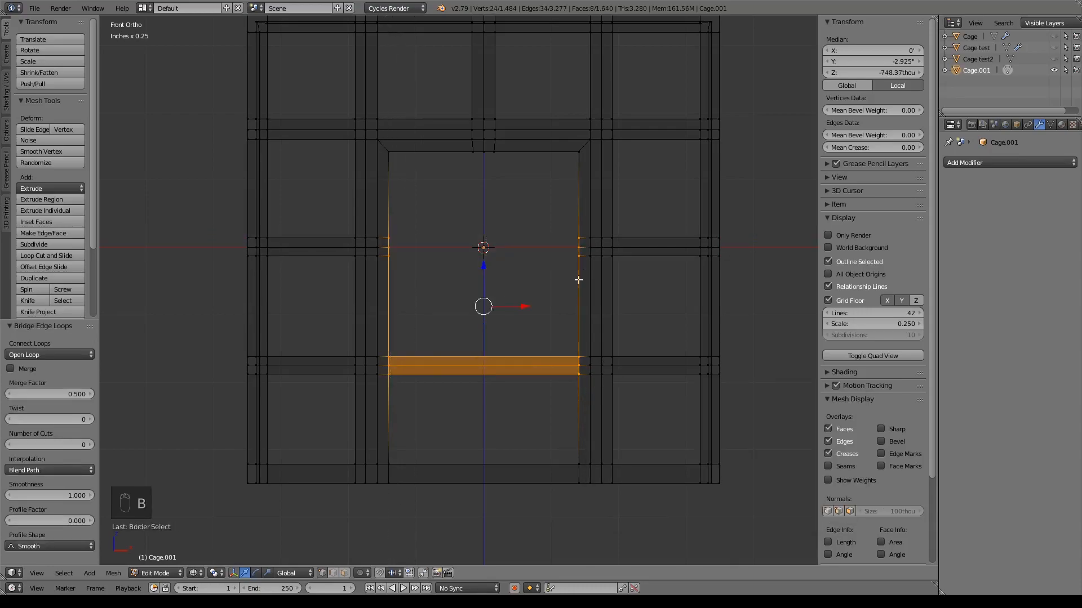
{"action": "key", "text": "b"}
{"action": "left_click_drag", "start_coordinate": [380, 358], "coordinate": [617, 376]}
{"action": "key", "text": "space"}
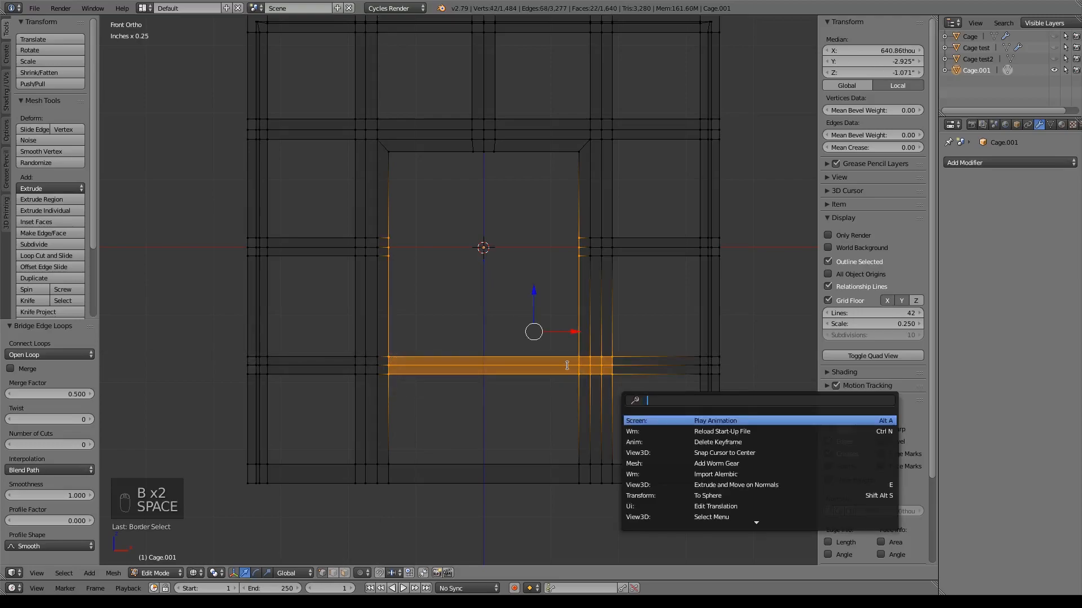
{"action": "key", "text": "Escape"}
{"action": "key", "text": "ctrl+z"}
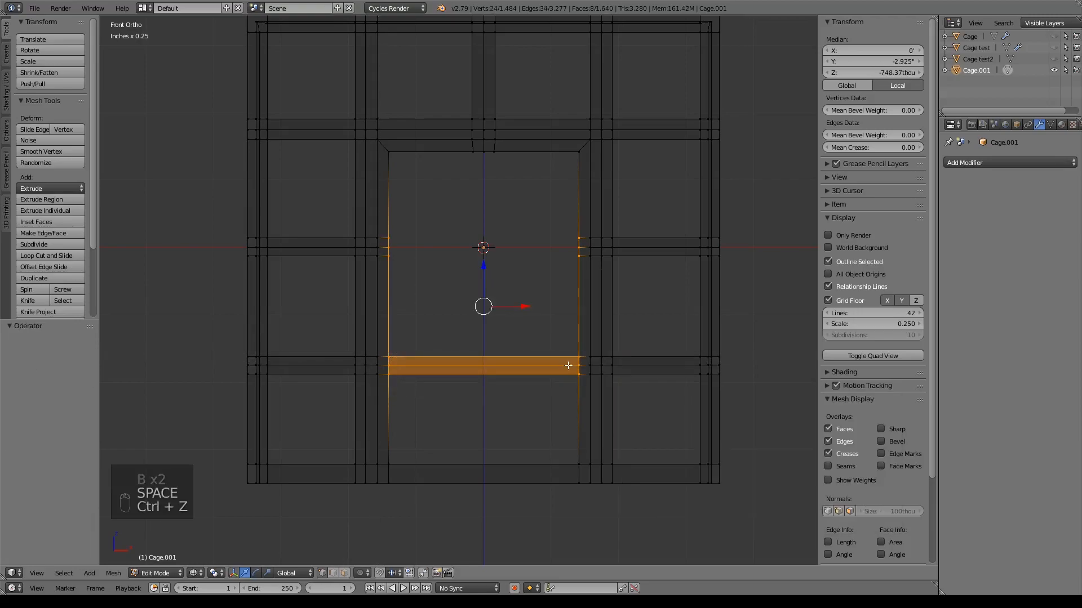
Bridge the facing ends of the central crossbar across the opening with Bridge Edge Loops.
{"action": "key", "text": "a"}
{"action": "key", "text": "b"}
{"action": "left_click_drag", "start_coordinate": [383, 224], "coordinate": [582, 278]}
{"action": "key", "text": "space"}
{"action": "key", "text": "Return"}
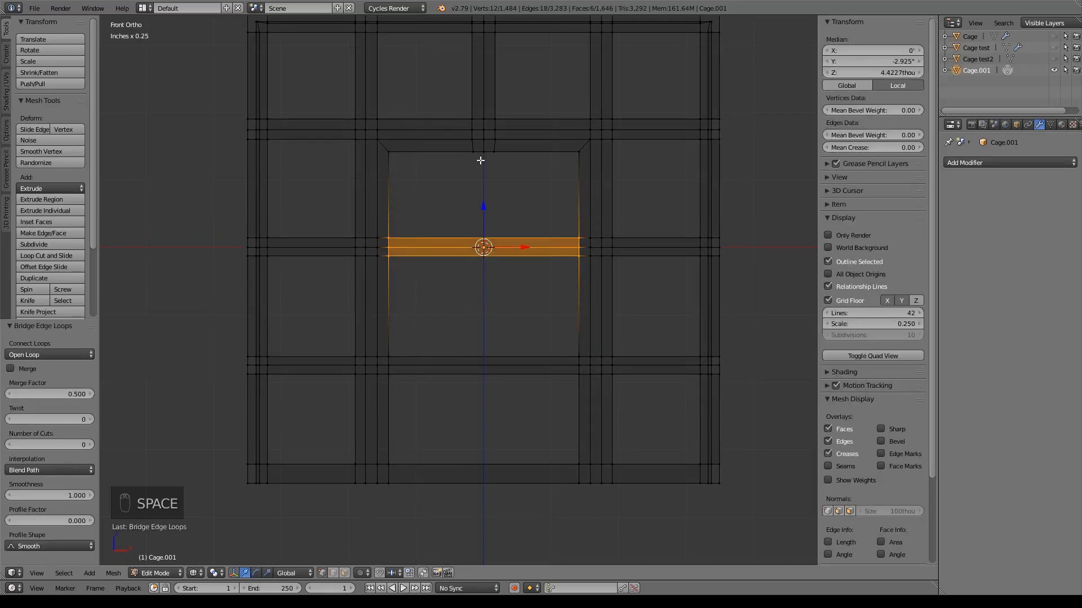
Add three evenly spaced vertical loop cuts to each of the central, lower and bottom bridged bars.
{"action": "key", "text": "ctrl+r"}
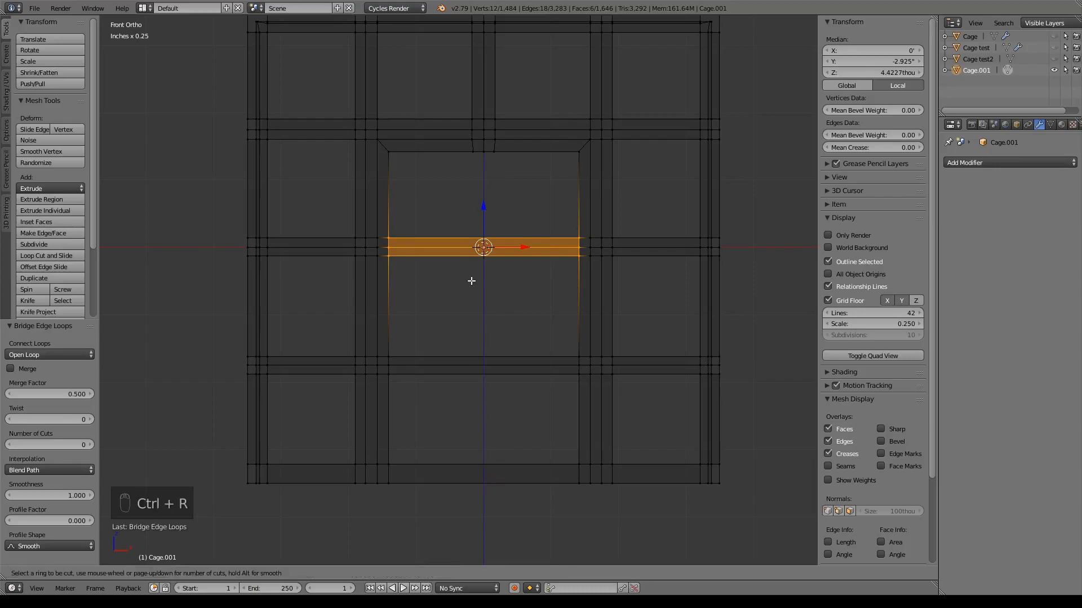
{"action": "scroll", "coordinate": [476, 260], "scroll_direction": "up", "scroll_amount": 1}
{"action": "left_click", "coordinate": [477, 260]}
{"action": "right_click", "coordinate": [477, 260]}
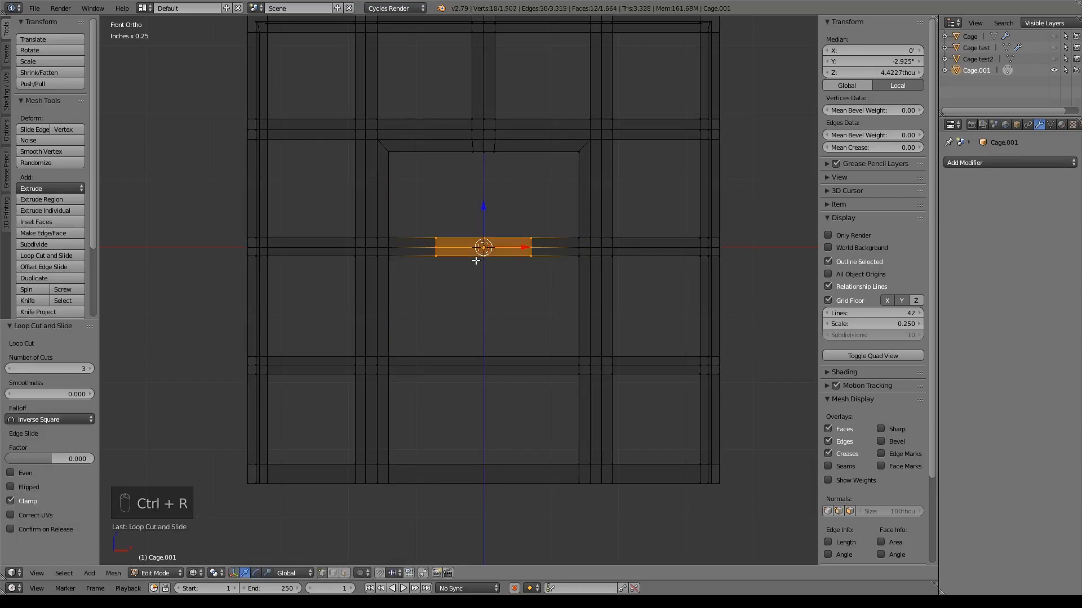
{"action": "key", "text": "ctrl+r"}
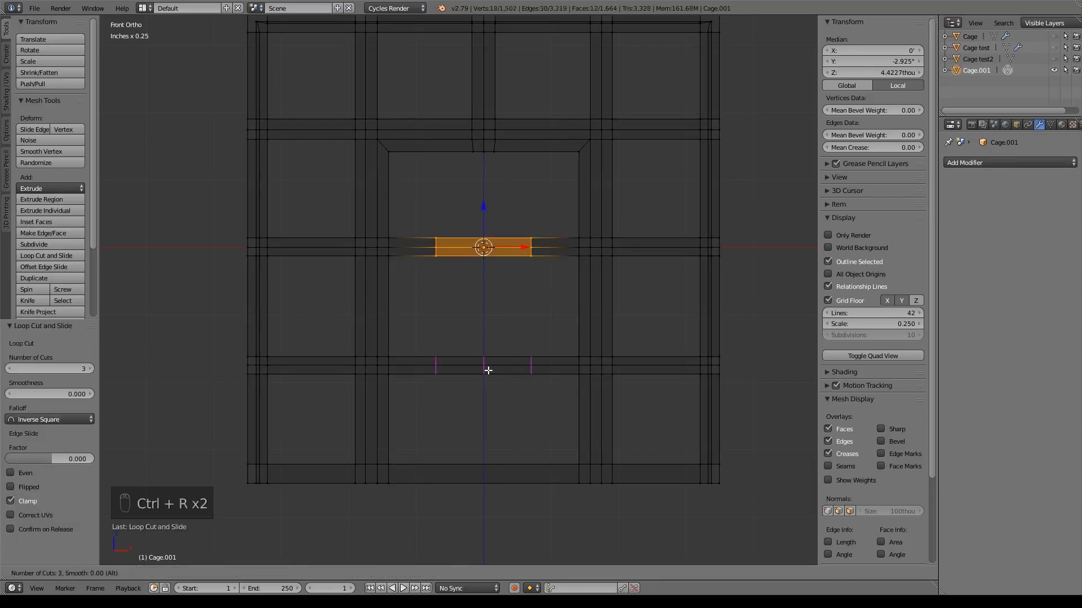
{"action": "left_click", "coordinate": [488, 369]}
{"action": "right_click", "coordinate": [488, 369]}
{"action": "key", "text": "ctrl+r"}
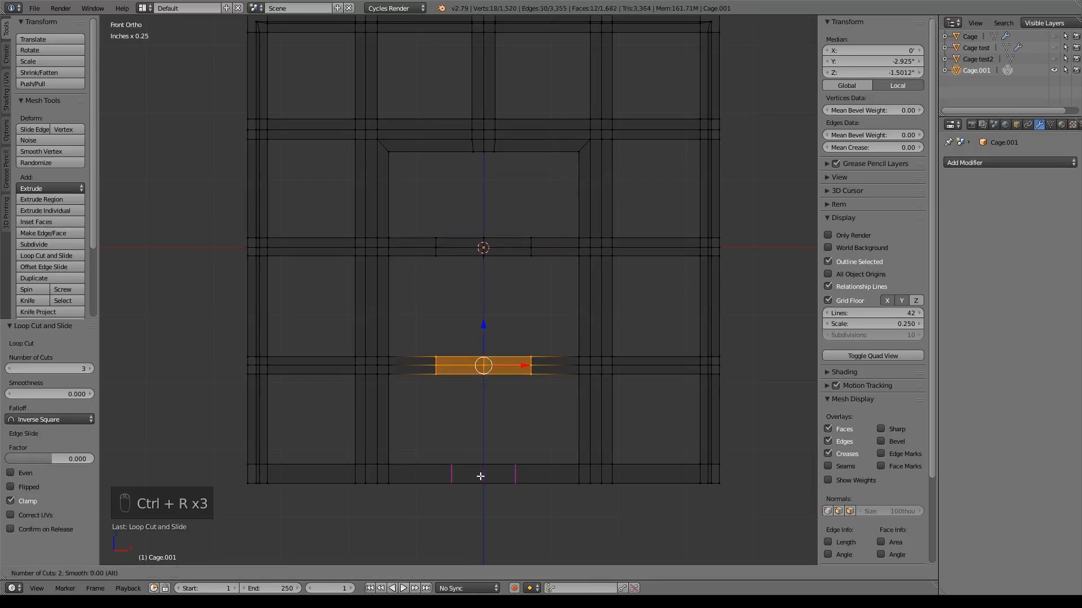
{"action": "left_click", "coordinate": [481, 475]}
{"action": "right_click", "coordinate": [480, 476]}
Select the outer loop cuts of the three bridged bars and scale them inward along X to match the central bar's width.
{"action": "key", "text": "a"}
{"action": "key", "text": "b"}
{"action": "left_click_drag", "start_coordinate": [514, 222], "coordinate": [548, 507]}
{"action": "key", "text": "b"}
{"action": "left_click_drag", "start_coordinate": [421, 216], "coordinate": [463, 507]}
{"action": "key", "text": "s"}
{"action": "key", "text": "x"}
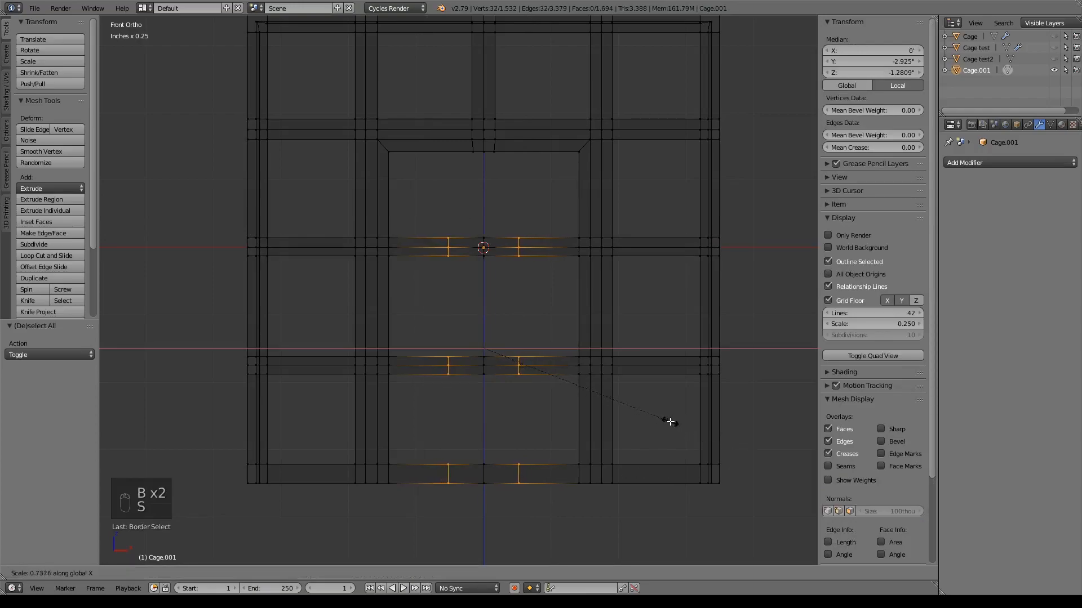
{"action": "left_click", "coordinate": [536, 366]}
Align the loops just right of the centre line, including the top bar's matching vertices, by scaling them to 0 along X.
{"action": "key", "text": "b"}
{"action": "left_click_drag", "start_coordinate": [490, 145], "coordinate": [521, 513]}
{"action": "key", "text": "b"}
{"action": "key", "text": "a"}
{"action": "key", "text": "b"}
{"action": "key", "text": "s"}
{"action": "key", "text": "x"}
{"action": "key", "text": "0"}
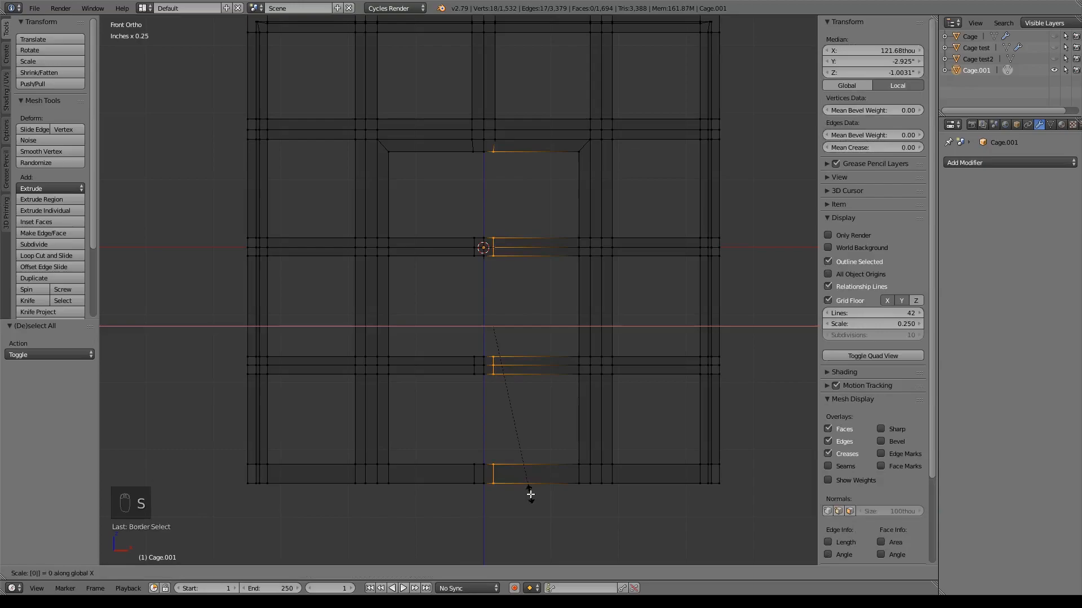
{"action": "key", "text": "Return"}
Align the loops and top-bar vertices just left of the centre line by scaling them to 0 along X.
{"action": "key", "text": "a"}
{"action": "key", "text": "b"}
{"action": "left_click_drag", "start_coordinate": [455, 148], "coordinate": [478, 512]}
{"action": "key", "text": "s"}
{"action": "key", "text": "x"}
{"action": "key", "text": "0"}
{"action": "key", "text": "Return"}
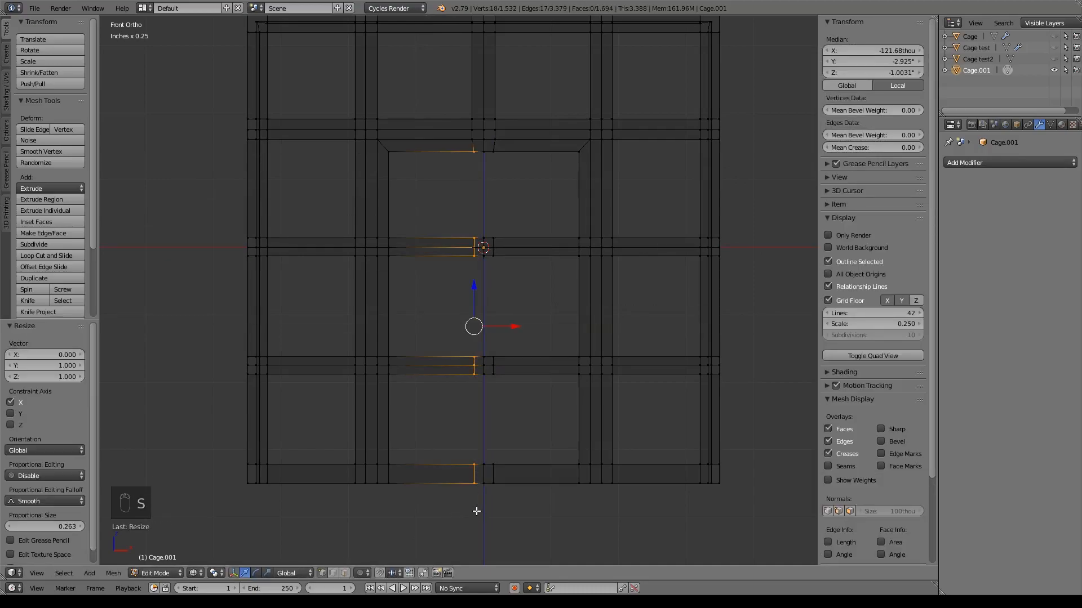
Bridge the facing central sections of the door frame's top bar and the central crossbar with Bridge Edge Loops.
{"action": "key", "text": "a"}
{"action": "key", "text": "b"}
{"action": "left_click_drag", "start_coordinate": [463, 142], "coordinate": [510, 245]}
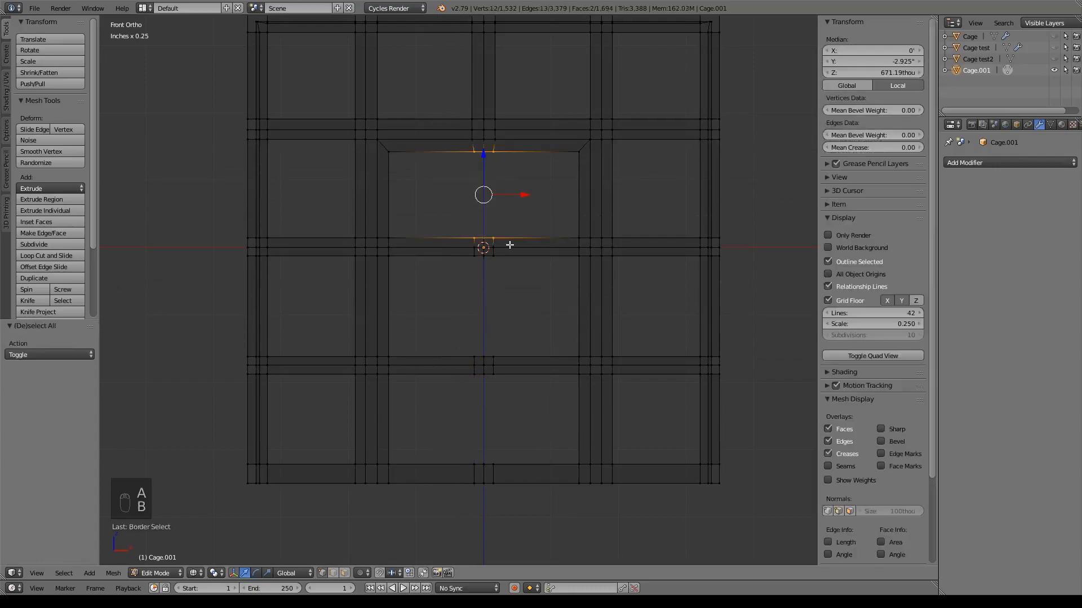
{"action": "key", "text": "space"}
{"action": "key", "text": "Return"}
Bridge the facing central sections of the central and lower crossbars with Bridge Edge Loops.
{"action": "key", "text": "a"}
{"action": "key", "text": "b"}
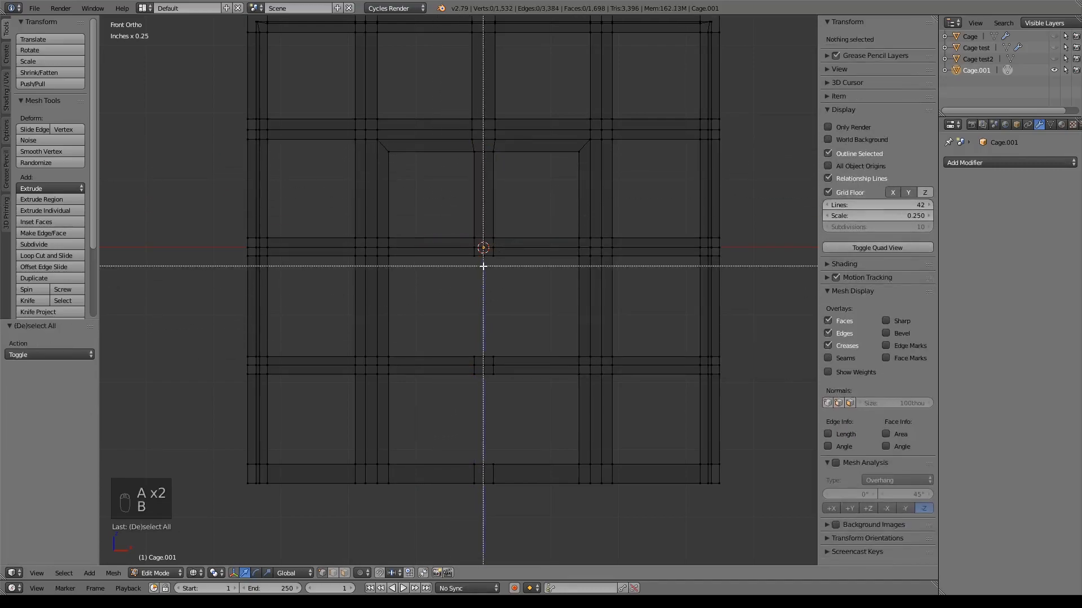
{"action": "left_click_drag", "start_coordinate": [466, 253], "coordinate": [513, 361]}
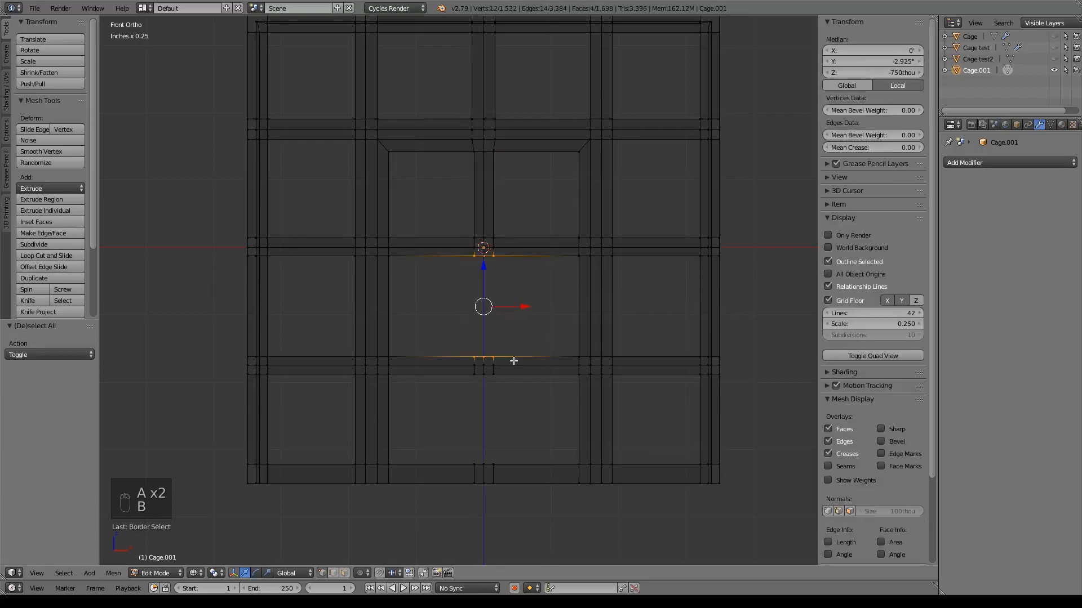
{"action": "key", "text": "space"}
{"action": "key", "text": "Return"}
Bridge the facing central sections of the lower crossbar and the bottom bar with Bridge Edge Loops.
{"action": "key", "text": "a"}
{"action": "key", "text": "b"}
{"action": "left_click_drag", "start_coordinate": [464, 370], "coordinate": [504, 470]}
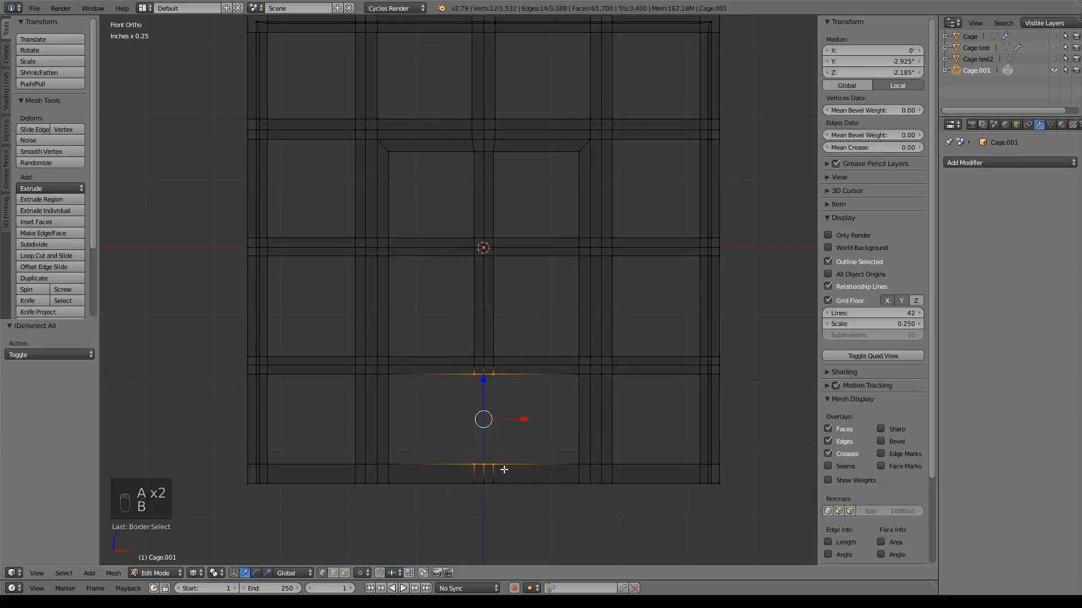
{"action": "key", "text": "space"}
{"action": "type", "text": "brid"}
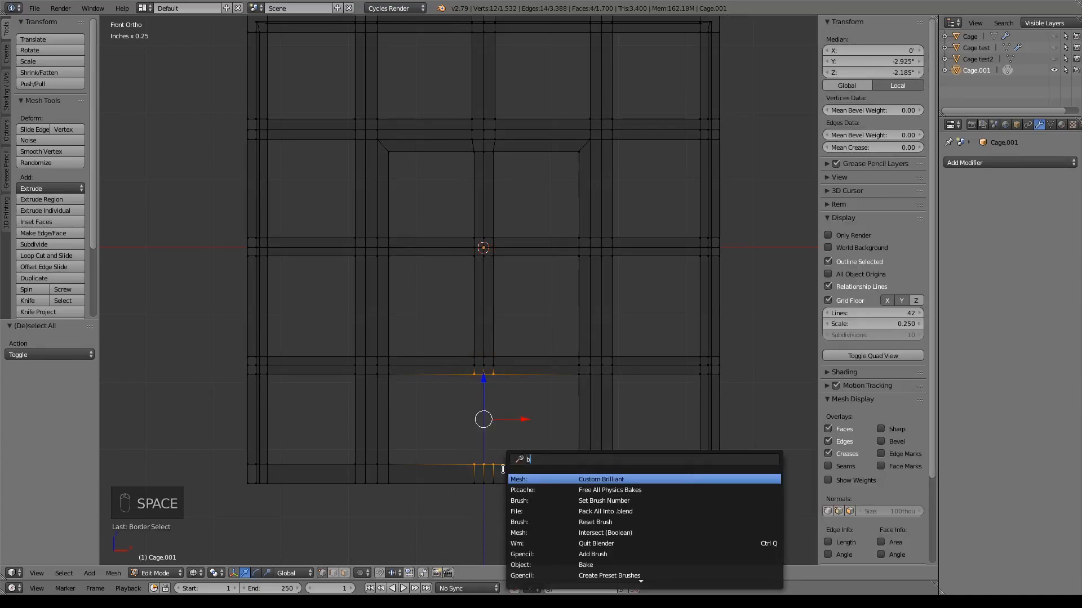
{"action": "key", "text": "Return"}
Delete the four inner side faces of the door cell right of the central bar, between the central and lower crossbars.
{"action": "key", "text": "a"}
{"action": "key", "text": "z"}
{"action": "mouse_move", "coordinate": [541, 435]}
{"action": "middle_mouse_down"}
{"action": "mouse_move", "coordinate": [553, 419]}
{"action": "mouse_move", "coordinate": [514, 379]}
{"action": "mouse_move", "coordinate": [536, 376]}
{"action": "middle_mouse_up"}
{"action": "key", "text": "a"}
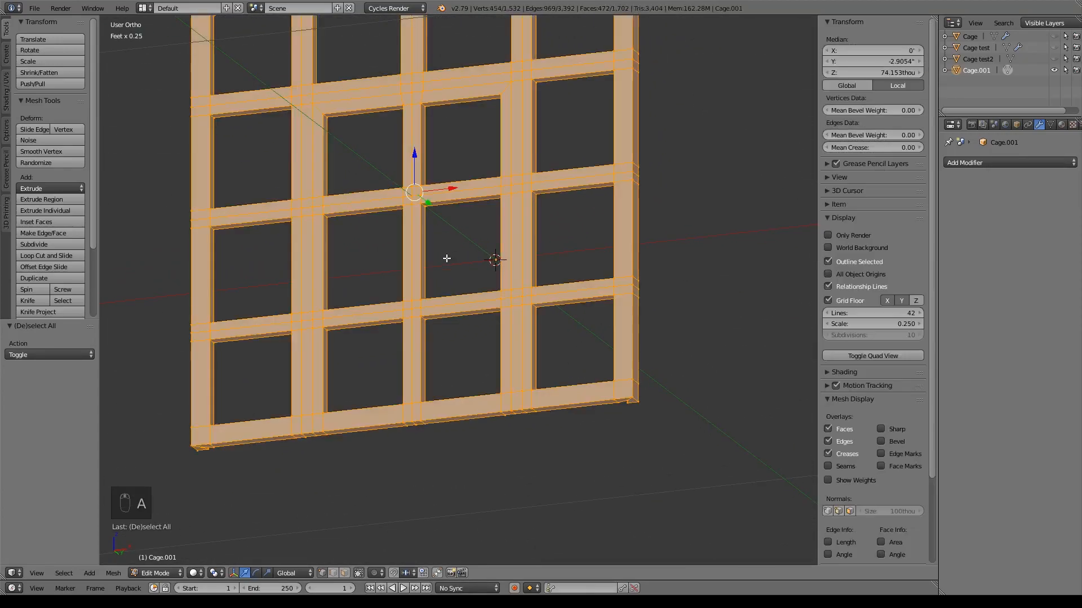
{"action": "scroll", "coordinate": [483, 193], "scroll_direction": "up", "scroll_amount": 5}
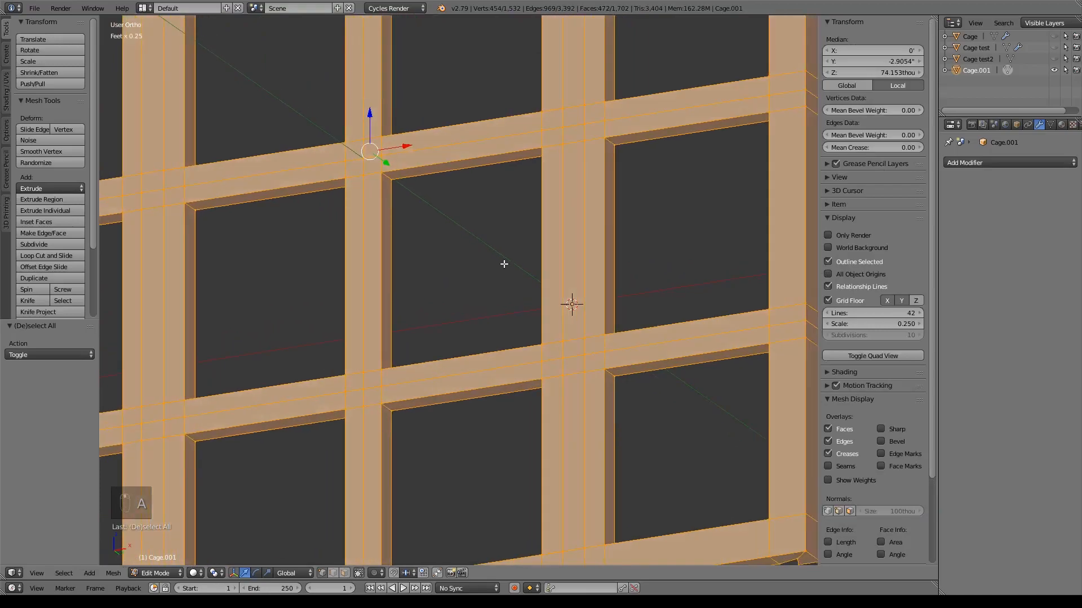
{"action": "middle_click_drag", "start_coordinate": [504, 264], "coordinate": [563, 224], "text": "shift"}
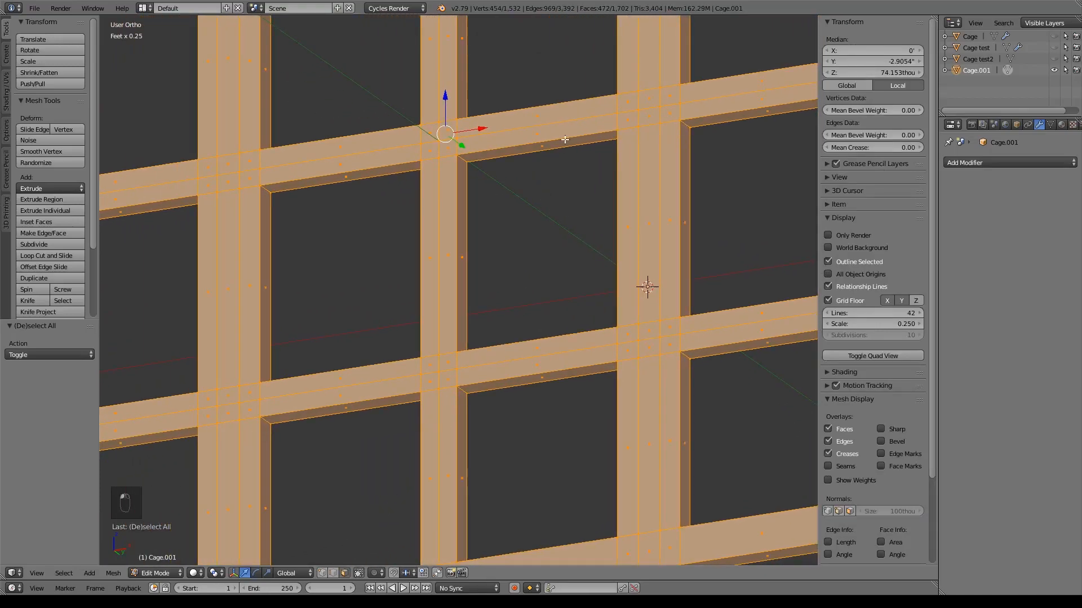
{"action": "right_click", "coordinate": [539, 161]}
{"action": "right_click", "coordinate": [467, 251], "text": "shift"}
{"action": "mouse_move", "coordinate": [543, 302]}
{"action": "middle_mouse_down"}
{"action": "mouse_move", "coordinate": [597, 360]}
{"action": "mouse_move", "coordinate": [542, 291]}
{"action": "middle_mouse_up"}
{"action": "right_click", "coordinate": [566, 316], "text": "shift"}
{"action": "right_click", "coordinate": [626, 217], "text": "shift"}
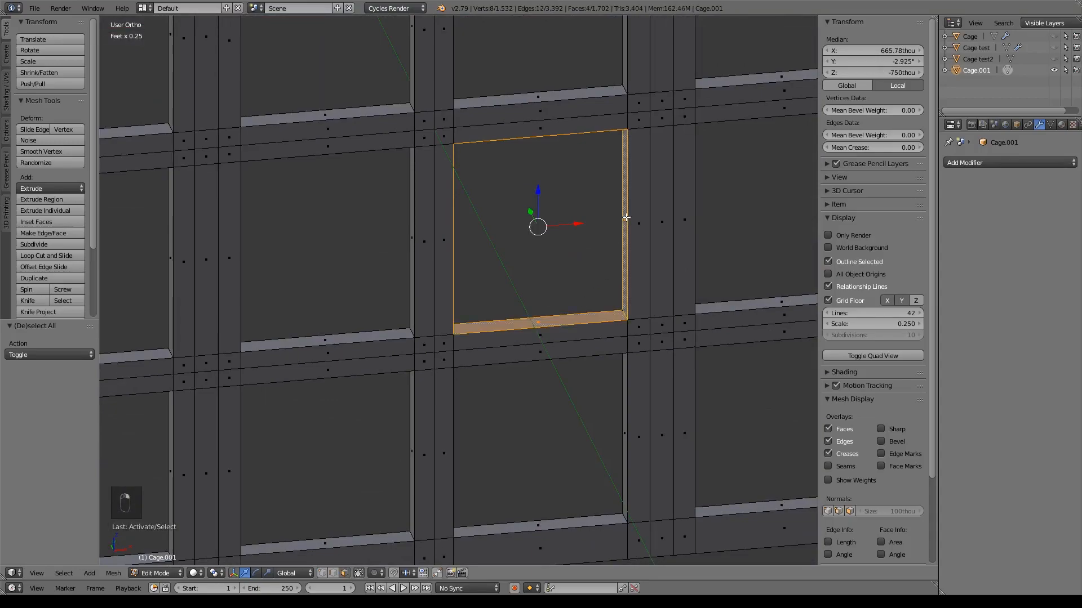
{"action": "key", "text": "x"}
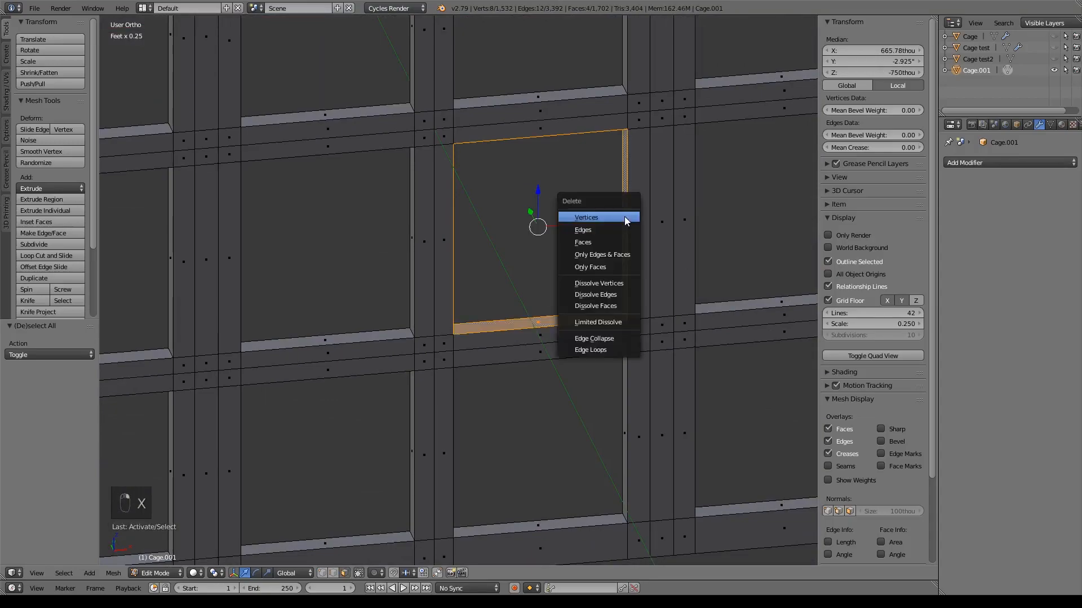
{"action": "left_click", "coordinate": [596, 241]}
Select the four front edges of the emptied cell and fill them with a face.
{"action": "middle_click_drag", "start_coordinate": [596, 240], "coordinate": [586, 265]}
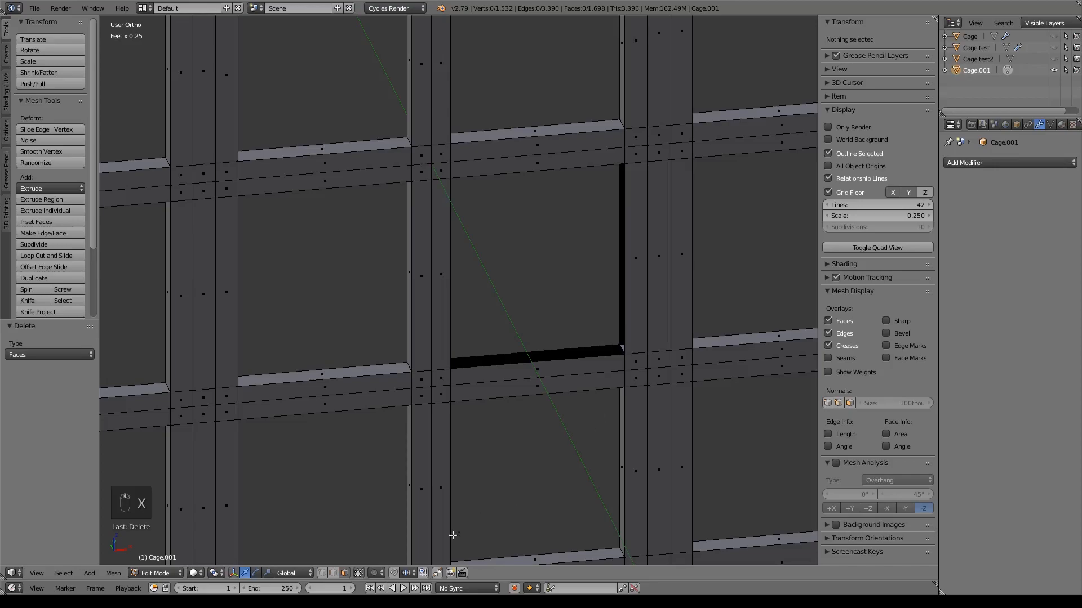
{"action": "left_click", "coordinate": [334, 573]}
{"action": "right_click", "coordinate": [597, 165]}
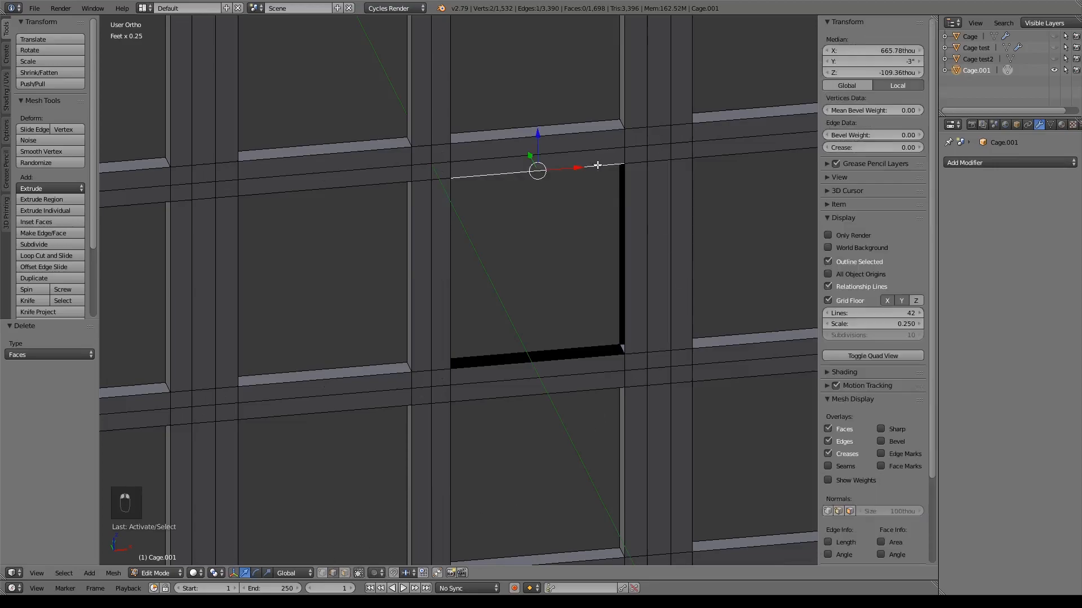
{"action": "right_click", "coordinate": [626, 195], "text": "shift"}
{"action": "right_click", "coordinate": [573, 361], "text": "shift"}
{"action": "right_click", "coordinate": [448, 270], "text": "shift"}
{"action": "key", "text": "f"}
Select the four back edges of the same cell and fill them with a second face.
{"action": "middle_click_drag", "start_coordinate": [485, 331], "coordinate": [622, 280]}
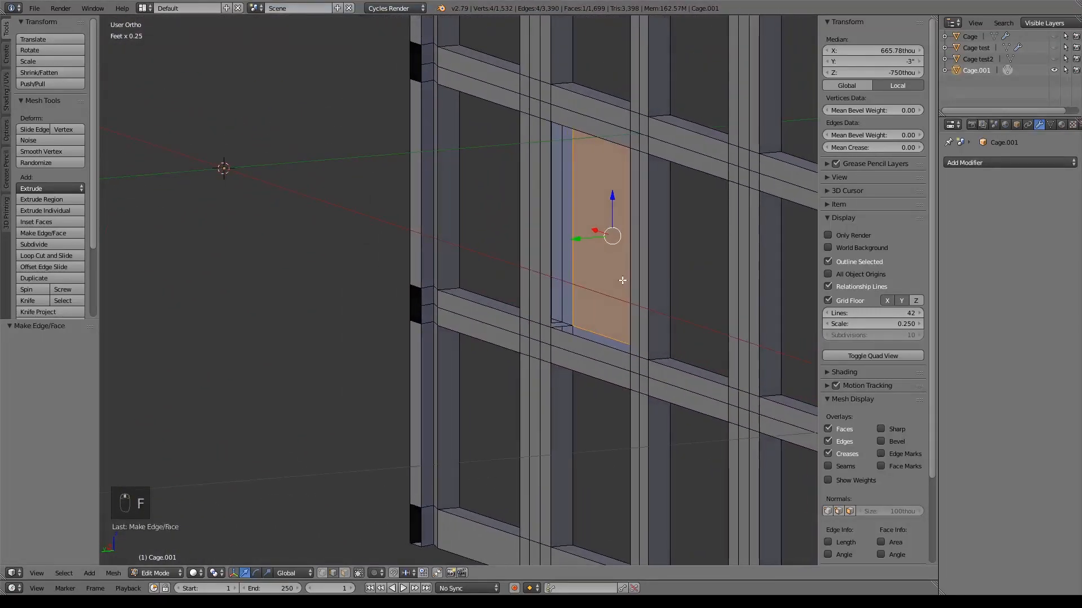
{"action": "right_click", "coordinate": [595, 336]}
{"action": "right_click", "coordinate": [548, 261], "text": "shift"}
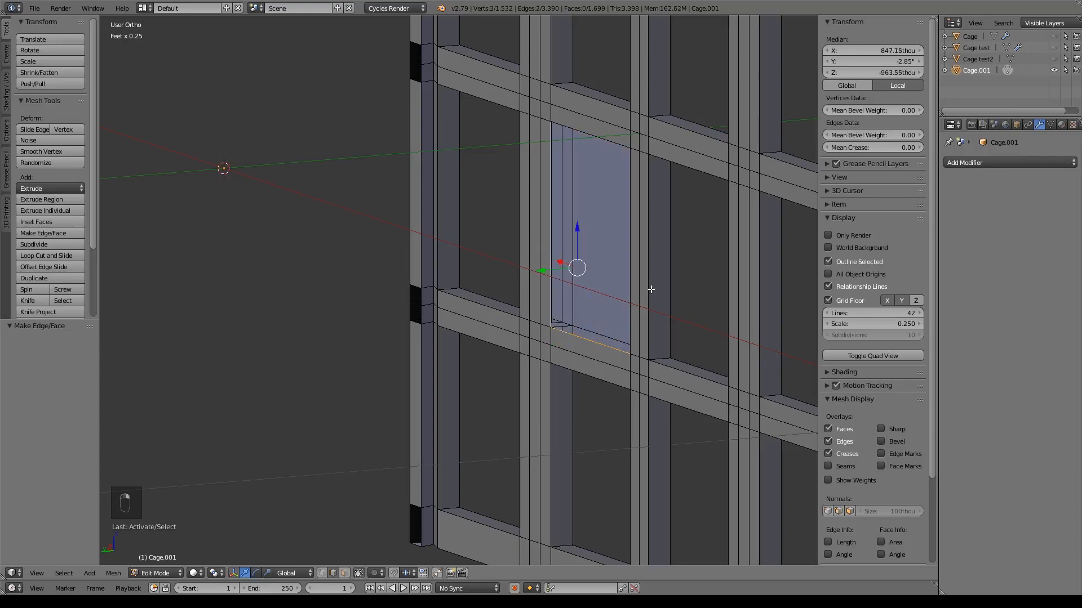
{"action": "right_click", "coordinate": [633, 284], "text": "shift"}
{"action": "right_click", "coordinate": [602, 140], "text": "shift"}
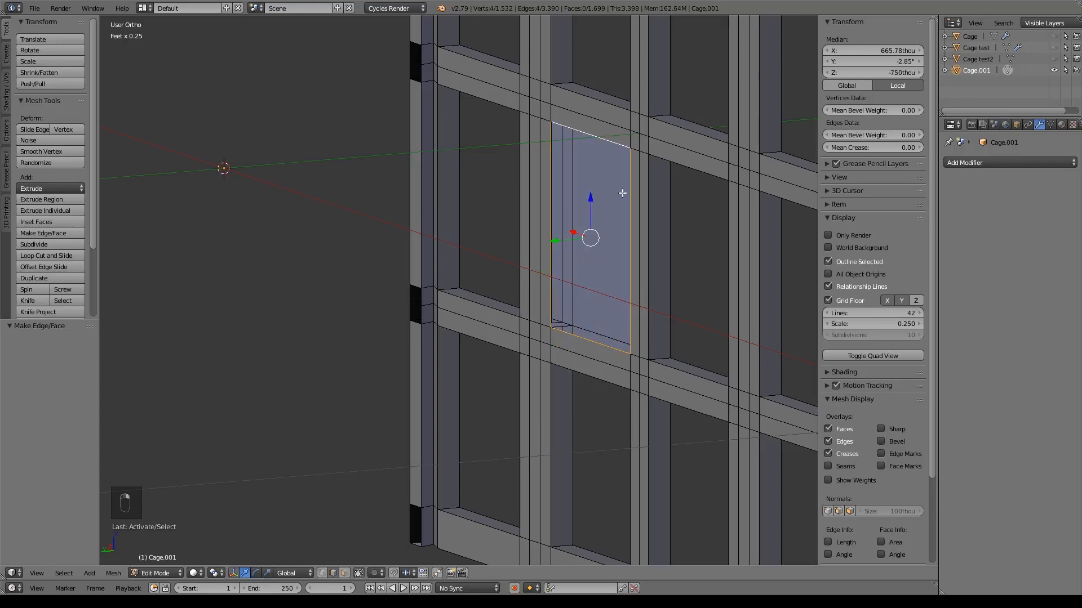
{"action": "key", "text": "f"}
{"action": "key", "text": "a"}
Select all front faces of the door frame around the opening and extrude them outward along Y by about 22.6 thou.
{"action": "middle_click_drag", "start_coordinate": [697, 311], "coordinate": [558, 326]}
{"action": "scroll", "coordinate": [628, 314], "scroll_direction": "down", "scroll_amount": 5}
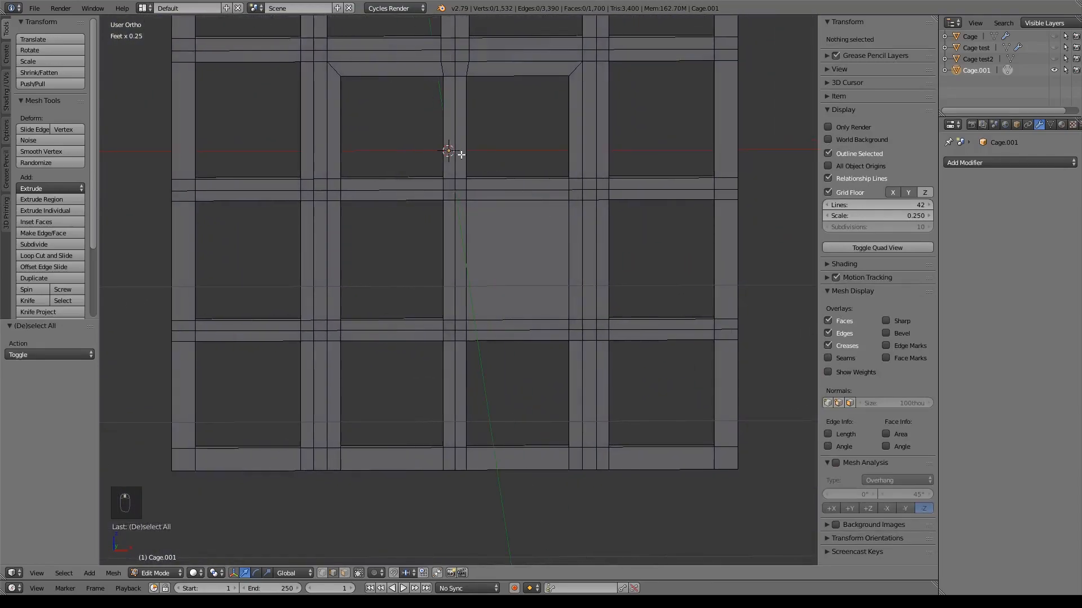
{"action": "right_click", "coordinate": [378, 66]}
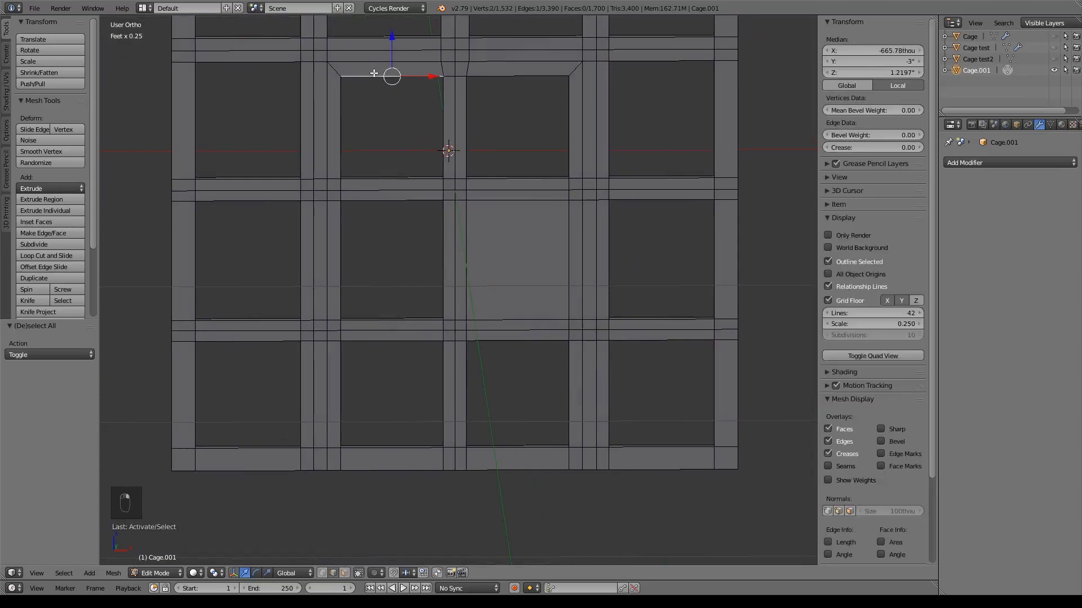
{"action": "left_click", "coordinate": [344, 572]}
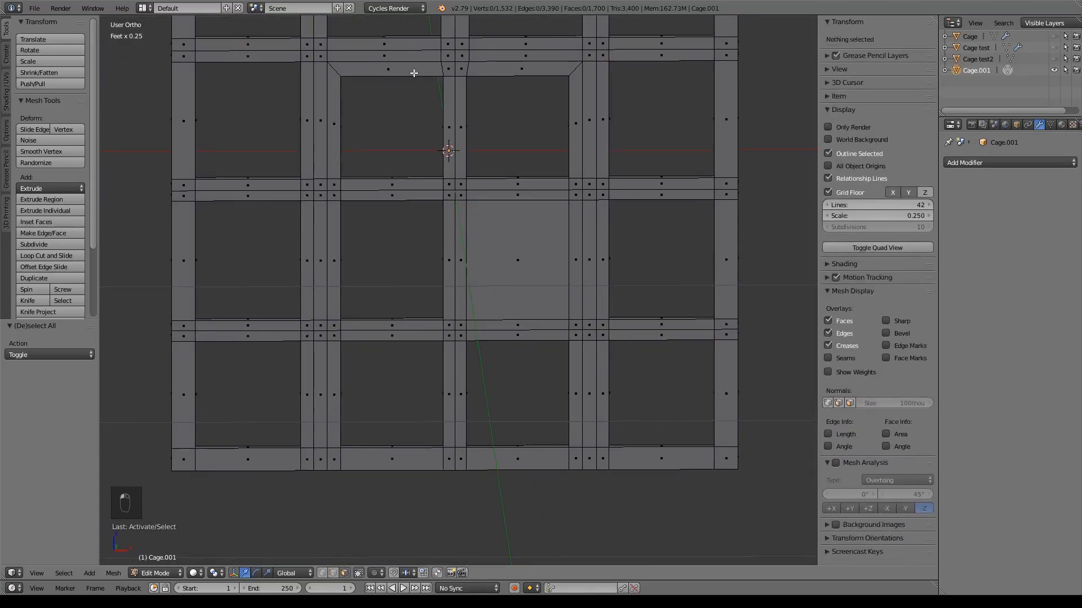
{"action": "right_click", "coordinate": [416, 74]}
{"action": "right_click", "coordinate": [449, 67], "text": "shift"}
{"action": "right_click", "coordinate": [462, 69], "text": "shift"}
{"action": "right_click", "coordinate": [520, 70], "text": "shift"}
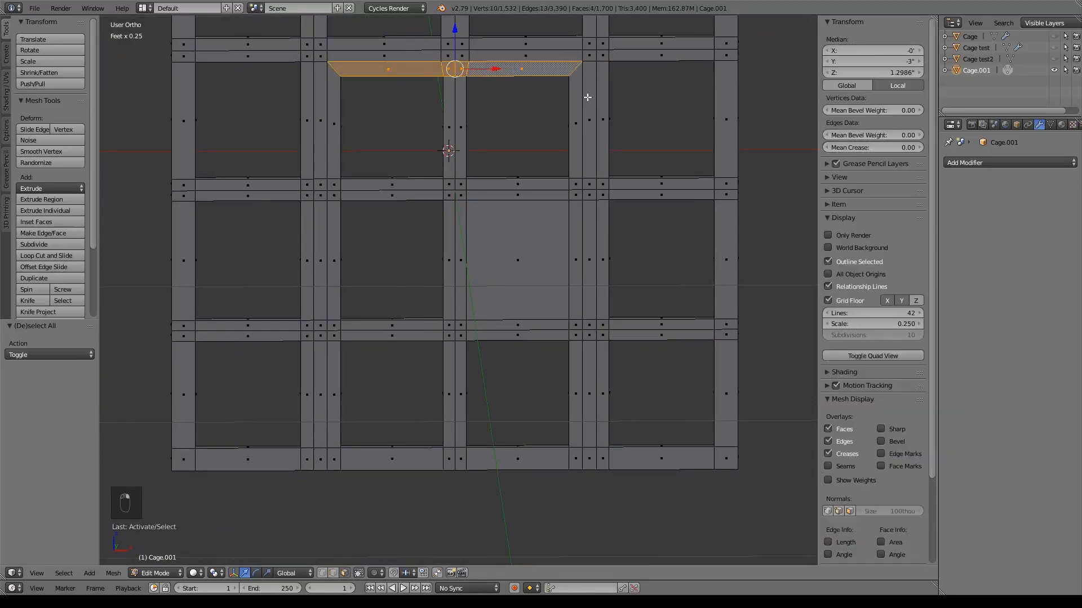
{"action": "right_click", "coordinate": [575, 122], "text": "shift"}
{"action": "right_click", "coordinate": [576, 184], "text": "shift"}
{"action": "right_click", "coordinate": [575, 259], "text": "shift"}
{"action": "right_click", "coordinate": [575, 194], "text": "shift"}
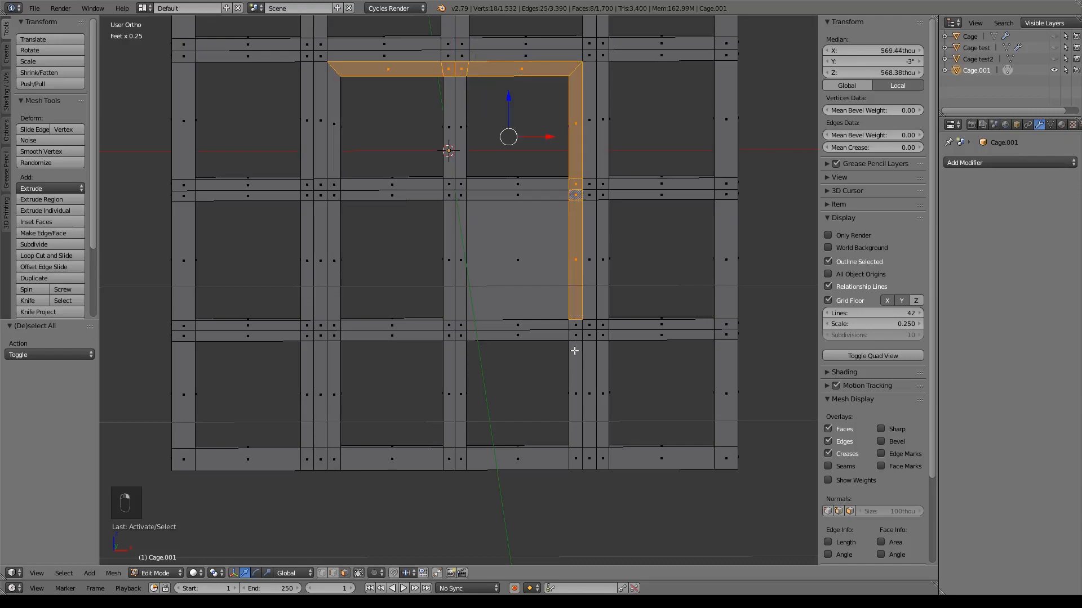
{"action": "right_click", "coordinate": [573, 325], "text": "shift"}
{"action": "right_click", "coordinate": [575, 335], "text": "shift"}
{"action": "right_click", "coordinate": [576, 373], "text": "shift"}
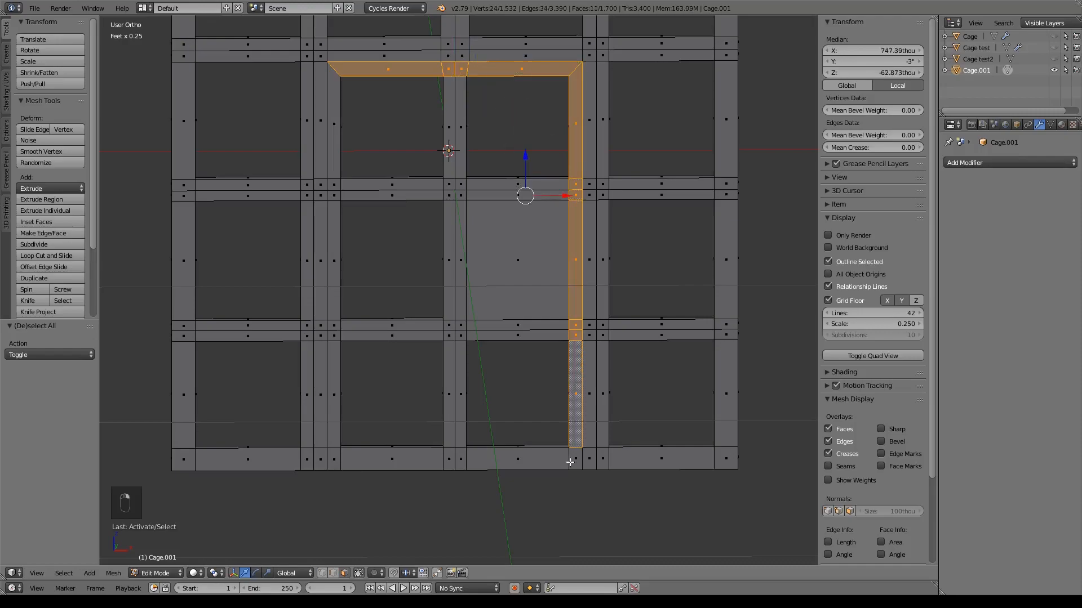
{"action": "right_click", "coordinate": [569, 462], "text": "shift"}
{"action": "right_click", "coordinate": [539, 458], "text": "shift"}
{"action": "right_click", "coordinate": [461, 458], "text": "shift"}
{"action": "right_click", "coordinate": [449, 459], "text": "shift"}
{"action": "right_click", "coordinate": [391, 458], "text": "shift"}
{"action": "right_click", "coordinate": [335, 460], "text": "shift"}
{"action": "right_click", "coordinate": [334, 395], "text": "shift"}
{"action": "right_click", "coordinate": [334, 335], "text": "shift"}
{"action": "right_click", "coordinate": [334, 327], "text": "shift"}
{"action": "right_click", "coordinate": [334, 265], "text": "shift"}
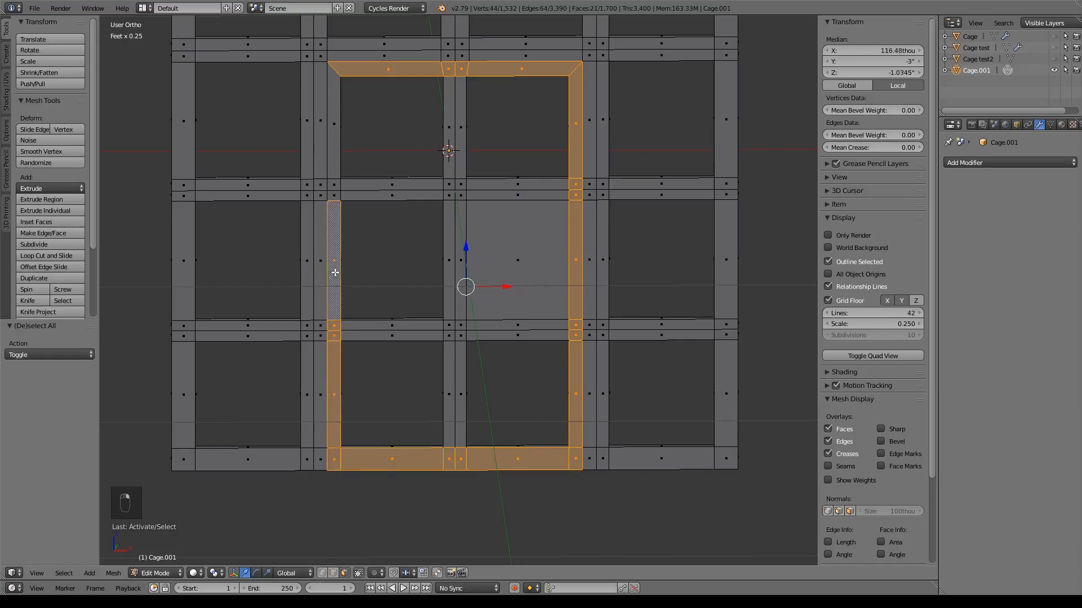
{"action": "right_click", "coordinate": [333, 194], "text": "shift"}
{"action": "right_click", "coordinate": [333, 184], "text": "shift"}
{"action": "right_click", "coordinate": [332, 145], "text": "shift"}
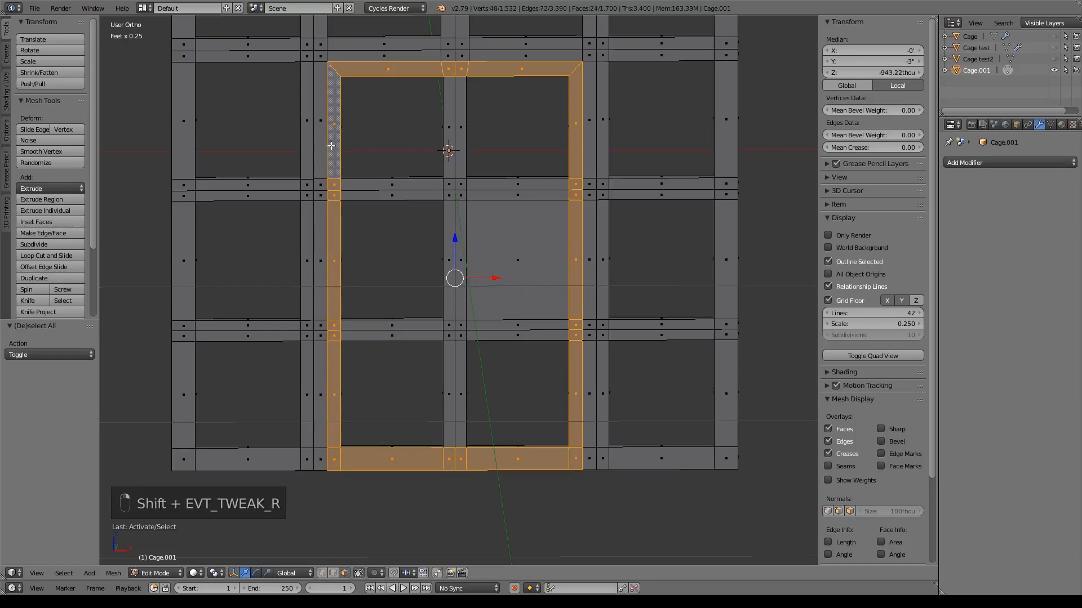
{"action": "key", "text": "KP_3"}
{"action": "middle_click_drag", "start_coordinate": [423, 145], "coordinate": [574, 208], "text": "shift"}
{"action": "key", "text": "e"}
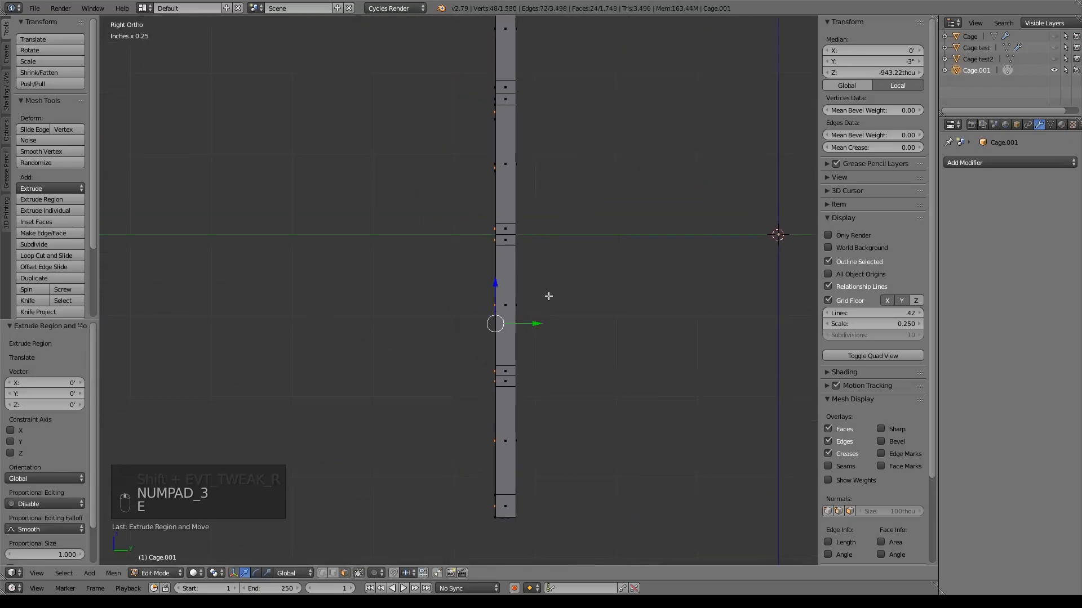
{"action": "key", "text": "e"}
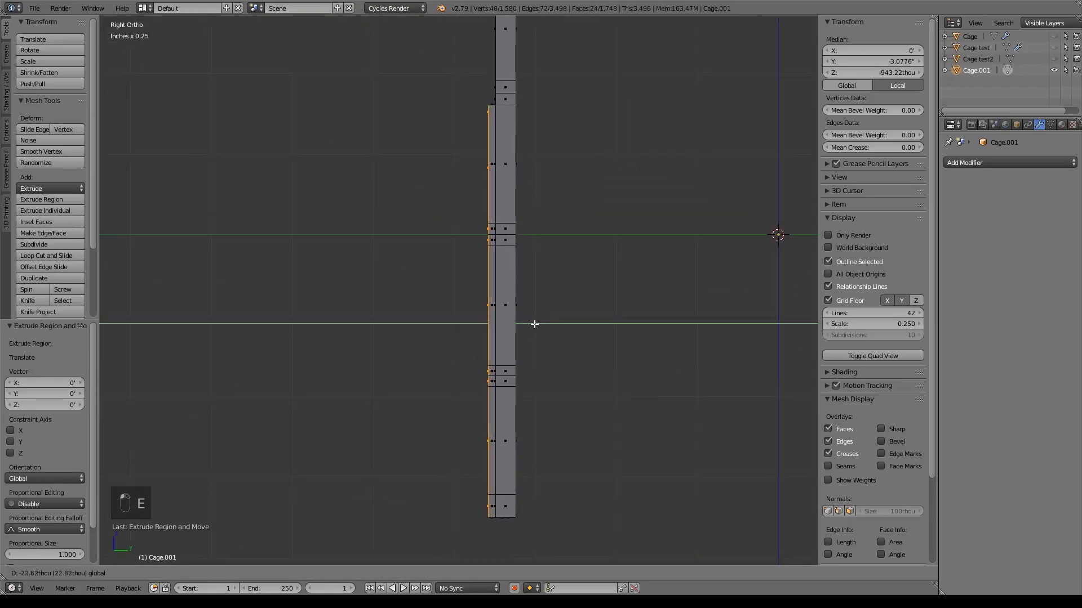
{"action": "left_click", "coordinate": [534, 324]}
Extrude the filled cell's front face in place, scale it down to a small inner rectangle and move it 38.3 thou along X.
{"action": "key", "text": "z"}
{"action": "middle_click_drag", "start_coordinate": [450, 328], "coordinate": [574, 347]}
{"action": "key", "text": "z"}
{"action": "right_click", "coordinate": [524, 305]}
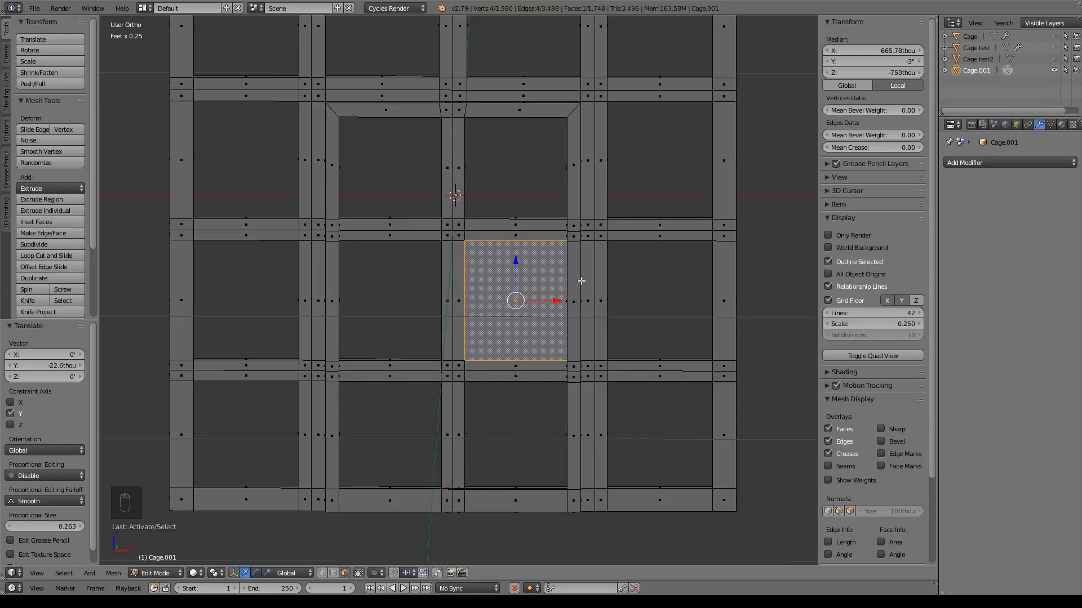
{"action": "key", "text": "e"}
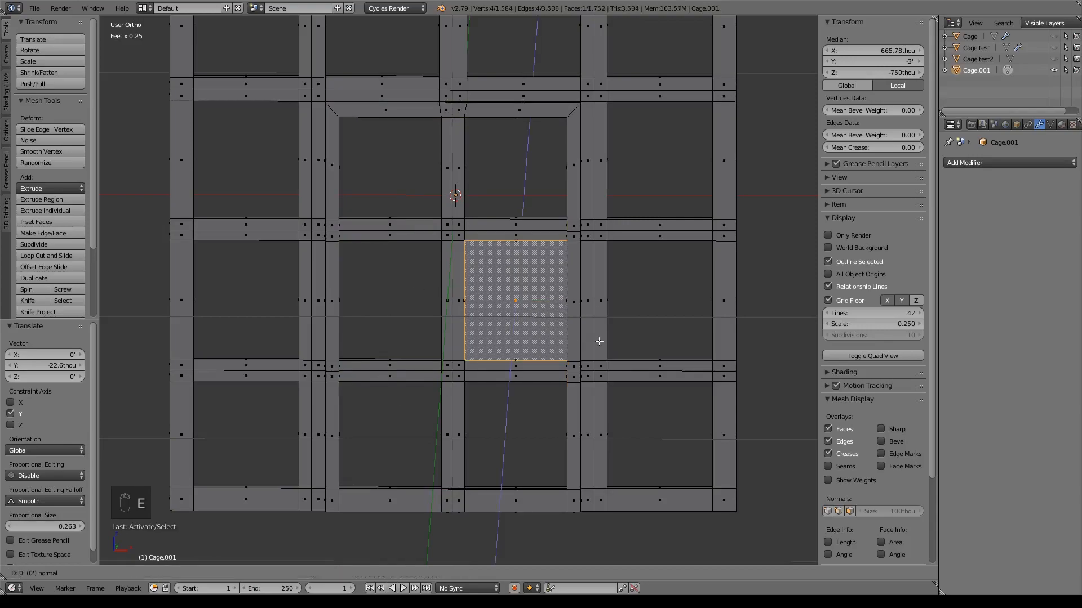
{"action": "left_click", "coordinate": [596, 340]}
{"action": "key", "text": "s"}
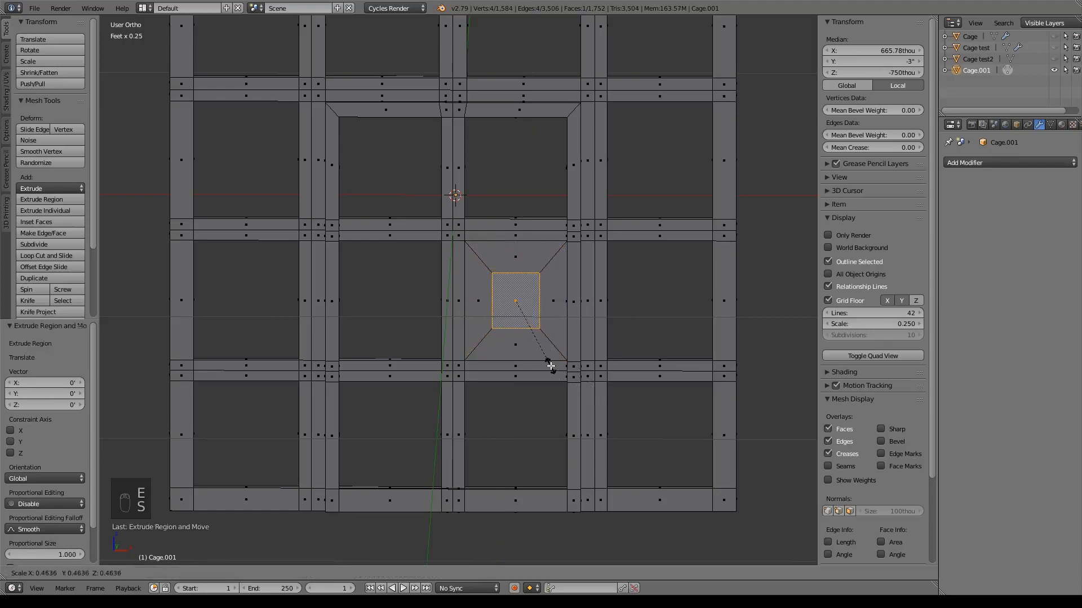
{"action": "left_click", "coordinate": [541, 360]}
{"action": "left_click_drag", "start_coordinate": [557, 302], "coordinate": [569, 302]}
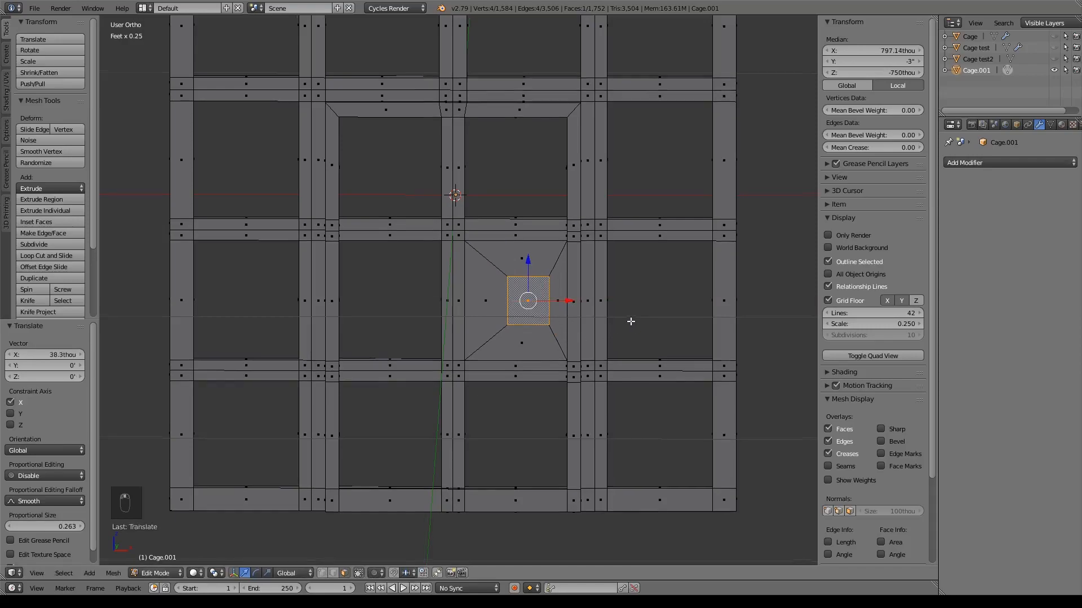
Extrude the small inner face outward from the plate, moving it -13.1 thou and a further -9.06 thou along Y.
{"action": "middle_click_drag", "start_coordinate": [637, 322], "coordinate": [628, 319], "text": "shift"}
{"action": "key", "text": "KP_1"}
{"action": "scroll", "coordinate": [621, 317], "scroll_direction": "up", "scroll_amount": 3}
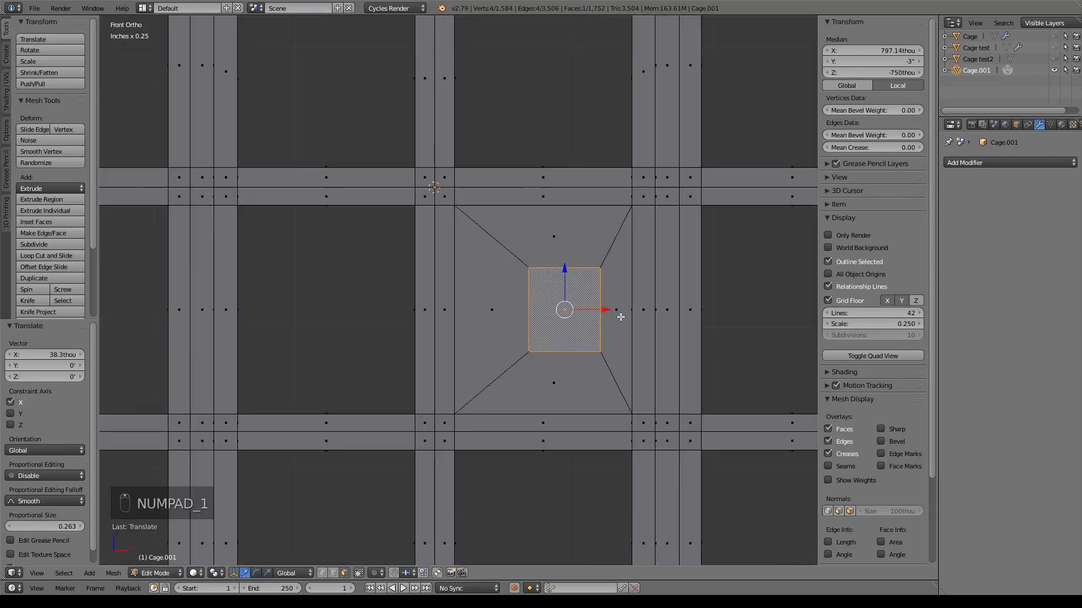
{"action": "key", "text": "KP_3"}
{"action": "middle_click_drag", "start_coordinate": [552, 329], "coordinate": [572, 328], "text": "shift"}
{"action": "key", "text": "e"}
{"action": "key", "text": "z"}
{"action": "left_click_drag", "start_coordinate": [590, 307], "coordinate": [581, 307]}
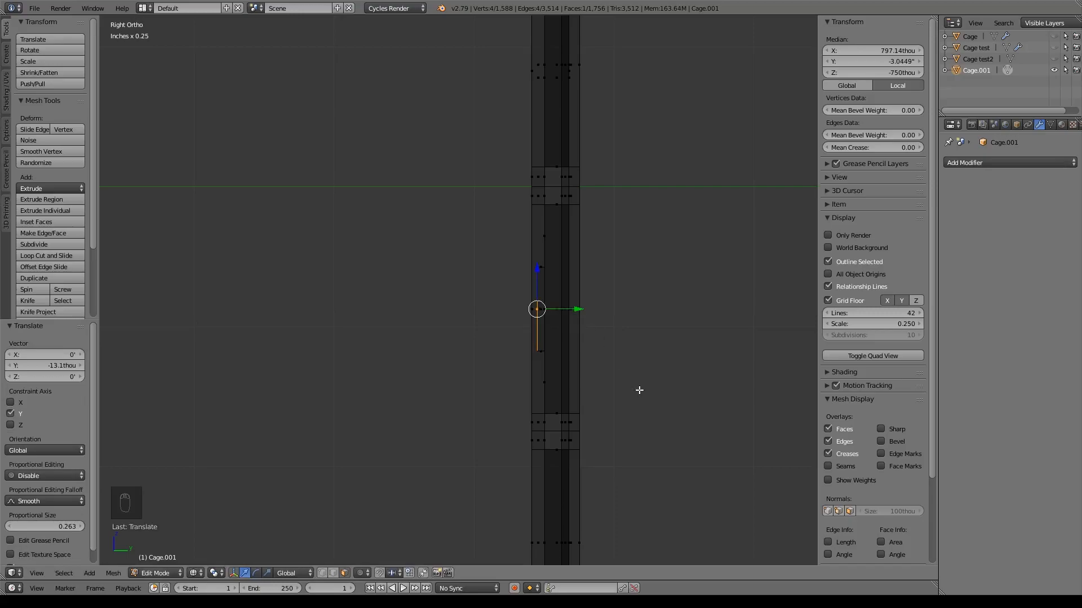
{"action": "left_click_drag", "start_coordinate": [577, 313], "coordinate": [573, 316]}
{"action": "key", "text": "KP_1"}
{"action": "key", "text": "z"}
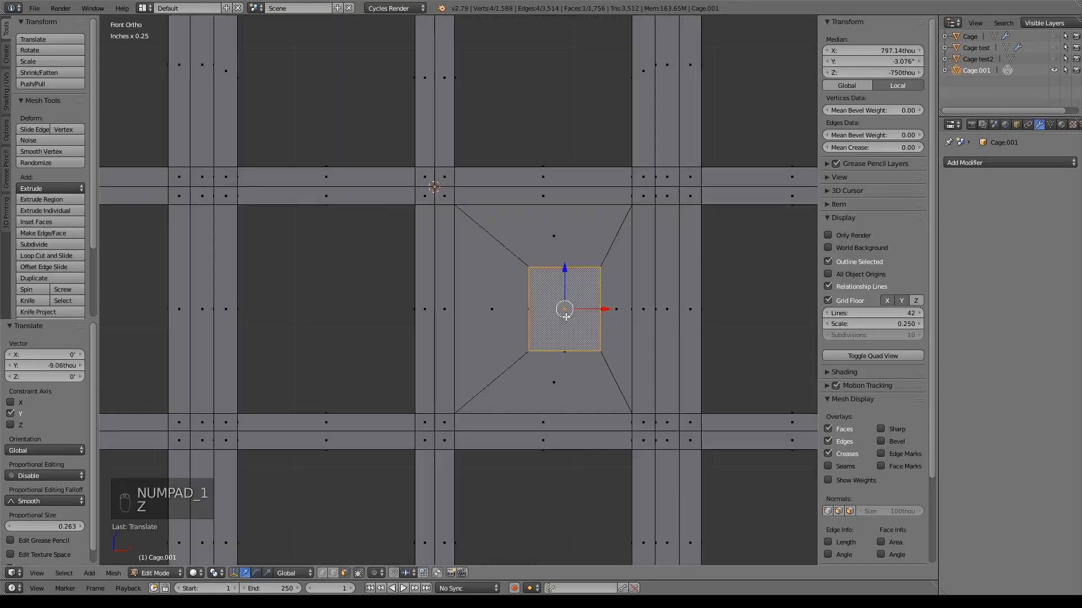
Extrude the raised lock plate's front face in place and scale it to 0.516.
{"action": "middle_click_drag", "start_coordinate": [597, 296], "coordinate": [543, 283], "text": "shift"}
{"action": "key", "text": "e"}
{"action": "right_click", "coordinate": [543, 283]}
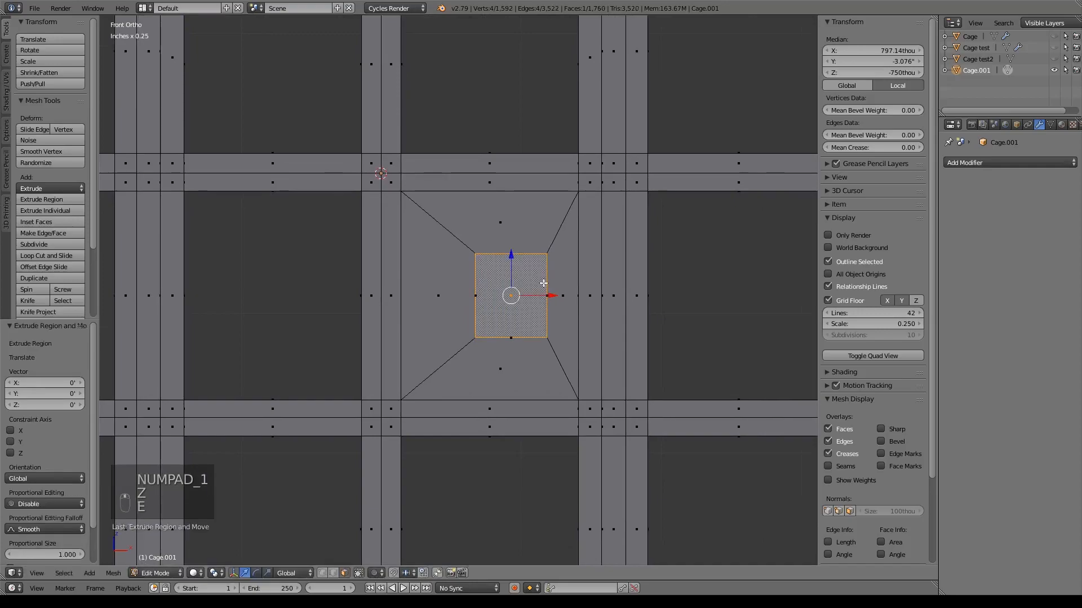
{"action": "key", "text": "s"}
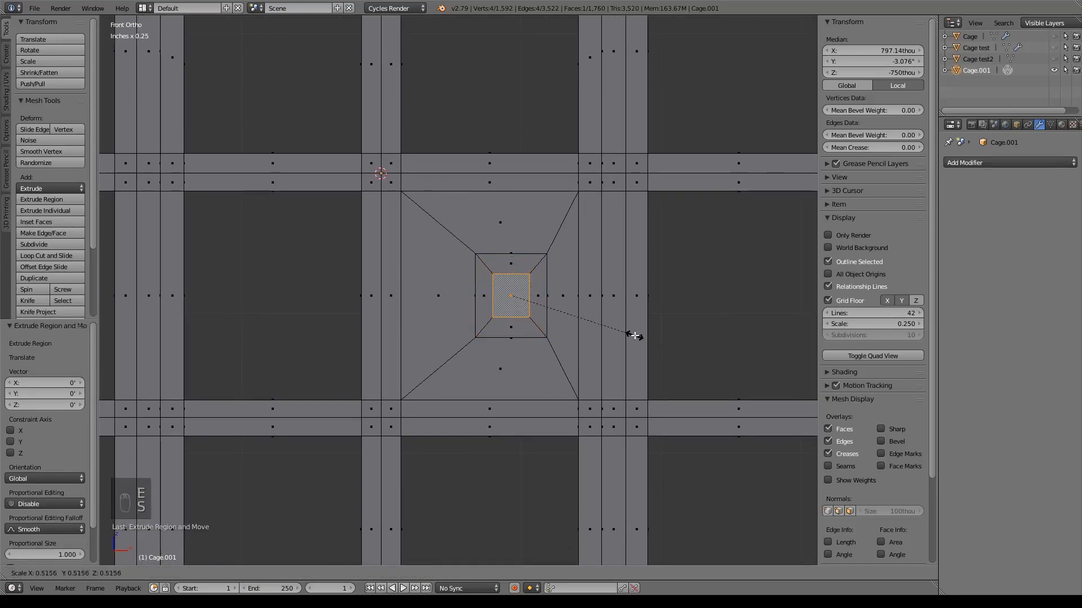
{"action": "left_click", "coordinate": [634, 336]}
Add a centred horizontal and a centred vertical loop cut through the small inner face of the lock plate.
{"action": "scroll", "coordinate": [652, 350], "scroll_direction": "up", "scroll_amount": 4}
{"action": "key", "text": "ctrl+r"}
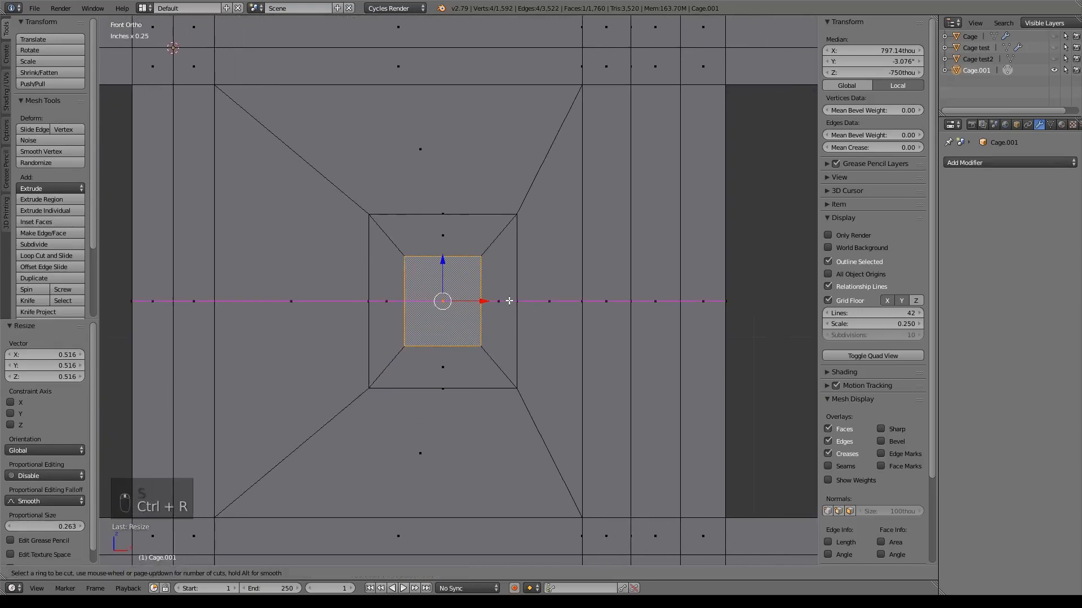
{"action": "left_click", "coordinate": [509, 301]}
{"action": "right_click", "coordinate": [508, 301]}
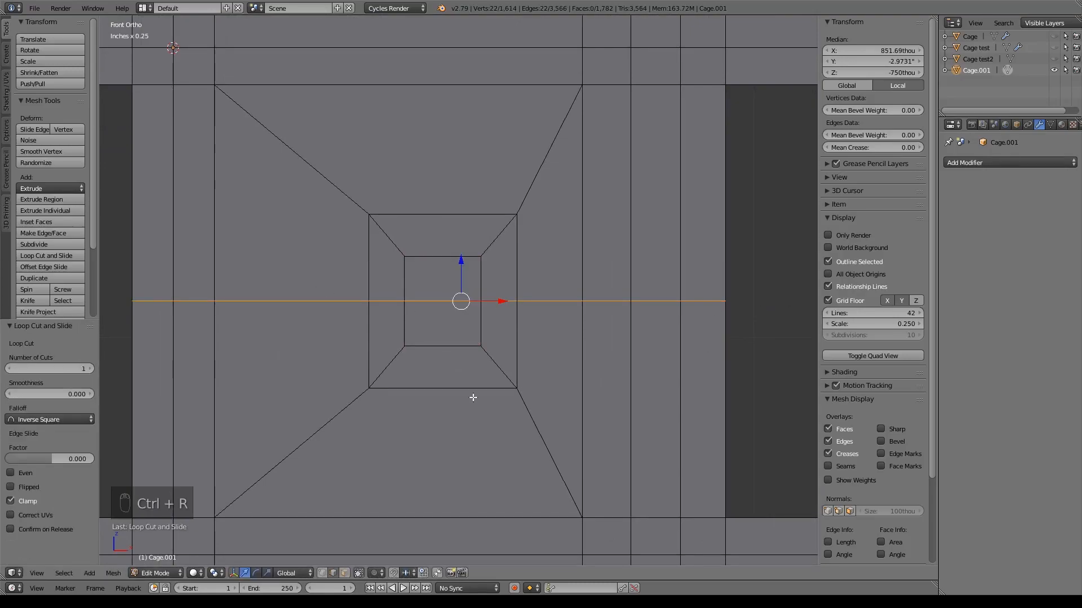
{"action": "key", "text": "ctrl+r"}
{"action": "left_click", "coordinate": [442, 248]}
{"action": "right_click", "coordinate": [442, 247]}
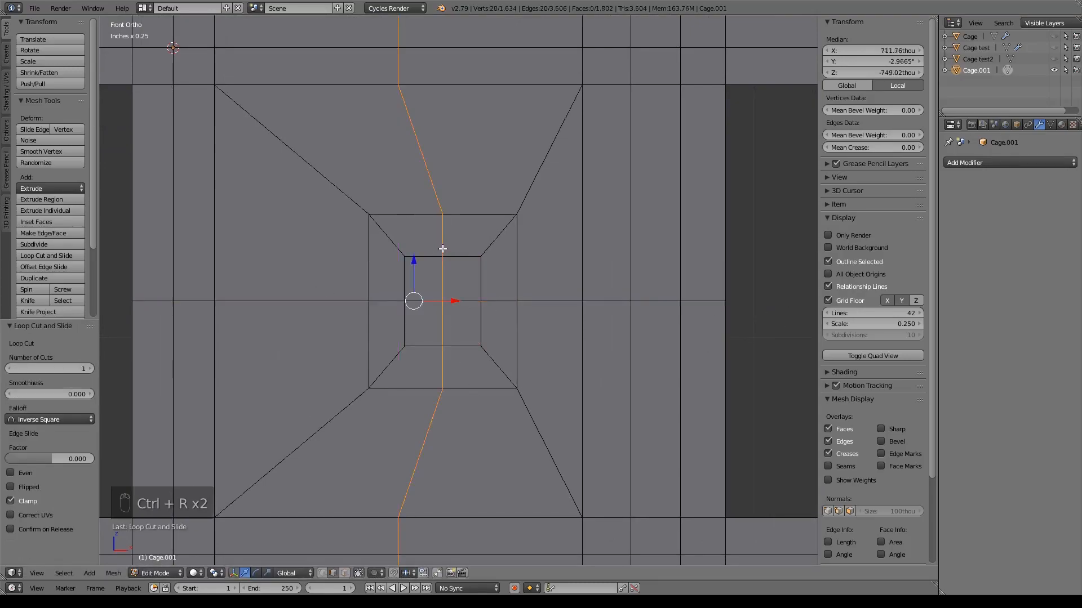
Select the inner face's two side midpoint vertices and scale them together to 0.258 to form a narrow waist.
{"action": "scroll", "coordinate": [646, 279], "scroll_direction": "up", "scroll_amount": 4}
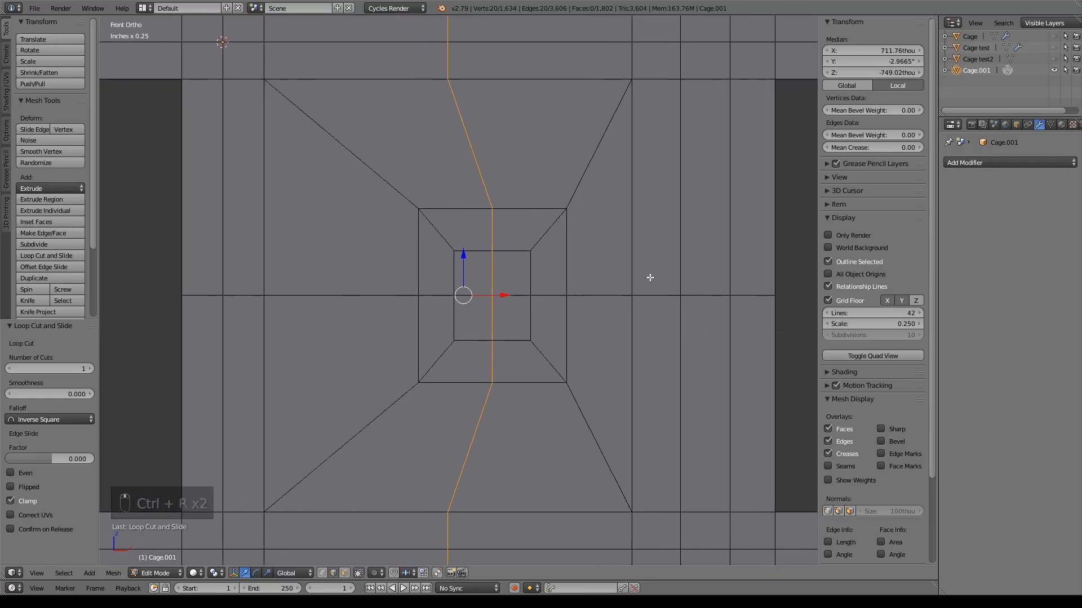
{"action": "middle_click_drag", "start_coordinate": [625, 389], "coordinate": [540, 391], "text": "shift"}
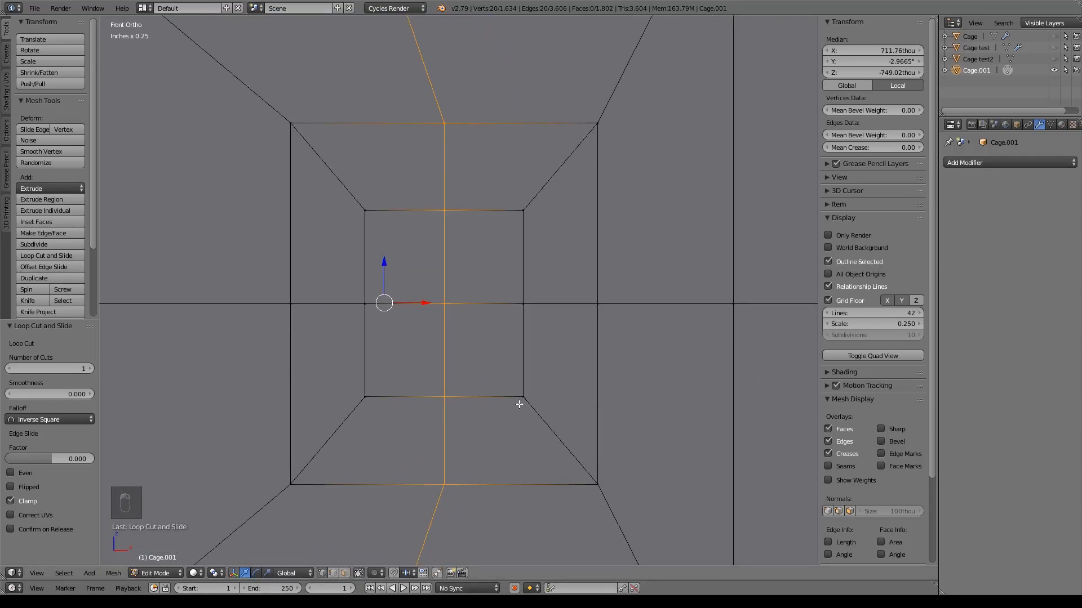
{"action": "right_click", "coordinate": [364, 304]}
{"action": "right_click", "coordinate": [524, 303], "text": "shift"}
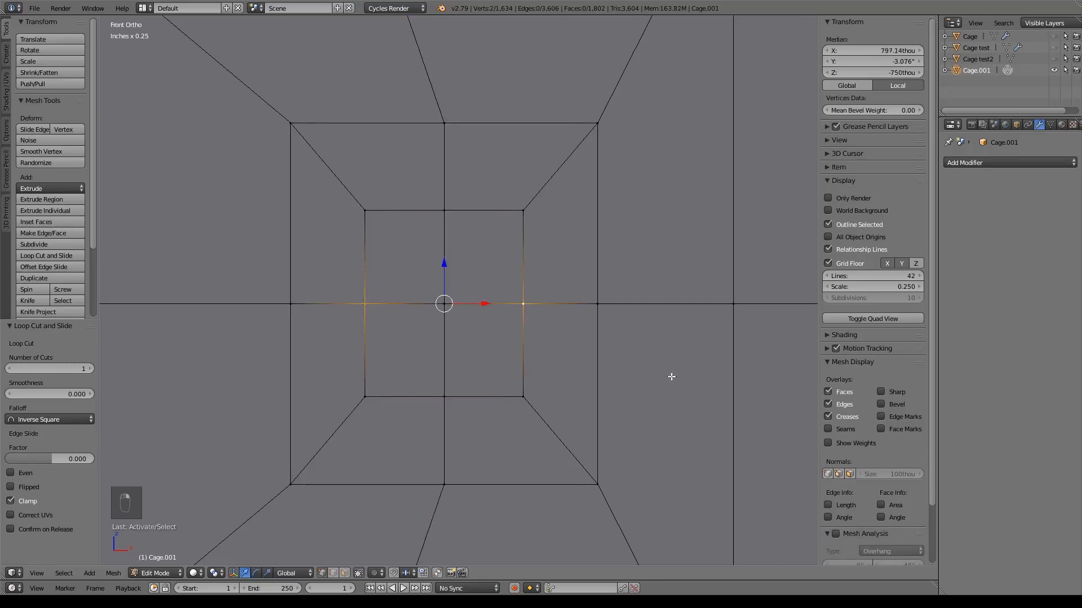
{"action": "key", "text": "s"}
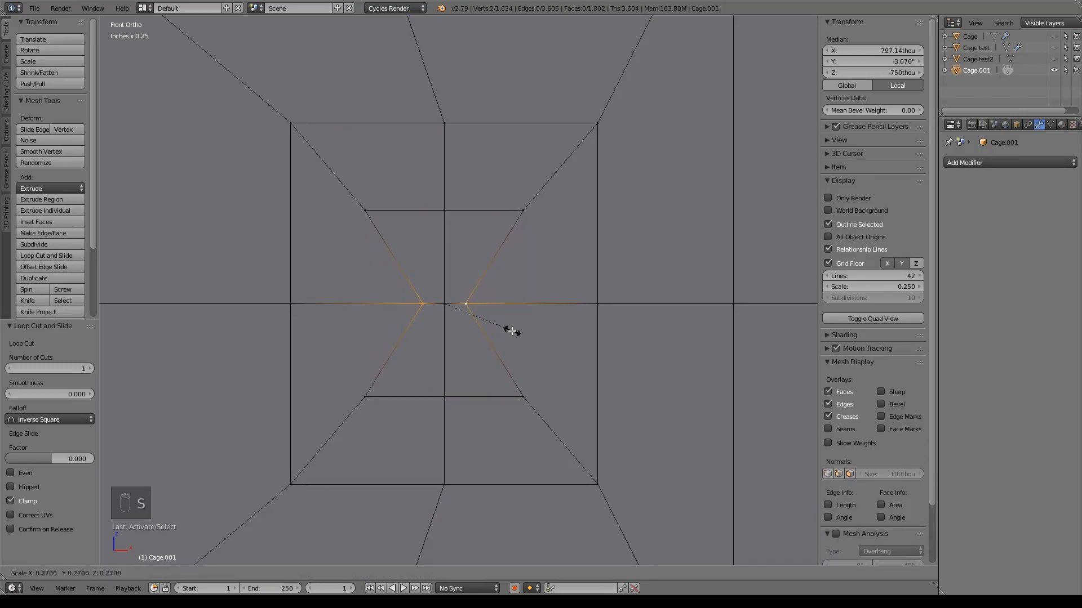
{"action": "left_click", "coordinate": [509, 331]}
Select the inner face's four corner vertices and scale them to 0.596 along X.
{"action": "right_click", "coordinate": [366, 210]}
{"action": "right_click", "coordinate": [523, 210], "text": "shift"}
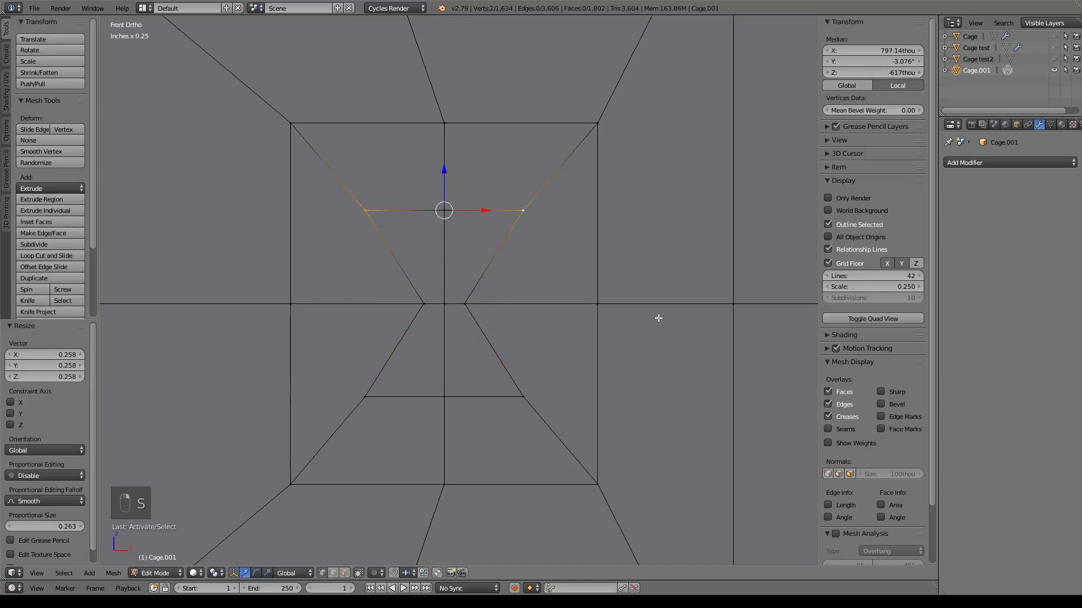
{"action": "right_click", "coordinate": [510, 403], "text": "shift"}
{"action": "right_click", "coordinate": [385, 400], "text": "shift"}
{"action": "key", "text": "s"}
{"action": "key", "text": "x"}
{"action": "left_click", "coordinate": [610, 384]}
Move the two upper corner vertices -15.2 thou along Z and scale them to 0.887 to shape the keyhole head.
{"action": "right_click", "coordinate": [489, 212]}
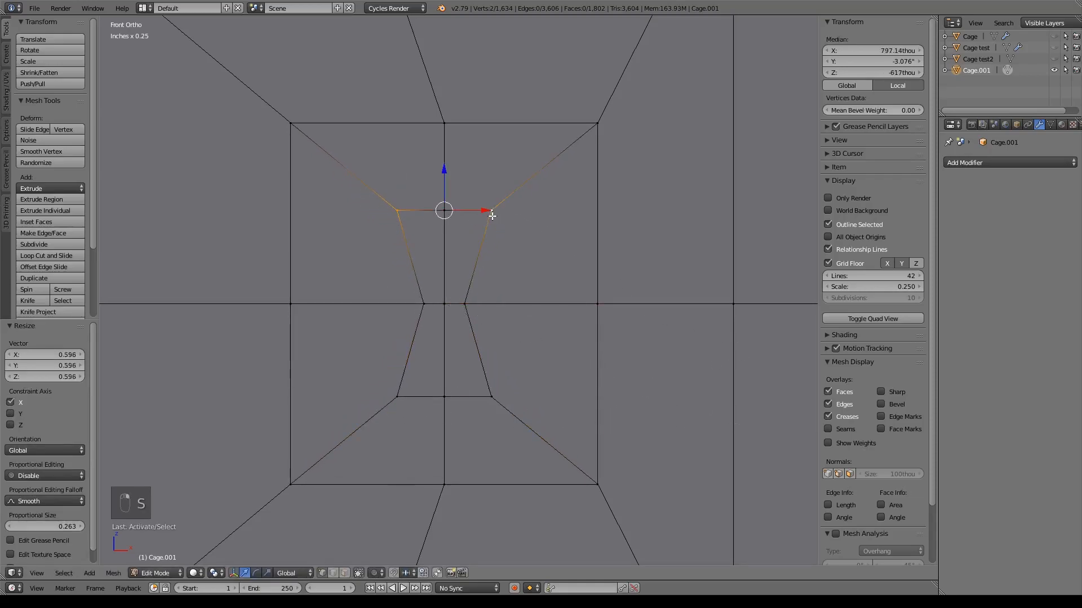
{"action": "left_click_drag", "start_coordinate": [445, 169], "coordinate": [448, 206]}
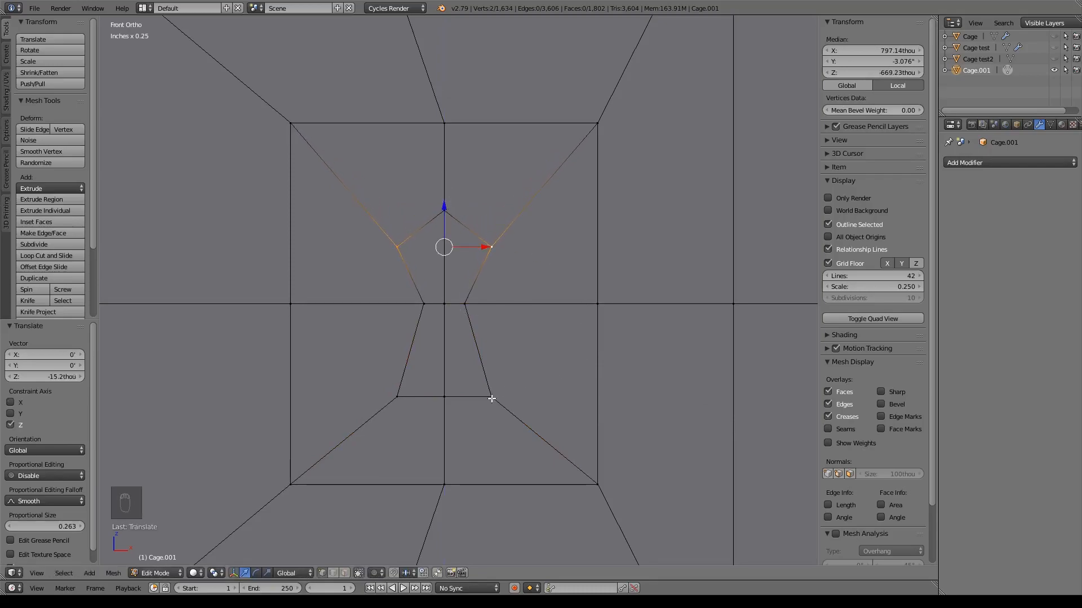
{"action": "key", "text": "s"}
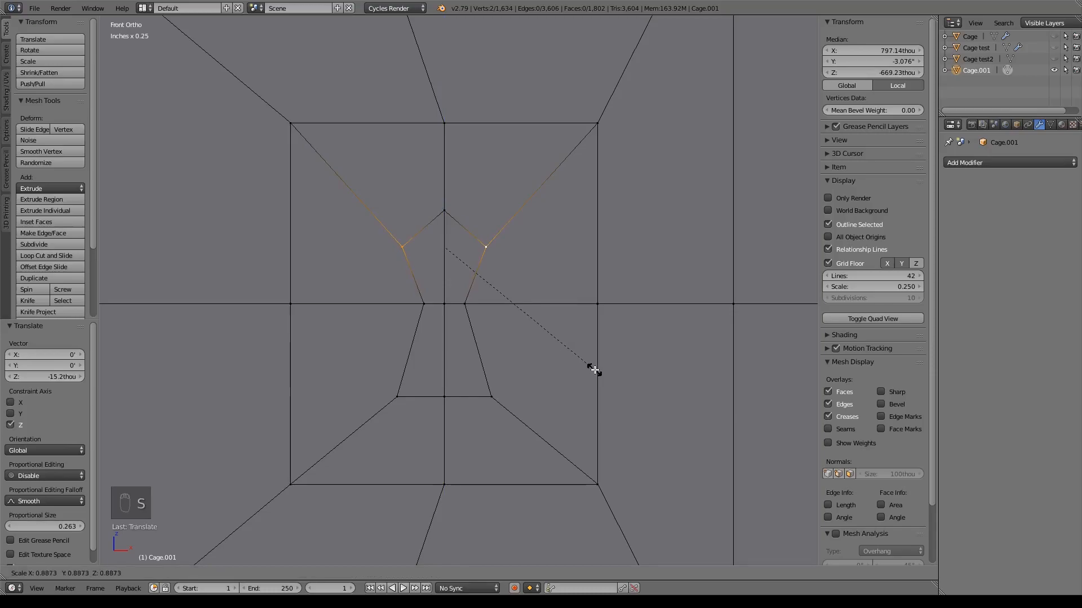
{"action": "left_click", "coordinate": [593, 369]}
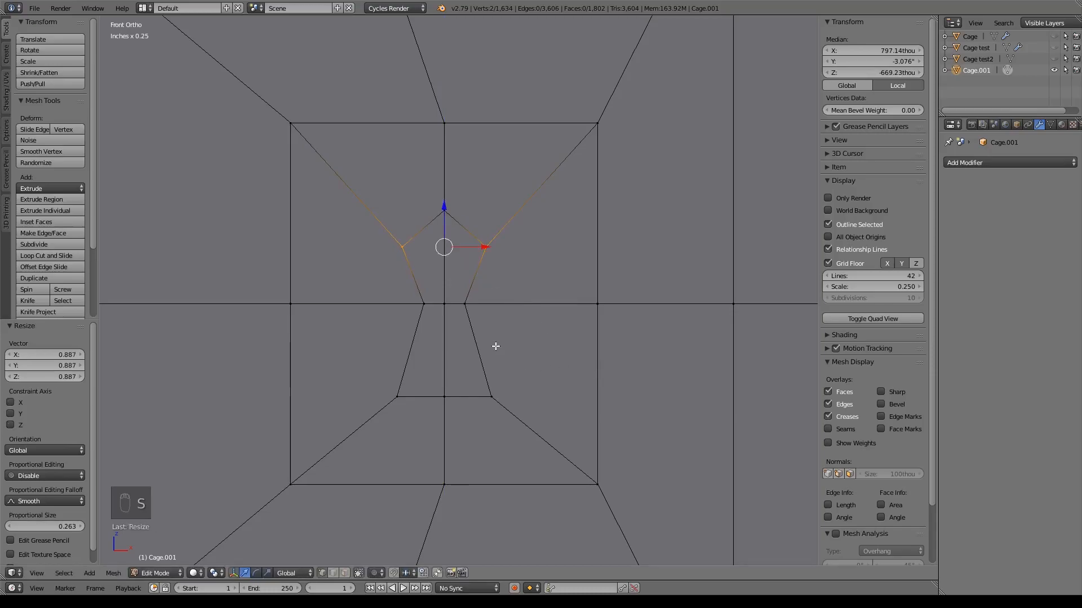
Select all vertices of the keyhole shape, extrude its faces and move them 62.3 thou inward along Y.
{"action": "right_click", "coordinate": [446, 215], "text": "shift"}
{"action": "right_click", "coordinate": [449, 311], "text": "shift"}
{"action": "right_click", "coordinate": [466, 311], "text": "shift"}
{"action": "right_click", "coordinate": [410, 309], "text": "shift"}
{"action": "right_click", "coordinate": [398, 397], "text": "shift"}
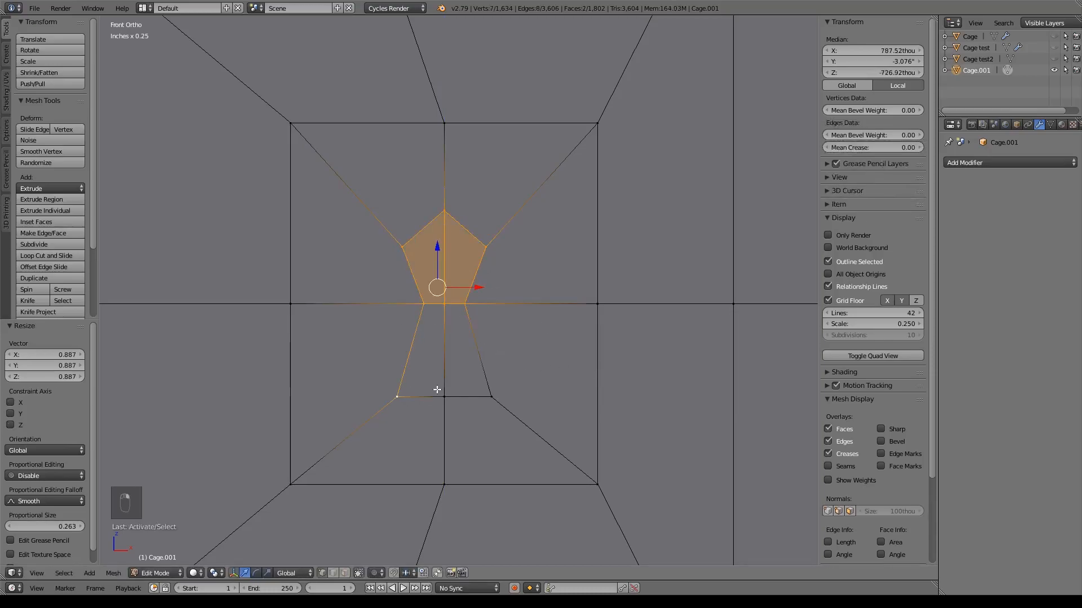
{"action": "right_click", "coordinate": [444, 396], "text": "shift"}
{"action": "right_click", "coordinate": [492, 397], "text": "shift"}
{"action": "key", "text": "KP_3"}
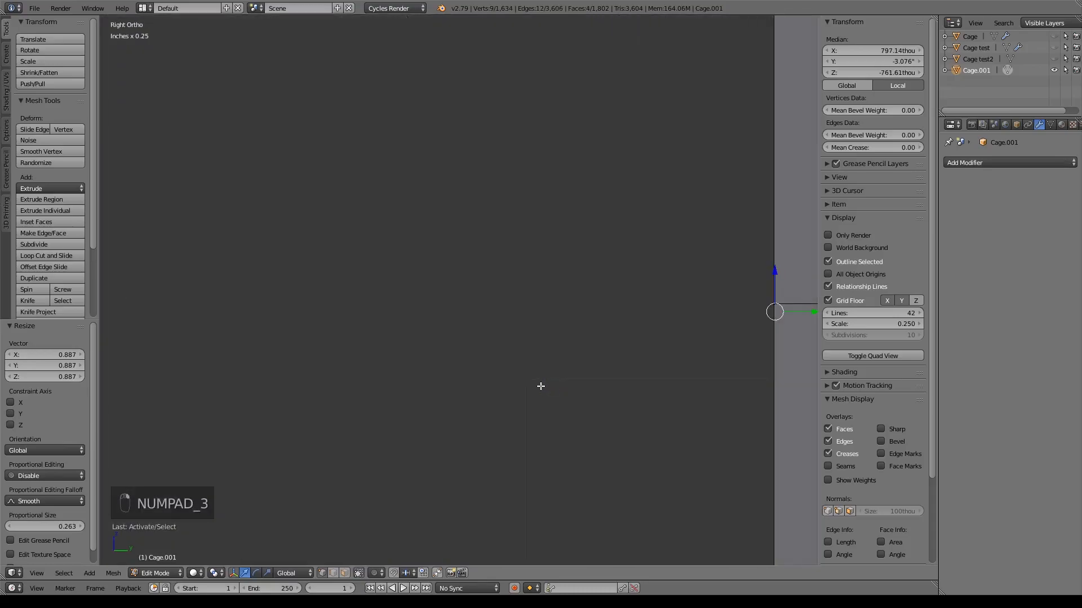
{"action": "scroll", "coordinate": [541, 386], "scroll_direction": "up", "scroll_amount": 6, "text": "ctrl"}
{"action": "key", "text": "z"}
{"action": "key", "text": "e"}
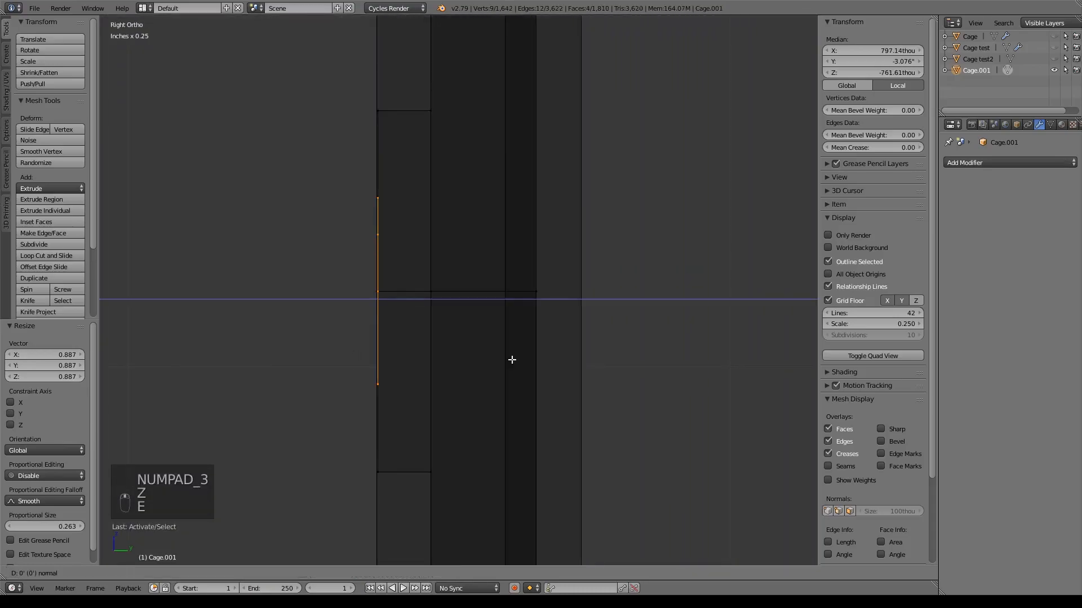
{"action": "right_click", "coordinate": [512, 360]}
{"action": "left_click_drag", "start_coordinate": [419, 299], "coordinate": [567, 298]}
{"action": "key", "text": "z"}
{"action": "mouse_move", "coordinate": [551, 357]}
{"action": "middle_mouse_down"}
{"action": "mouse_move", "coordinate": [465, 374]}
{"action": "mouse_move", "coordinate": [564, 382]}
{"action": "middle_mouse_up"}
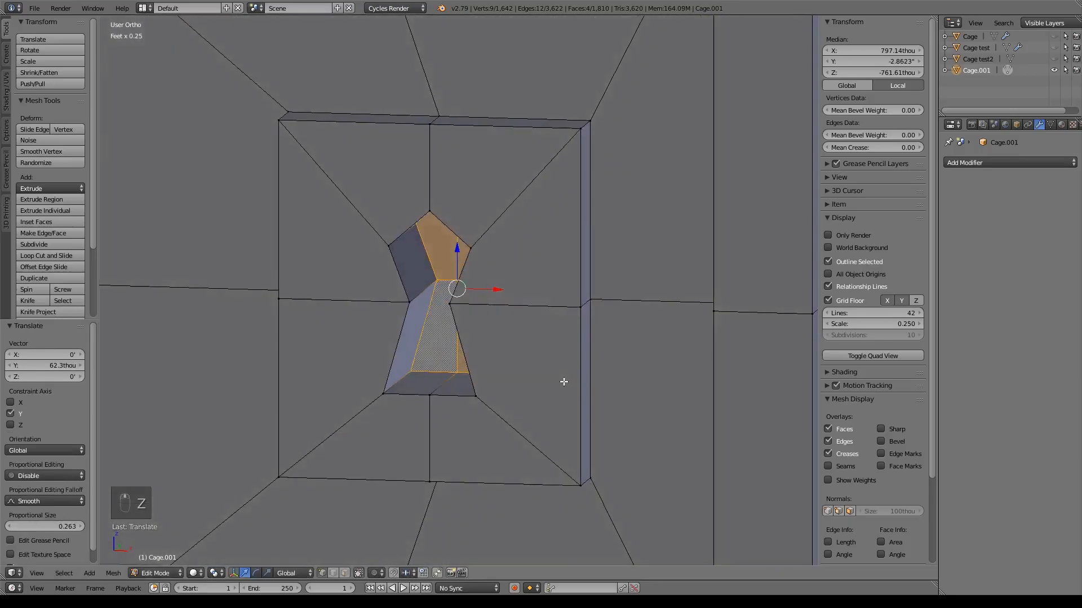
Leave mesh editing and examine the keyhole and the cage front in wireframe and solid shading.
{"action": "scroll", "coordinate": [580, 387], "scroll_direction": "down", "scroll_amount": 6}
{"action": "scroll", "coordinate": [647, 367], "scroll_direction": "up", "scroll_amount": 1}
{"action": "key", "text": "Tab"}
{"action": "mouse_move", "coordinate": [589, 324]}
{"action": "middle_mouse_down"}
{"action": "mouse_move", "coordinate": [572, 314]}
{"action": "mouse_move", "coordinate": [544, 321]}
{"action": "mouse_move", "coordinate": [566, 327]}
{"action": "middle_mouse_up"}
{"action": "key", "text": "z"}
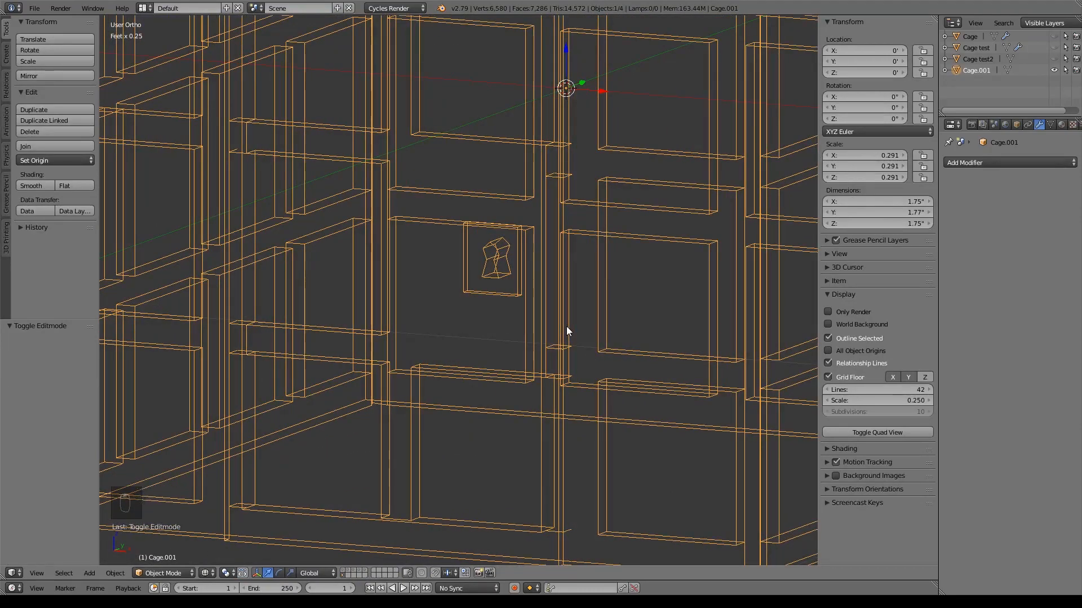
{"action": "key", "text": "z"}
{"action": "scroll", "coordinate": [557, 328], "scroll_direction": "down", "scroll_amount": 3}
{"action": "mouse_move", "coordinate": [572, 218]}
{"action": "middle_mouse_down", "text": "shift"}
{"action": "mouse_move", "coordinate": [546, 259]}
{"action": "mouse_move", "coordinate": [553, 312]}
{"action": "middle_mouse_up", "text": "shift"}
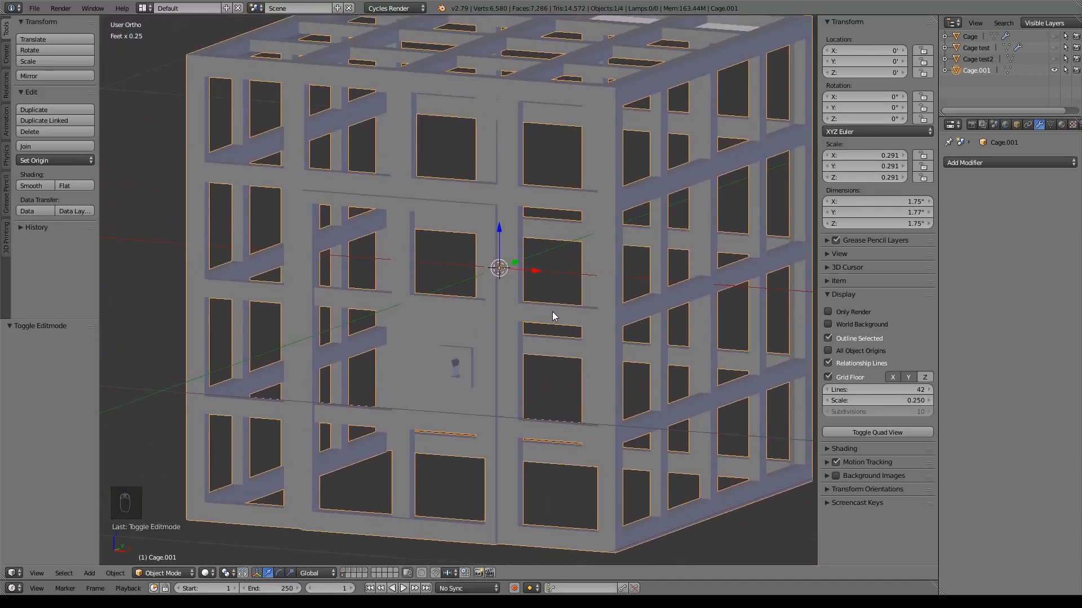
Return to mesh editing, reveal the hidden parts of the cage and deselect everything.
{"action": "key", "text": "Tab"}
{"action": "middle_click_drag", "start_coordinate": [556, 309], "coordinate": [603, 280]}
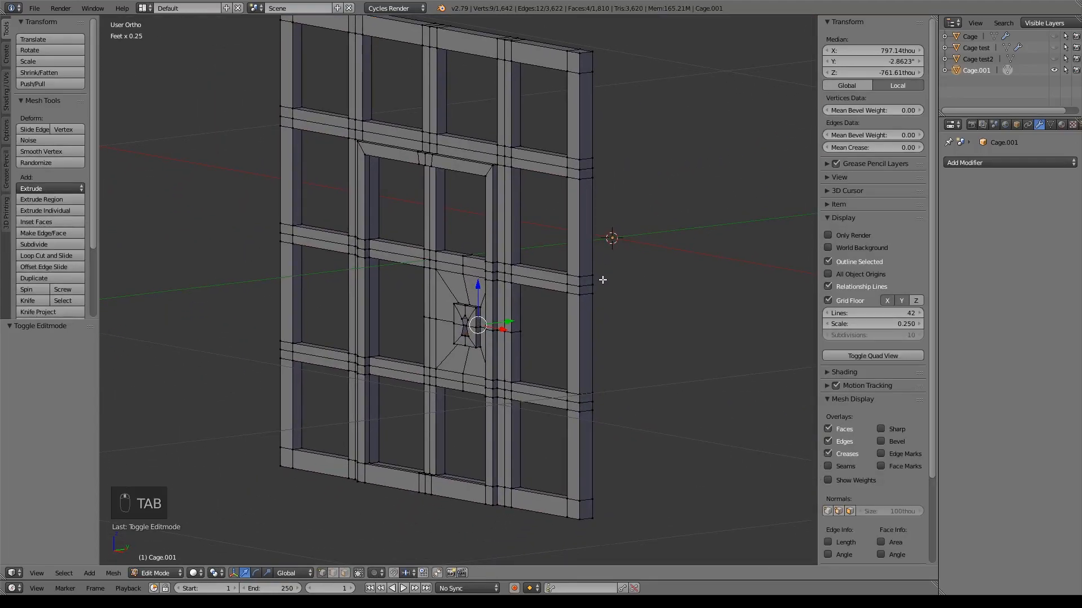
{"action": "key", "text": "alt+h"}
{"action": "scroll", "coordinate": [602, 280], "scroll_direction": "down", "scroll_amount": 5}
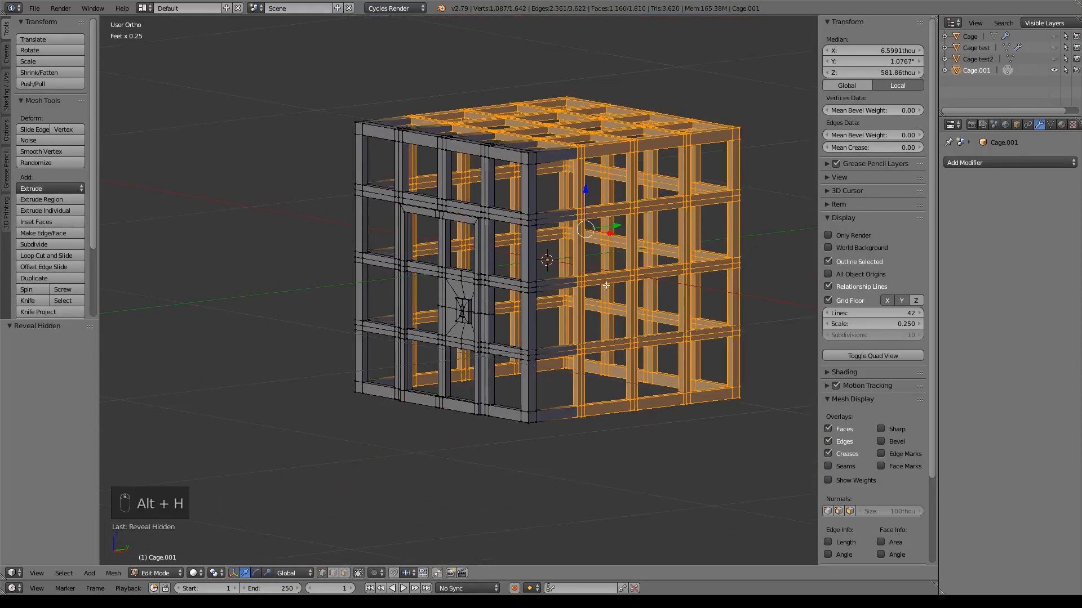
{"action": "key", "text": "a"}
{"action": "middle_click_drag", "start_coordinate": [688, 255], "coordinate": [664, 281]}
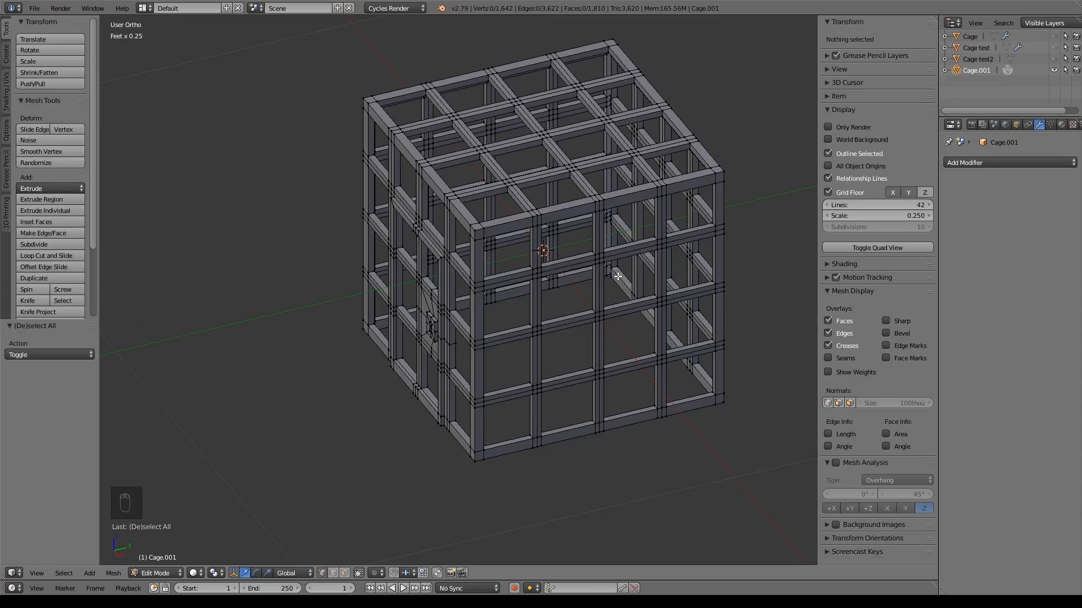
Select the four faces at a bar crossing on the cage roof and poke them with an offset of 455 thou.
{"action": "scroll", "coordinate": [618, 277], "scroll_direction": "up", "scroll_amount": 6}
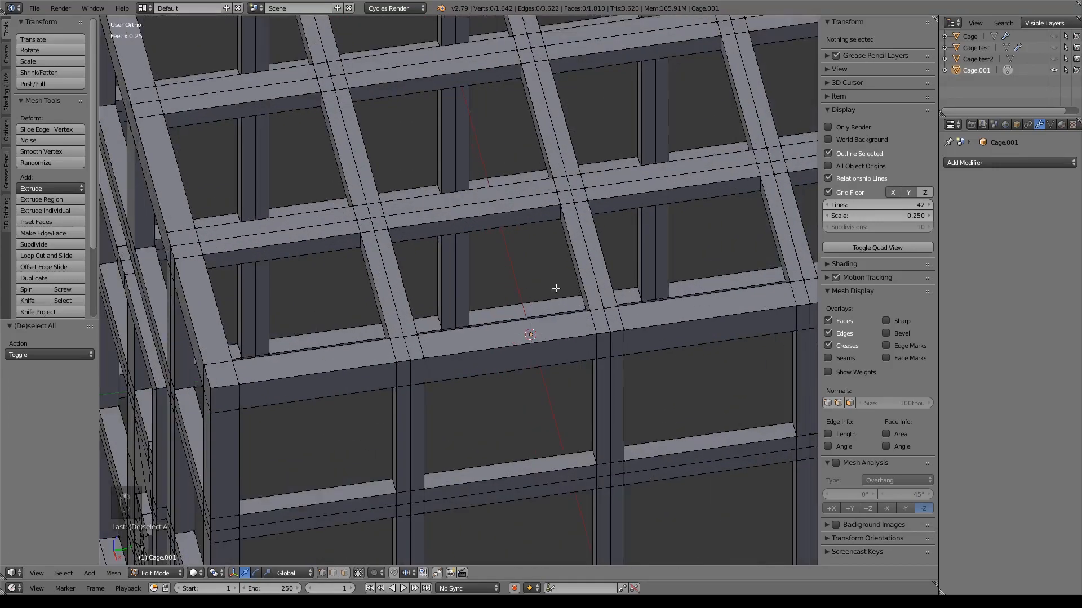
{"action": "scroll", "coordinate": [600, 272], "scroll_direction": "up", "scroll_amount": 6}
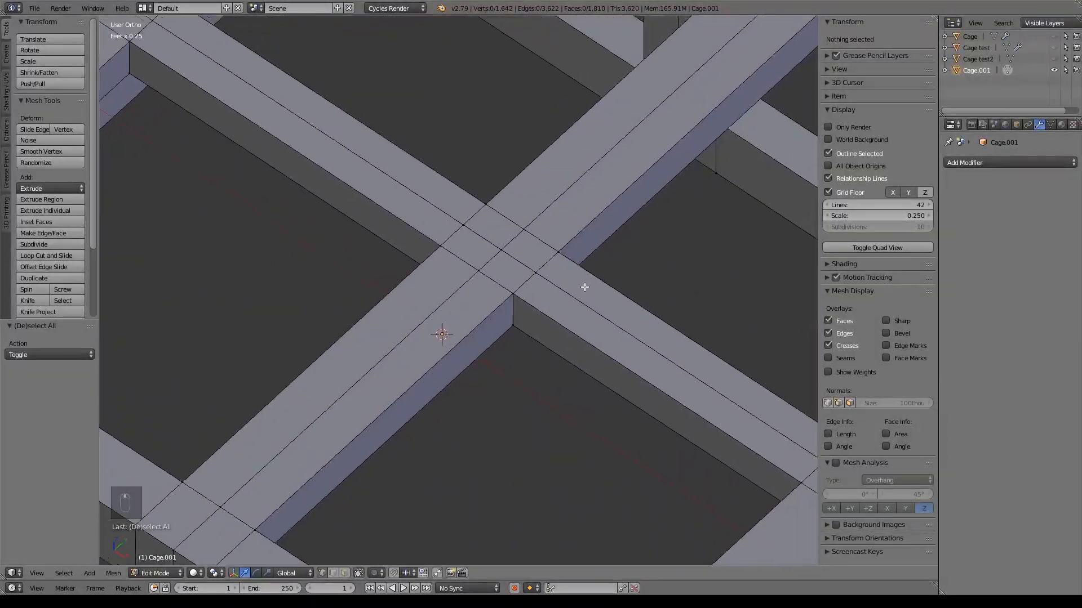
{"action": "middle_click_drag", "start_coordinate": [585, 287], "coordinate": [539, 324], "text": "shift"}
{"action": "right_click", "coordinate": [491, 310]}
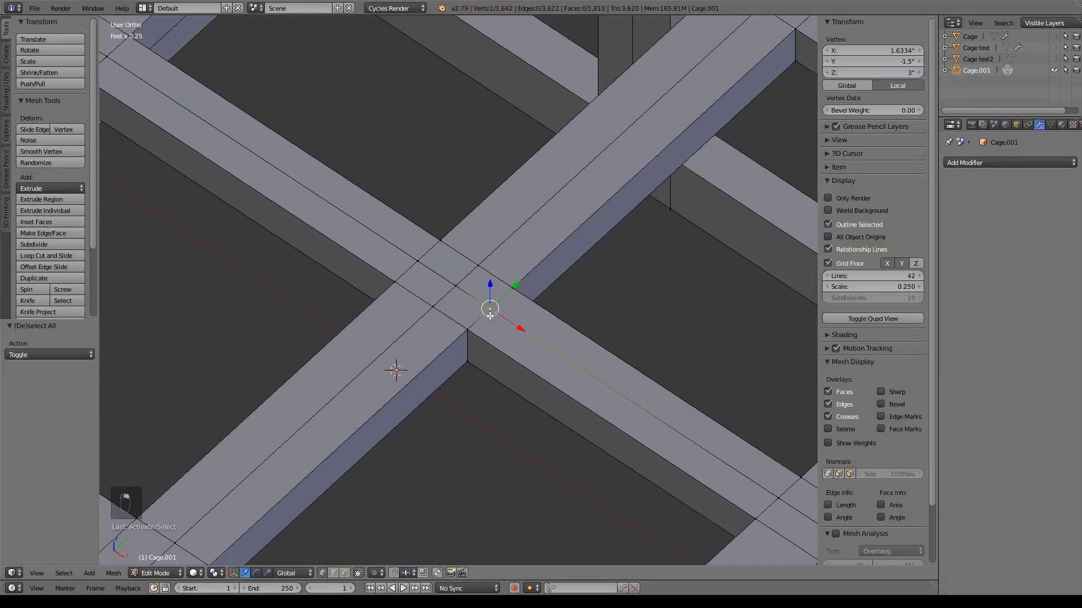
{"action": "right_click", "coordinate": [467, 330], "text": "shift"}
{"action": "right_click", "coordinate": [432, 308], "text": "shift"}
{"action": "right_click", "coordinate": [395, 283], "text": "shift"}
{"action": "right_click", "coordinate": [418, 261], "text": "shift"}
{"action": "right_click", "coordinate": [440, 243], "text": "shift"}
{"action": "right_click", "coordinate": [456, 286], "text": "shift"}
{"action": "right_click", "coordinate": [478, 266], "text": "shift"}
{"action": "scroll", "coordinate": [555, 295], "scroll_direction": "down", "scroll_amount": 6}
{"action": "right_click", "coordinate": [470, 290], "text": "shift"}
{"action": "right_click", "coordinate": [475, 299], "text": "shift"}
{"action": "right_click", "coordinate": [478, 291], "text": "shift"}
{"action": "scroll", "coordinate": [632, 134], "scroll_direction": "down", "scroll_amount": 4}
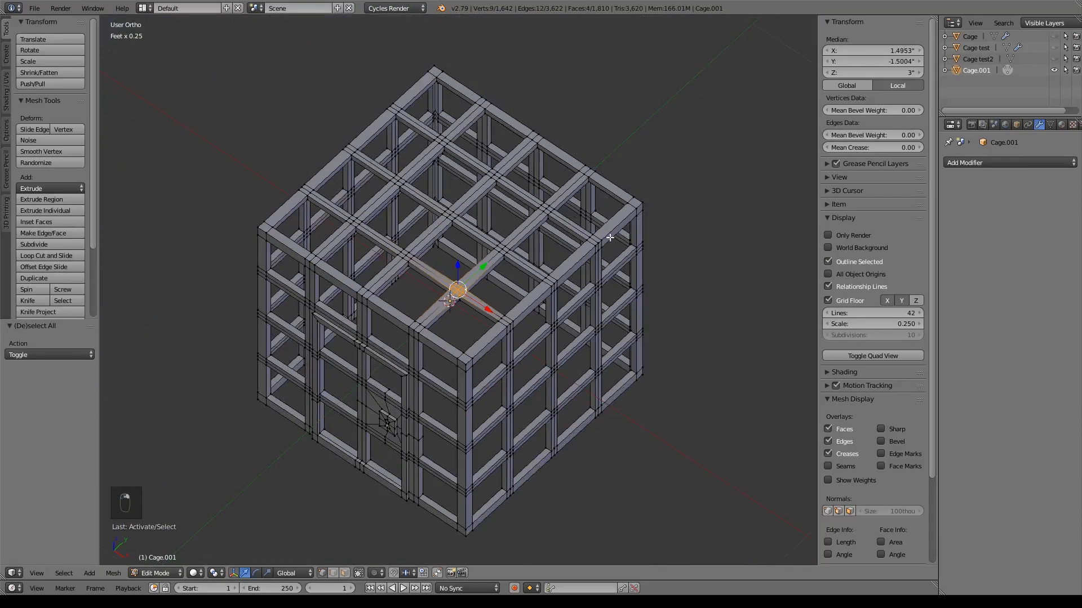
{"action": "scroll", "coordinate": [645, 258], "scroll_direction": "up", "scroll_amount": 11}
{"action": "middle_click_drag", "start_coordinate": [585, 314], "coordinate": [597, 319], "text": "shift"}
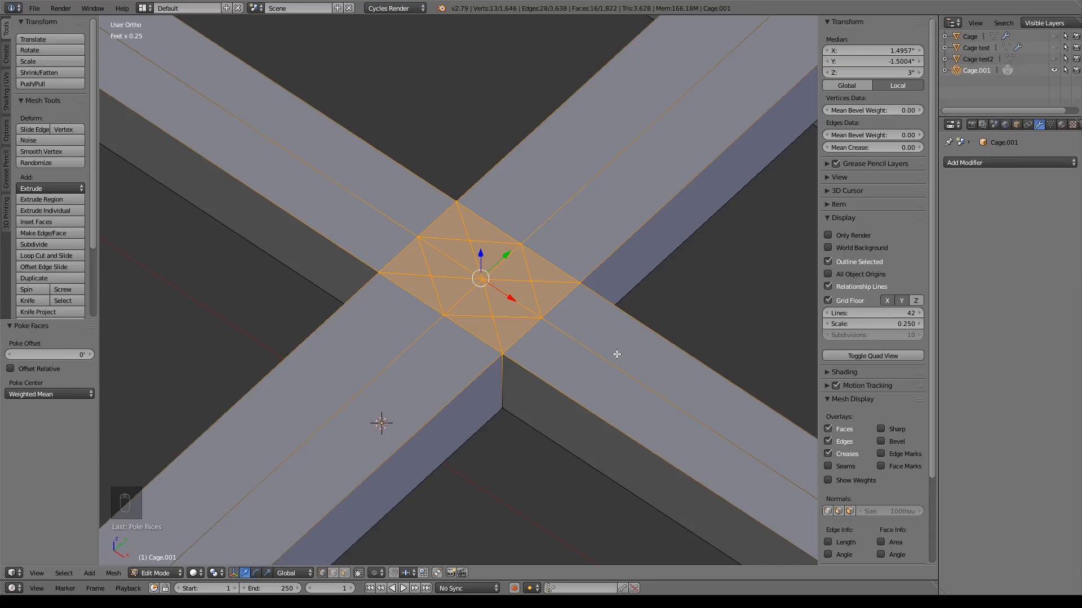
{"action": "key", "text": "F6"}
{"action": "left_click_drag", "start_coordinate": [735, 373], "coordinate": [817, 373]}
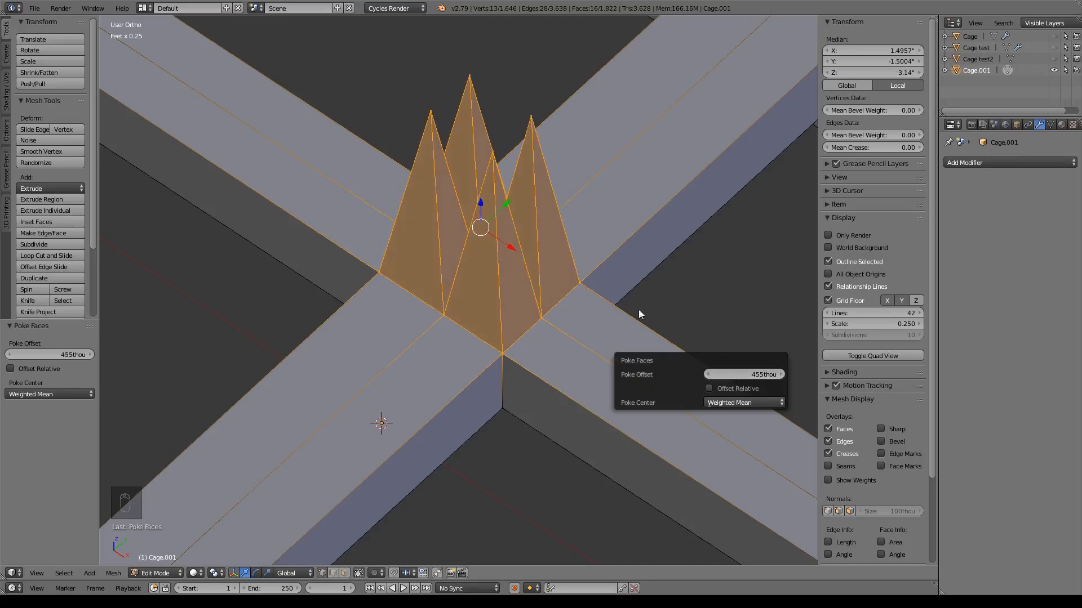
{"action": "scroll", "coordinate": [727, 292], "scroll_direction": "down", "scroll_amount": 5}
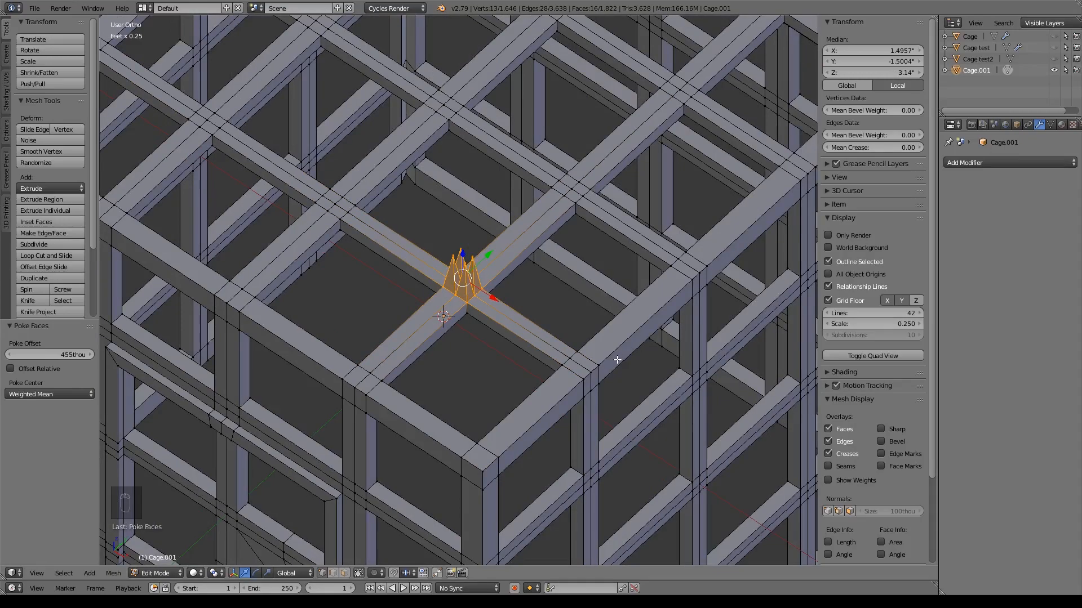
{"action": "scroll", "coordinate": [419, 304], "scroll_direction": "up", "scroll_amount": 2}
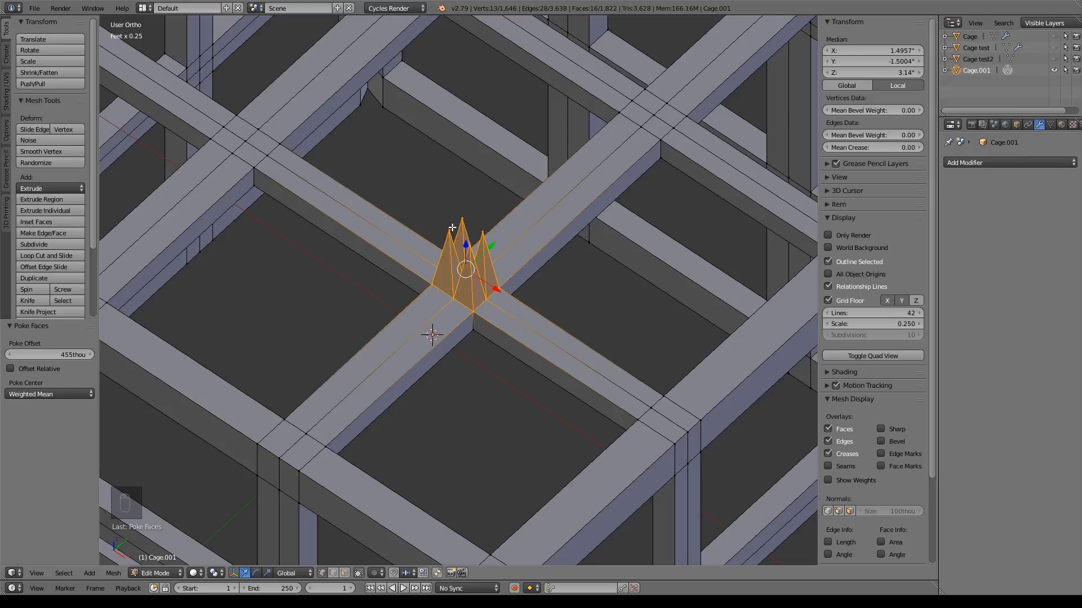
Undo the poked spikes at the roof crossing and clear the selection.
{"action": "key", "text": "ctrl+z"}
{"action": "key", "text": "ctrl+z"}
{"action": "scroll", "coordinate": [453, 227], "scroll_direction": "up", "scroll_amount": 4}
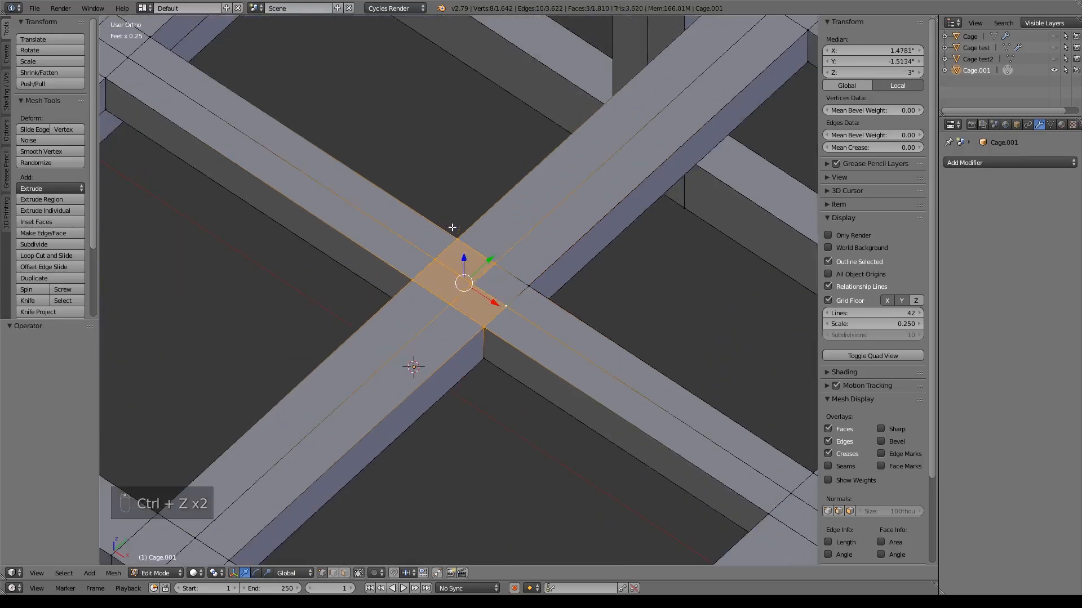
{"action": "key", "text": "a"}
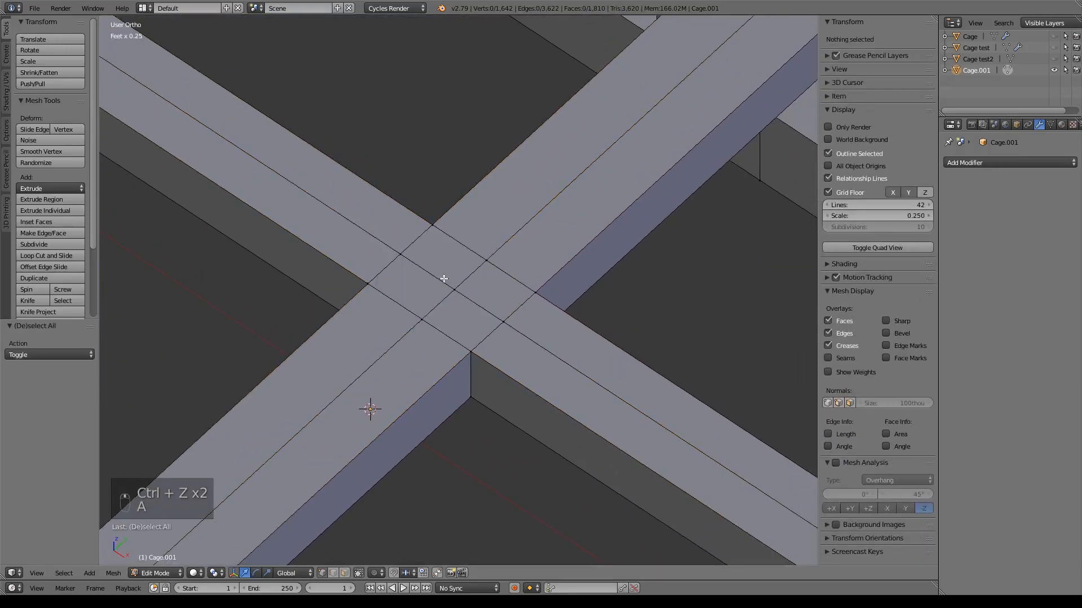
Dissolve the centre vertex at the bar crossing on the cage roof so its four faces merge into one.
{"action": "right_click", "coordinate": [460, 282]}
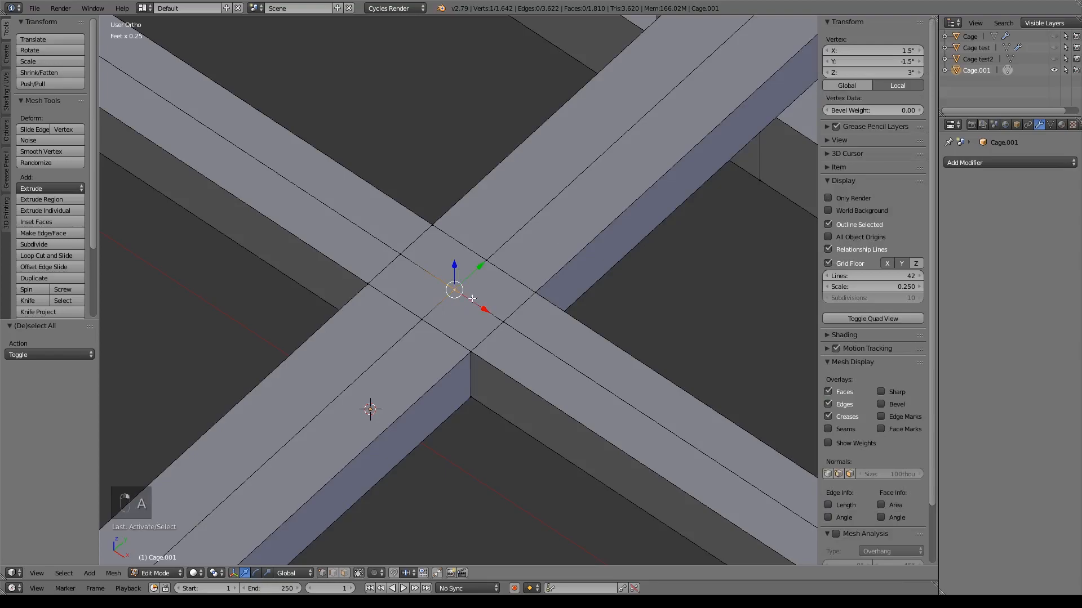
{"action": "key", "text": "x"}
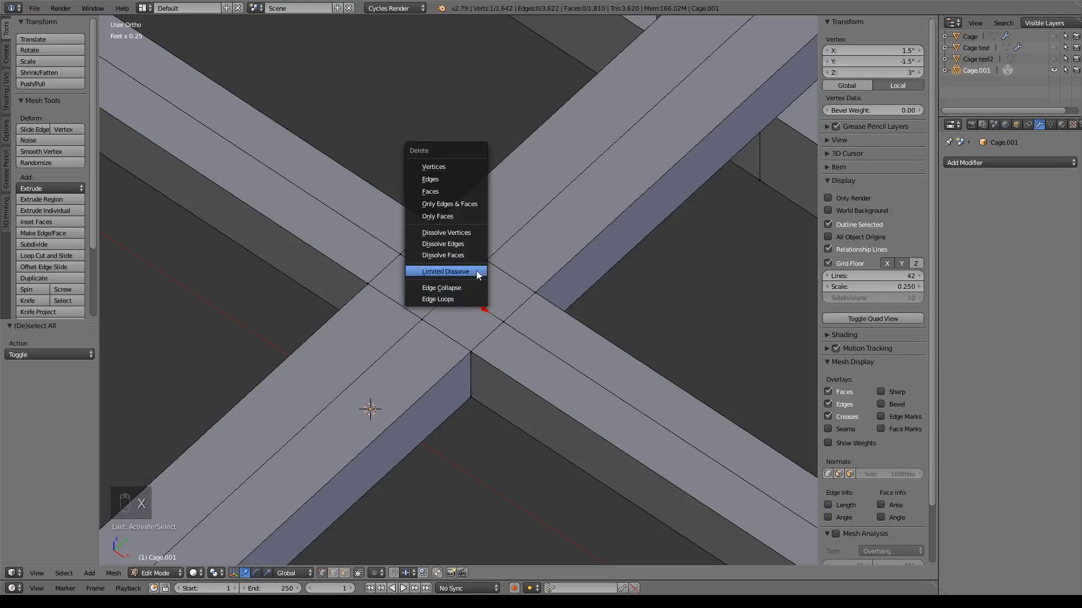
{"action": "left_click", "coordinate": [482, 232]}
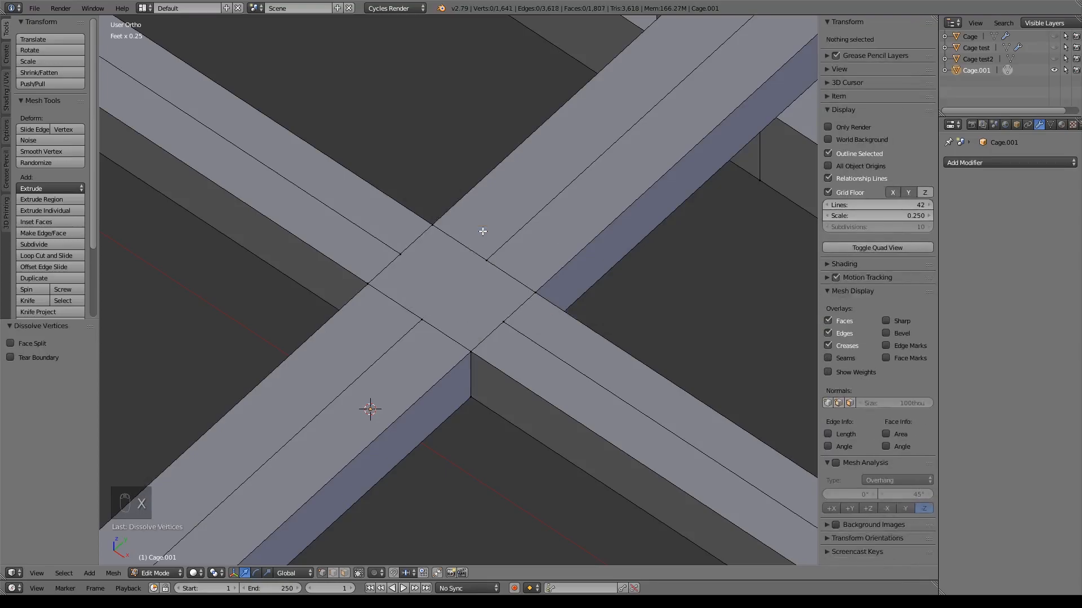
Select the merged face at the roof bar crossing and poke it with an offset of 455 thou.
{"action": "right_click", "coordinate": [487, 260]}
{"action": "right_click", "coordinate": [432, 224], "text": "shift"}
{"action": "right_click", "coordinate": [400, 254], "text": "shift"}
{"action": "right_click", "coordinate": [421, 320], "text": "shift"}
{"action": "right_click", "coordinate": [503, 323], "text": "shift"}
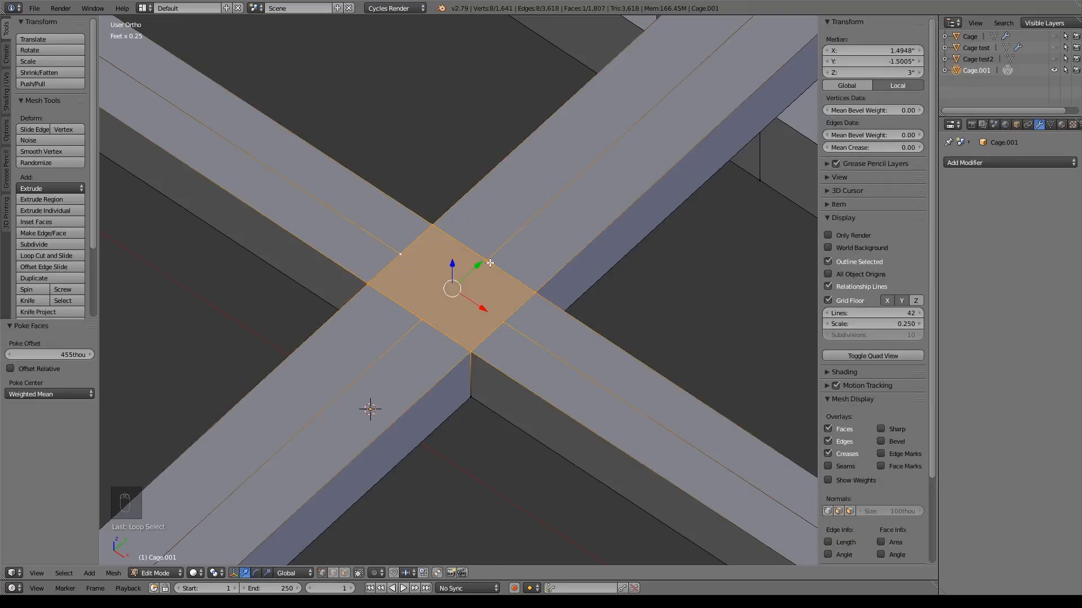
{"action": "key", "text": "alt+p"}
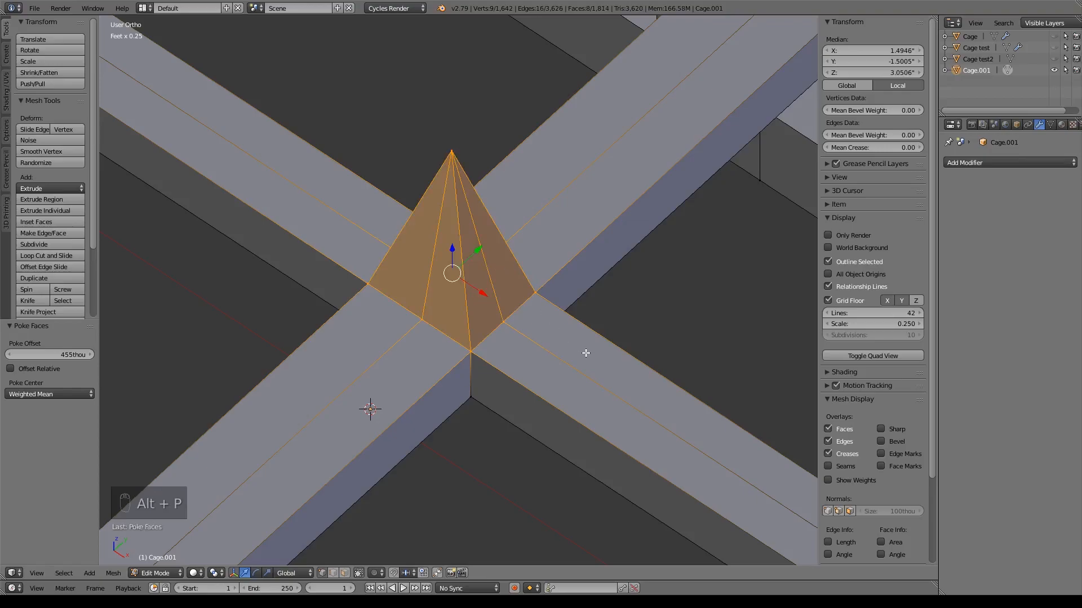
{"action": "middle_click_drag", "start_coordinate": [586, 354], "coordinate": [574, 348]}
{"action": "middle_click_drag", "start_coordinate": [426, 230], "coordinate": [328, 108]}
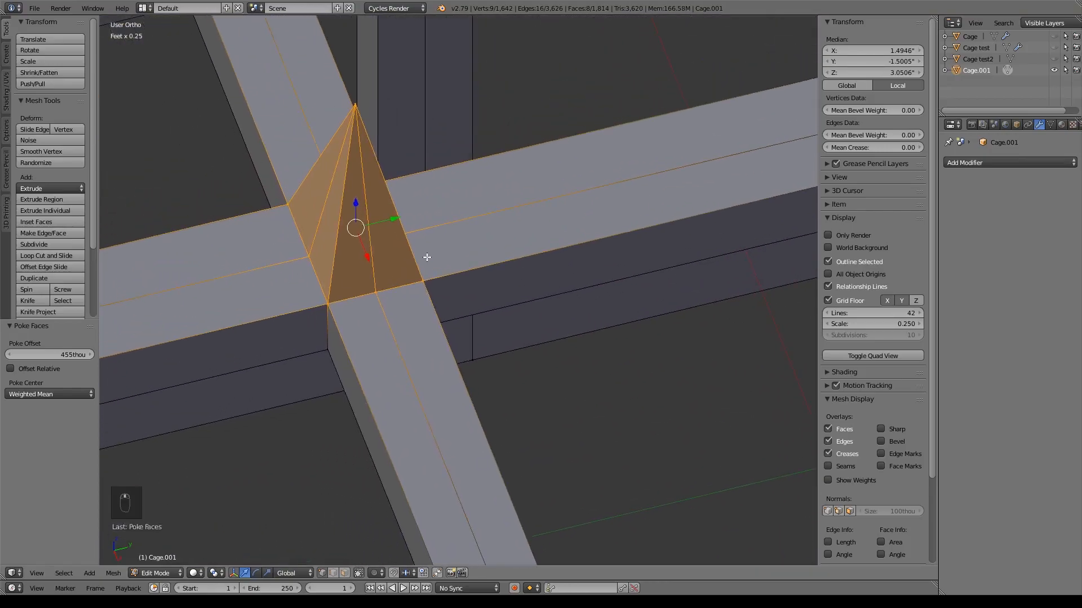
{"action": "scroll", "coordinate": [461, 258], "scroll_direction": "down", "scroll_amount": 5}
{"action": "mouse_move", "coordinate": [508, 327]}
{"action": "middle_mouse_down"}
{"action": "mouse_move", "coordinate": [477, 340]}
{"action": "mouse_move", "coordinate": [510, 302]}
{"action": "mouse_move", "coordinate": [583, 284]}
{"action": "mouse_move", "coordinate": [516, 309]}
{"action": "middle_mouse_up"}
Try to scale the four mid-edge vertices at the spike's base outward by about 1.25.
{"action": "right_click", "coordinate": [396, 300]}
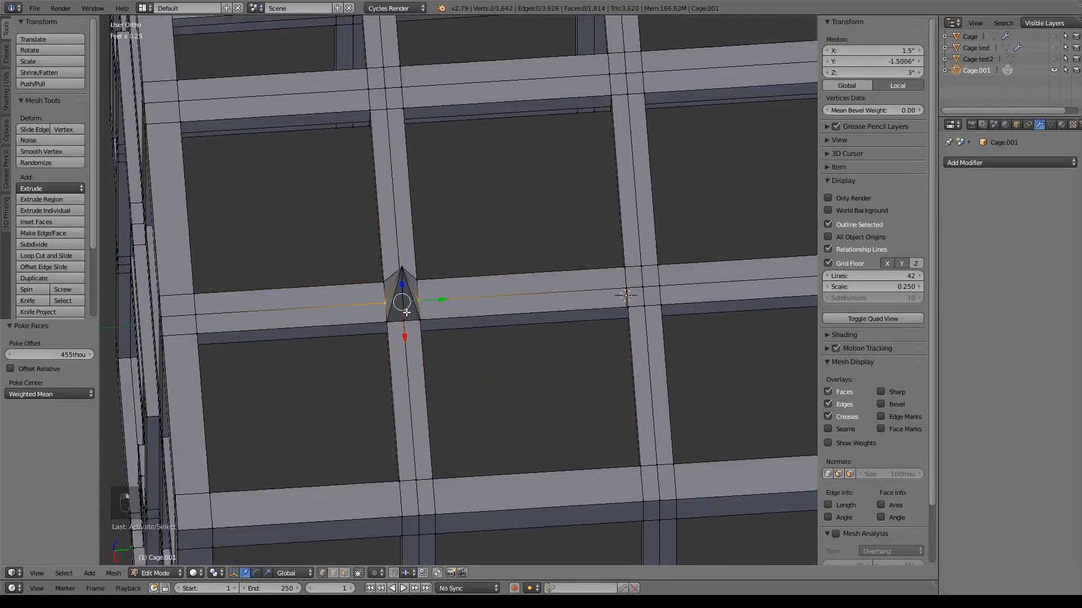
{"action": "middle_click_drag", "start_coordinate": [396, 299], "coordinate": [649, 208]}
{"action": "right_click", "coordinate": [665, 174], "text": "shift"}
{"action": "middle_click_drag", "start_coordinate": [717, 198], "coordinate": [563, 291], "text": "shift"}
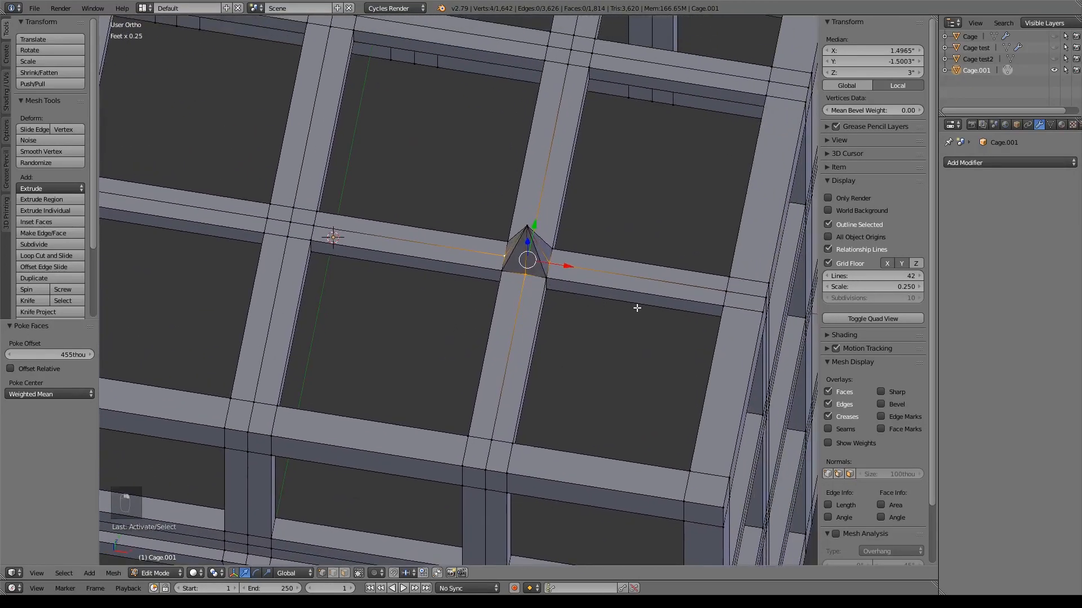
{"action": "key", "text": "s"}
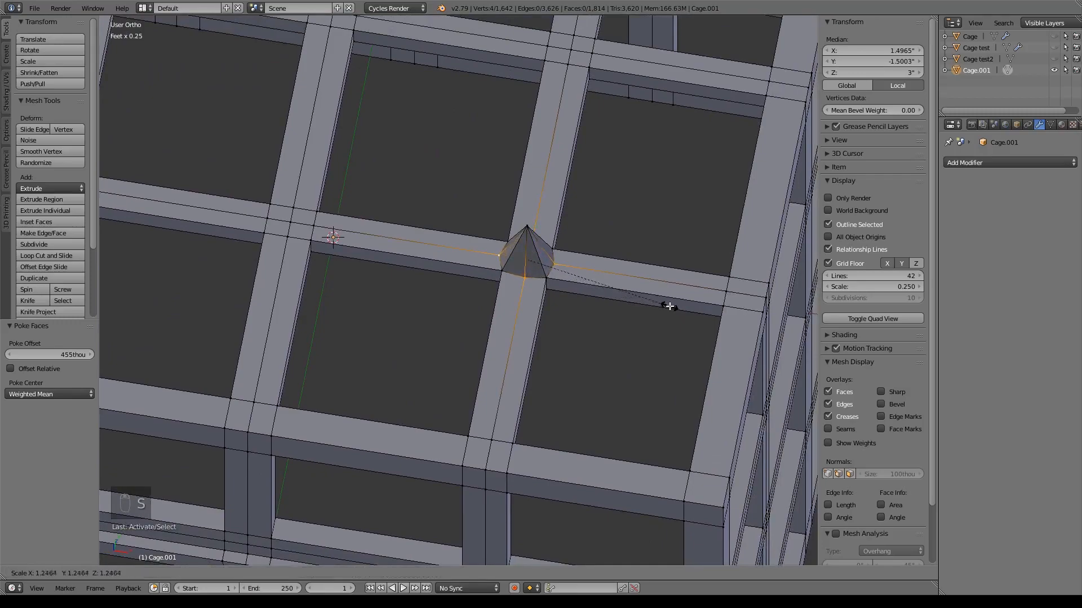
{"action": "left_click", "coordinate": [676, 306]}
{"action": "middle_click_drag", "start_coordinate": [678, 307], "coordinate": [540, 343]}
Undo the scaled base vertices and the poked spike, back to the merged crossing face.
{"action": "key", "text": "ctrl+z"}
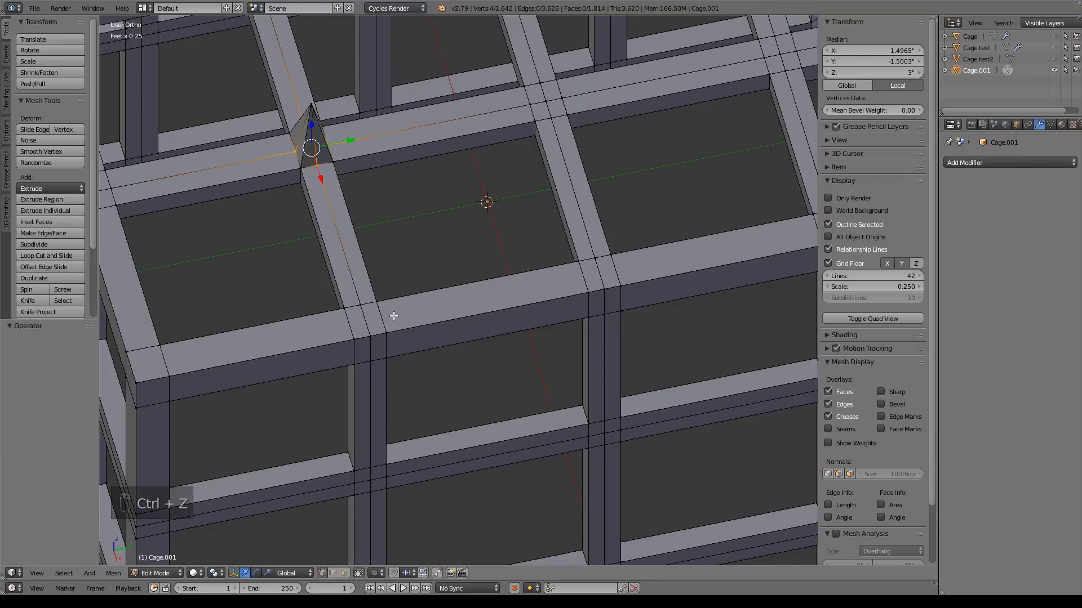
{"action": "key", "text": "ctrl+z"}
{"action": "key", "text": "ctrl+z"}
{"action": "key", "text": "ctrl+z"}
{"action": "key", "text": "ctrl+z"}
{"action": "key", "text": "ctrl+z"}
{"action": "key", "text": "ctrl+z"}
{"action": "key", "text": "ctrl+z"}
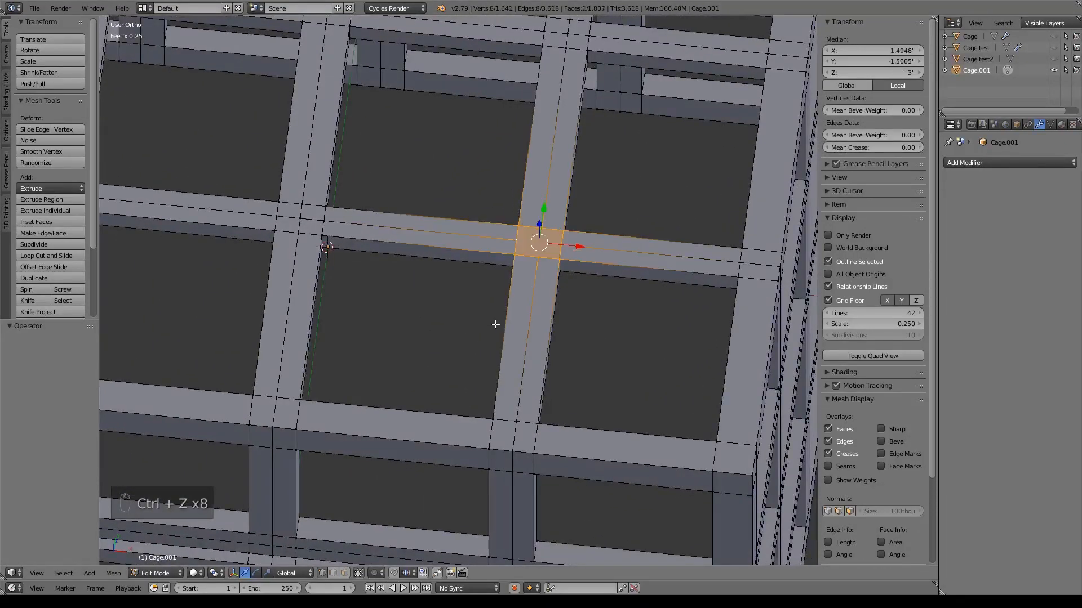
{"action": "key", "text": "ctrl+z"}
{"action": "key", "text": "ctrl+z"}
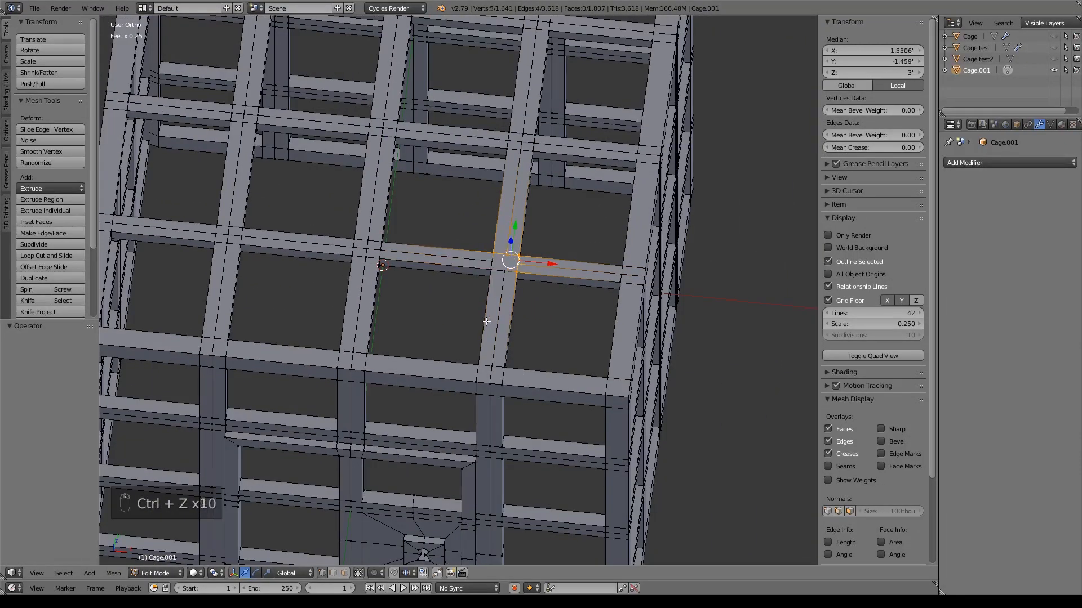
In top view, select the centre vertices of the remaining roof crossings plus the matching rim and corner vertices, and dissolve them.
{"action": "middle_click_drag", "start_coordinate": [432, 250], "coordinate": [518, 289], "text": "shift"}
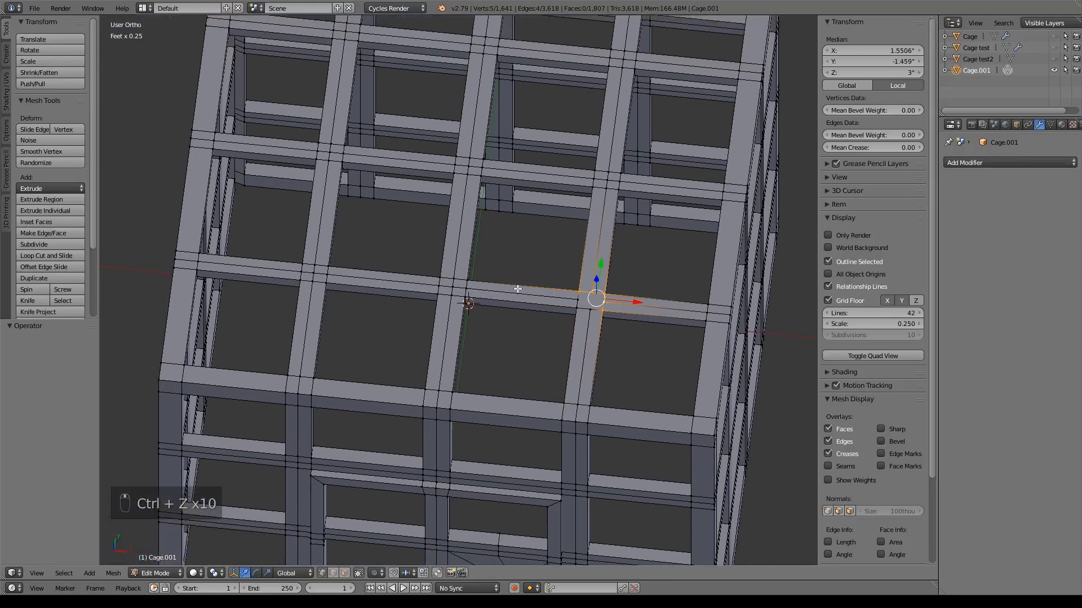
{"action": "key", "text": "KP_7"}
{"action": "middle_click_drag", "start_coordinate": [538, 415], "coordinate": [597, 372], "text": "shift"}
{"action": "right_click", "coordinate": [533, 374]}
{"action": "right_click", "coordinate": [394, 374], "text": "shift"}
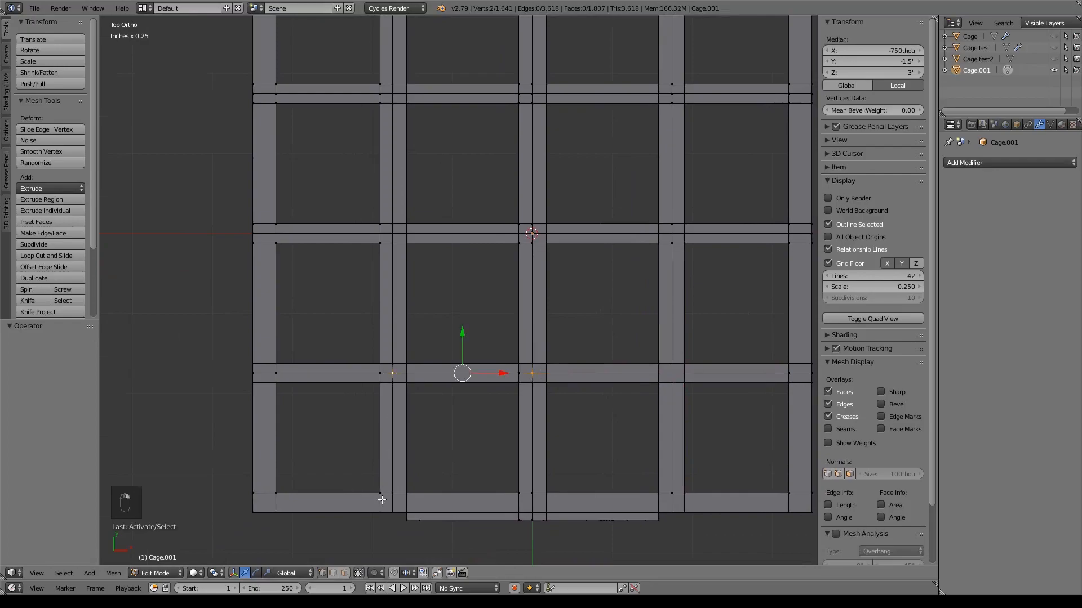
{"action": "right_click", "coordinate": [535, 117], "text": "shift"}
{"action": "right_click", "coordinate": [533, 231], "text": "shift"}
{"action": "right_click", "coordinate": [393, 232], "text": "shift"}
{"action": "right_click", "coordinate": [392, 99], "text": "shift"}
{"action": "middle_click_drag", "start_coordinate": [488, 60], "coordinate": [396, 174], "text": "shift"}
{"action": "right_click", "coordinate": [652, 290], "text": "shift"}
{"action": "right_click", "coordinate": [651, 430], "text": "shift"}
{"action": "right_click", "coordinate": [646, 152], "text": "shift"}
{"action": "right_click", "coordinate": [784, 294], "text": "shift"}
{"action": "right_click", "coordinate": [790, 427], "text": "shift"}
{"action": "right_click", "coordinate": [507, 153], "text": "shift"}
{"action": "right_click", "coordinate": [367, 152], "text": "shift"}
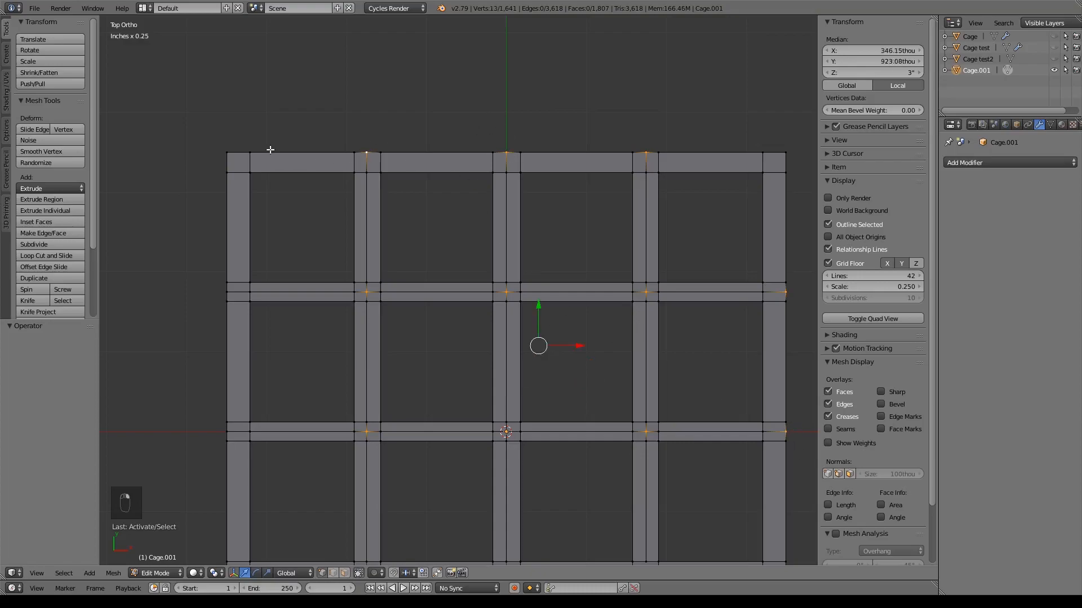
{"action": "right_click", "coordinate": [229, 150], "text": "shift"}
{"action": "right_click", "coordinate": [770, 153], "text": "shift"}
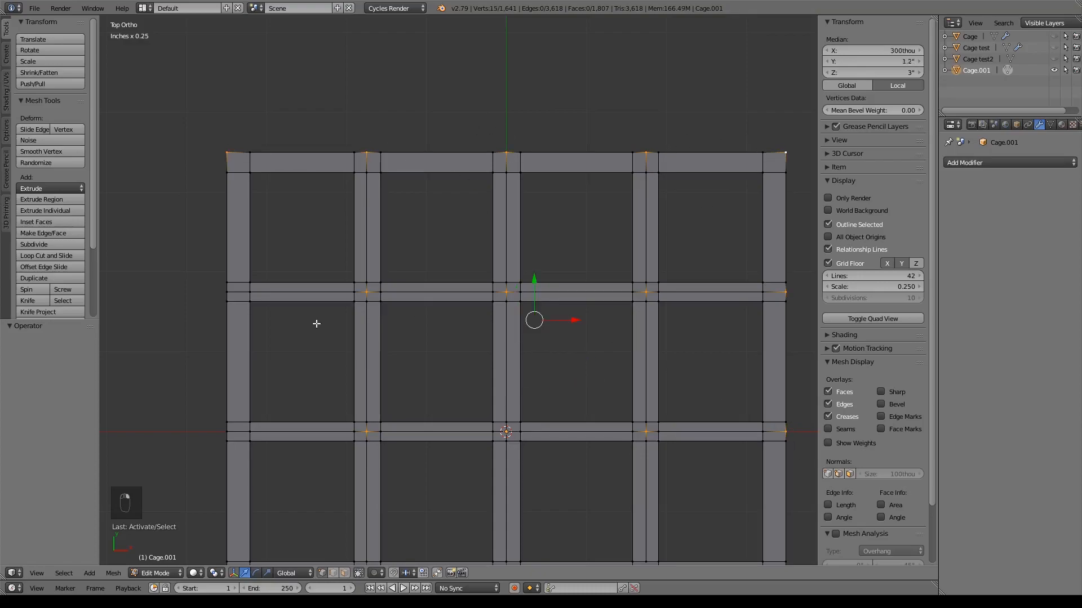
{"action": "middle_click_drag", "start_coordinate": [317, 321], "coordinate": [355, 125], "text": "shift"}
{"action": "right_click", "coordinate": [260, 96], "text": "shift"}
{"action": "right_click", "coordinate": [264, 248], "text": "shift"}
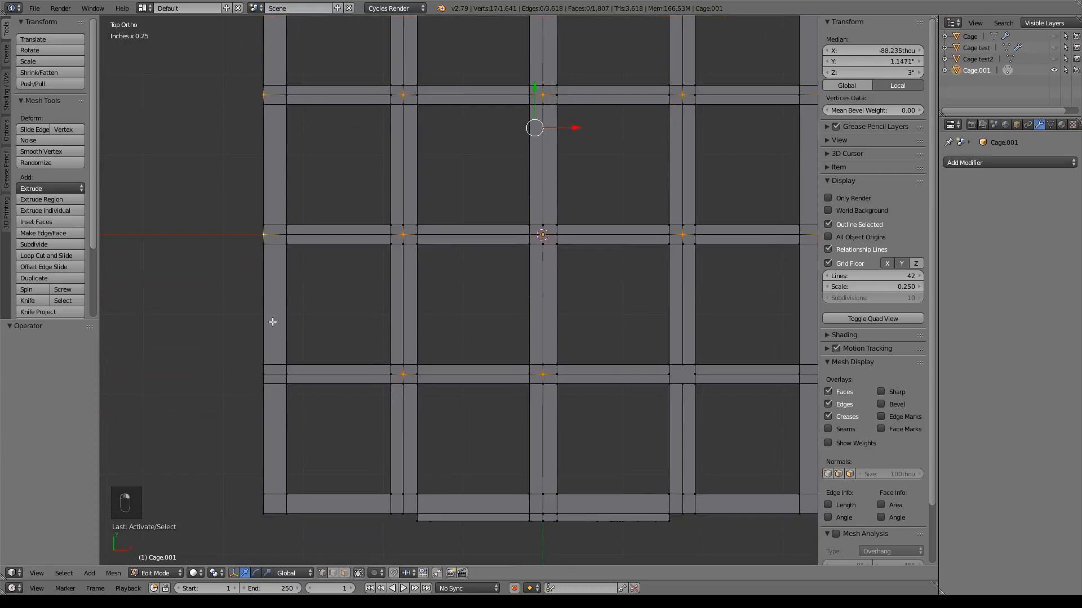
{"action": "right_click", "coordinate": [262, 377], "text": "shift"}
{"action": "right_click", "coordinate": [261, 514], "text": "shift"}
{"action": "right_click", "coordinate": [406, 513], "text": "shift"}
{"action": "right_click", "coordinate": [545, 511], "text": "shift"}
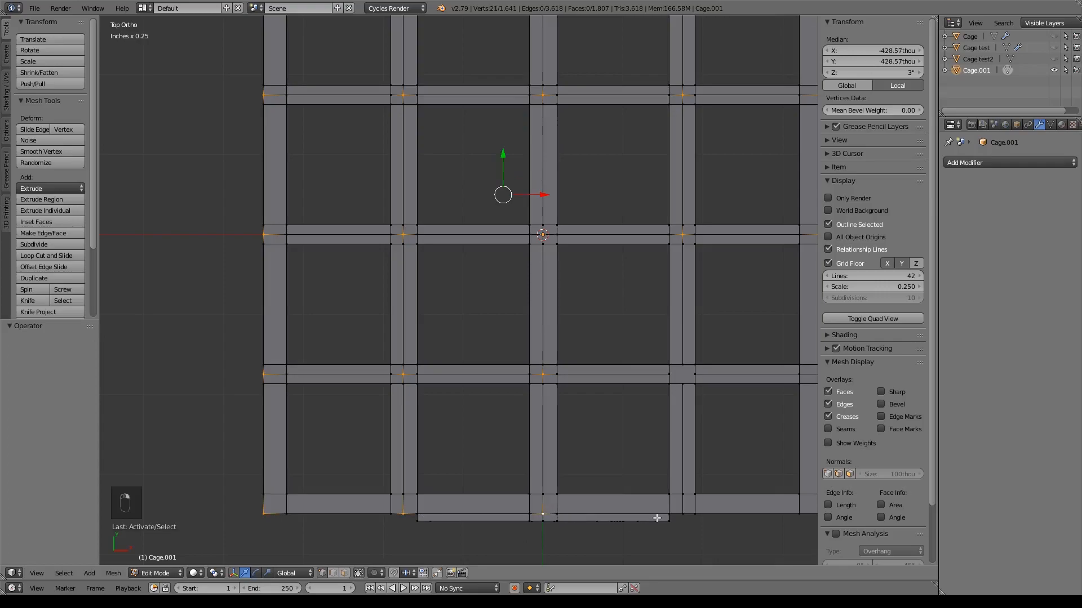
{"action": "right_click", "coordinate": [688, 513], "text": "shift"}
{"action": "left_click", "coordinate": [628, 454], "text": "shift"}
{"action": "left_click", "coordinate": [628, 316], "text": "shift"}
{"action": "key", "text": "x"}
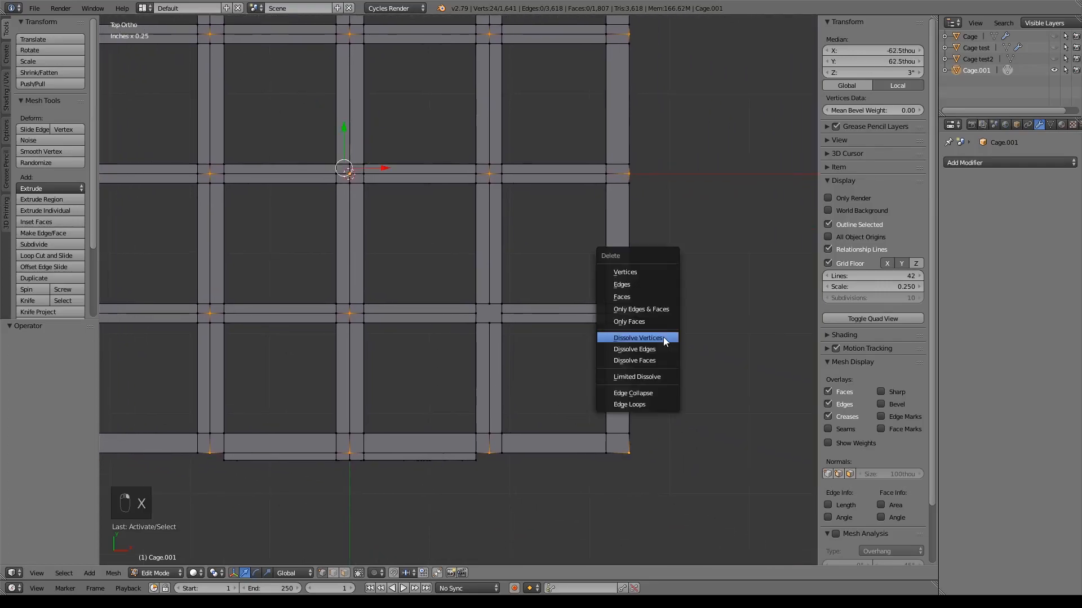
{"action": "left_click", "coordinate": [664, 337]}
Examine the dissolved crossings along the roof's rim and at its corners.
{"action": "scroll", "coordinate": [660, 352], "scroll_direction": "down", "scroll_amount": 4}
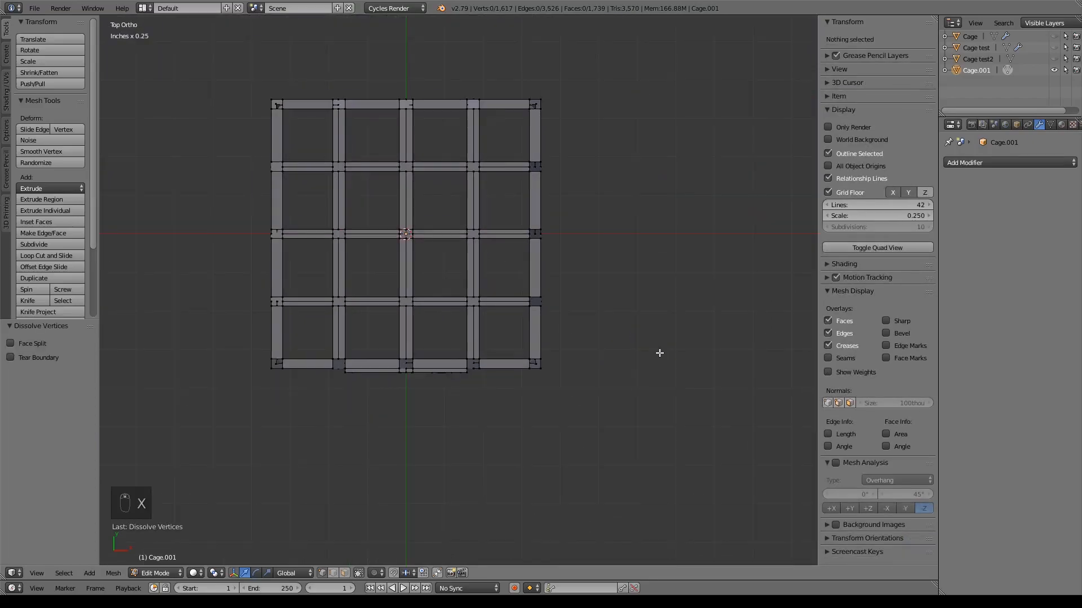
{"action": "middle_click_drag", "start_coordinate": [659, 353], "coordinate": [366, 250]}
{"action": "scroll", "coordinate": [388, 265], "scroll_direction": "up", "scroll_amount": 7}
{"action": "middle_click_drag", "start_coordinate": [507, 201], "coordinate": [681, 301], "text": "shift"}
{"action": "middle_click_drag", "start_coordinate": [681, 301], "coordinate": [661, 291]}
{"action": "middle_click_drag", "start_coordinate": [659, 193], "coordinate": [563, 231]}
{"action": "scroll", "coordinate": [521, 265], "scroll_direction": "up", "scroll_amount": 4}
{"action": "middle_click_drag", "start_coordinate": [642, 254], "coordinate": [580, 235]}
{"action": "middle_click_drag", "start_coordinate": [479, 72], "coordinate": [574, 215], "text": "shift"}
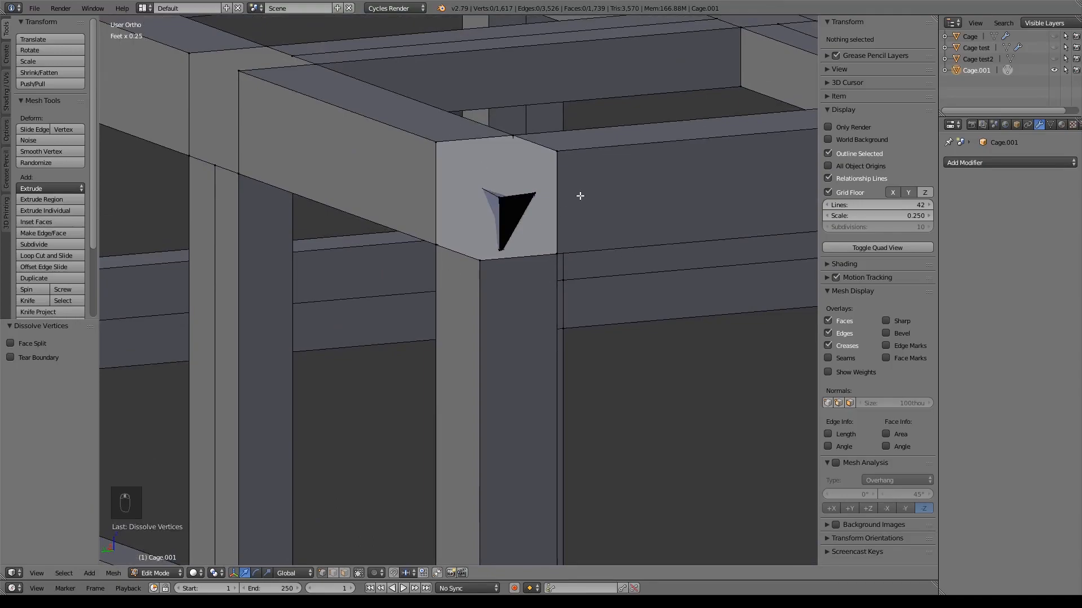
{"action": "scroll", "coordinate": [580, 196], "scroll_direction": "down", "scroll_amount": 8}
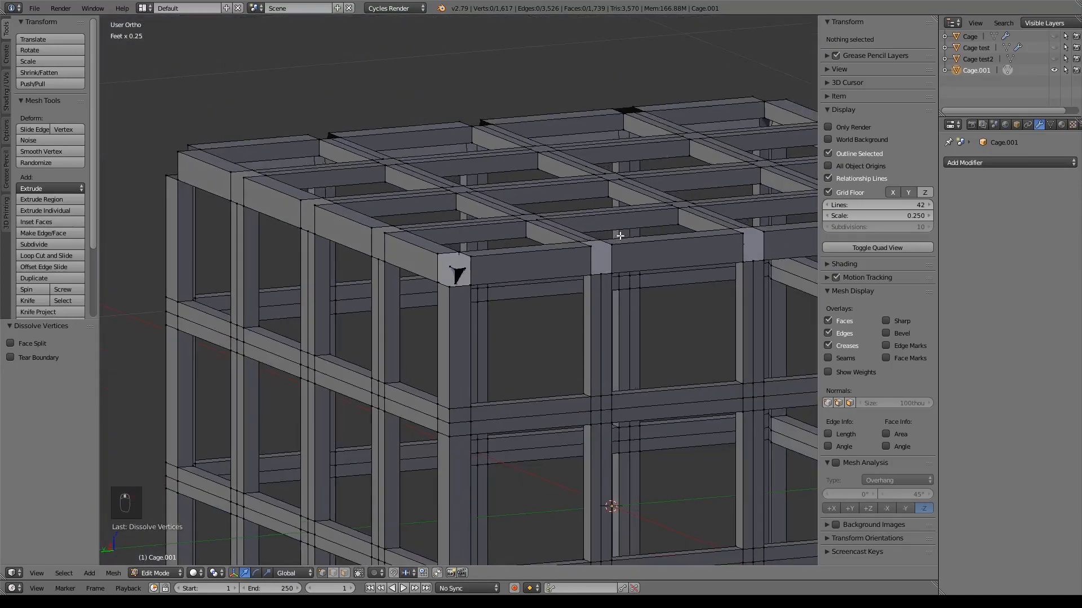
Select the 25 merged faces at the roof's crossings, rim joints and corners, and poke them with an offset of 455 thou.
{"action": "left_click", "coordinate": [590, 263], "text": "alt"}
{"action": "middle_click_drag", "start_coordinate": [590, 263], "coordinate": [617, 260]}
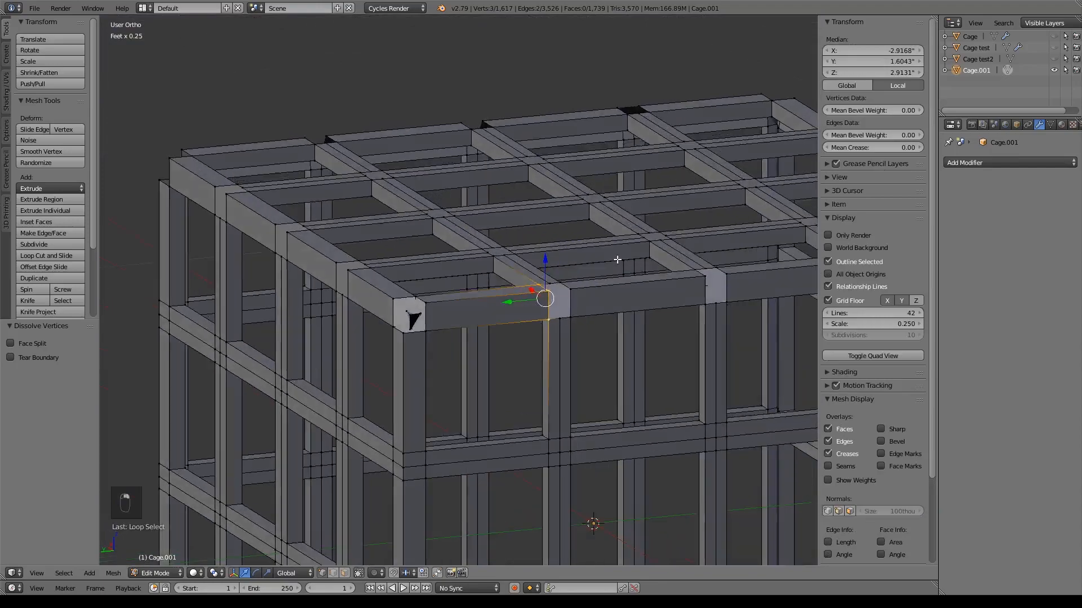
{"action": "left_click", "coordinate": [346, 573]}
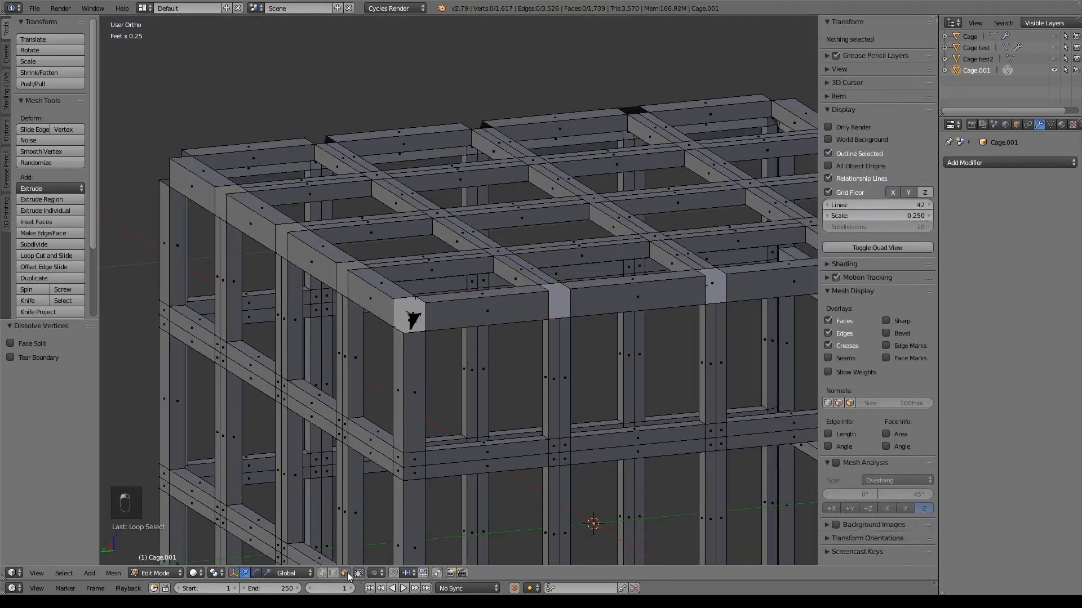
{"action": "right_click", "coordinate": [561, 327]}
{"action": "right_click", "coordinate": [401, 308], "text": "shift"}
{"action": "right_click", "coordinate": [346, 268], "text": "shift"}
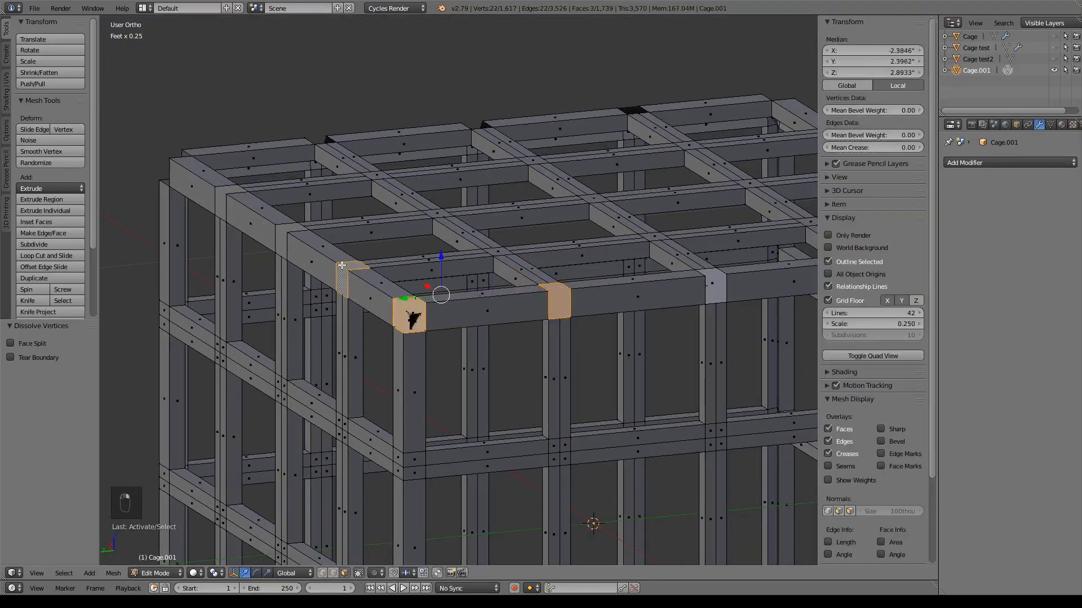
{"action": "right_click", "coordinate": [287, 230], "text": "shift"}
{"action": "right_click", "coordinate": [232, 201], "text": "shift"}
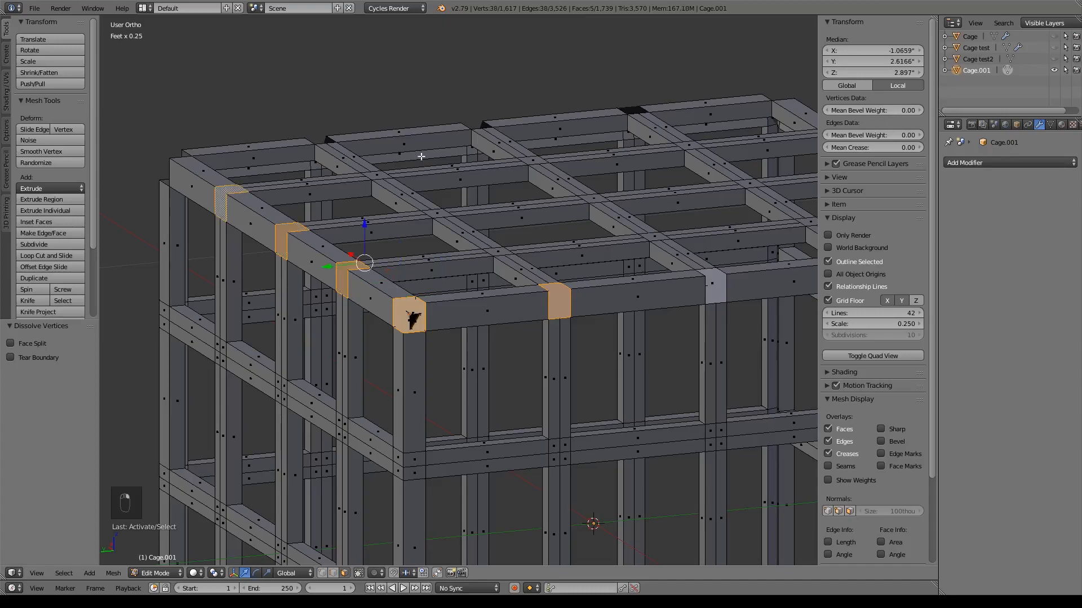
{"action": "right_click", "coordinate": [720, 289], "text": "shift"}
{"action": "middle_click_drag", "start_coordinate": [324, 228], "coordinate": [366, 238]}
{"action": "right_click", "coordinate": [519, 240], "text": "shift"}
{"action": "right_click", "coordinate": [428, 195], "text": "shift"}
{"action": "right_click", "coordinate": [557, 165], "text": "shift"}
{"action": "right_click", "coordinate": [653, 210], "text": "shift"}
{"action": "right_click", "coordinate": [608, 283], "text": "shift"}
{"action": "middle_click_drag", "start_coordinate": [610, 284], "coordinate": [599, 264]}
{"action": "right_click", "coordinate": [608, 266], "text": "shift"}
{"action": "right_click", "coordinate": [660, 193], "text": "shift"}
{"action": "right_click", "coordinate": [567, 147], "text": "shift"}
{"action": "middle_click_drag", "start_coordinate": [734, 230], "coordinate": [469, 290]}
{"action": "right_click", "coordinate": [620, 219], "text": "shift"}
{"action": "right_click", "coordinate": [709, 270], "text": "shift"}
{"action": "right_click", "coordinate": [514, 319], "text": "shift"}
{"action": "right_click", "coordinate": [463, 295], "text": "shift"}
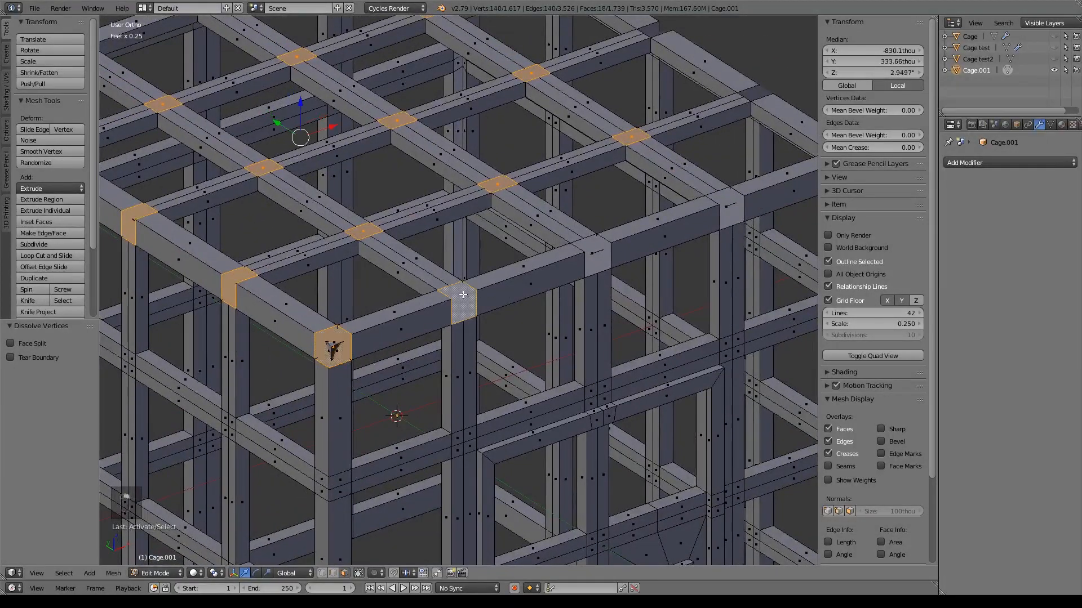
{"action": "right_click", "coordinate": [605, 258], "text": "shift"}
{"action": "right_click", "coordinate": [737, 199], "text": "shift"}
{"action": "middle_click_drag", "start_coordinate": [733, 202], "coordinate": [564, 256]}
{"action": "right_click", "coordinate": [564, 255], "text": "shift"}
{"action": "right_click", "coordinate": [643, 68], "text": "shift"}
{"action": "right_click", "coordinate": [600, 164], "text": "shift"}
{"action": "middle_click_drag", "start_coordinate": [686, 122], "coordinate": [417, 250]}
{"action": "right_click", "coordinate": [546, 234], "text": "shift"}
{"action": "right_click", "coordinate": [670, 162], "text": "shift"}
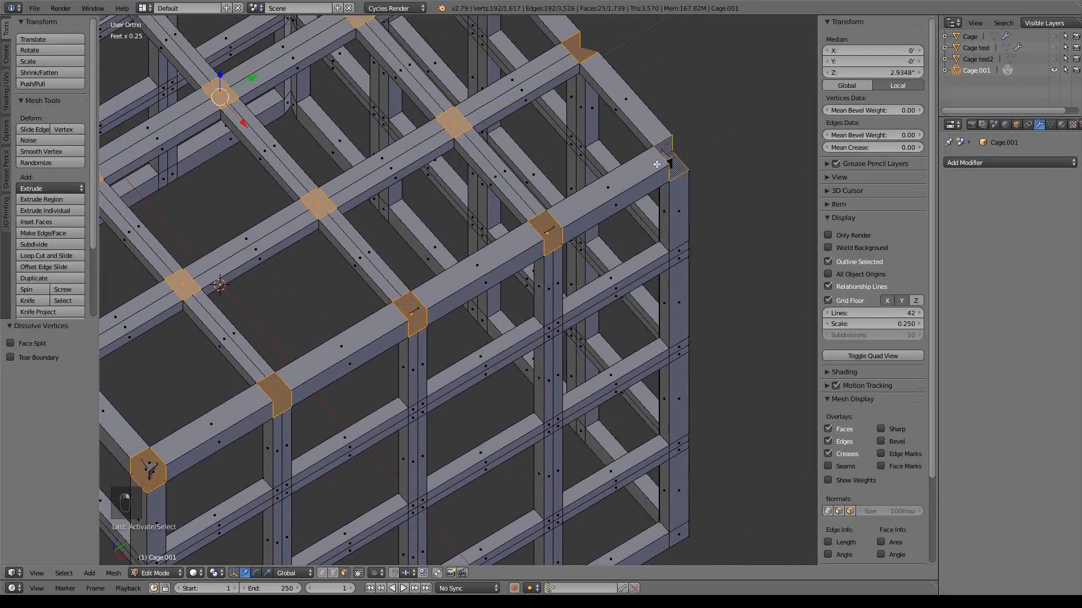
{"action": "middle_click_drag", "start_coordinate": [444, 158], "coordinate": [592, 314], "text": "shift"}
{"action": "scroll", "coordinate": [591, 315], "scroll_direction": "down", "scroll_amount": 3}
{"action": "middle_click_drag", "start_coordinate": [474, 323], "coordinate": [522, 295], "text": "shift"}
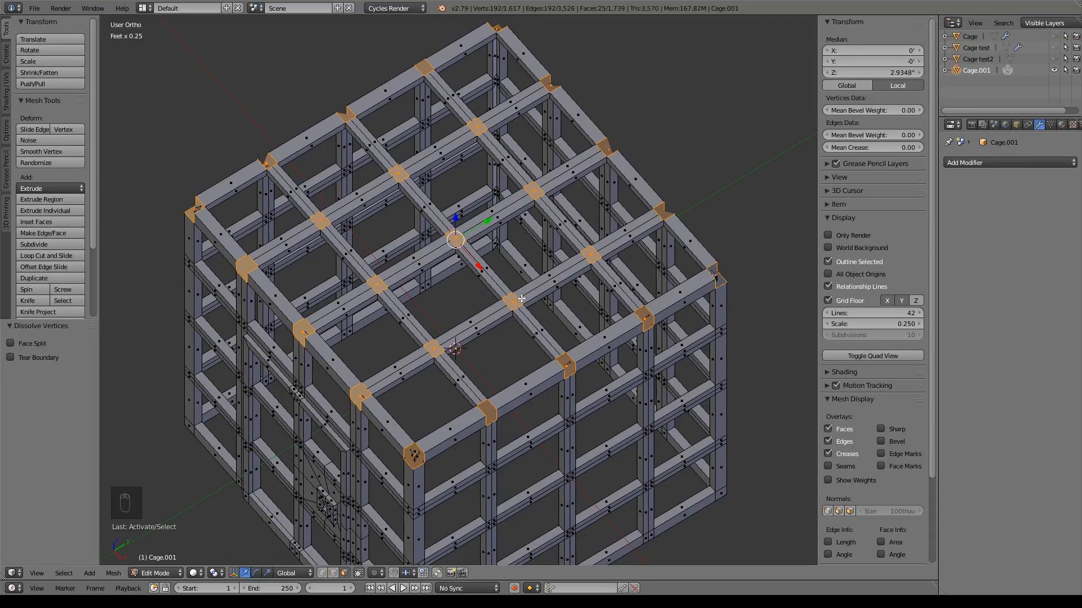
{"action": "key", "text": "alt+p"}
{"action": "mouse_move", "coordinate": [609, 353]}
{"action": "middle_mouse_down"}
{"action": "mouse_move", "coordinate": [684, 295]}
{"action": "mouse_move", "coordinate": [715, 309]}
{"action": "mouse_move", "coordinate": [555, 389]}
{"action": "mouse_move", "coordinate": [624, 356]}
{"action": "mouse_move", "coordinate": [708, 343]}
{"action": "mouse_move", "coordinate": [669, 345]}
{"action": "mouse_move", "coordinate": [674, 311]}
{"action": "mouse_move", "coordinate": [600, 333]}
{"action": "middle_mouse_up"}
{"action": "middle_click_drag", "start_coordinate": [447, 363], "coordinate": [493, 359]}
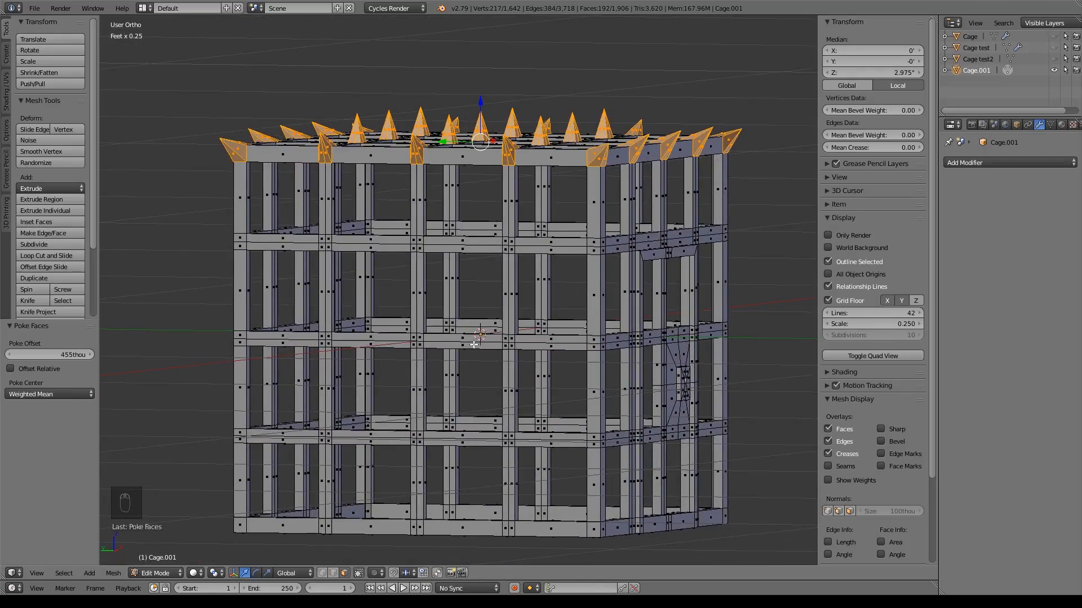
Select the centre vertices where the three middle horizontal bars cross the uprights and corner posts around the cage, and dissolve them.
{"action": "key", "text": "ctrl+KP_Add"}
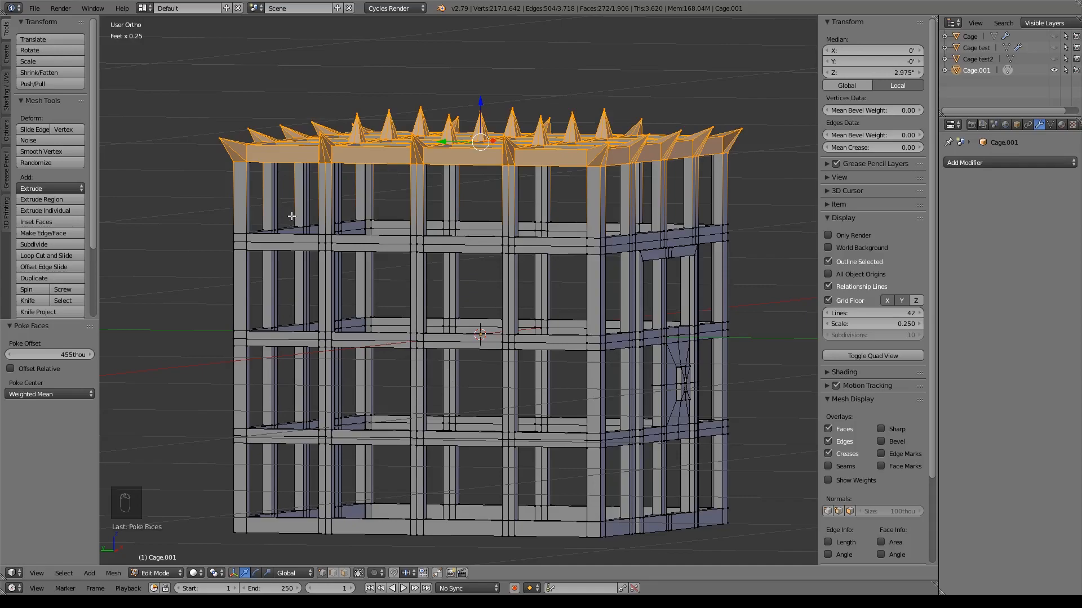
{"action": "right_click", "coordinate": [230, 242]}
{"action": "right_click", "coordinate": [231, 341], "text": "shift"}
{"action": "right_click", "coordinate": [232, 438], "text": "shift"}
{"action": "right_click", "coordinate": [325, 439], "text": "shift"}
{"action": "right_click", "coordinate": [326, 341], "text": "shift"}
{"action": "right_click", "coordinate": [326, 244], "text": "shift"}
{"action": "right_click", "coordinate": [417, 245], "text": "shift"}
{"action": "right_click", "coordinate": [417, 341], "text": "shift"}
{"action": "right_click", "coordinate": [510, 344], "text": "shift"}
{"action": "right_click", "coordinate": [509, 246], "text": "shift"}
{"action": "right_click", "coordinate": [601, 248], "text": "shift"}
{"action": "right_click", "coordinate": [600, 344], "text": "shift"}
{"action": "right_click", "coordinate": [601, 441], "text": "shift"}
{"action": "middle_click_drag", "start_coordinate": [732, 327], "coordinate": [652, 323]}
{"action": "right_click", "coordinate": [544, 438], "text": "shift"}
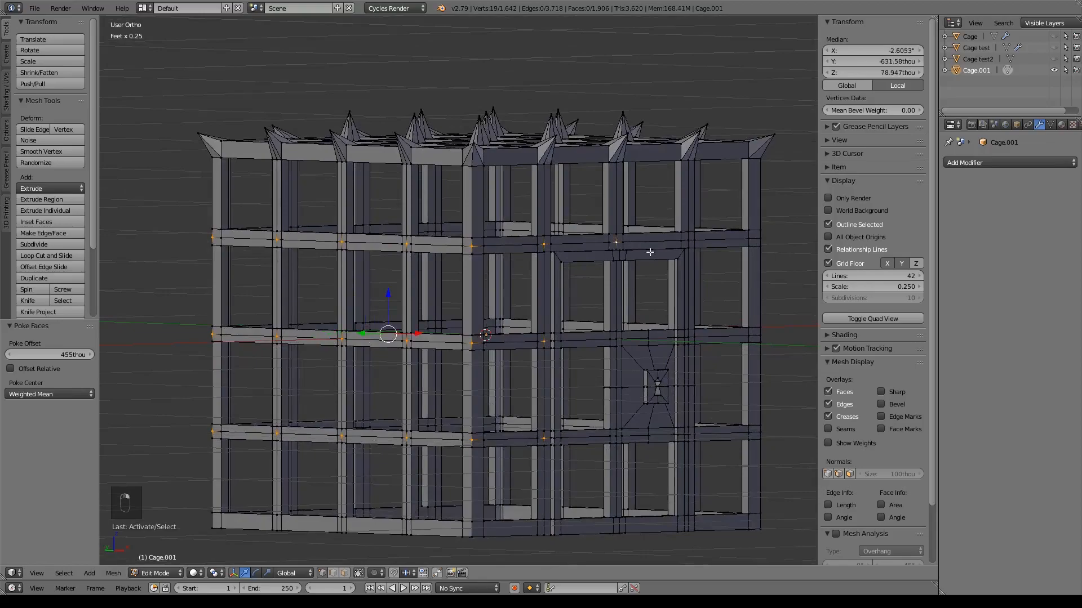
{"action": "middle_click_drag", "start_coordinate": [768, 517], "coordinate": [735, 507]}
{"action": "right_click", "coordinate": [638, 327], "text": "shift"}
{"action": "right_click", "coordinate": [639, 422], "text": "shift"}
{"action": "middle_click_drag", "start_coordinate": [681, 422], "coordinate": [657, 438]}
{"action": "right_click", "coordinate": [496, 450], "text": "shift"}
{"action": "middle_click_drag", "start_coordinate": [535, 383], "coordinate": [631, 354]}
{"action": "right_click", "coordinate": [560, 317], "text": "shift"}
{"action": "right_click", "coordinate": [604, 389], "text": "shift"}
{"action": "right_click", "coordinate": [602, 294], "text": "shift"}
{"action": "middle_click_drag", "start_coordinate": [732, 309], "coordinate": [597, 333]}
{"action": "right_click", "coordinate": [459, 448], "text": "shift"}
{"action": "right_click", "coordinate": [460, 351], "text": "shift"}
{"action": "right_click", "coordinate": [460, 254], "text": "shift"}
{"action": "right_click", "coordinate": [546, 252], "text": "shift"}
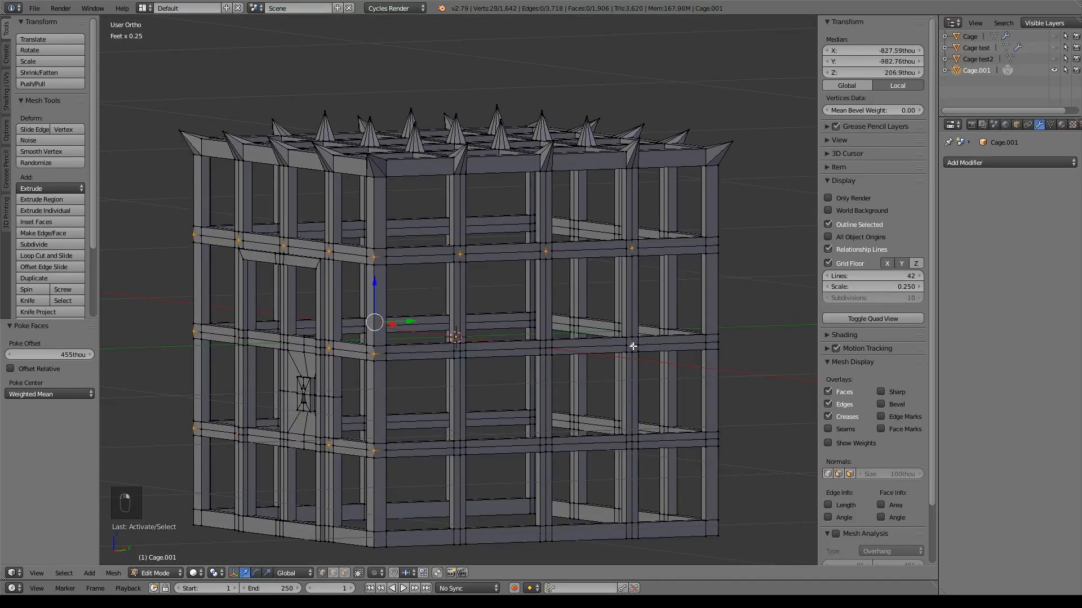
{"action": "right_click", "coordinate": [631, 442], "text": "shift"}
{"action": "middle_click_drag", "start_coordinate": [744, 322], "coordinate": [587, 308]}
{"action": "right_click", "coordinate": [649, 239], "text": "shift"}
{"action": "right_click", "coordinate": [649, 335], "text": "shift"}
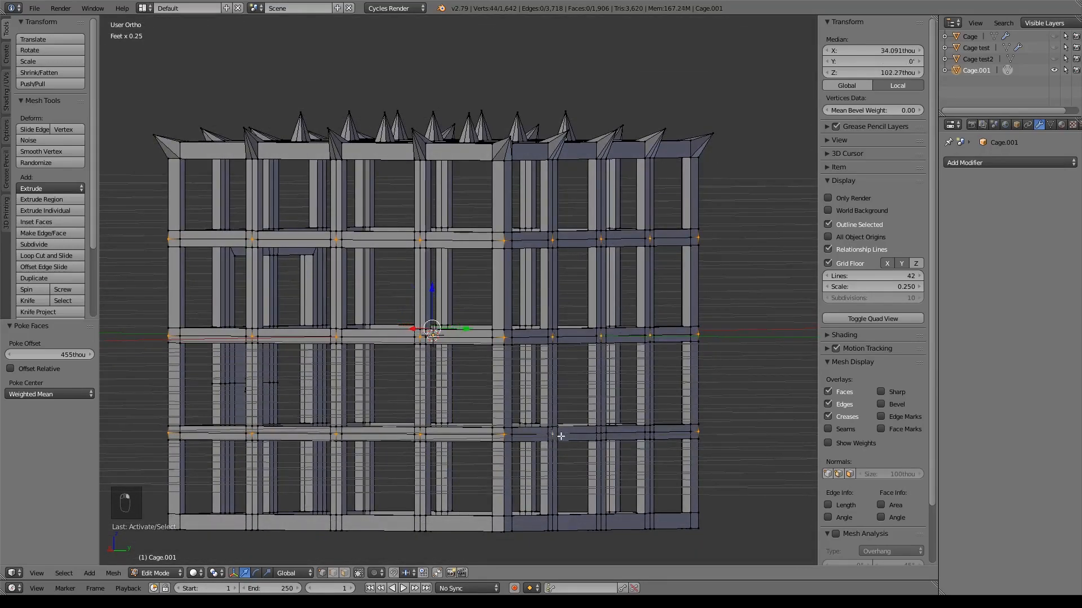
{"action": "right_click", "coordinate": [650, 432], "text": "shift"}
{"action": "key", "text": "x"}
{"action": "left_click", "coordinate": [651, 433]}
In face mode, select the merged faces where the three middle bars cross one side's uprights and corner post, and poke them with a 455 thou offset.
{"action": "left_click", "coordinate": [344, 573]}
{"action": "right_click", "coordinate": [502, 241]}
{"action": "right_click", "coordinate": [502, 338], "text": "shift"}
{"action": "right_click", "coordinate": [502, 434], "text": "shift"}
{"action": "right_click", "coordinate": [553, 434], "text": "shift"}
{"action": "right_click", "coordinate": [553, 337], "text": "shift"}
{"action": "right_click", "coordinate": [552, 240], "text": "shift"}
{"action": "right_click", "coordinate": [601, 433], "text": "shift"}
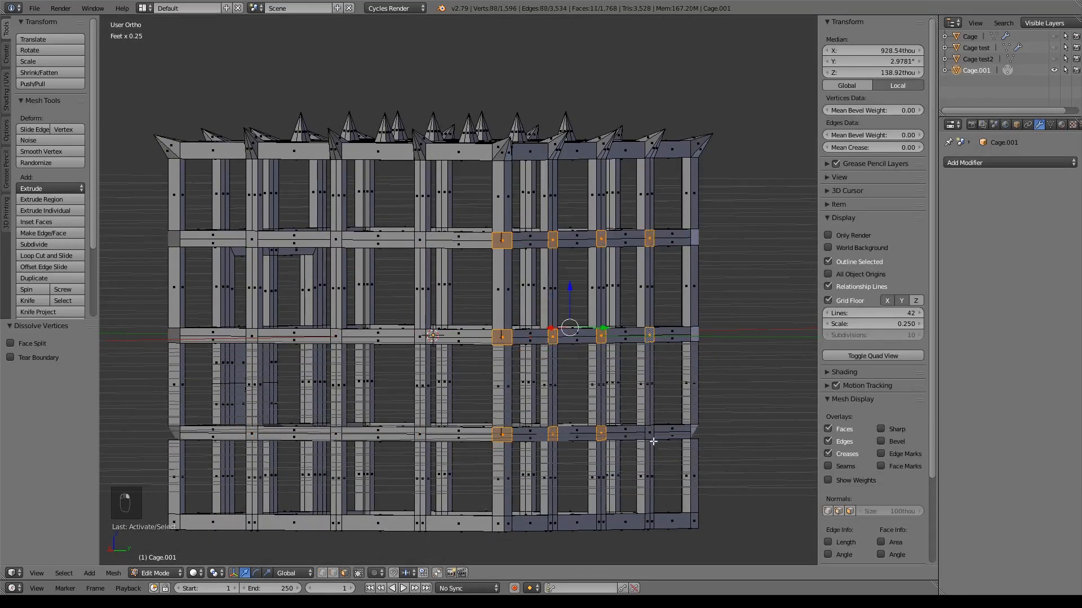
{"action": "key", "text": "alt+p"}
Select the 12 merged bar-crossing faces on the adjacent side and its corner post, and poke them with an offset of 455 thou.
{"action": "middle_click_drag", "start_coordinate": [697, 236], "coordinate": [569, 248]}
{"action": "right_click", "coordinate": [565, 251]}
{"action": "right_click", "coordinate": [468, 251], "text": "shift"}
{"action": "right_click", "coordinate": [369, 252], "text": "shift"}
{"action": "right_click", "coordinate": [369, 347], "text": "shift"}
{"action": "right_click", "coordinate": [468, 348], "text": "shift"}
{"action": "right_click", "coordinate": [566, 348], "text": "shift"}
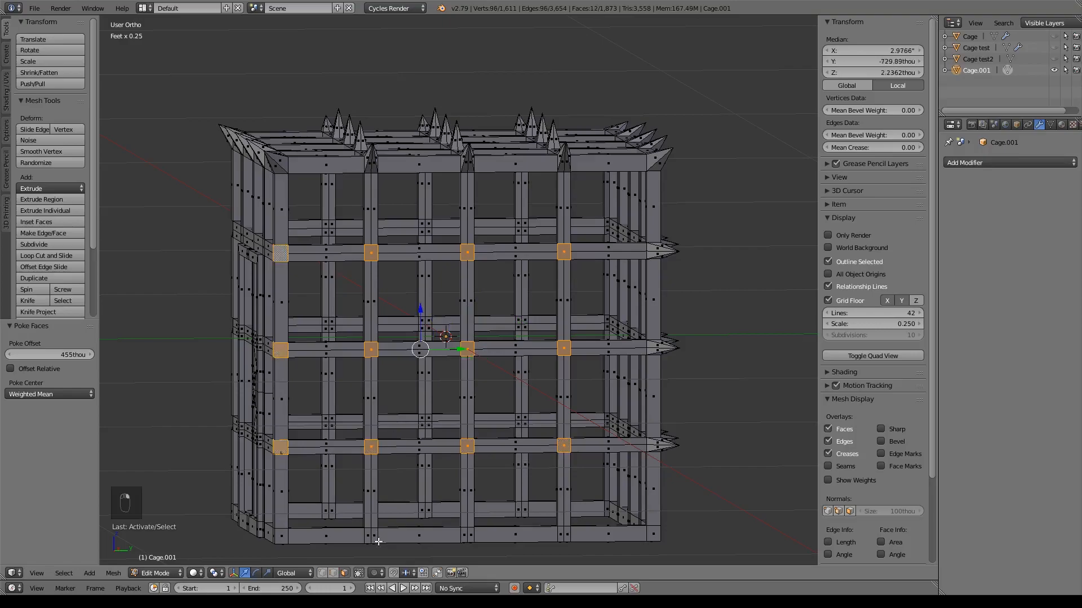
Poke the merged bar-crossing faces on the cage's remaining sides, including the door side, with a 455 thou offset, and leave mesh editing.
{"action": "right_click", "coordinate": [598, 237]}
{"action": "right_click", "coordinate": [501, 237], "text": "shift"}
{"action": "right_click", "coordinate": [405, 237], "text": "shift"}
{"action": "right_click", "coordinate": [406, 334], "text": "shift"}
{"action": "right_click", "coordinate": [598, 334], "text": "shift"}
{"action": "right_click", "coordinate": [598, 432], "text": "shift"}
{"action": "right_click", "coordinate": [405, 432], "text": "shift"}
{"action": "right_click", "coordinate": [316, 432], "text": "shift"}
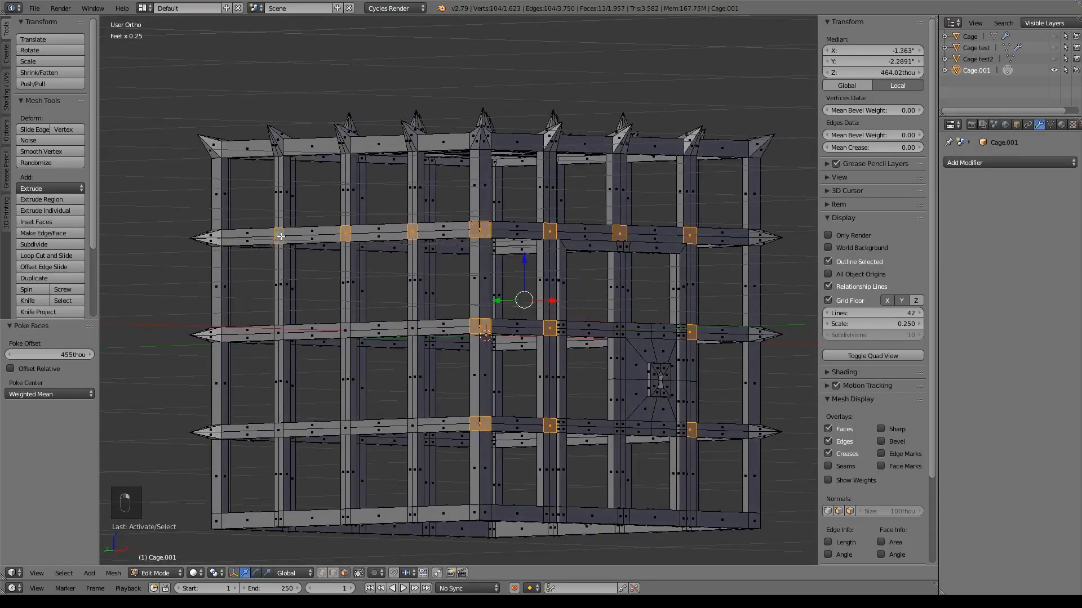
{"action": "right_click", "coordinate": [279, 430], "text": "shift"}
{"action": "key", "text": "alt+p"}
{"action": "key", "text": "Tab"}
Duplicate the spiked cage in place and hide the original.
{"action": "middle_click_drag", "start_coordinate": [361, 394], "coordinate": [317, 449]}
{"action": "scroll", "coordinate": [316, 449], "scroll_direction": "down", "scroll_amount": 3}
{"action": "middle_click_drag", "start_coordinate": [606, 352], "coordinate": [543, 344]}
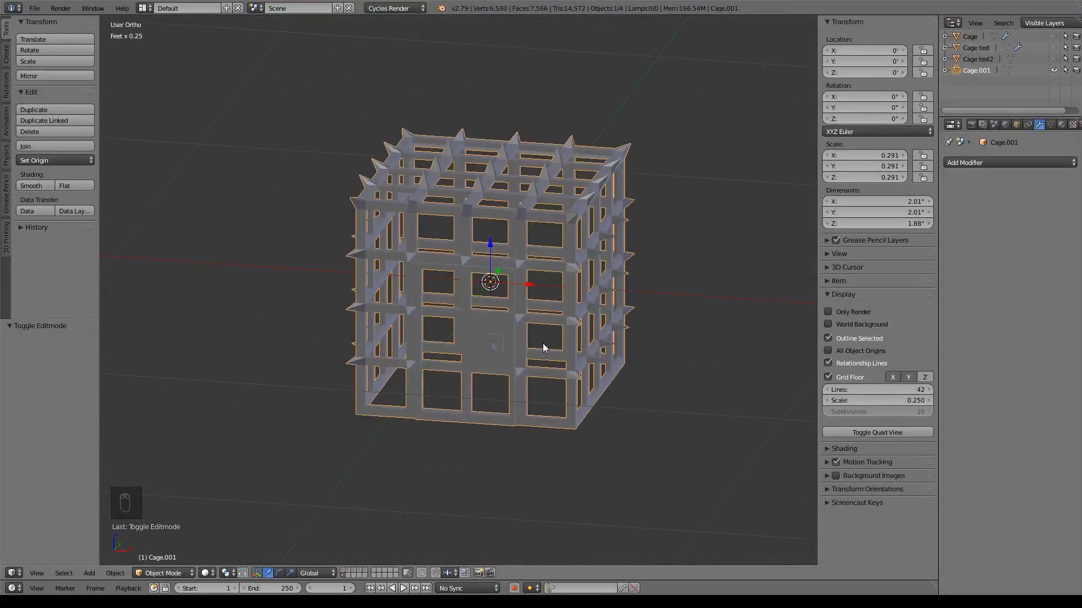
{"action": "key", "text": "shift+d"}
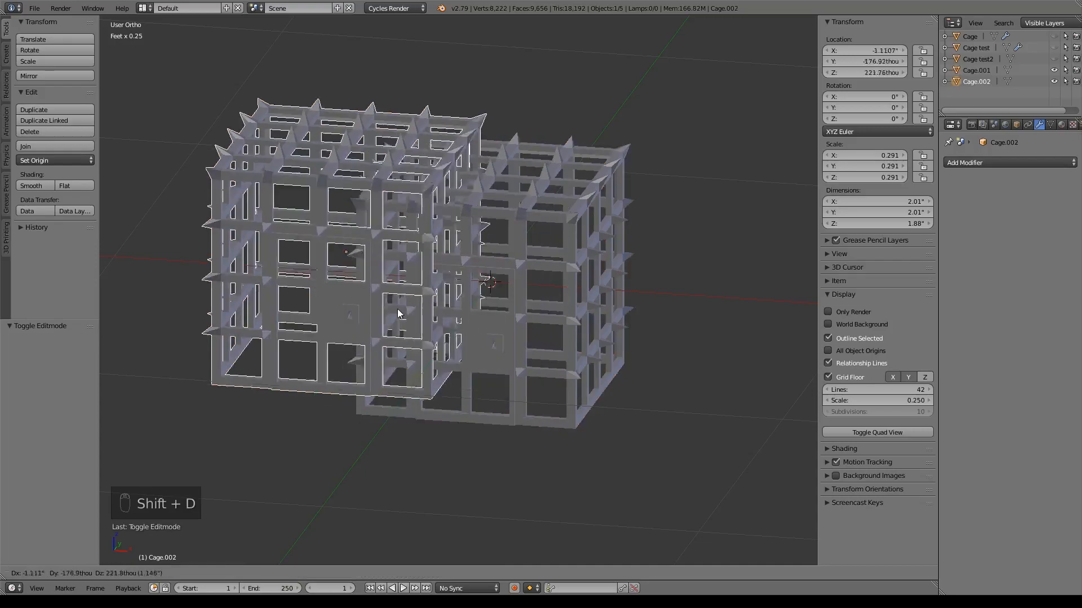
{"action": "right_click", "coordinate": [390, 312]}
{"action": "left_click", "coordinate": [1053, 71]}
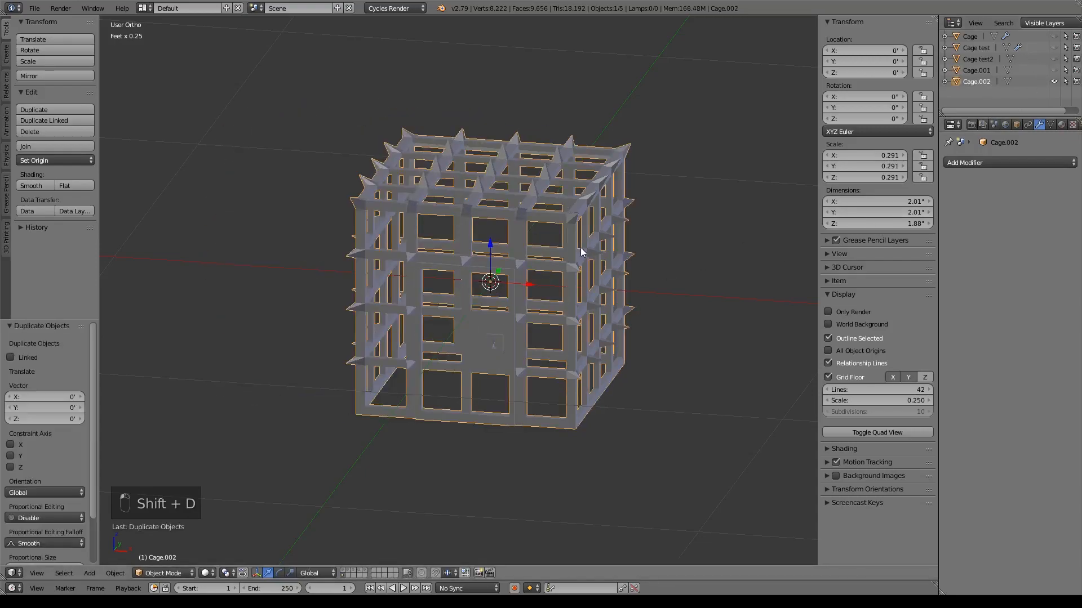
{"action": "middle_click_drag", "start_coordinate": [579, 249], "coordinate": [571, 249], "text": "shift"}
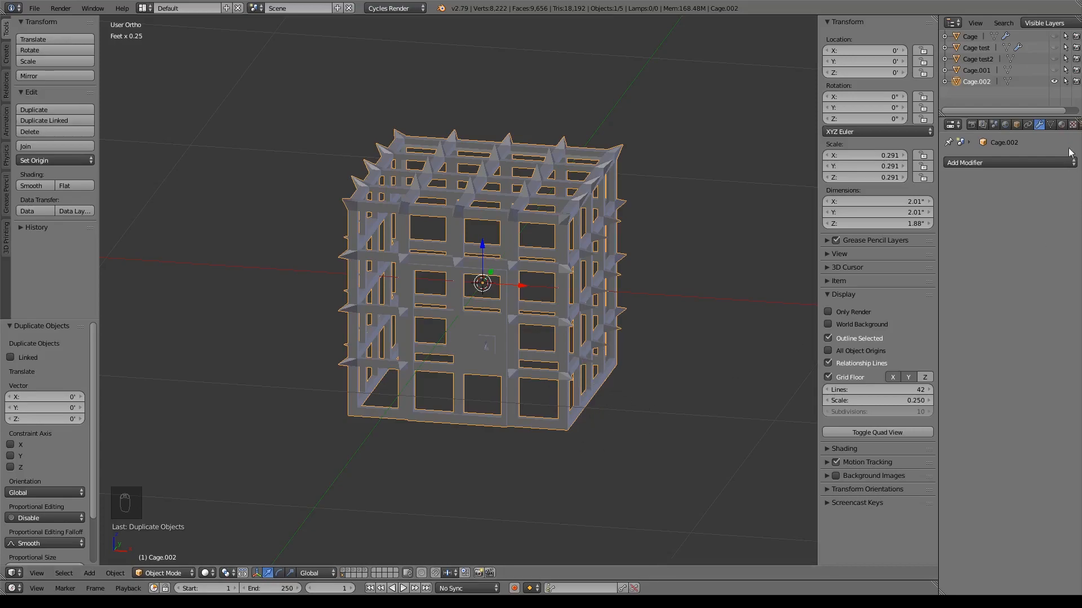
Add a Subdivision Surface modifier to the duplicate cage with 3 view subdivisions.
{"action": "left_click", "coordinate": [1030, 162]}
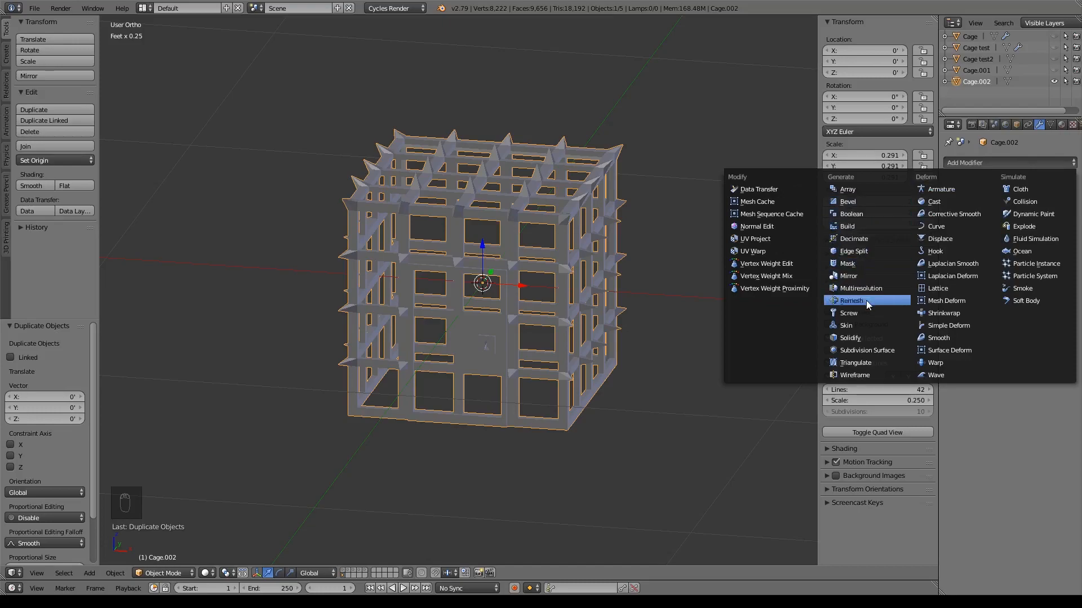
{"action": "left_click", "coordinate": [867, 349]}
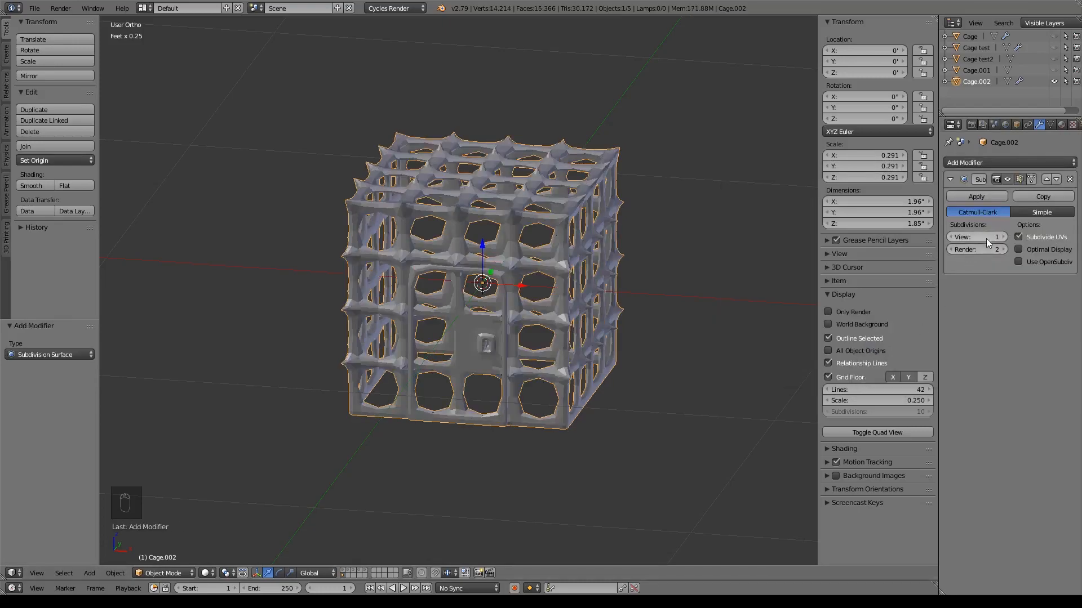
{"action": "double_click", "coordinate": [1004, 237]}
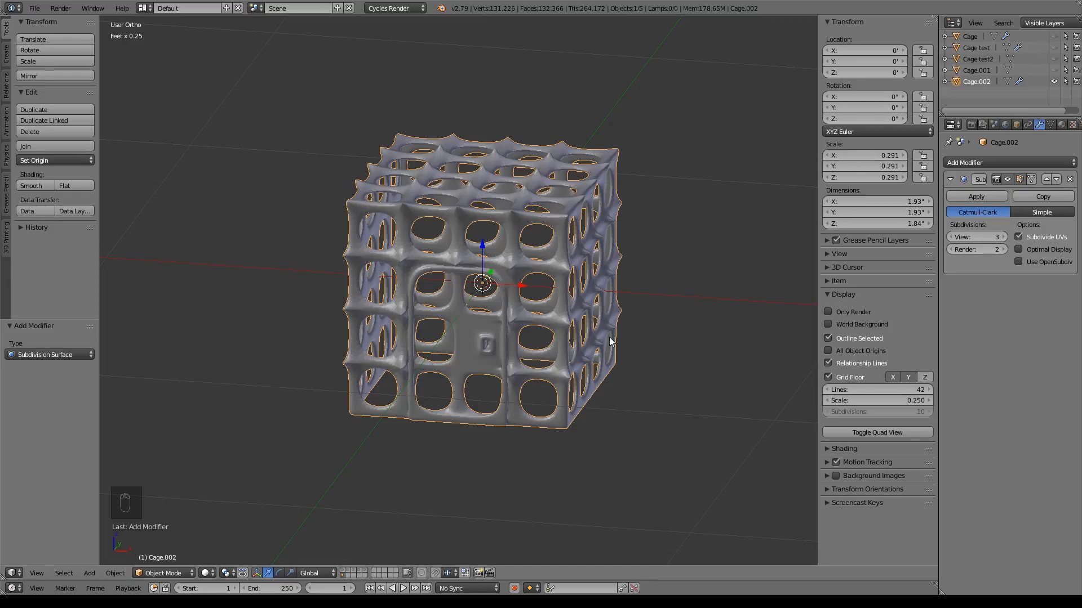
{"action": "middle_click_drag", "start_coordinate": [610, 341], "coordinate": [506, 288]}
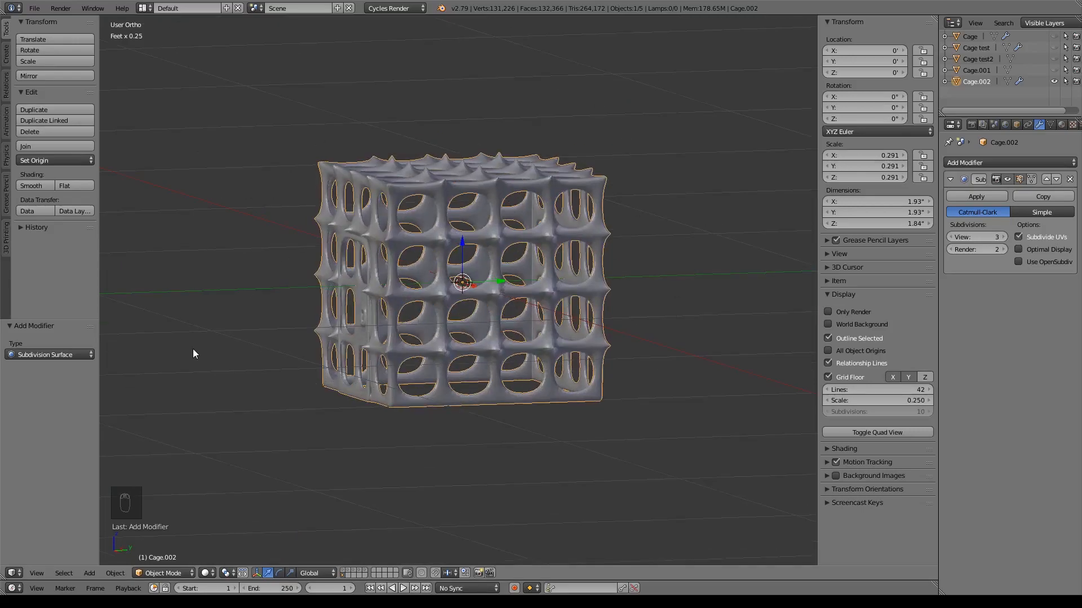
Open the duplicate's mesh for editing in right view and select all of its geometry.
{"action": "key", "text": "Tab"}
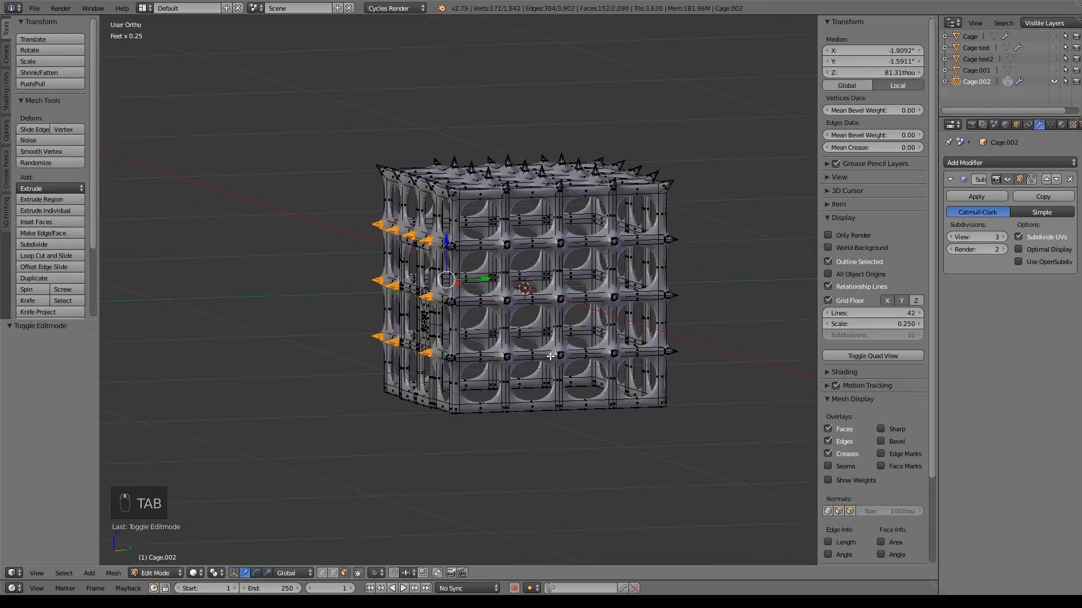
{"action": "key", "text": "KP_3"}
{"action": "scroll", "coordinate": [518, 402], "scroll_direction": "down", "scroll_amount": 4}
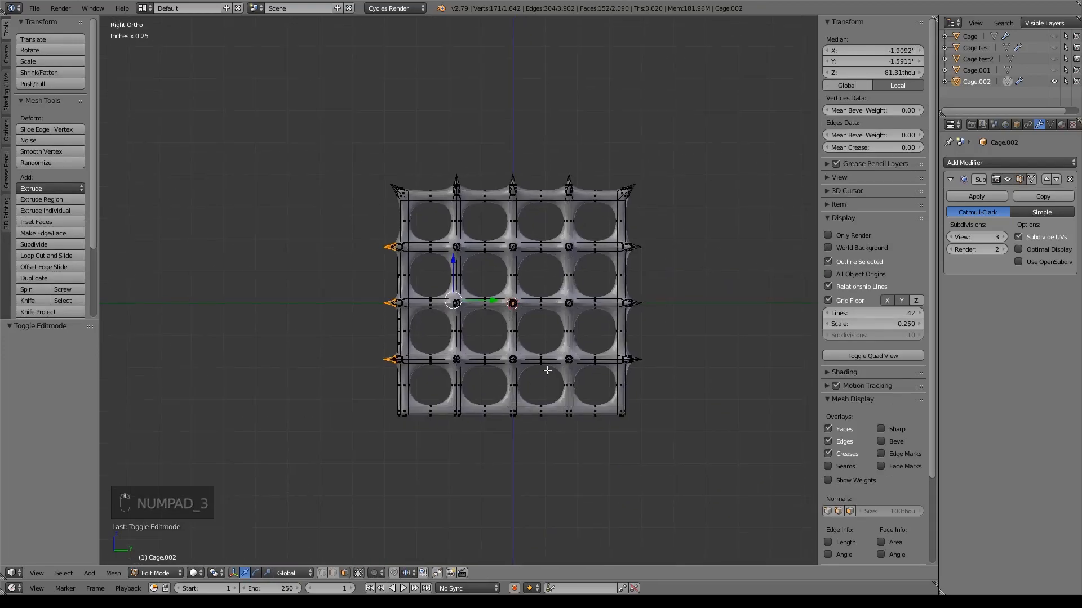
{"action": "key", "text": "a"}
{"action": "key", "text": "a"}
{"action": "key", "text": "a"}
{"action": "middle_click_drag", "start_coordinate": [546, 370], "coordinate": [650, 372]}
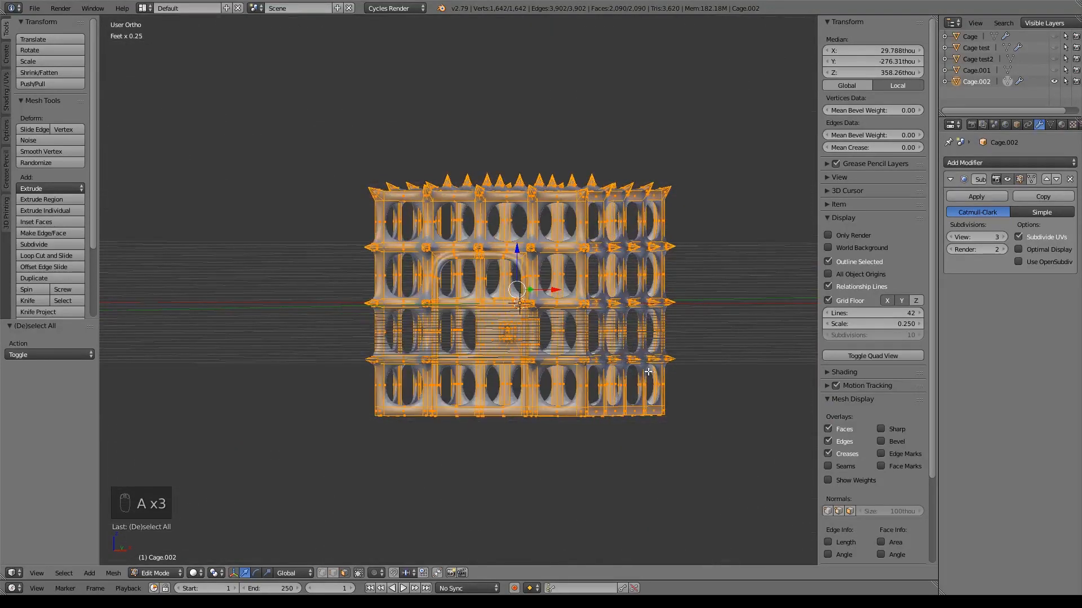
{"action": "key", "text": "KP_3"}
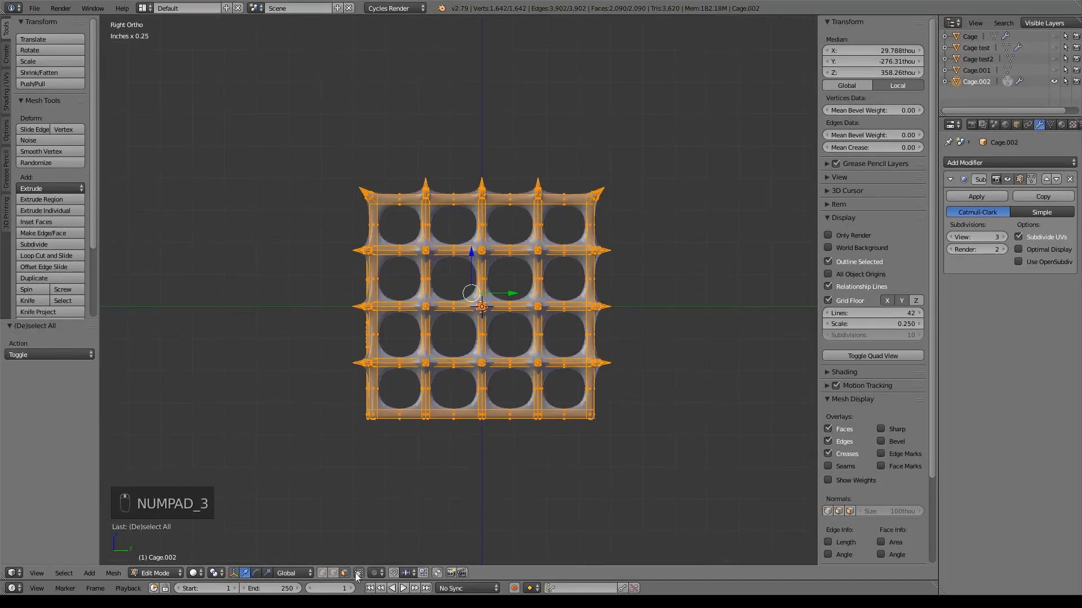
{"action": "middle_click_drag", "start_coordinate": [486, 267], "coordinate": [474, 287], "text": "shift"}
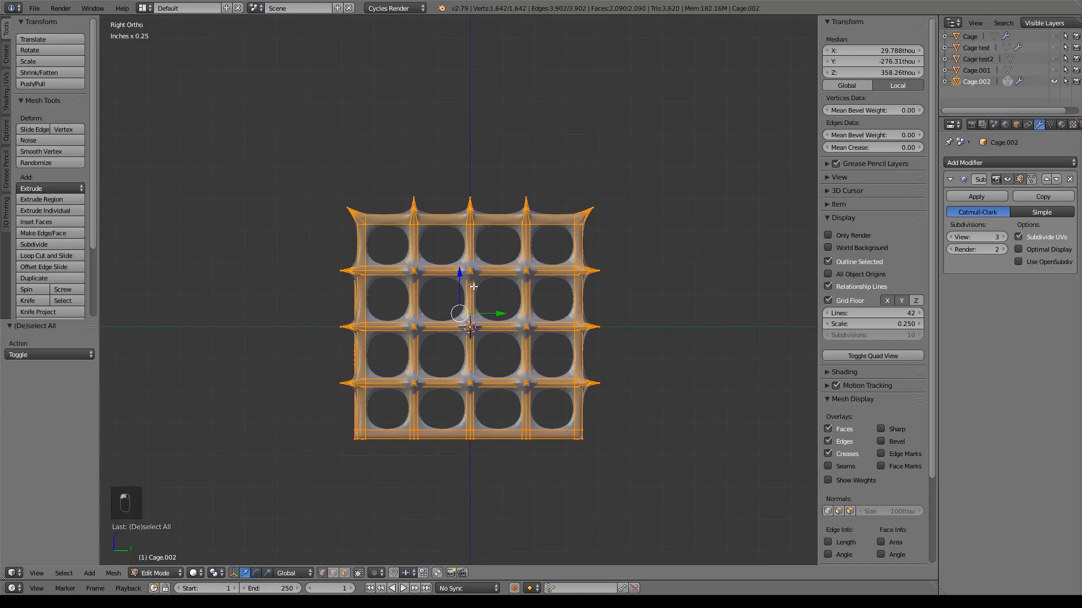
In wireframe right view, deselect the roof spikes and the spikes projecting from the front and back of the cage.
{"action": "key", "text": "z"}
{"action": "key", "text": "b"}
{"action": "left_click_drag", "start_coordinate": [265, 107], "coordinate": [654, 213]}
{"action": "middle_click_drag", "start_coordinate": [655, 213], "coordinate": [654, 213]}
{"action": "key", "text": "b"}
{"action": "middle_click_drag", "start_coordinate": [586, 198], "coordinate": [647, 458]}
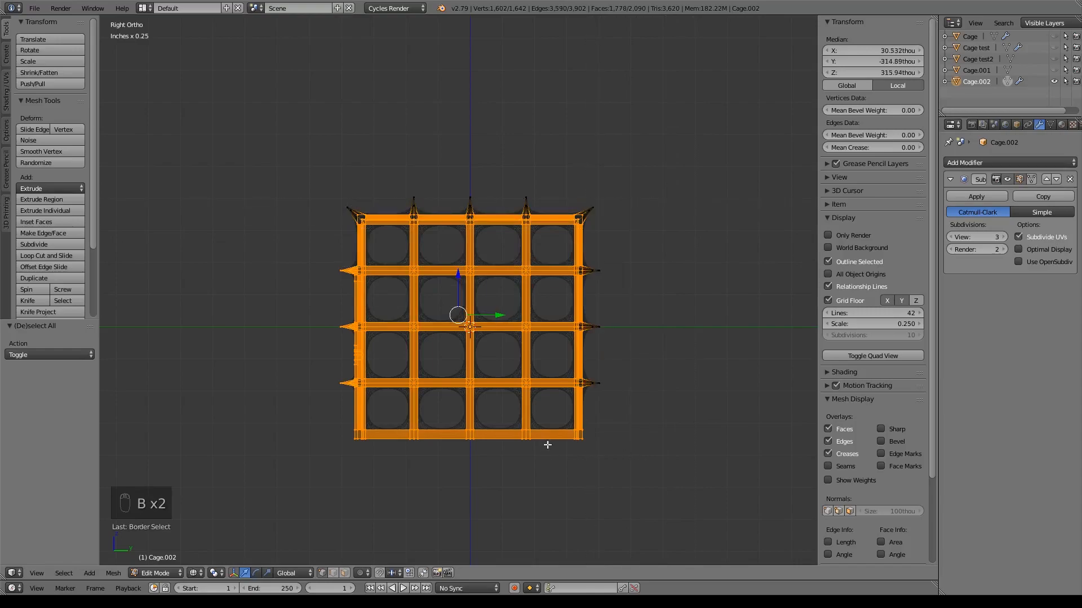
{"action": "key", "text": "b"}
{"action": "middle_click_drag", "start_coordinate": [270, 160], "coordinate": [350, 415]}
In front view, deselect the spikes projecting from the two remaining sides of the cage.
{"action": "key", "text": "KP_1"}
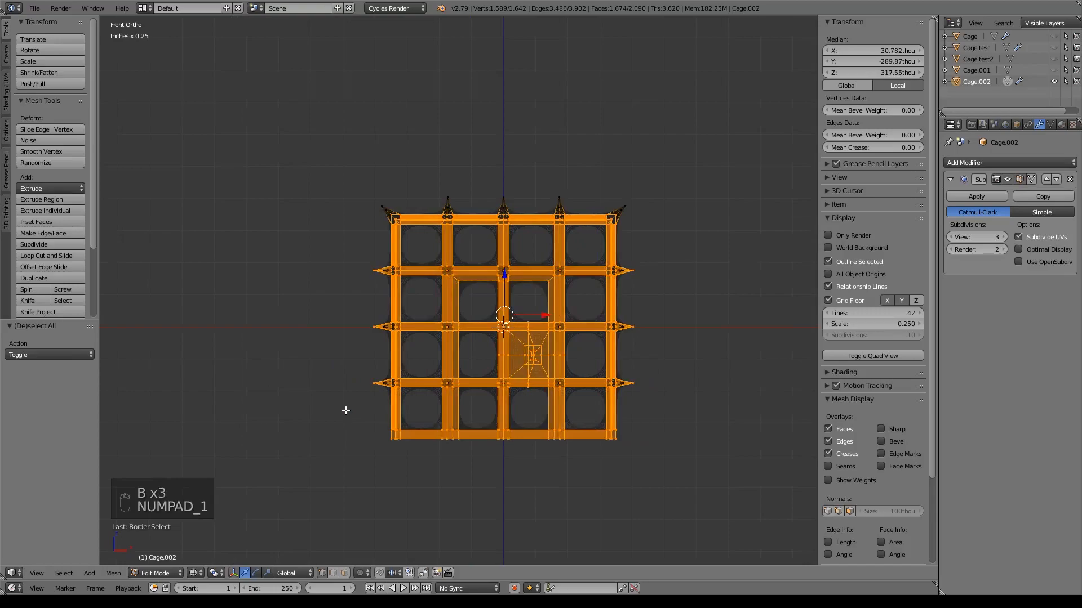
{"action": "key", "text": "b"}
{"action": "middle_click_drag", "start_coordinate": [666, 425], "coordinate": [622, 212]}
{"action": "key", "text": "b"}
{"action": "middle_click_drag", "start_coordinate": [334, 179], "coordinate": [573, 450]}
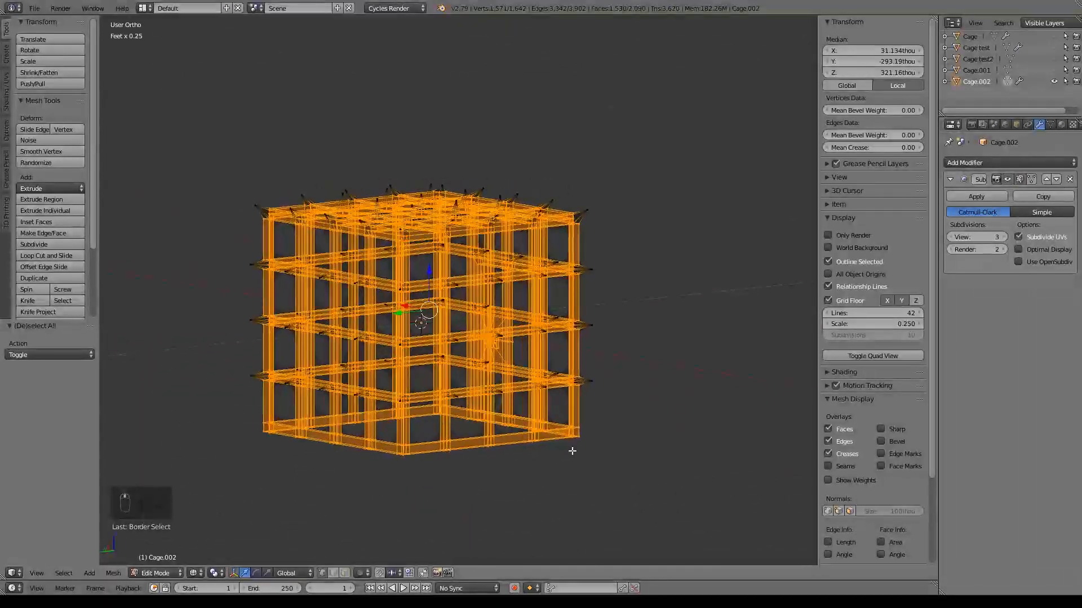
Apply an edge crease of 1.000 to the selected bars and door, and check the solid result from several angles.
{"action": "key", "text": "shift+e"}
{"action": "left_click", "coordinate": [579, 324]}
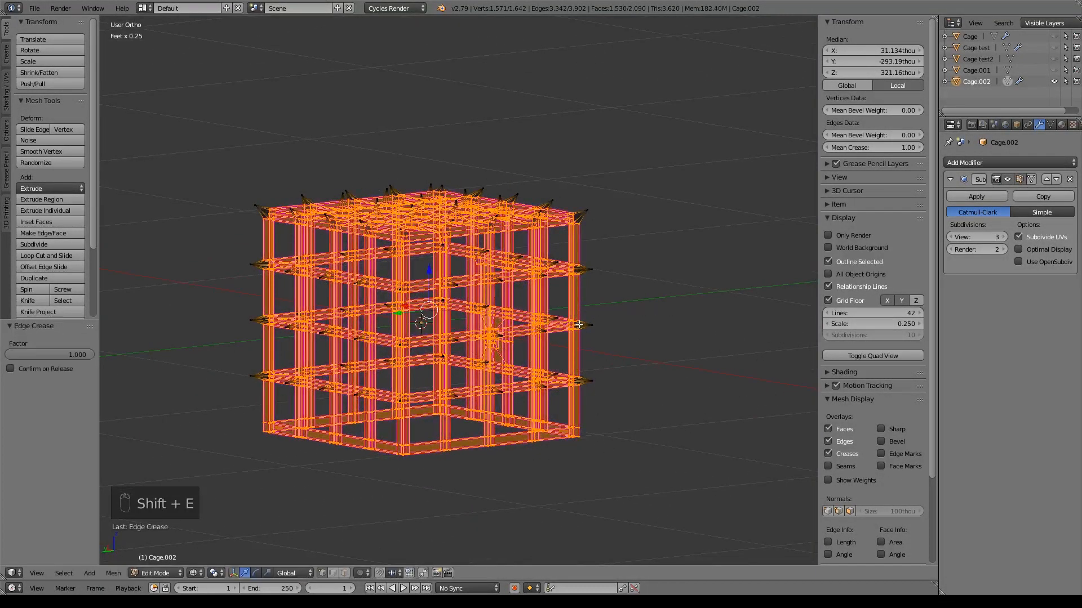
{"action": "key", "text": "z"}
{"action": "mouse_move", "coordinate": [598, 318]}
{"action": "middle_mouse_down"}
{"action": "mouse_move", "coordinate": [500, 353]}
{"action": "mouse_move", "coordinate": [415, 321]}
{"action": "mouse_move", "coordinate": [433, 317]}
{"action": "mouse_move", "coordinate": [493, 371]}
{"action": "mouse_move", "coordinate": [289, 312]}
{"action": "mouse_move", "coordinate": [339, 321]}
{"action": "middle_mouse_up"}
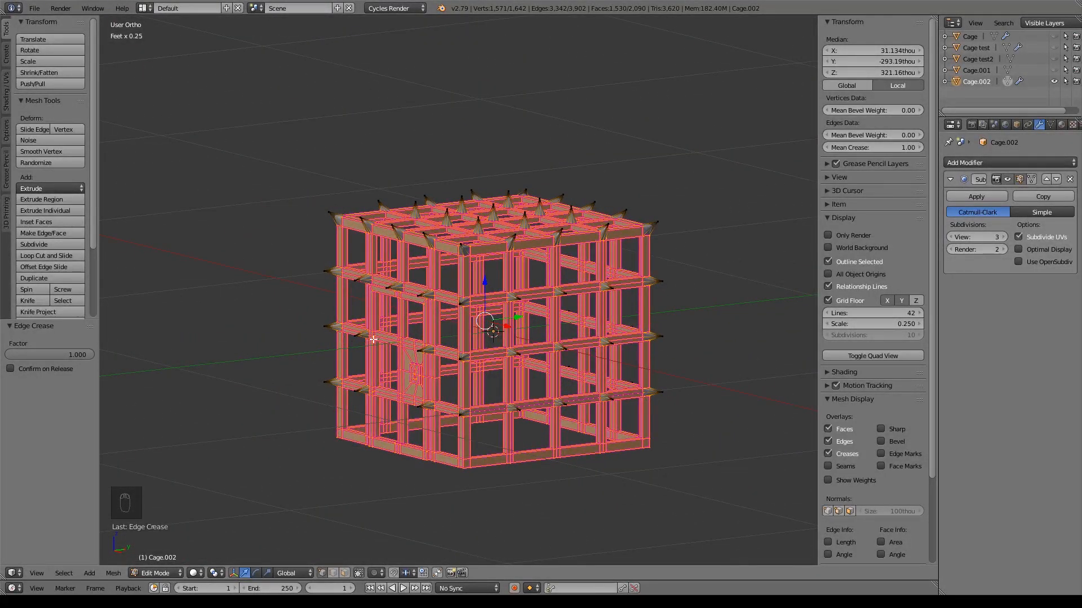
{"action": "middle_click_drag", "start_coordinate": [448, 295], "coordinate": [405, 152]}
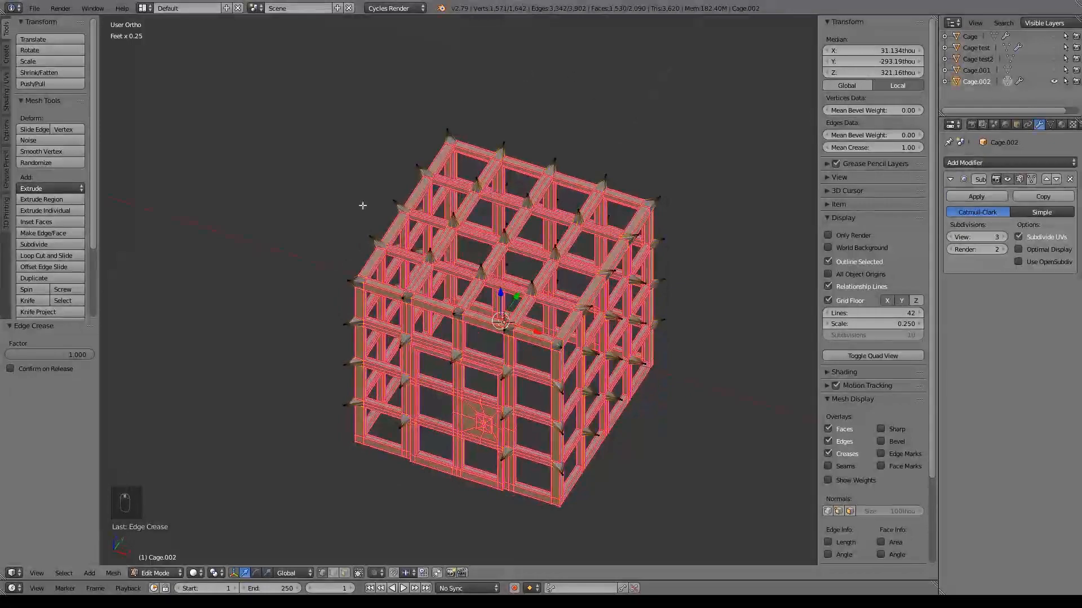
Select the spike tips on the door side where the middle bars cross the uprights and one corner post.
{"action": "right_click", "coordinate": [509, 398]}
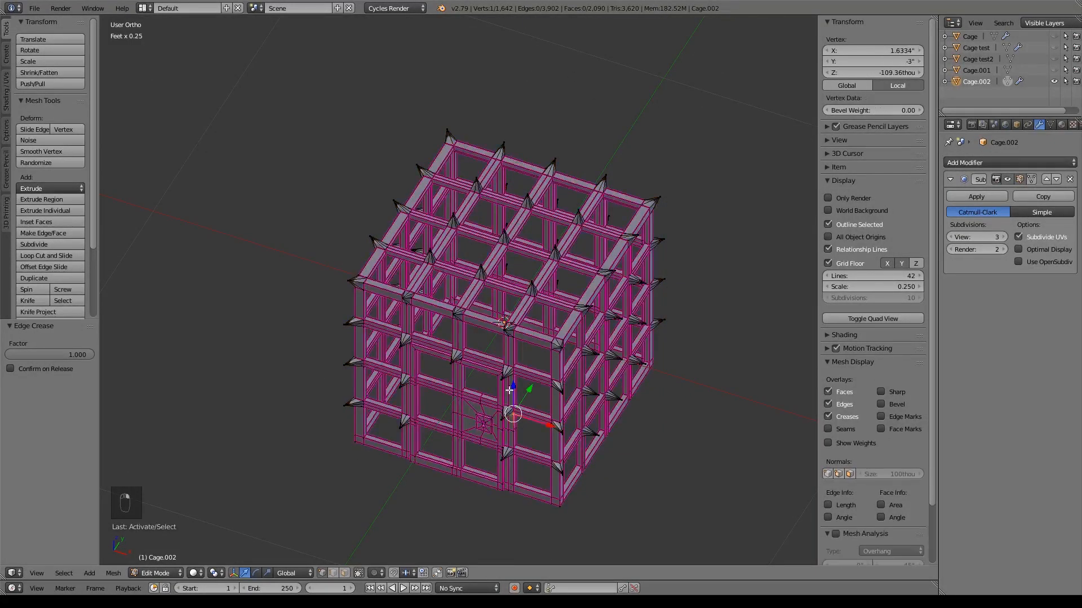
{"action": "right_click", "coordinate": [501, 424]}
{"action": "right_click", "coordinate": [501, 381], "text": "shift"}
{"action": "right_click", "coordinate": [445, 361], "text": "shift"}
{"action": "right_click", "coordinate": [398, 350], "text": "shift"}
{"action": "right_click", "coordinate": [339, 320], "text": "shift"}
{"action": "right_click", "coordinate": [345, 363], "text": "shift"}
{"action": "right_click", "coordinate": [399, 389], "text": "shift"}
{"action": "right_click", "coordinate": [346, 404], "text": "shift"}
{"action": "right_click", "coordinate": [400, 428], "text": "shift"}
{"action": "right_click", "coordinate": [502, 457], "text": "shift"}
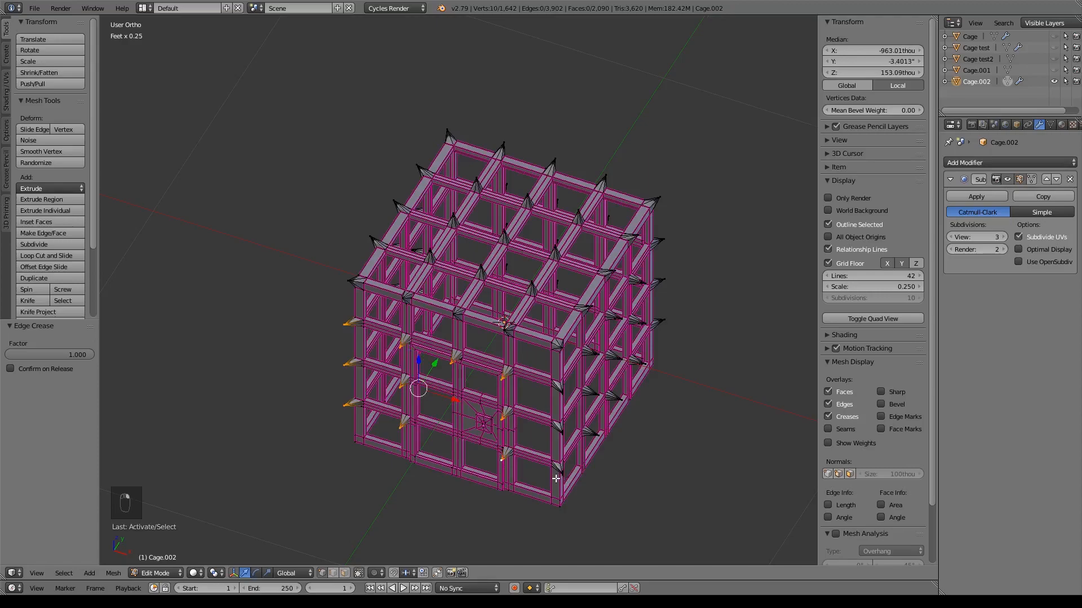
Add the spike tips along the door side's roof rim and down its other corner post to the selection.
{"action": "right_click", "coordinate": [344, 281], "text": "shift"}
{"action": "right_click", "coordinate": [403, 298], "text": "shift"}
{"action": "right_click", "coordinate": [457, 313], "text": "shift"}
{"action": "right_click", "coordinate": [507, 330], "text": "shift"}
{"action": "right_click", "coordinate": [562, 345], "text": "shift"}
{"action": "right_click", "coordinate": [560, 388], "text": "shift"}
{"action": "right_click", "coordinate": [560, 430], "text": "shift"}
{"action": "right_click", "coordinate": [561, 469], "text": "shift"}
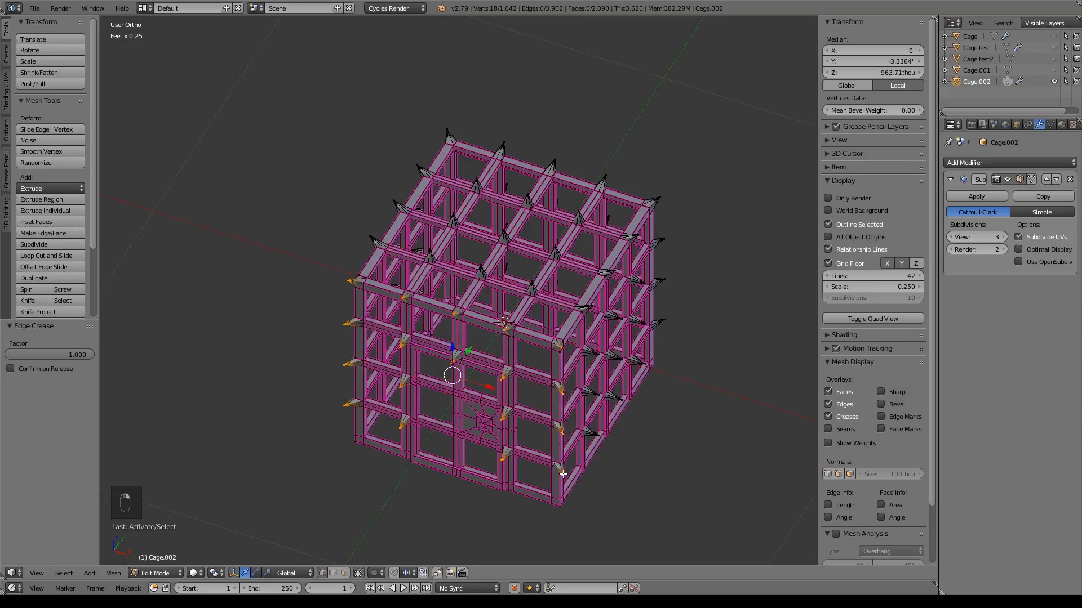
Move the selected door-side spike tips 61.4 thou along Y toward the cage to shorten the spikes.
{"action": "key", "text": "KP_3"}
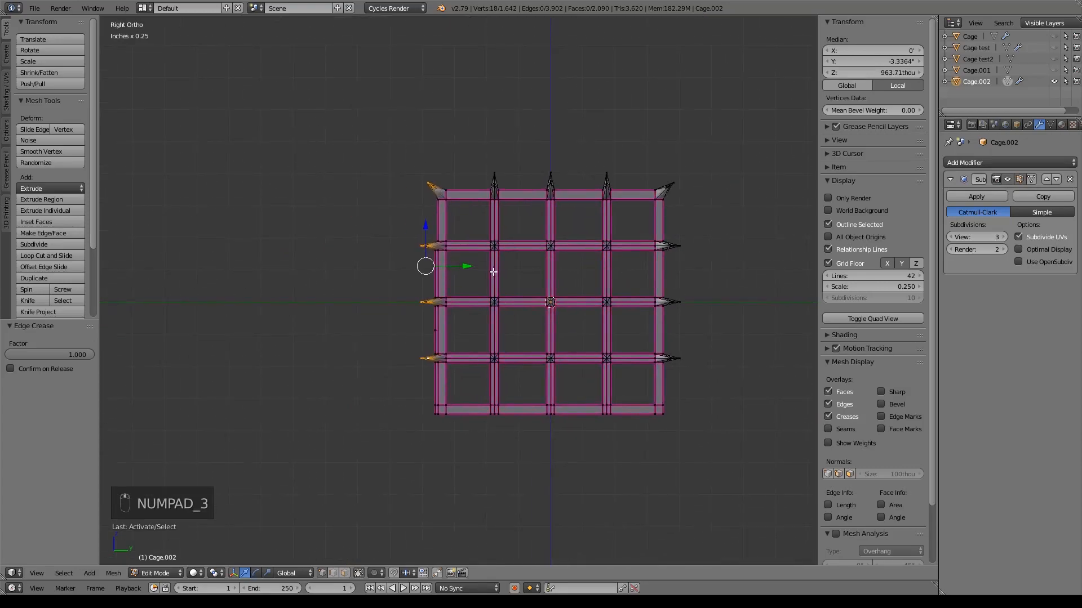
{"action": "left_click_drag", "start_coordinate": [470, 266], "coordinate": [473, 267]}
{"action": "middle_click_drag", "start_coordinate": [473, 267], "coordinate": [578, 279]}
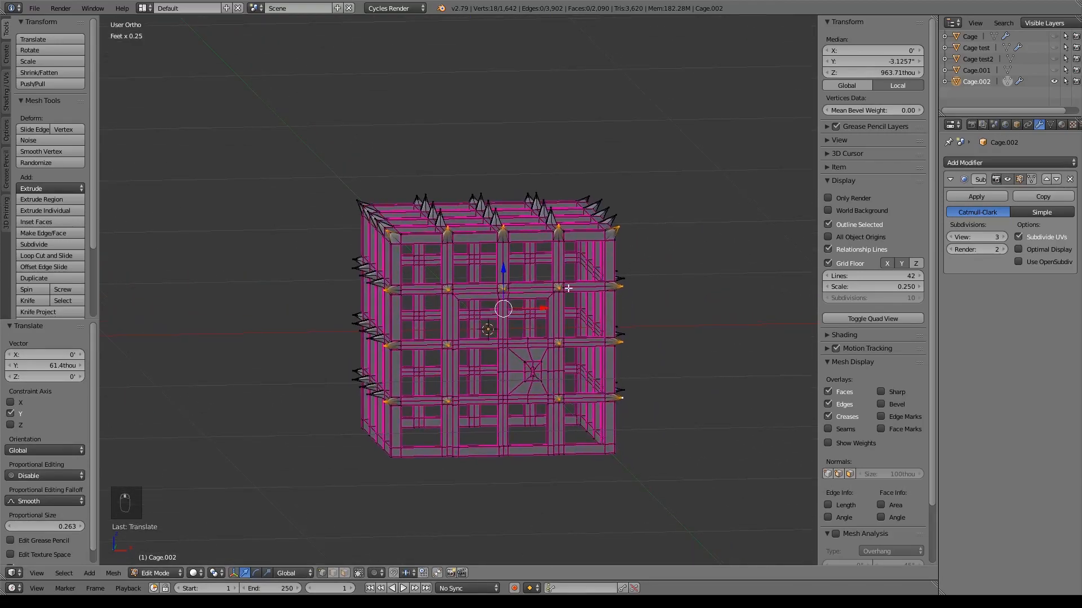
{"action": "key", "text": "z"}
{"action": "key", "text": "z"}
{"action": "middle_click_drag", "start_coordinate": [500, 351], "coordinate": [616, 363]}
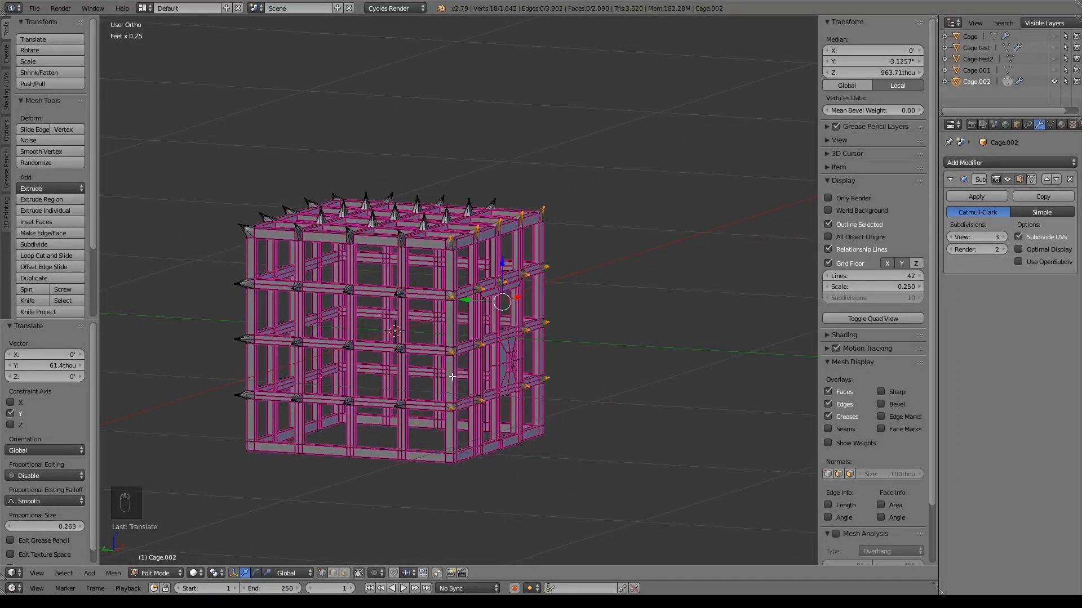
Preview the smoothed cage outside mesh editing, delete this duplicate and bring back the original spiked cage.
{"action": "key", "text": "Tab"}
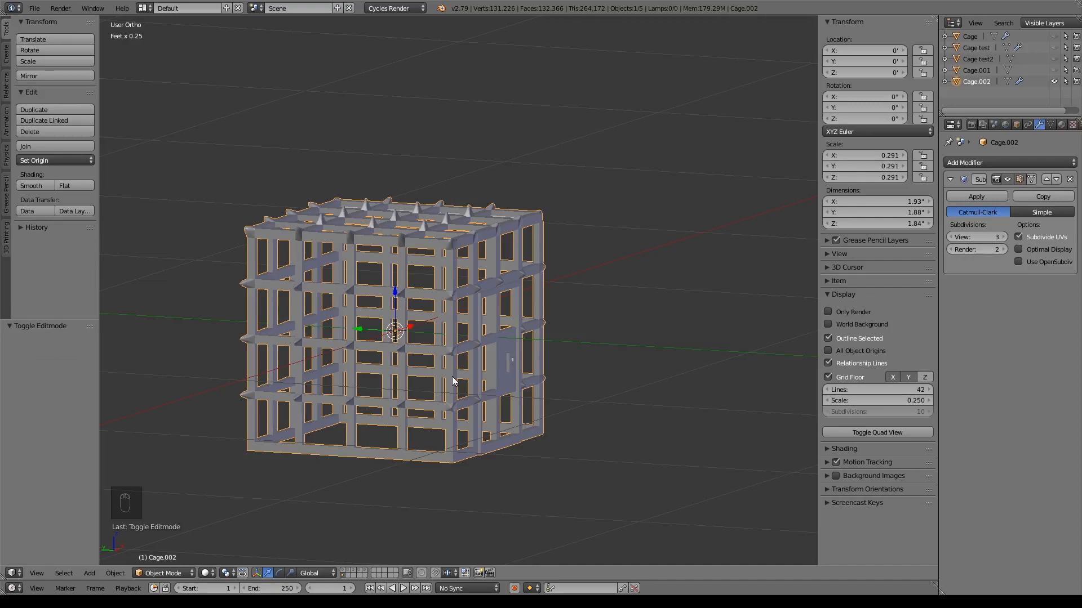
{"action": "key", "text": "Tab"}
{"action": "key", "text": "Tab"}
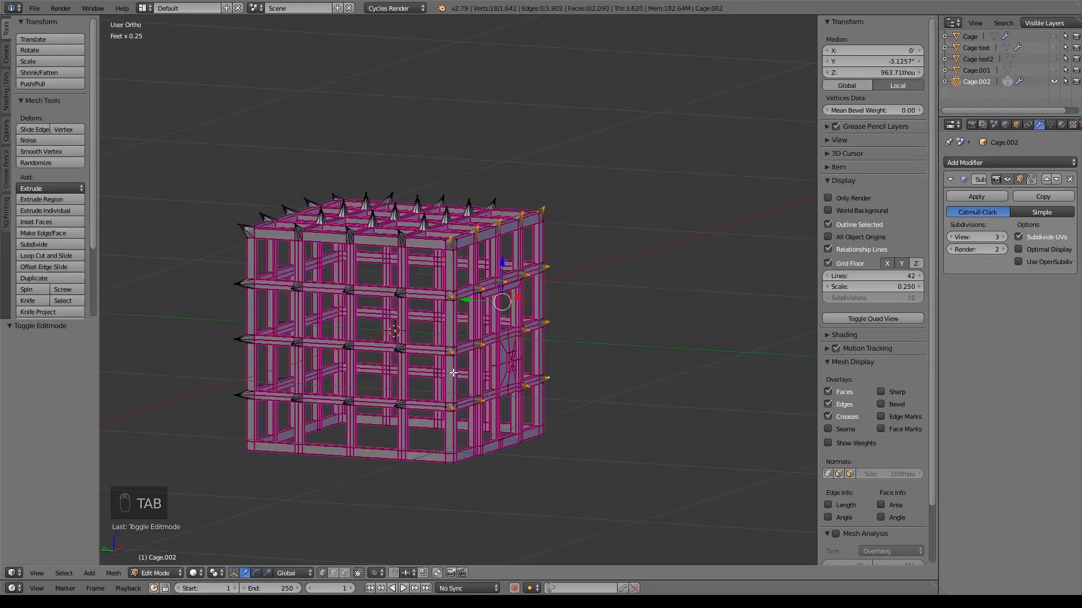
{"action": "key", "text": "x"}
{"action": "left_click", "coordinate": [453, 373]}
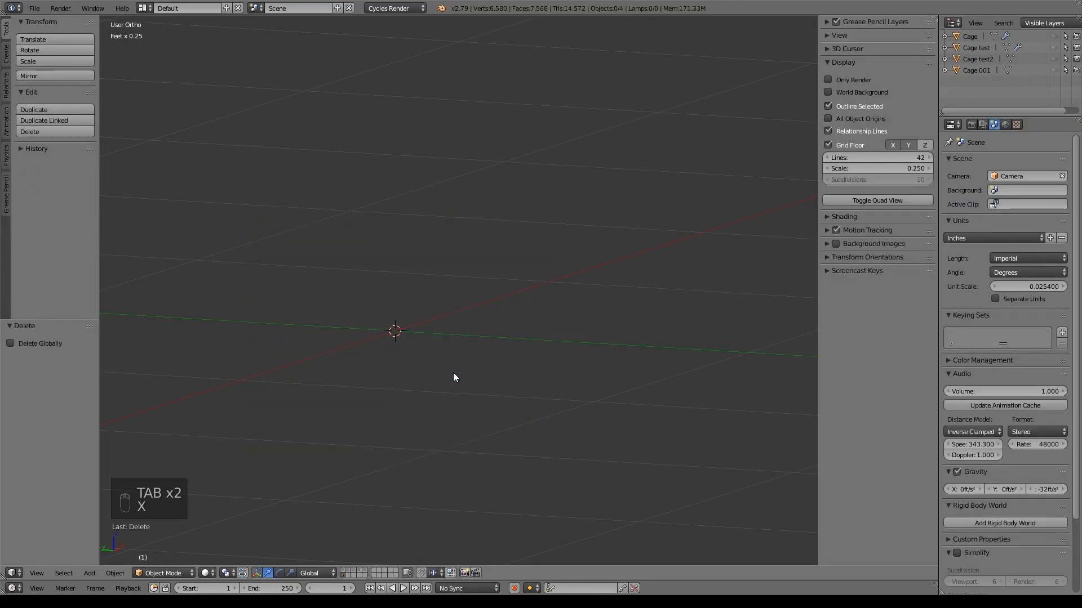
{"action": "left_click", "coordinate": [979, 71]}
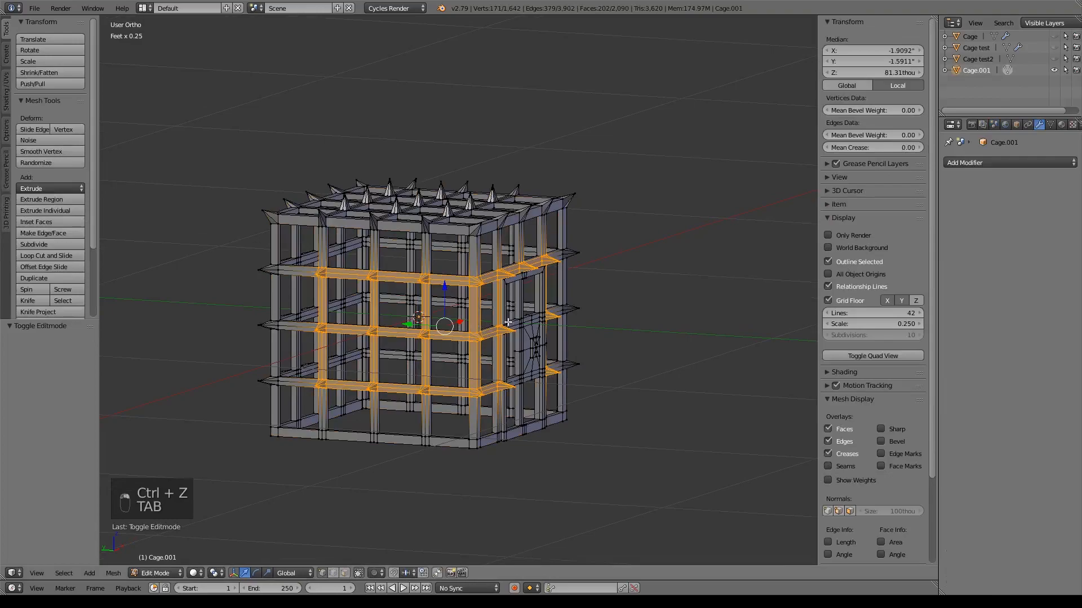
Leave mesh editing on the original spiked cage and move it to the second layer.
{"action": "middle_click_drag", "start_coordinate": [514, 323], "coordinate": [456, 340]}
{"action": "key", "text": "Tab"}
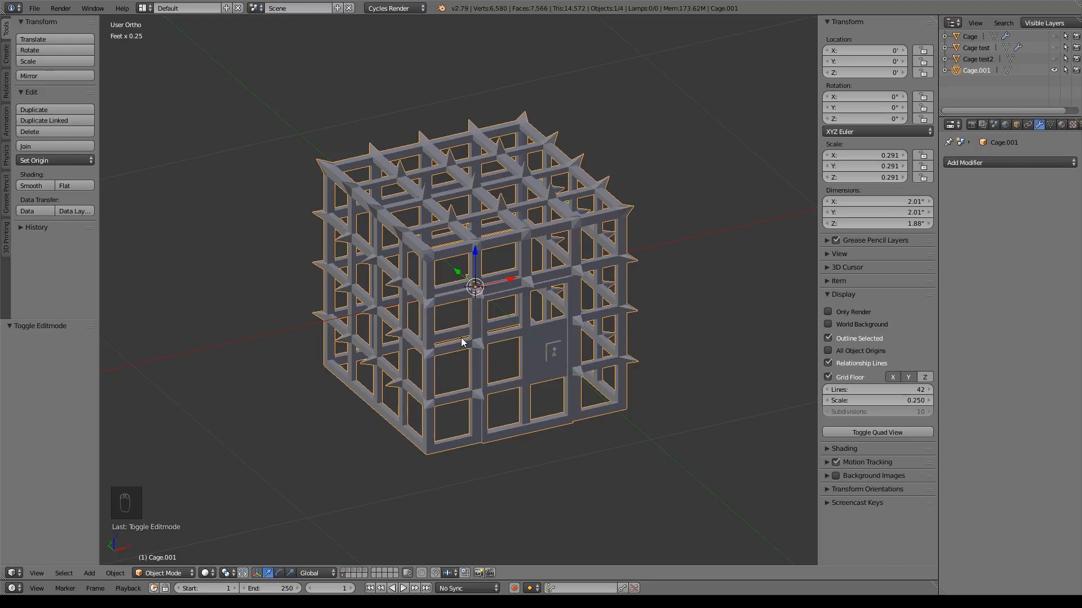
{"action": "key", "text": "m"}
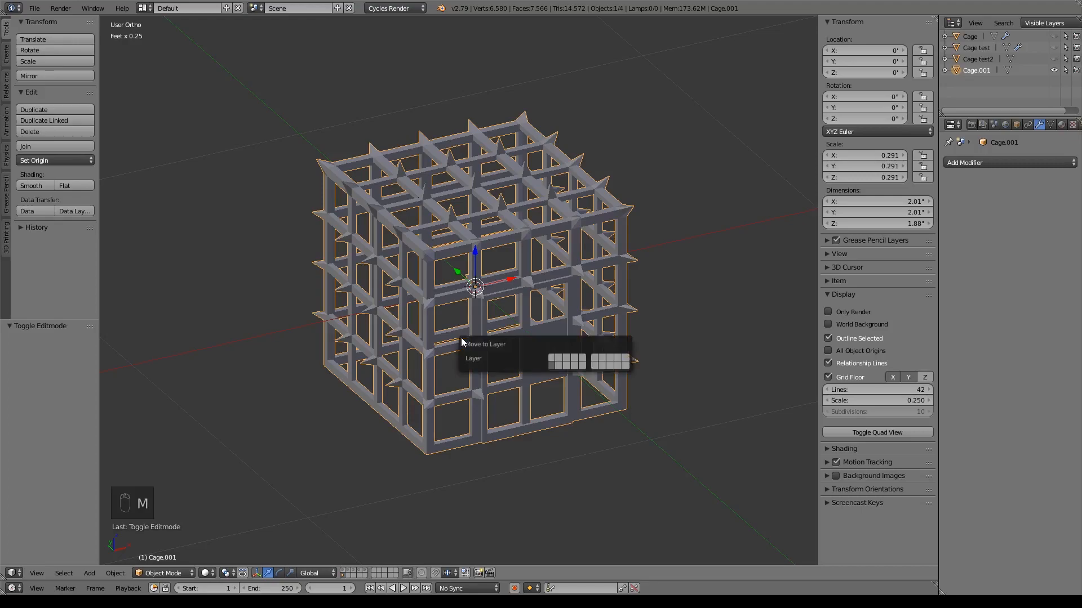
{"action": "left_click", "coordinate": [560, 359]}
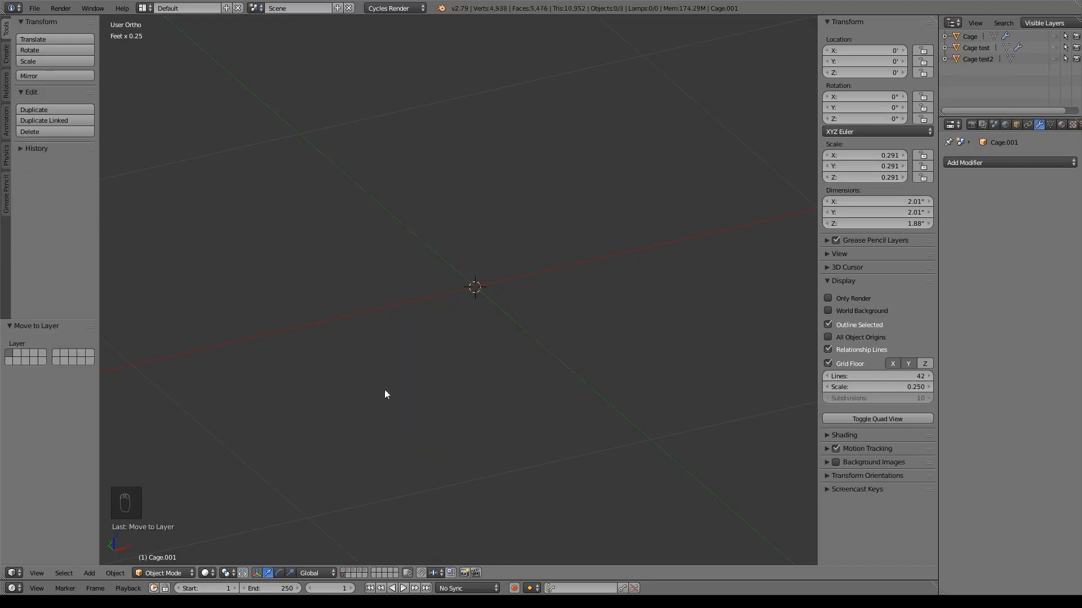
Show the dungeon layer and move the cage 1.06 ft along negative Y into the small separate room.
{"action": "left_click", "coordinate": [344, 571]}
{"action": "scroll", "coordinate": [493, 379], "scroll_direction": "down", "scroll_amount": 7}
{"action": "middle_click_drag", "start_coordinate": [492, 333], "coordinate": [497, 280], "text": "shift"}
{"action": "left_click_drag", "start_coordinate": [448, 224], "coordinate": [627, 410]}
Raise the cage about 868 thou along Z so its base rests on the room's floor.
{"action": "key", "text": "KP_3"}
{"action": "key", "text": "KP_Decimal"}
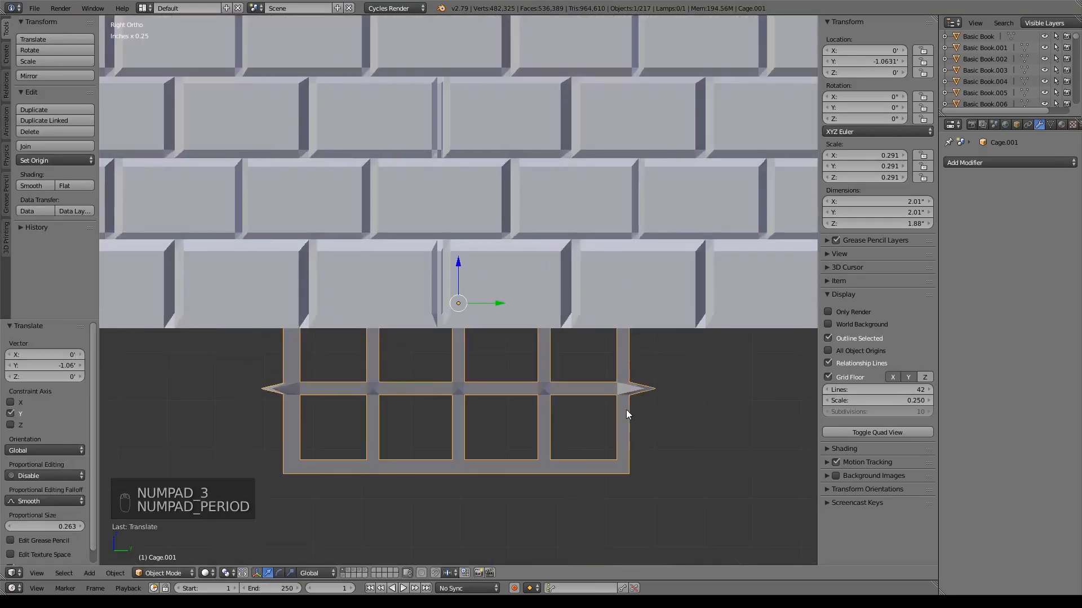
{"action": "key", "text": "z"}
{"action": "left_click_drag", "start_coordinate": [459, 267], "coordinate": [485, 94]}
{"action": "key", "text": "z"}
Move the cage 1.79 inches along negative X and 134 thou along Y toward the room's back wall.
{"action": "middle_click_drag", "start_coordinate": [379, 218], "coordinate": [556, 262]}
{"action": "scroll", "coordinate": [585, 235], "scroll_direction": "down", "scroll_amount": 5}
{"action": "key", "text": "g"}
{"action": "key", "text": "x"}
{"action": "left_click", "coordinate": [386, 271]}
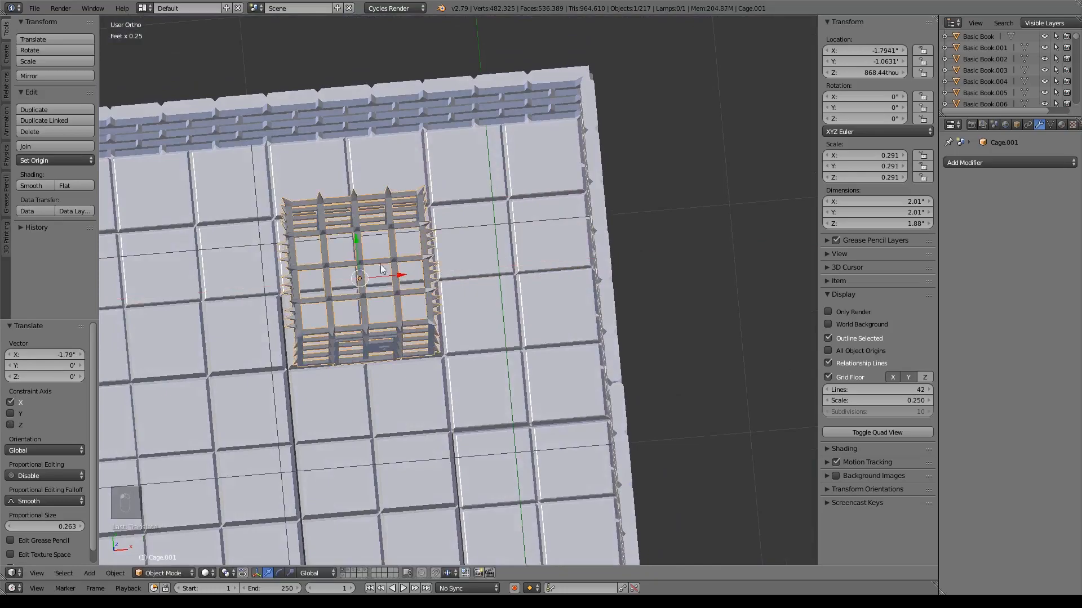
{"action": "key", "text": "g"}
{"action": "key", "text": "y"}
{"action": "left_click", "coordinate": [361, 248]}
Bring a statue inside the cage as a size reference, moving it -1.02 ft in X, 4.63 inches in Y and -176 thou in Z.
{"action": "middle_click_drag", "start_coordinate": [361, 247], "coordinate": [488, 295]}
{"action": "scroll", "coordinate": [507, 313], "scroll_direction": "down", "scroll_amount": 5}
{"action": "middle_click_drag", "start_coordinate": [533, 332], "coordinate": [274, 296], "text": "shift"}
{"action": "right_click", "coordinate": [568, 382]}
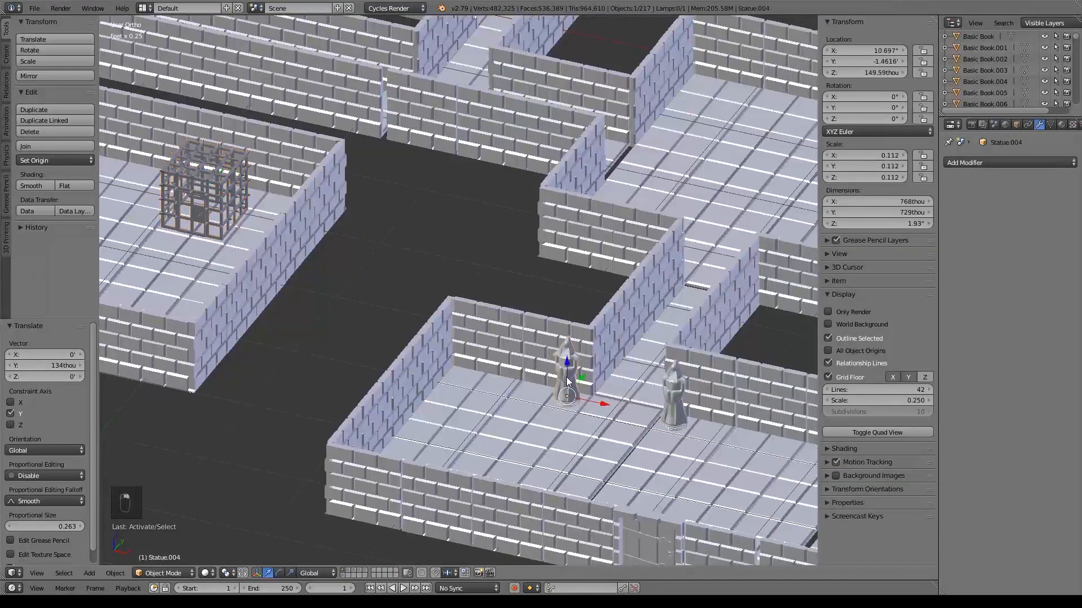
{"action": "key", "text": "g"}
{"action": "key", "text": "x"}
{"action": "left_click", "coordinate": [184, 270]}
{"action": "middle_click_drag", "start_coordinate": [184, 270], "coordinate": [378, 325], "text": "shift"}
{"action": "scroll", "coordinate": [358, 290], "scroll_direction": "up", "scroll_amount": 3}
{"action": "scroll", "coordinate": [355, 302], "scroll_direction": "down", "scroll_amount": 2}
{"action": "key", "text": "g"}
{"action": "key", "text": "y"}
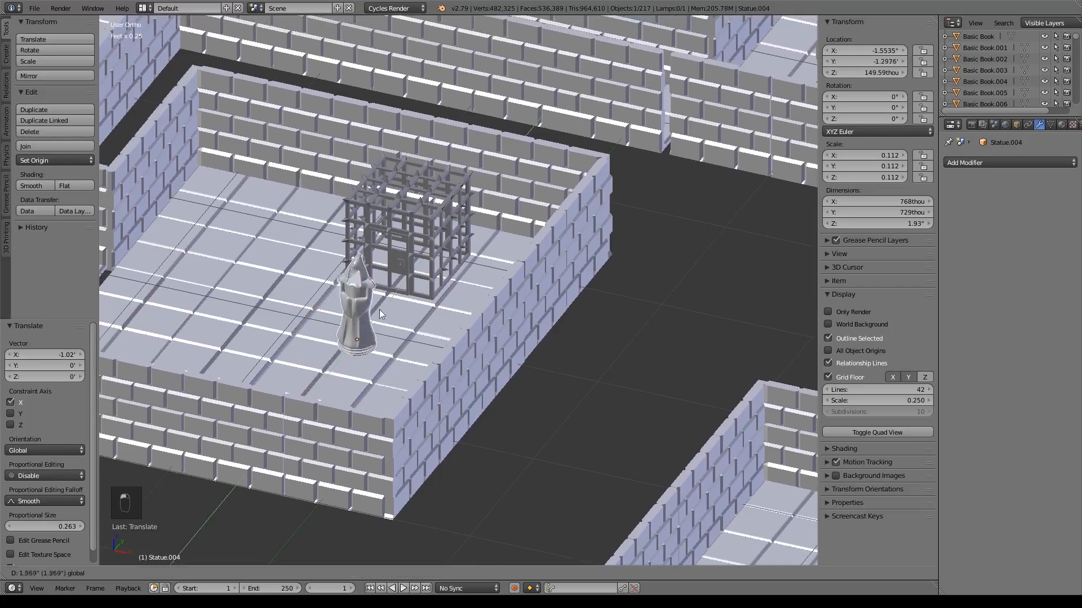
{"action": "left_click", "coordinate": [434, 262]}
{"action": "mouse_move", "coordinate": [434, 262]}
{"action": "middle_mouse_down"}
{"action": "mouse_move", "coordinate": [448, 283]}
{"action": "mouse_move", "coordinate": [485, 283]}
{"action": "mouse_move", "coordinate": [410, 298]}
{"action": "mouse_move", "coordinate": [433, 276]}
{"action": "middle_mouse_up"}
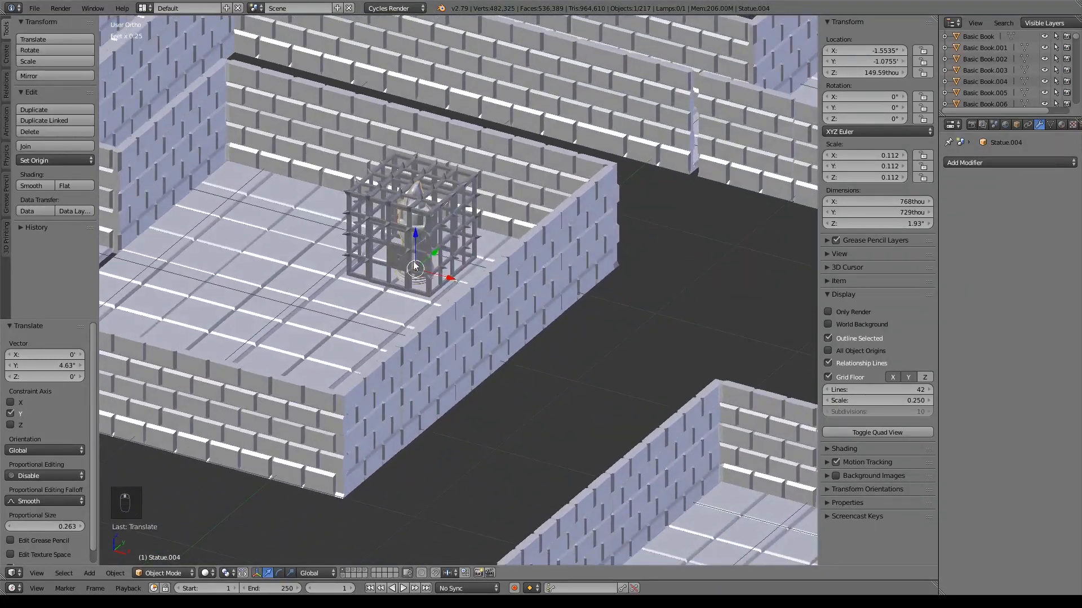
{"action": "key", "text": "g"}
{"action": "key", "text": "z"}
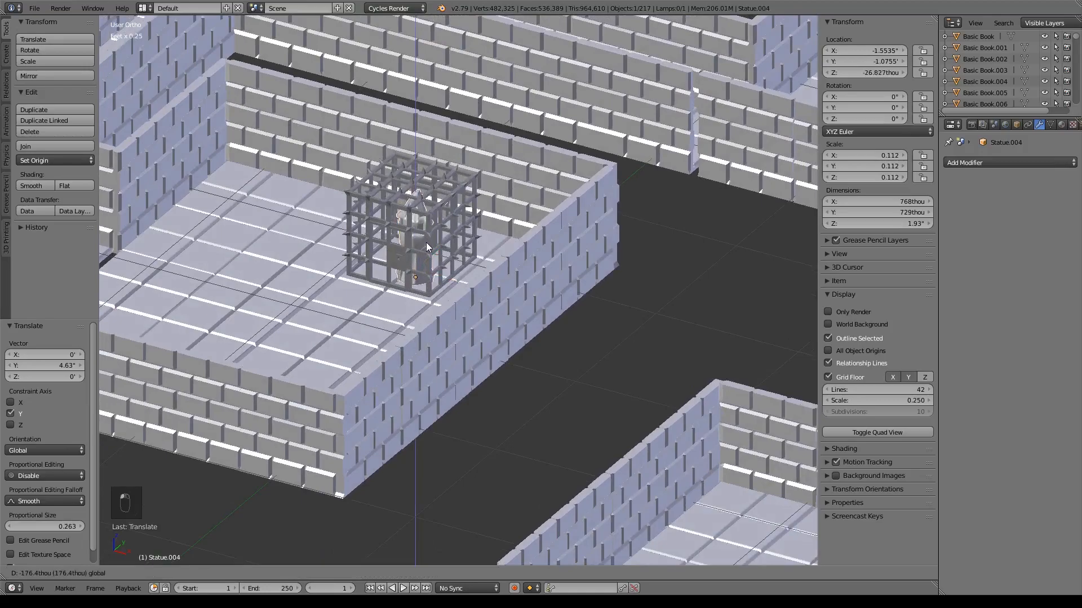
{"action": "left_click", "coordinate": [426, 242]}
Stretch the cage along Z to a height of 2.13 inches and raise it 112 thou back onto the floor.
{"action": "middle_click_drag", "start_coordinate": [425, 242], "coordinate": [482, 268]}
{"action": "scroll", "coordinate": [481, 268], "scroll_direction": "up", "scroll_amount": 4}
{"action": "middle_click_drag", "start_coordinate": [417, 245], "coordinate": [492, 286], "text": "shift"}
{"action": "right_click", "coordinate": [505, 204]}
{"action": "key", "text": "s"}
{"action": "key", "text": "z"}
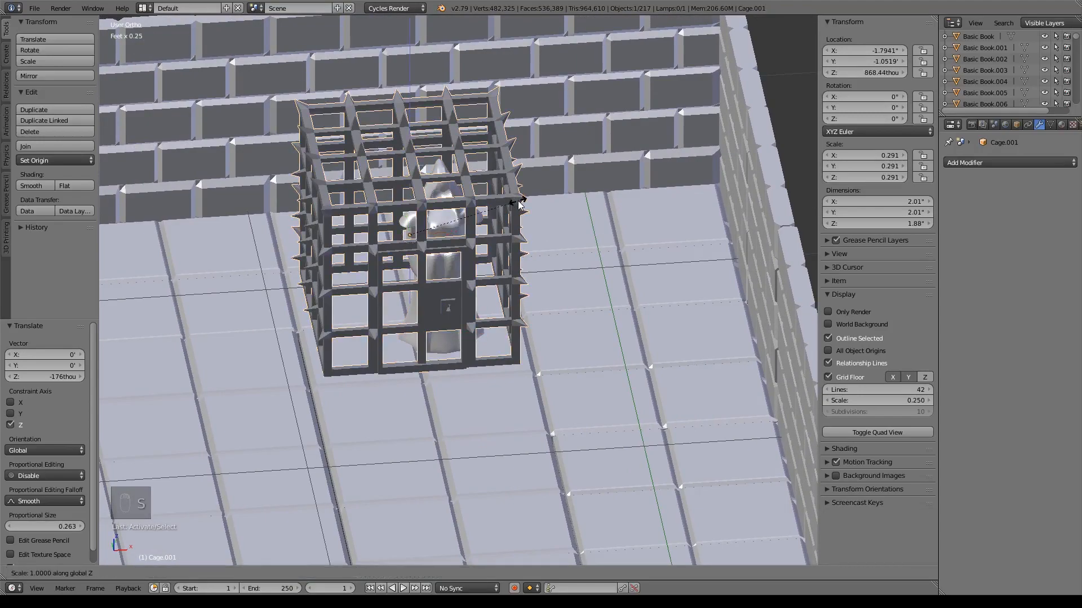
{"action": "left_click", "coordinate": [533, 200]}
{"action": "left_click_drag", "start_coordinate": [410, 202], "coordinate": [409, 191]}
{"action": "middle_click_drag", "start_coordinate": [497, 258], "coordinate": [462, 255]}
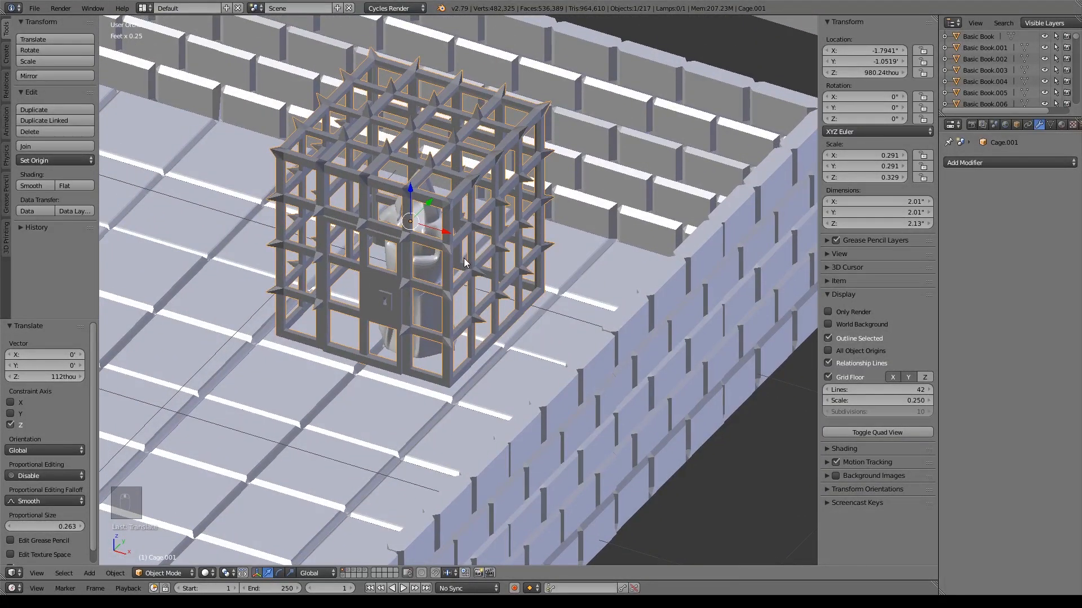
{"action": "scroll", "coordinate": [465, 268], "scroll_direction": "down", "scroll_amount": 2}
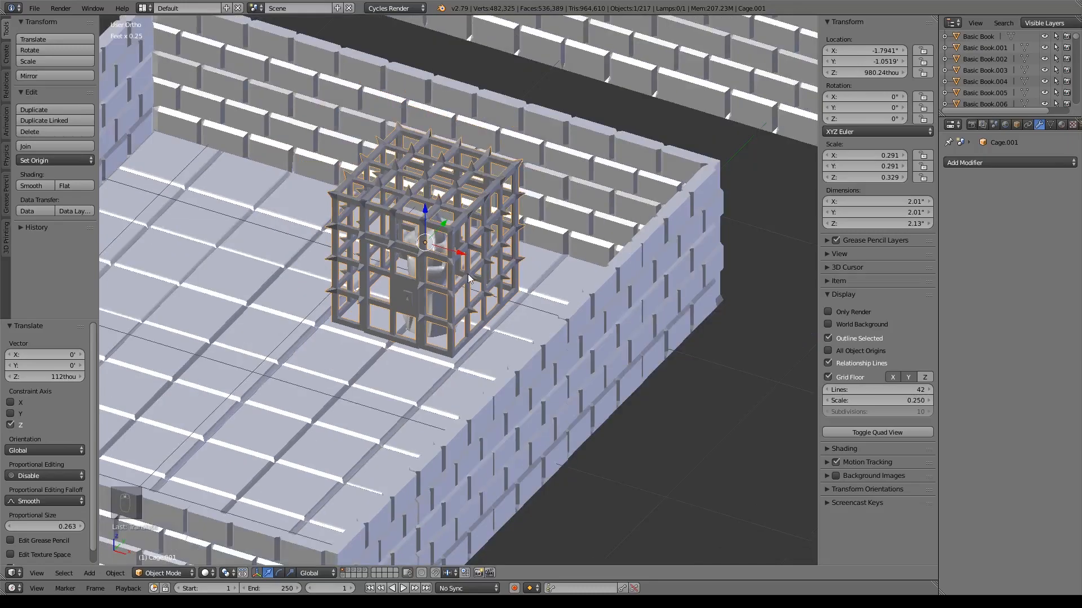
Move the reference statue out of the cage and back along X and Y to its spot in the statue room.
{"action": "right_click", "coordinate": [440, 304]}
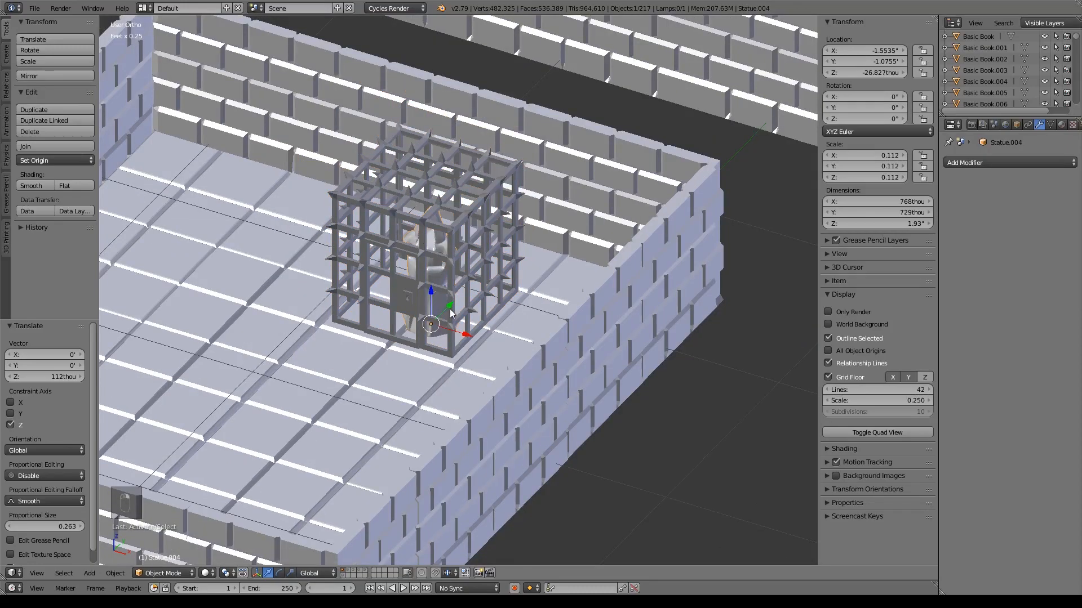
{"action": "scroll", "coordinate": [450, 314], "scroll_direction": "down", "scroll_amount": 5}
{"action": "middle_click_drag", "start_coordinate": [508, 358], "coordinate": [445, 186], "text": "shift"}
{"action": "key", "text": "g"}
{"action": "key", "text": "x"}
{"action": "left_click_drag", "start_coordinate": [662, 327], "coordinate": [752, 354]}
{"action": "middle_click_drag", "start_coordinate": [749, 315], "coordinate": [708, 276], "text": "shift"}
{"action": "left_click_drag", "start_coordinate": [706, 241], "coordinate": [613, 337]}
{"action": "key", "text": "g"}
{"action": "key", "text": "x"}
{"action": "left_click", "coordinate": [738, 388]}
Raise the returned statue 179 thou onto its floor and shift it 211 thou along negative Y.
{"action": "key", "text": "g"}
{"action": "key", "text": "z"}
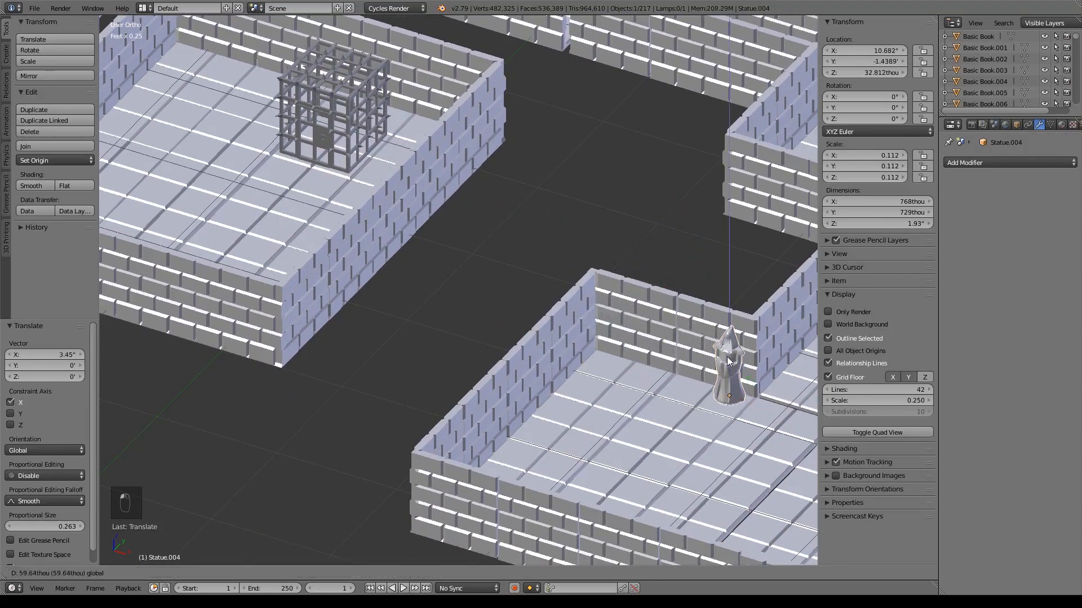
{"action": "left_click", "coordinate": [734, 361]}
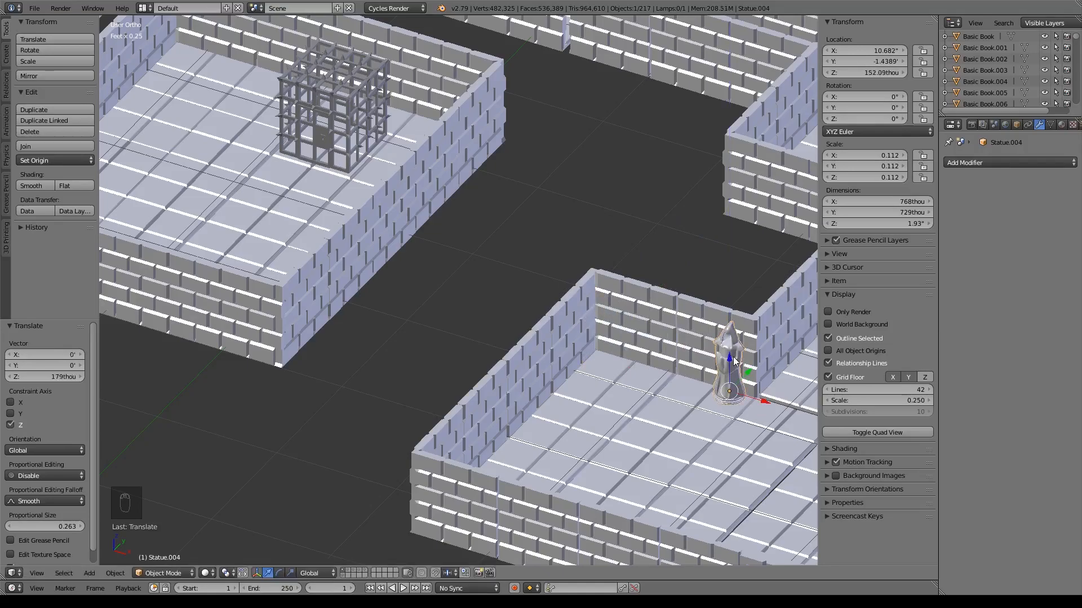
{"action": "key", "text": "KP_7"}
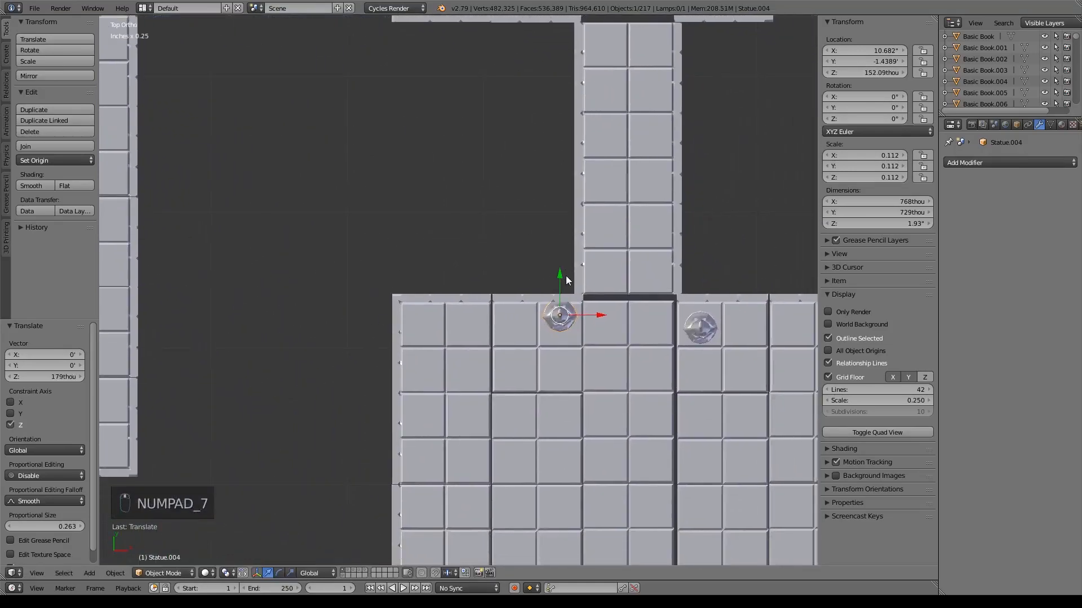
{"action": "key", "text": "g"}
{"action": "key", "text": "y"}
{"action": "left_click", "coordinate": [562, 286]}
Select the cage and move it 1.02 inches along X toward the room's side wall.
{"action": "scroll", "coordinate": [532, 331], "scroll_direction": "down", "scroll_amount": 3}
{"action": "right_click", "coordinate": [479, 280]}
{"action": "middle_click_drag", "start_coordinate": [479, 281], "coordinate": [532, 330]}
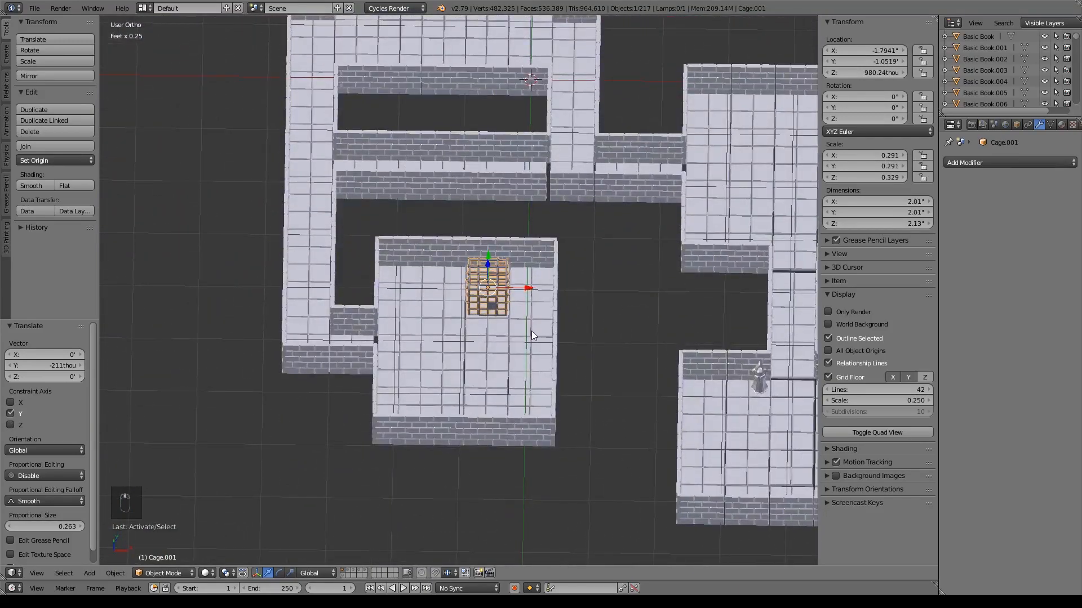
{"action": "scroll", "coordinate": [508, 287], "scroll_direction": "up", "scroll_amount": 5}
{"action": "left_click_drag", "start_coordinate": [523, 319], "coordinate": [603, 328]}
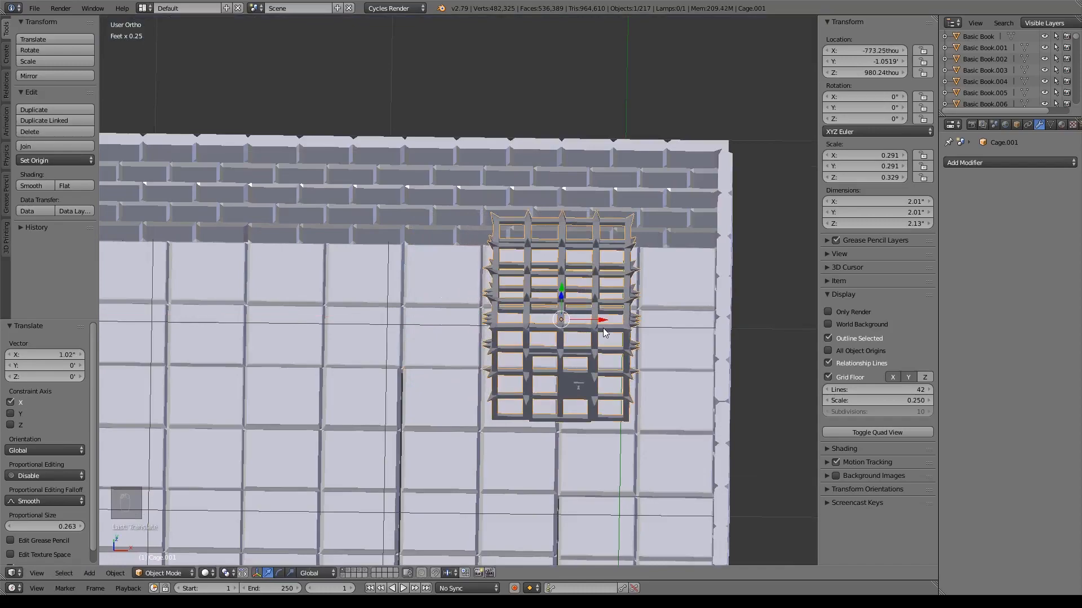
Duplicate the cage twice along negative X, about 2 inches apart, to form a row of three along the back wall.
{"action": "key", "text": "shift+d"}
{"action": "key", "text": "x"}
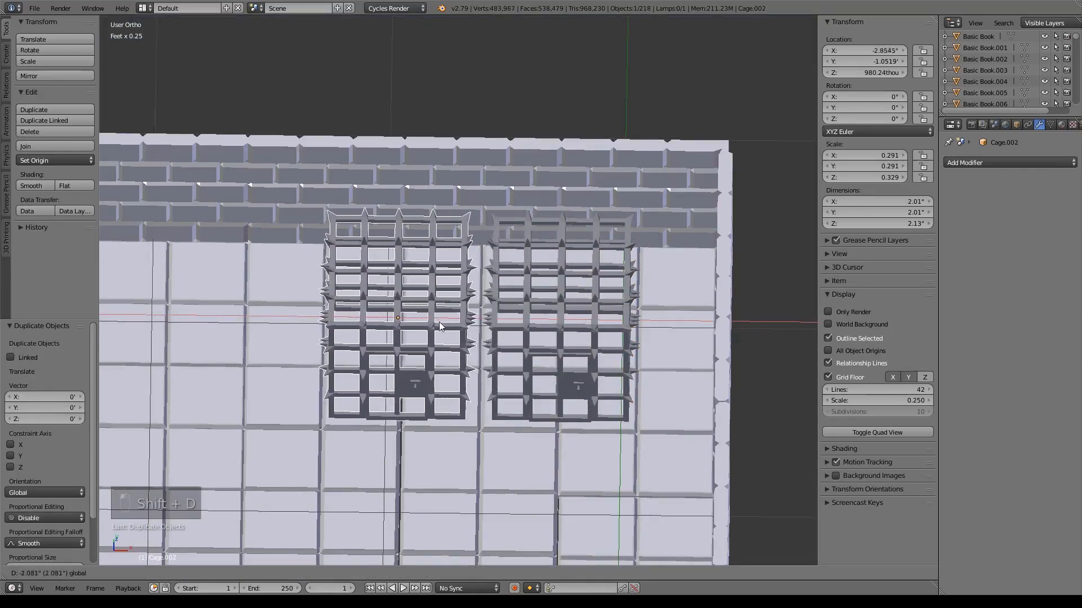
{"action": "left_click", "coordinate": [444, 323]}
{"action": "key", "text": "shift+d"}
{"action": "right_click", "coordinate": [452, 321]}
{"action": "left_click_drag", "start_coordinate": [452, 322], "coordinate": [286, 317]}
{"action": "middle_click_drag", "start_coordinate": [330, 355], "coordinate": [440, 341], "text": "shift"}
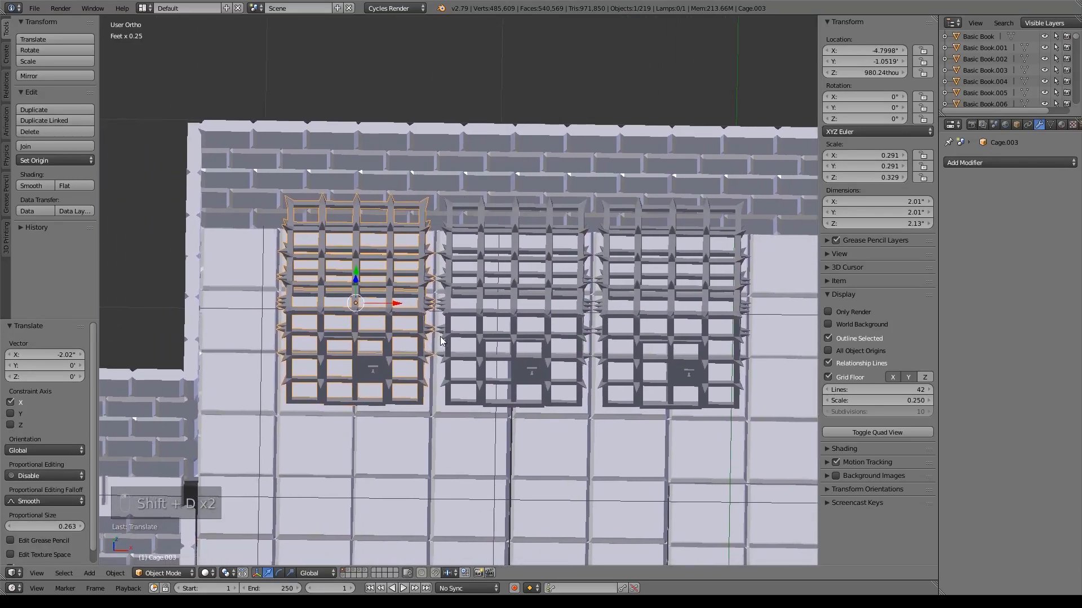
{"action": "scroll", "coordinate": [510, 363], "scroll_direction": "down", "scroll_amount": 1}
{"action": "middle_click_drag", "start_coordinate": [522, 371], "coordinate": [502, 341], "text": "shift"}
{"action": "mouse_move", "coordinate": [396, 281]}
{"action": "left_mouse_down"}
{"action": "mouse_move", "coordinate": [346, 279]}
{"action": "mouse_move", "coordinate": [392, 292]}
{"action": "left_mouse_up"}
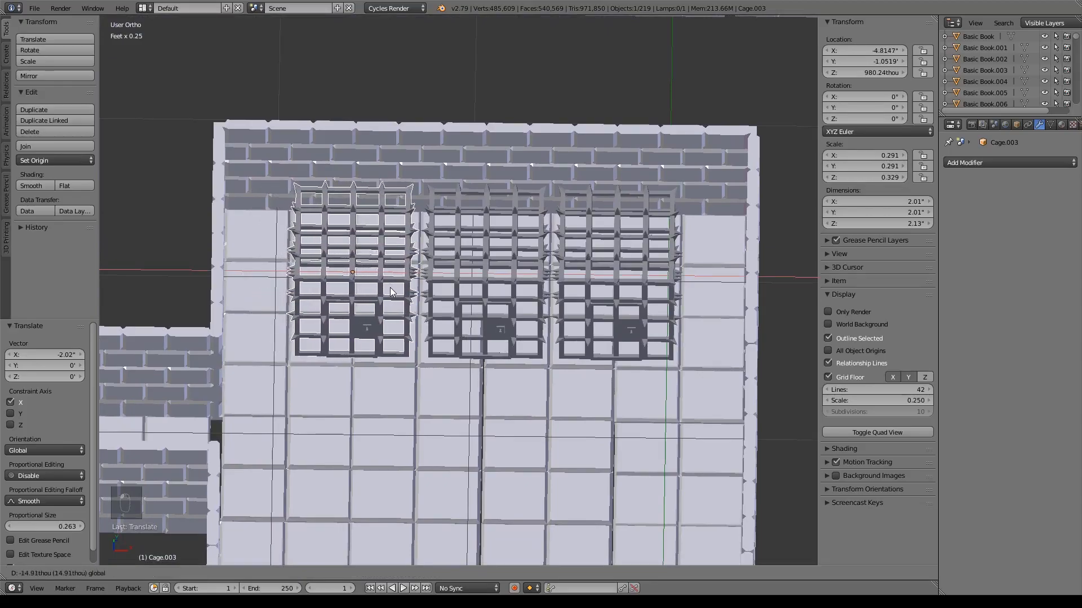
{"action": "key", "text": "Escape"}
Spread the row by moving one outer cage about 0.98 inches along negative X and the other 970 thou along X.
{"action": "middle_click_drag", "start_coordinate": [632, 394], "coordinate": [652, 333]}
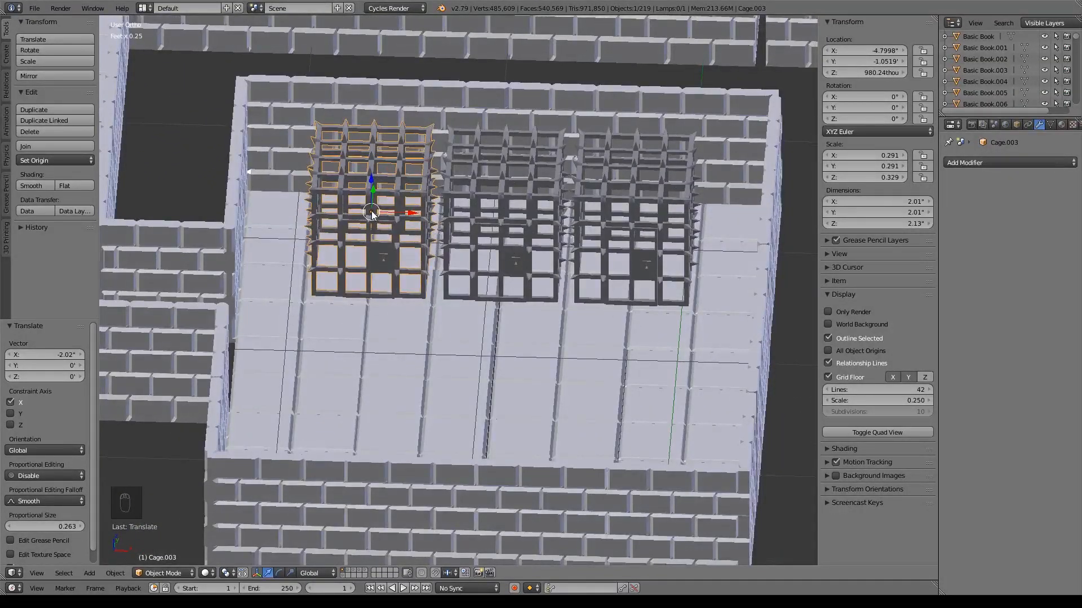
{"action": "left_click_drag", "start_coordinate": [408, 216], "coordinate": [346, 216]}
{"action": "right_click", "coordinate": [640, 241]}
{"action": "left_click_drag", "start_coordinate": [677, 221], "coordinate": [741, 232]}
Select all three cages and duplicate them 5.92 inches along negative Y as a second row across the room.
{"action": "middle_click_drag", "start_coordinate": [742, 233], "coordinate": [683, 303]}
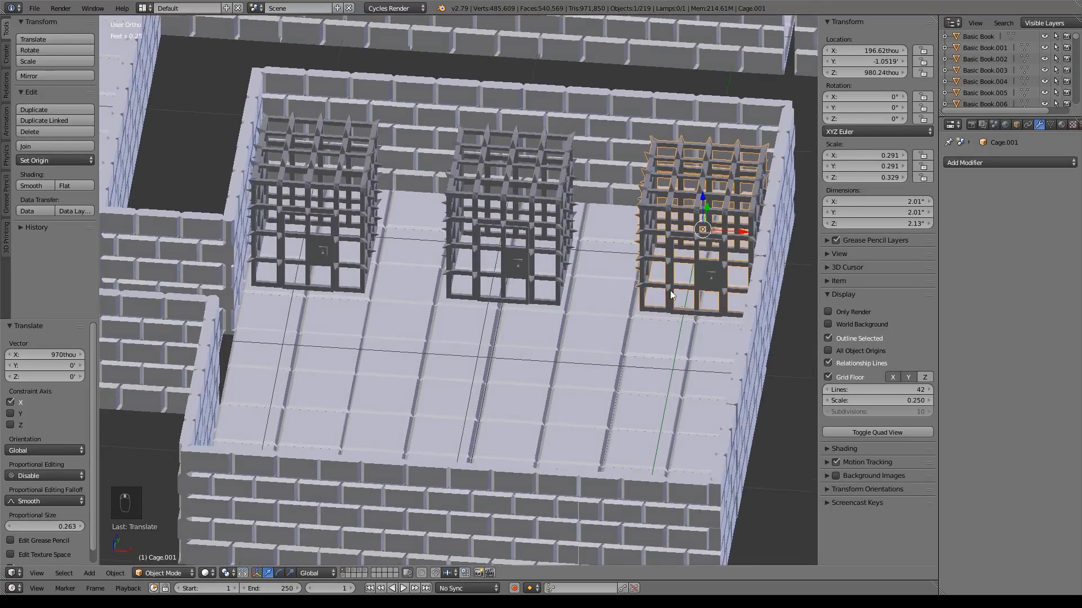
{"action": "right_click", "coordinate": [561, 206], "text": "shift"}
{"action": "right_click", "coordinate": [324, 191], "text": "shift"}
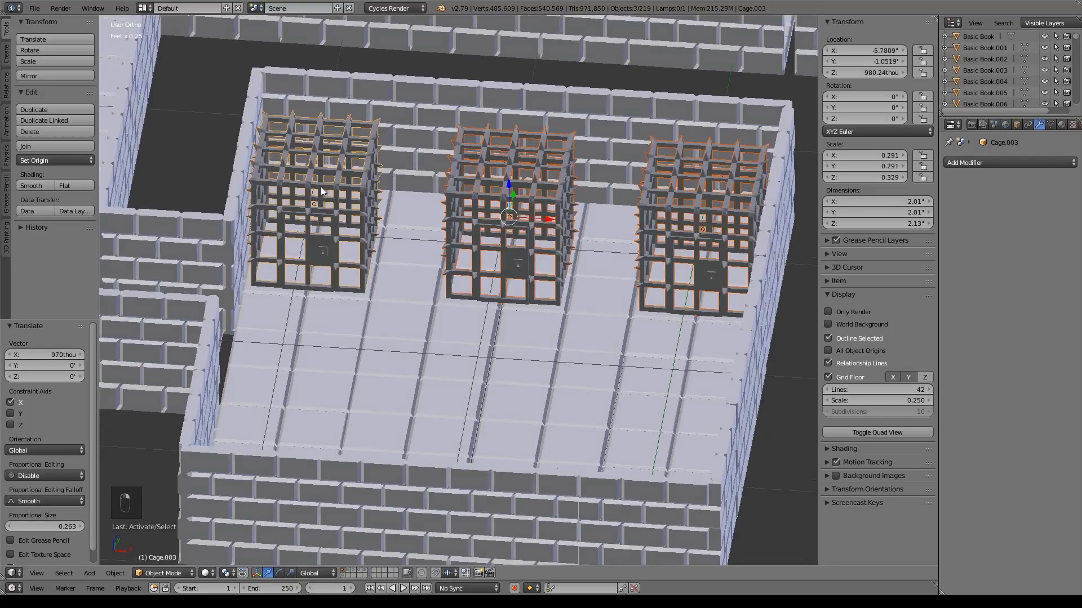
{"action": "key", "text": "KP_7"}
{"action": "middle_click_drag", "start_coordinate": [422, 308], "coordinate": [403, 236], "text": "shift"}
{"action": "scroll", "coordinate": [507, 303], "scroll_direction": "down", "scroll_amount": 2}
{"action": "middle_click_drag", "start_coordinate": [513, 291], "coordinate": [512, 244], "text": "shift"}
{"action": "key", "text": "shift+d"}
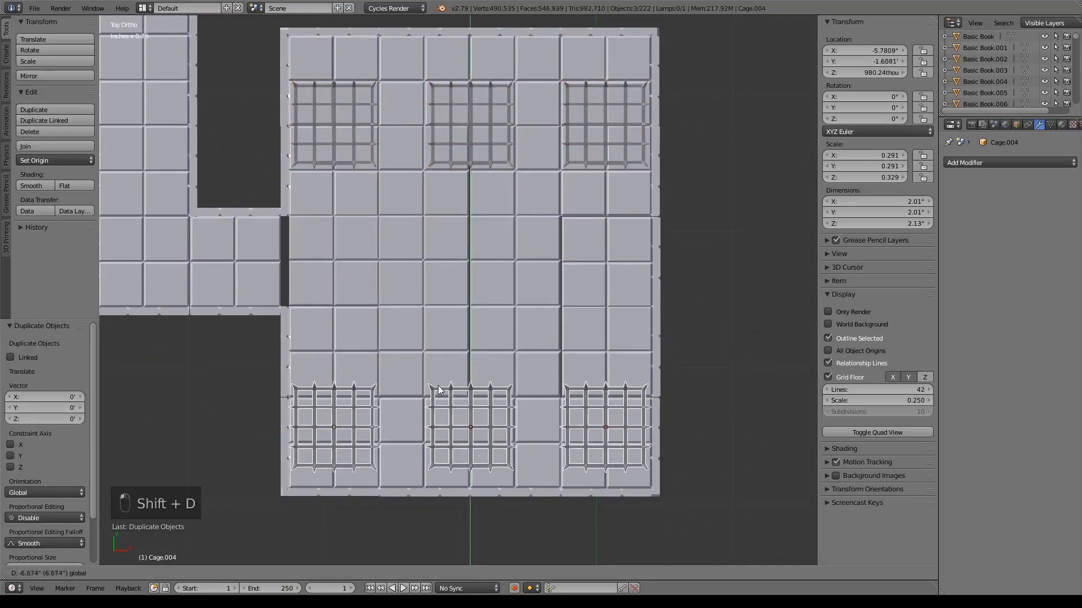
{"action": "left_click", "coordinate": [443, 354]}
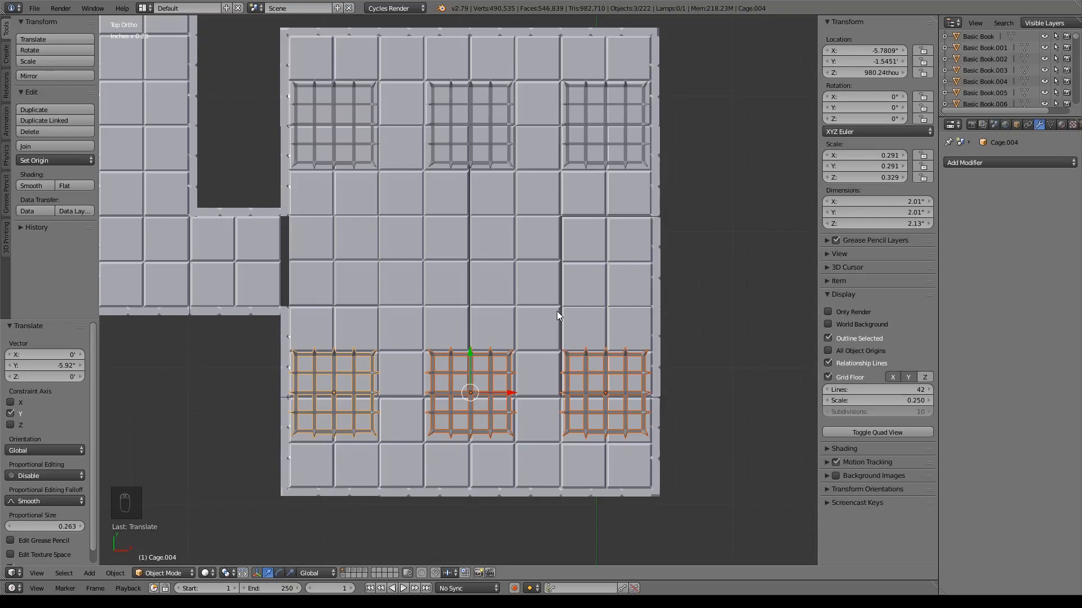
Rotate the duplicated row 180° to face the first row and shift it 112 thou along negative Y.
{"action": "type", "text": "r180"}
{"action": "key", "text": "Return"}
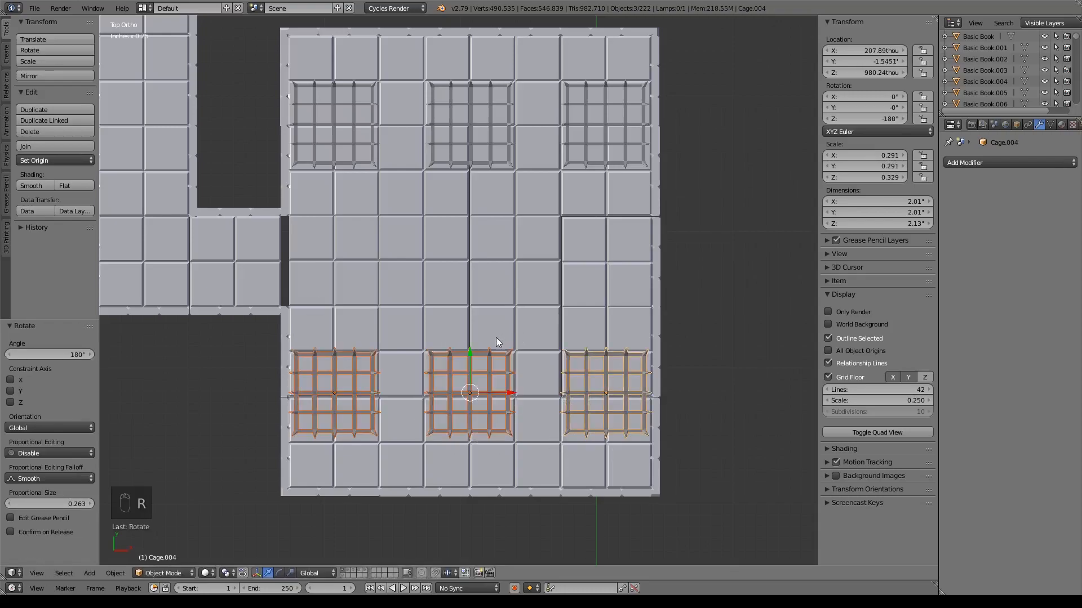
{"action": "left_click_drag", "start_coordinate": [469, 350], "coordinate": [473, 355]}
{"action": "key", "text": "z"}
{"action": "key", "text": "z"}
Inspect the two facing rows of cages up close and within the whole dungeon, with the properties sidebar hidden.
{"action": "middle_click_drag", "start_coordinate": [529, 360], "coordinate": [495, 384]}
{"action": "scroll", "coordinate": [495, 384], "scroll_direction": "up", "scroll_amount": 5}
{"action": "scroll", "coordinate": [495, 392], "scroll_direction": "down", "scroll_amount": 5}
{"action": "scroll", "coordinate": [491, 400], "scroll_direction": "up", "scroll_amount": 4}
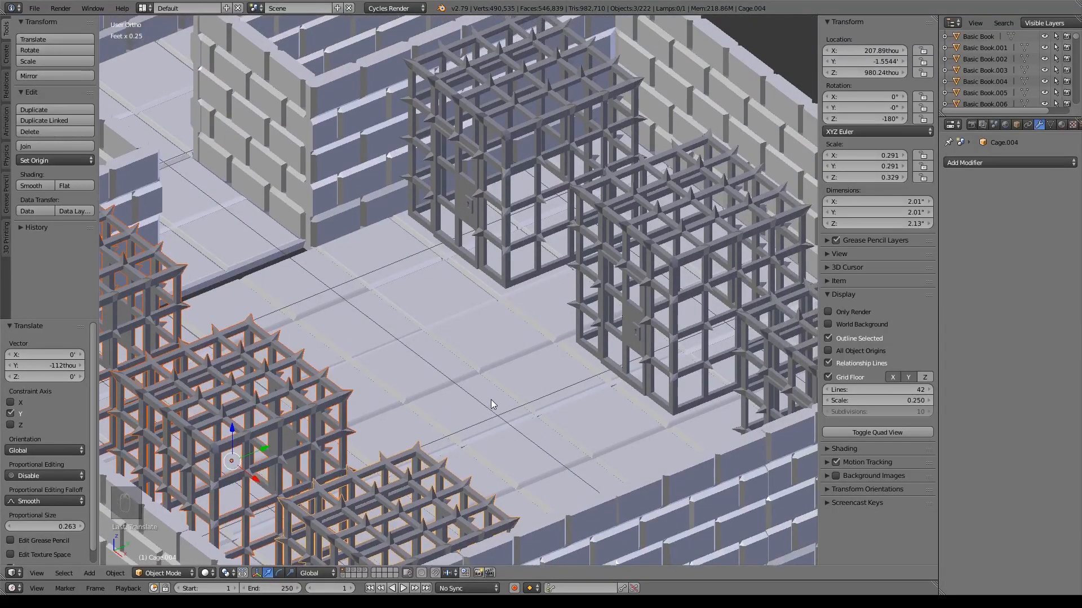
{"action": "middle_click_drag", "start_coordinate": [492, 400], "coordinate": [573, 401]}
{"action": "scroll", "coordinate": [597, 399], "scroll_direction": "down", "scroll_amount": 3}
{"action": "scroll", "coordinate": [596, 400], "scroll_direction": "down", "scroll_amount": 2}
{"action": "scroll", "coordinate": [572, 401], "scroll_direction": "down", "scroll_amount": 3}
{"action": "middle_click_drag", "start_coordinate": [677, 283], "coordinate": [484, 319], "text": "shift"}
{"action": "scroll", "coordinate": [545, 317], "scroll_direction": "down", "scroll_amount": 2}
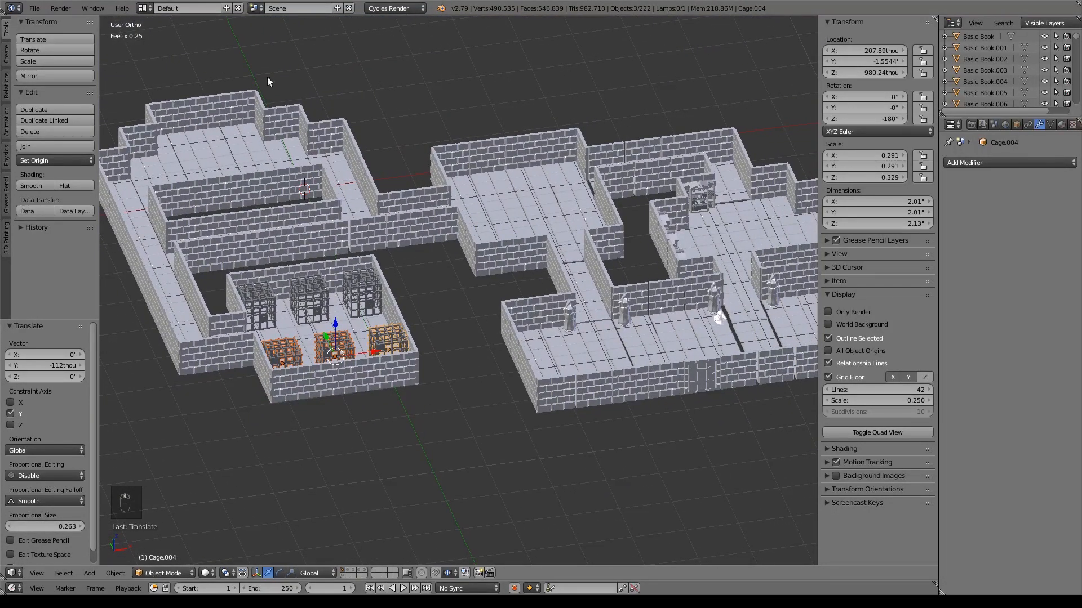
{"action": "key", "text": "n"}
{"action": "middle_click_drag", "start_coordinate": [668, 322], "coordinate": [621, 309], "text": "shift"}
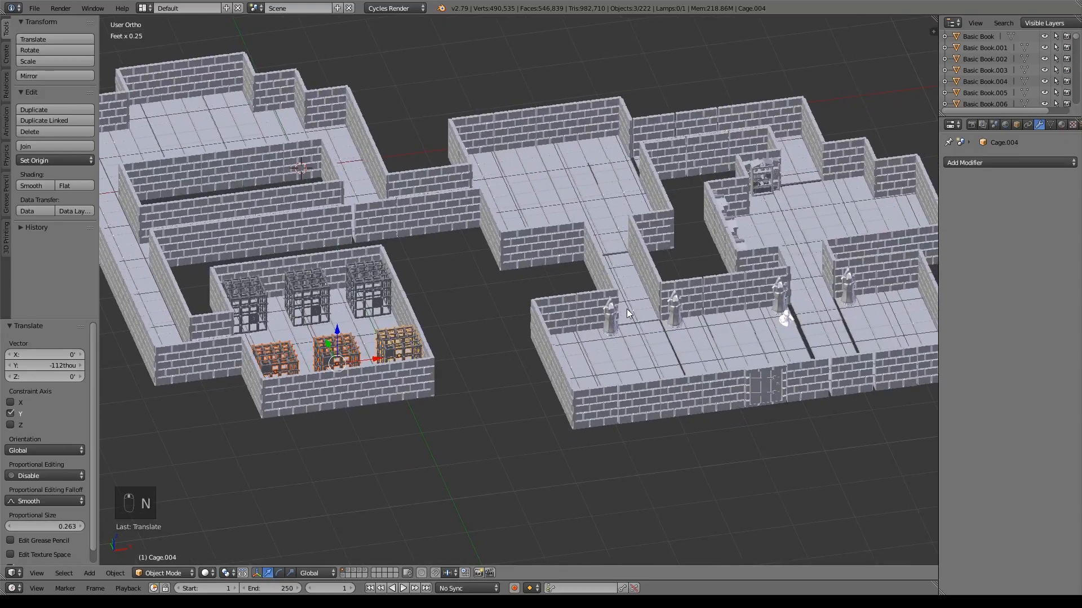